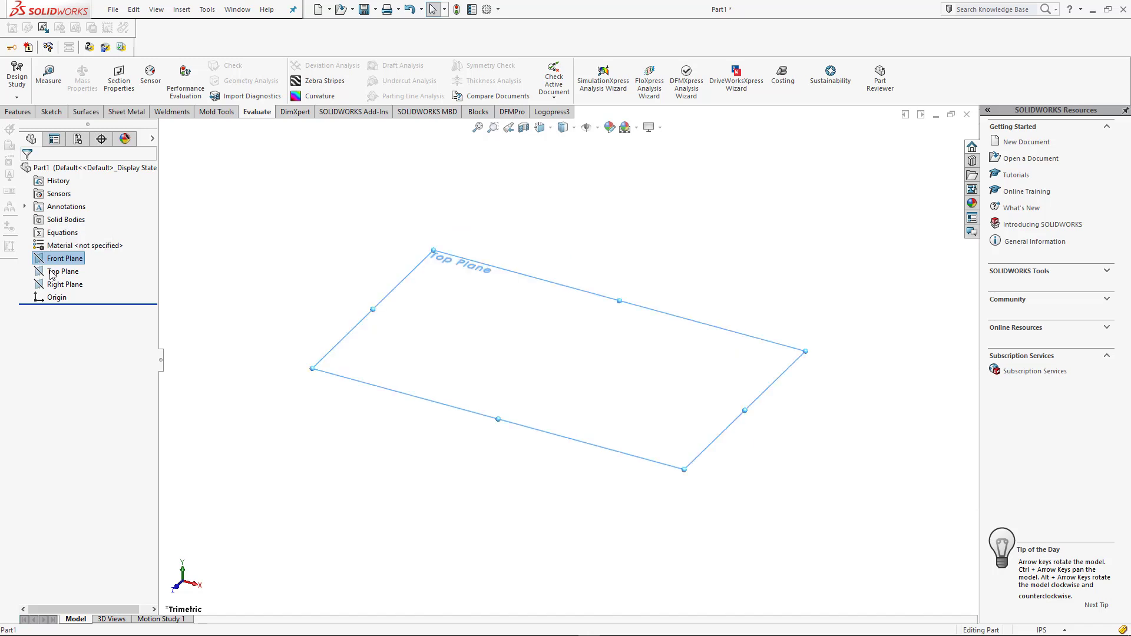
Set the document's unit system to MMGS.
click(58, 255)
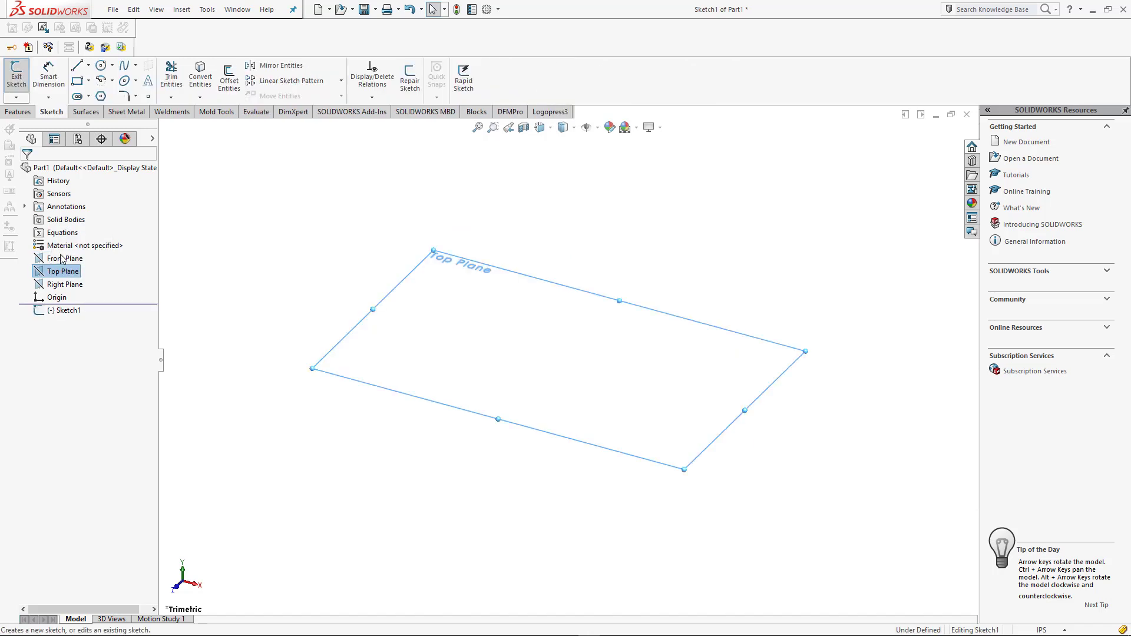
click(1041, 631)
click(1019, 582)
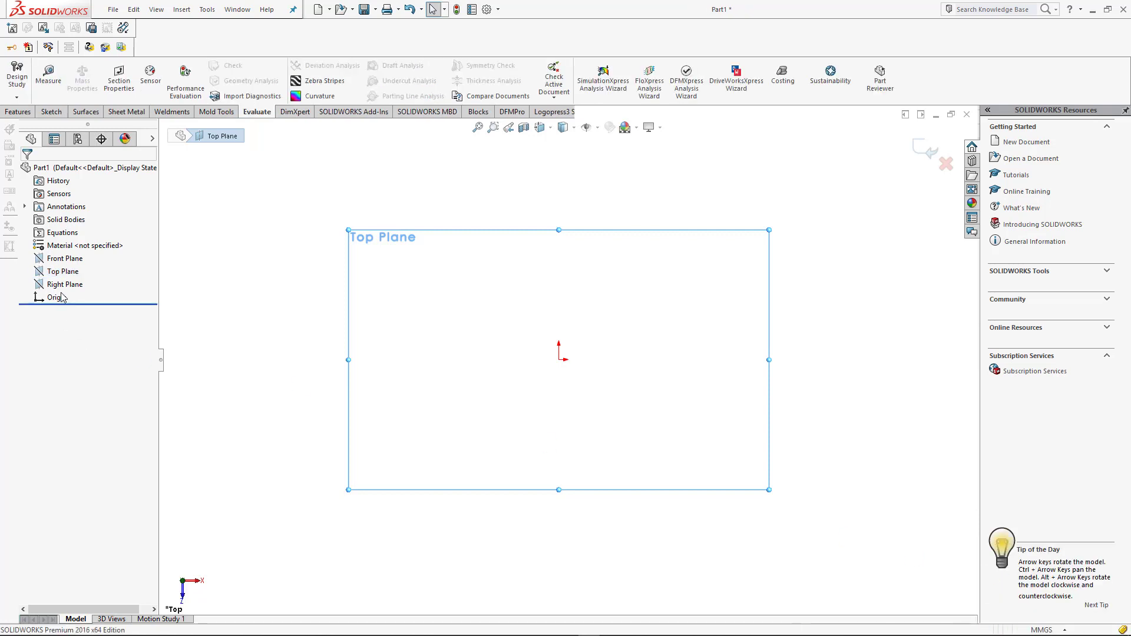
Start a sketch on the Top Plane and draw a center rectangle about 154 mm by 104 mm centred on the origin.
click(63, 259)
click(65, 271)
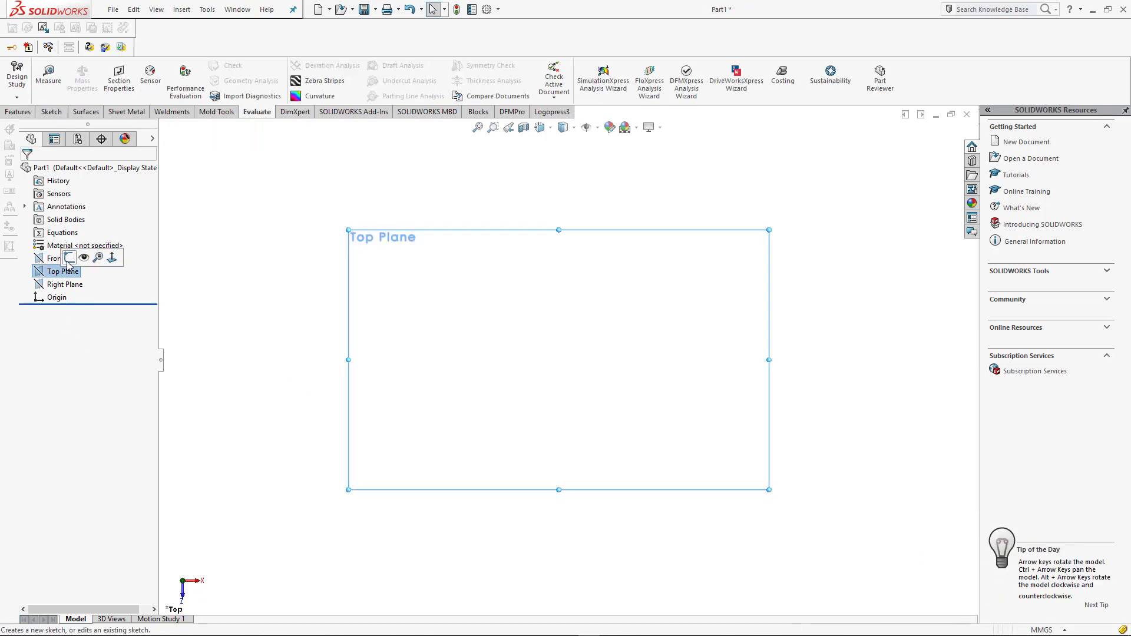
click(69, 258)
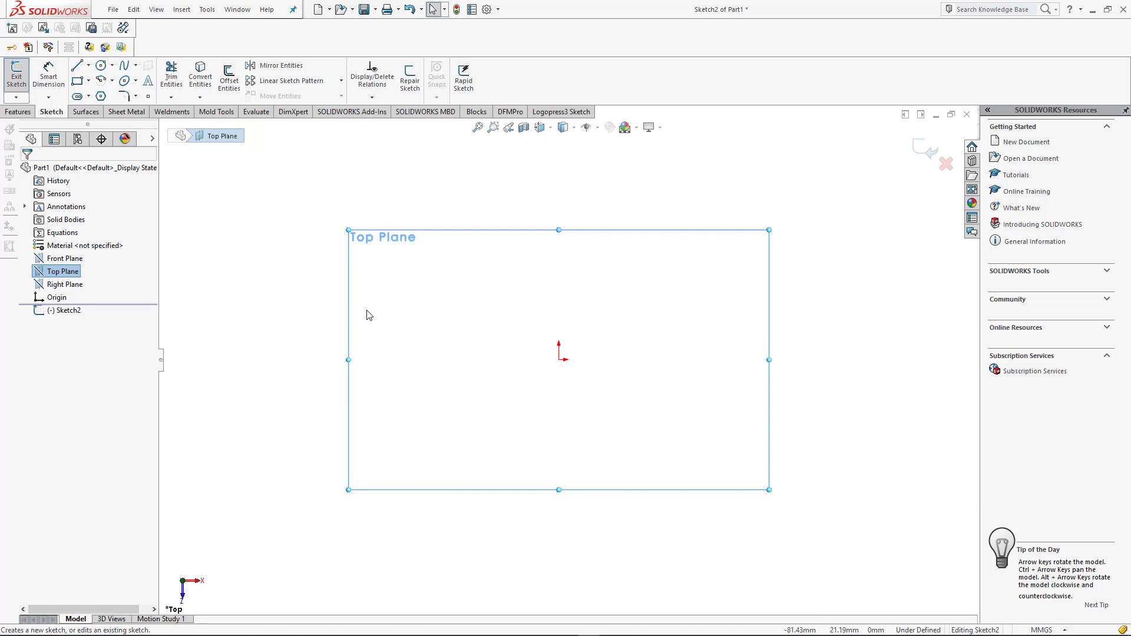
click(89, 81)
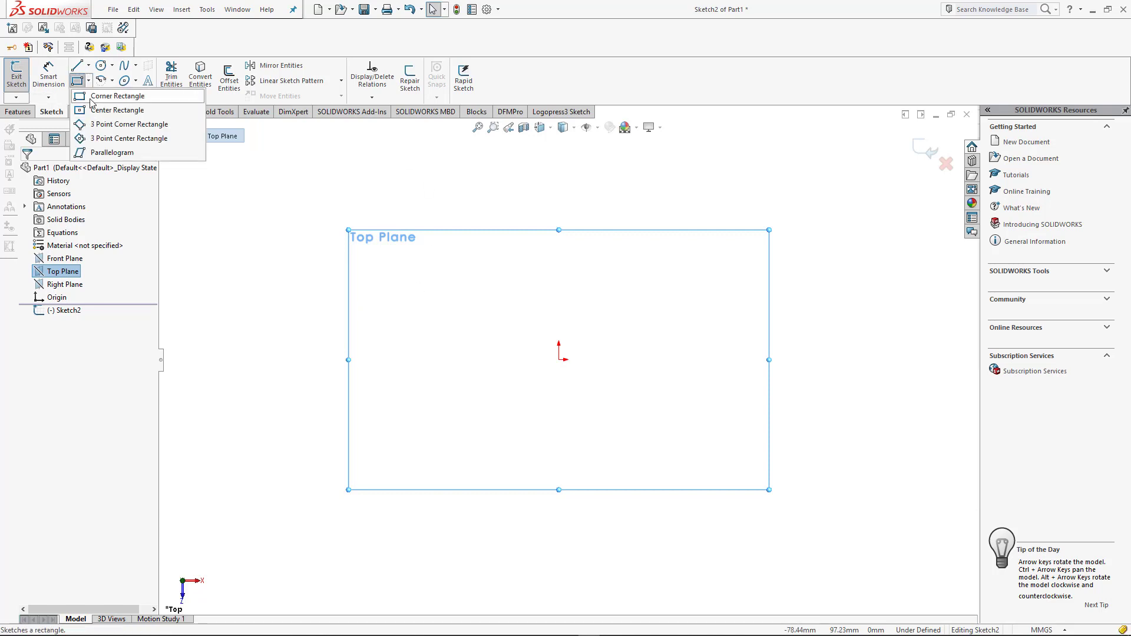
click(86, 112)
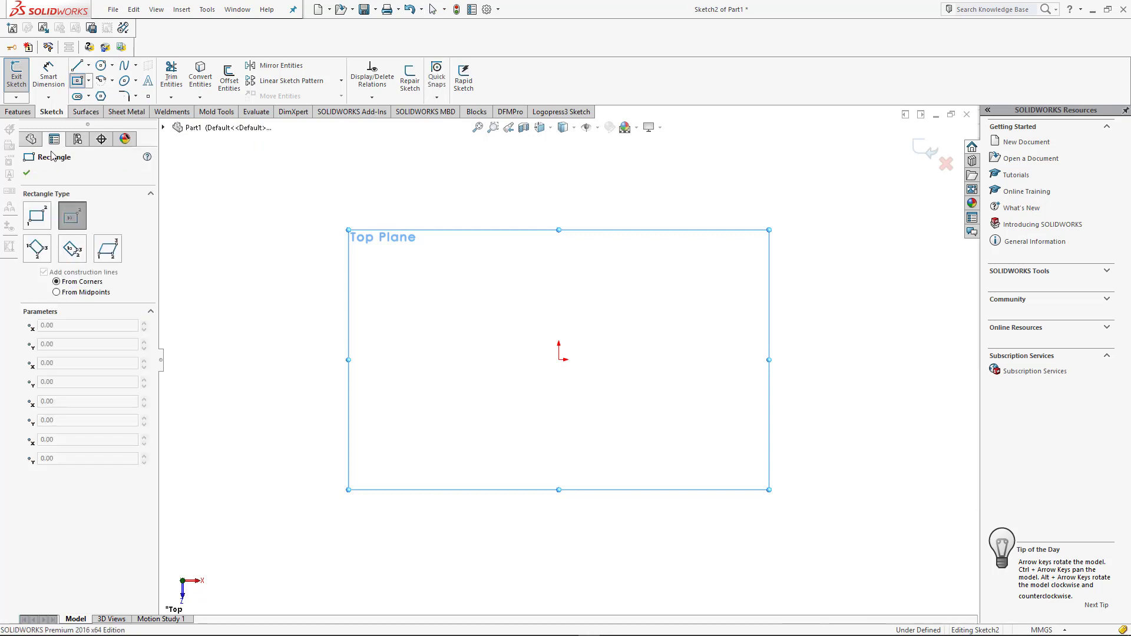
click(558, 360)
click(741, 237)
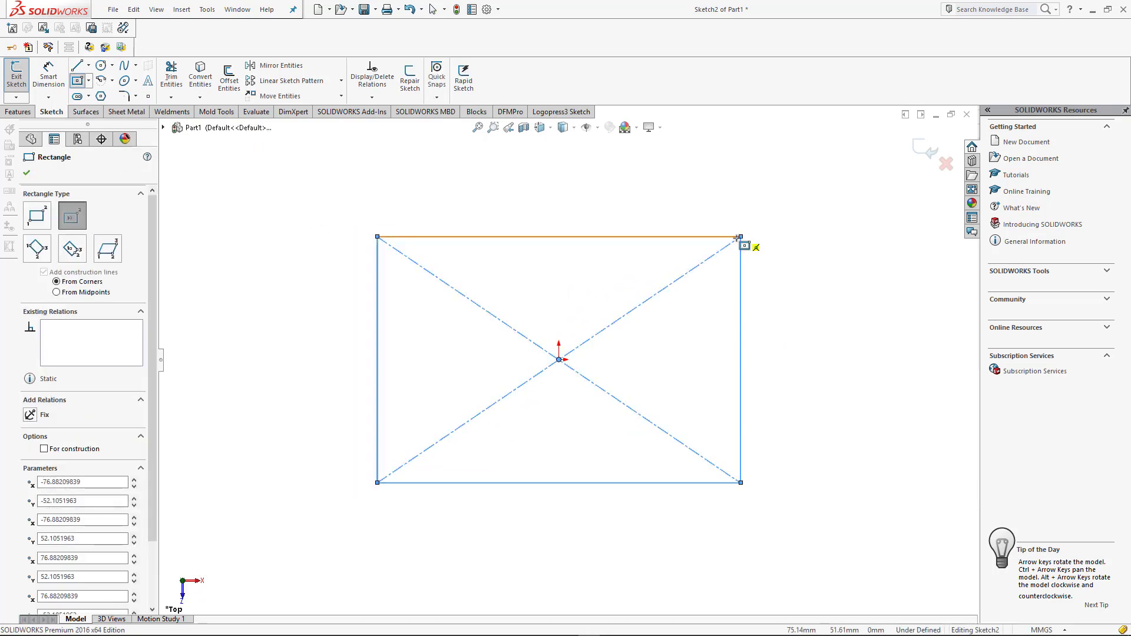
Dimension the rectangle's vertical side to 60 mm.
right_drag(792, 428, 791, 396)
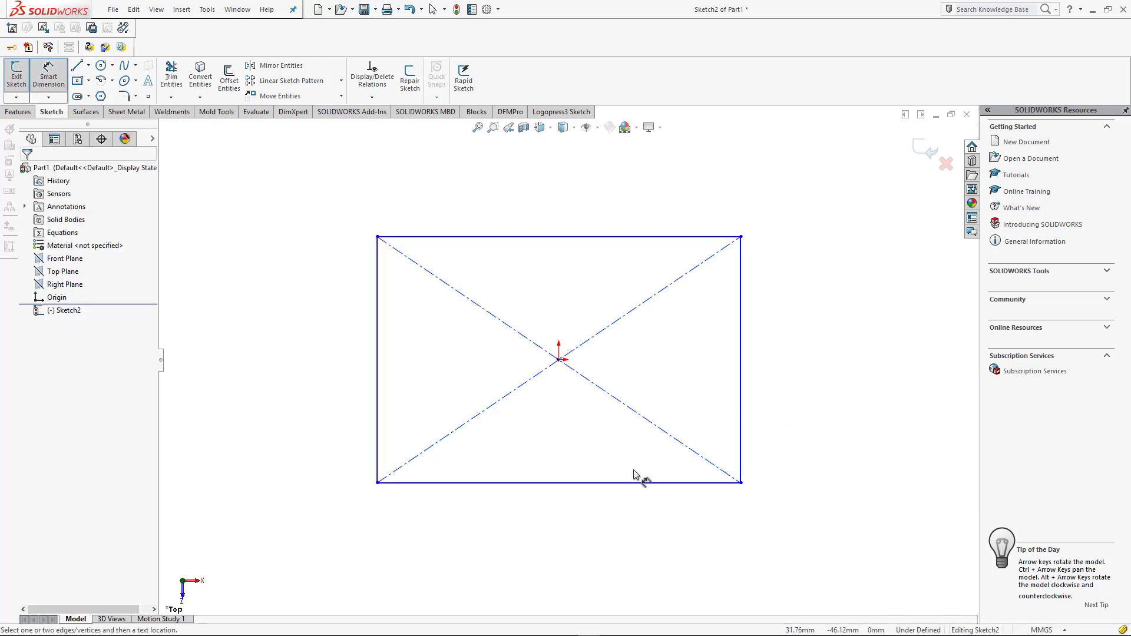
click(741, 360)
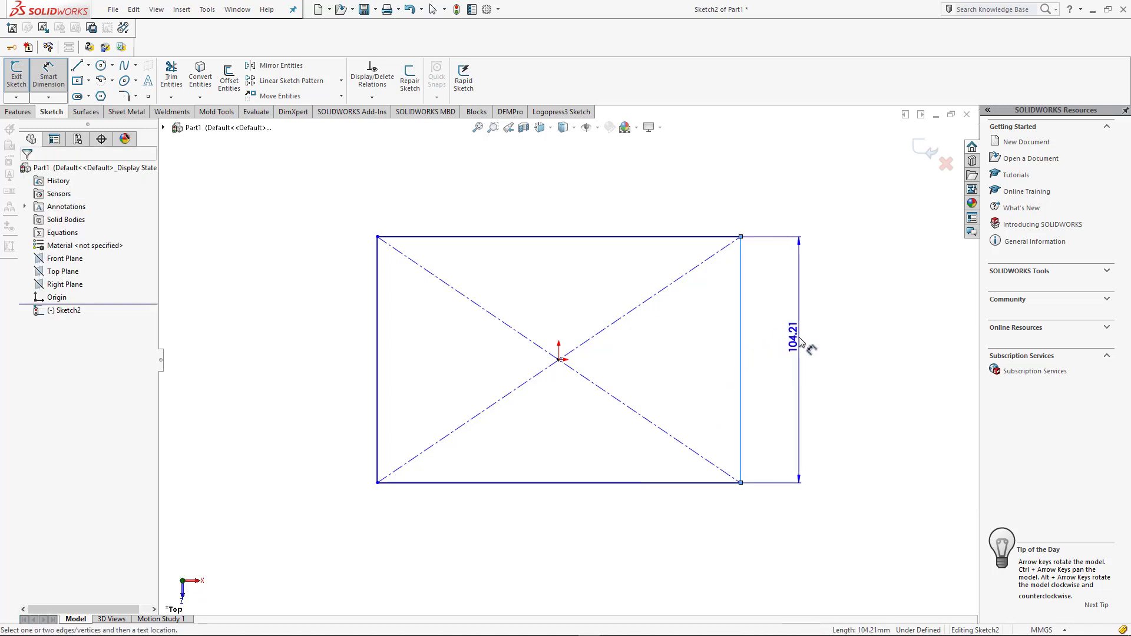
click(799, 337)
text(60)
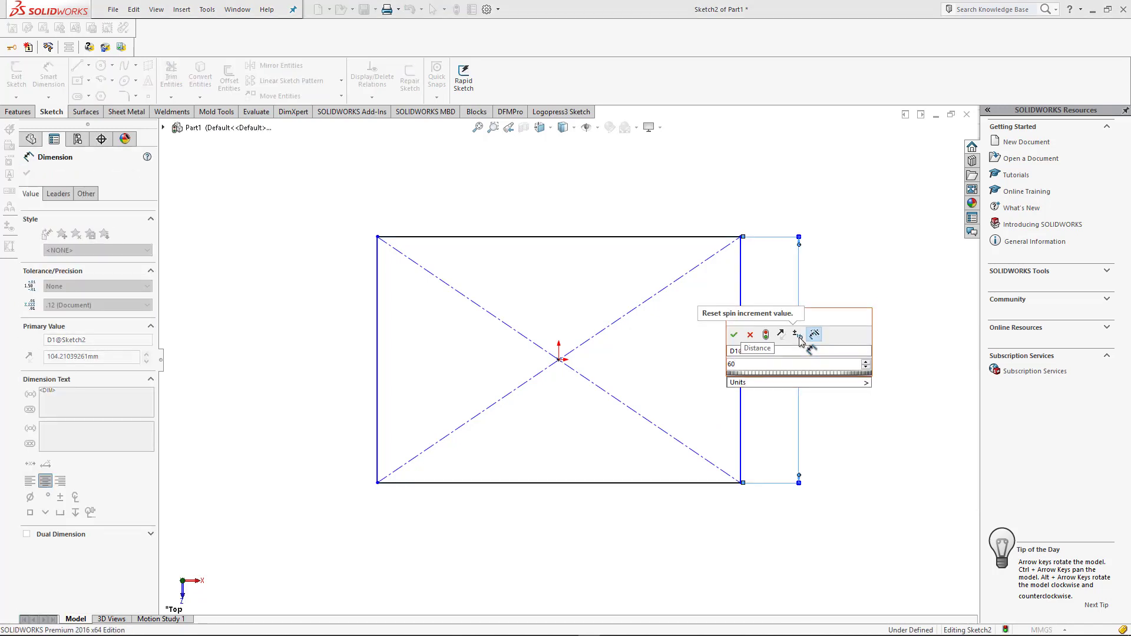
click(735, 335)
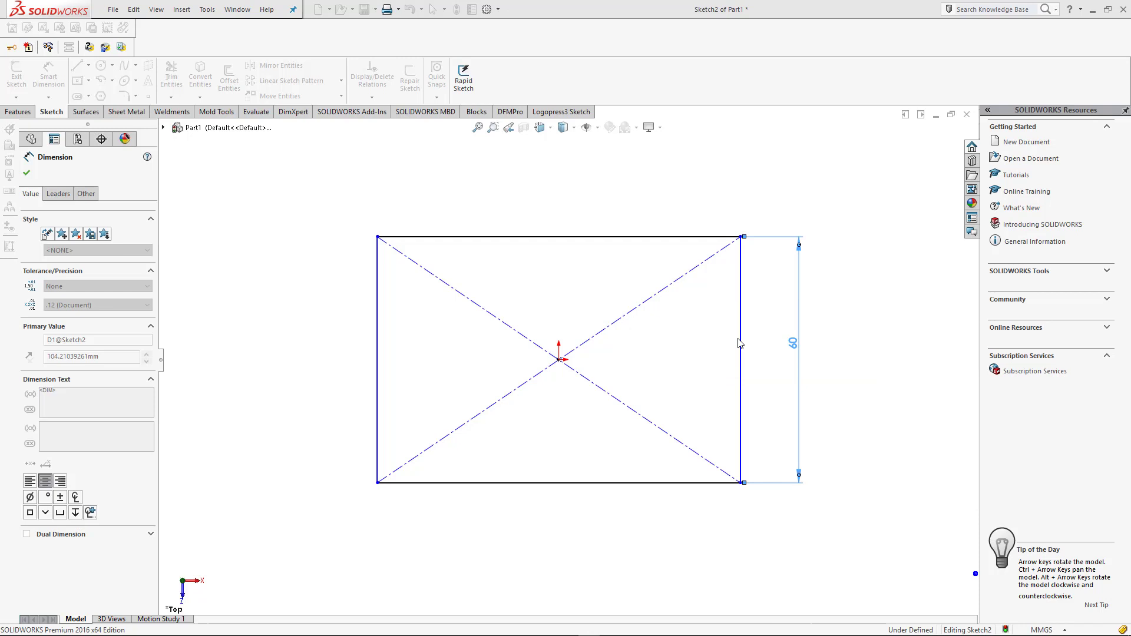
Dimension the rectangle's horizontal side to 70 mm and leave the dimension command.
click(681, 237)
click(665, 203)
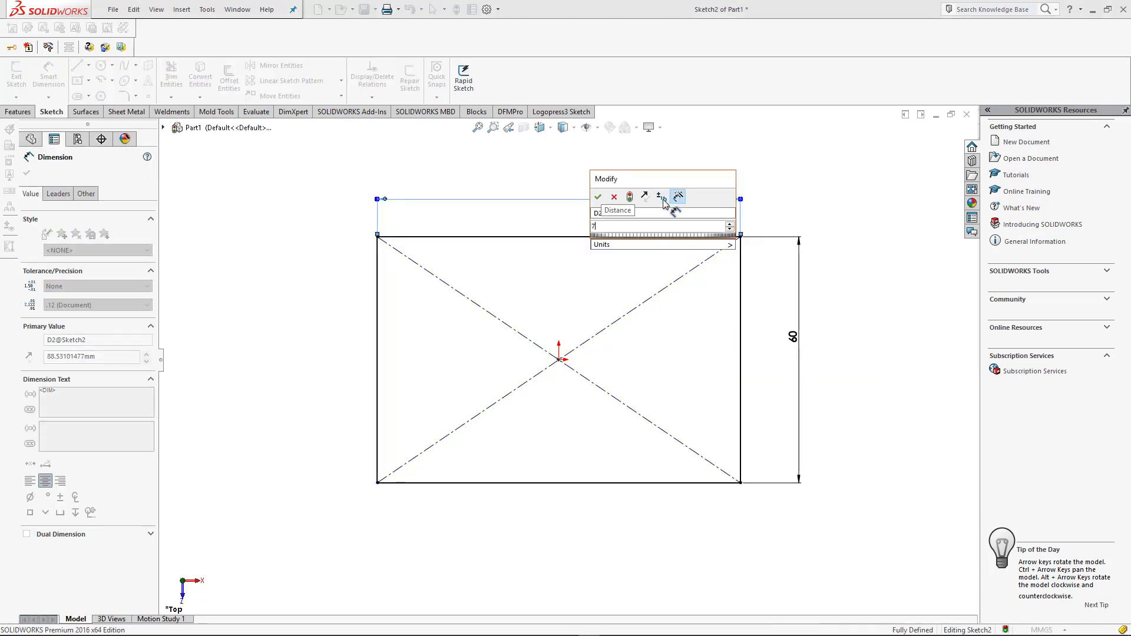
text(70)
key(Return)
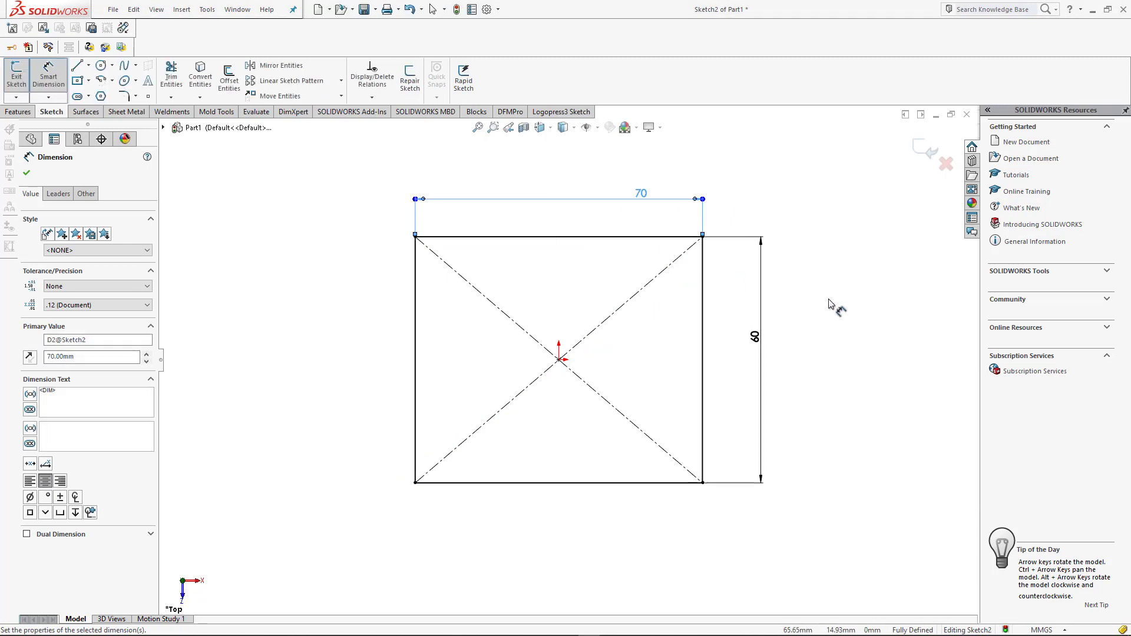
key(Escape)
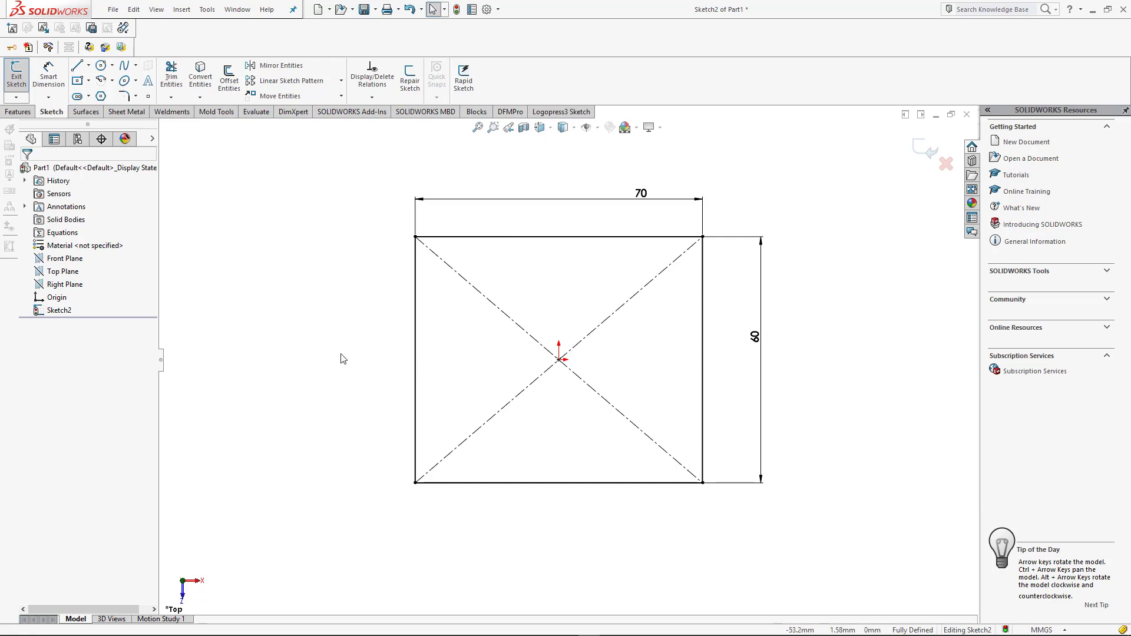
Extrude the rectangle upward as a blind boss 7.5 mm deep.
key(ctrl+7)
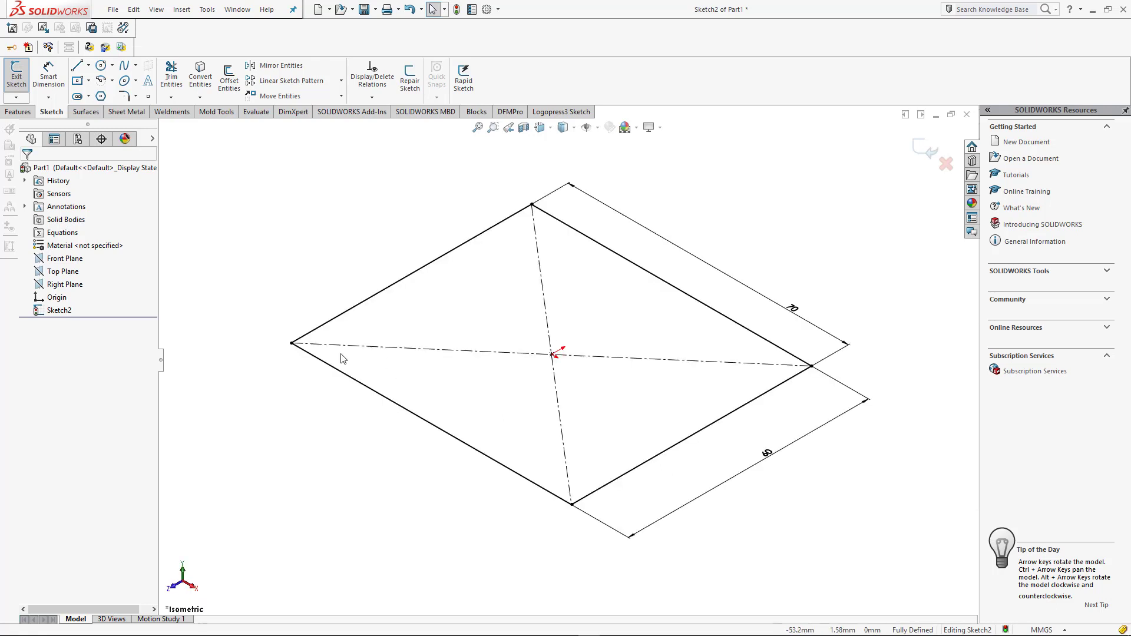
click(17, 112)
click(21, 78)
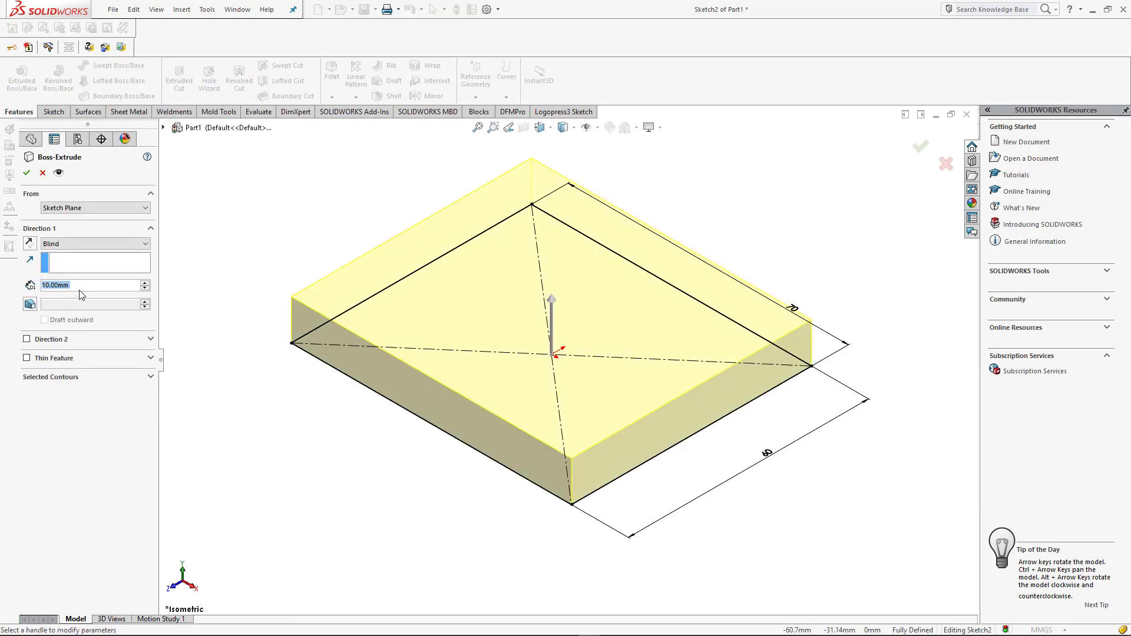
text(7.5)
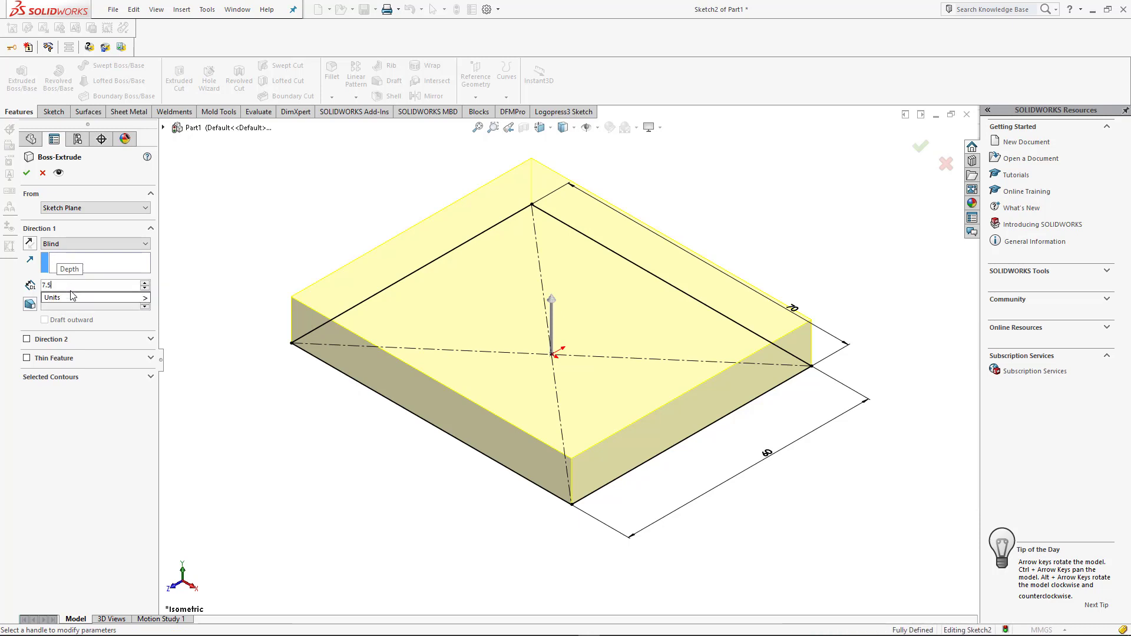
key(Return)
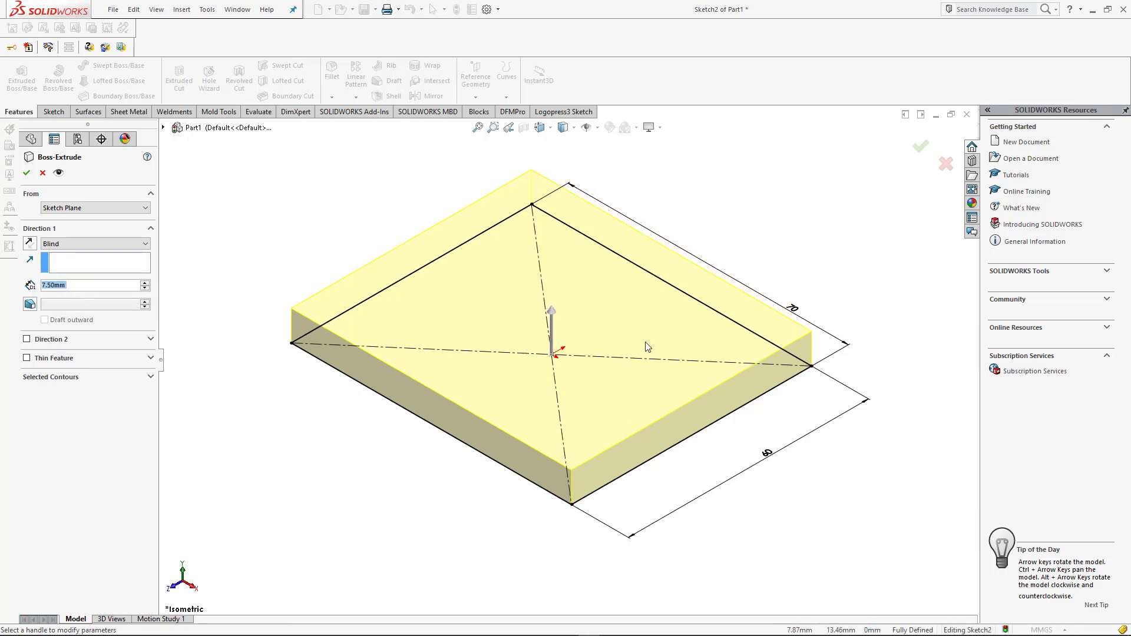
click(31, 175)
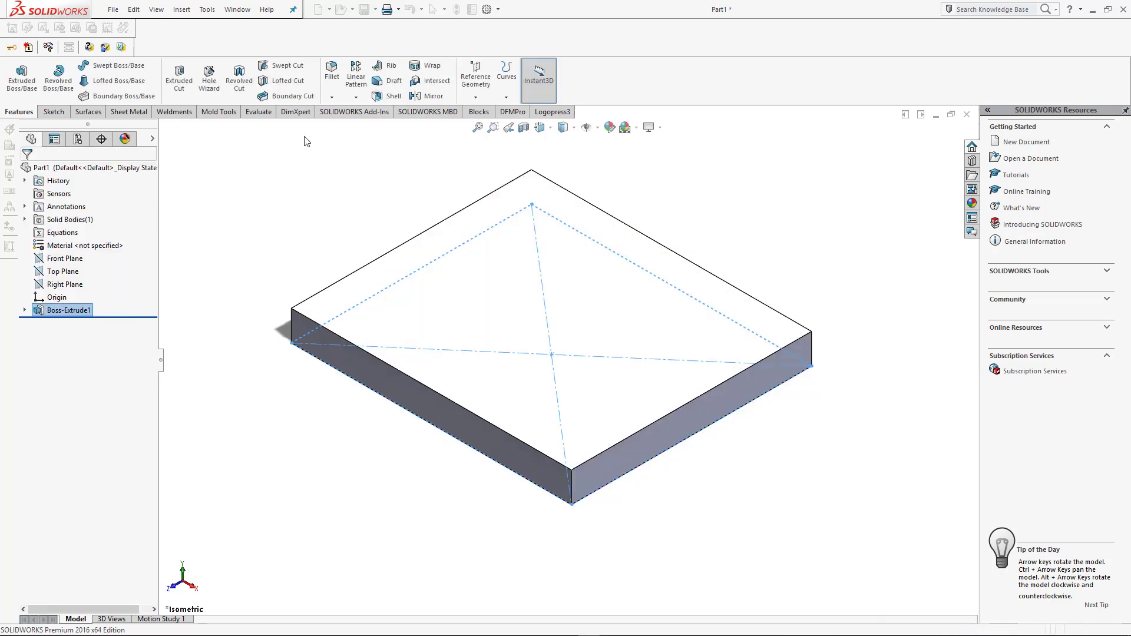
Fillet the four vertical corner edges of the plate with a 15 mm radius.
click(333, 82)
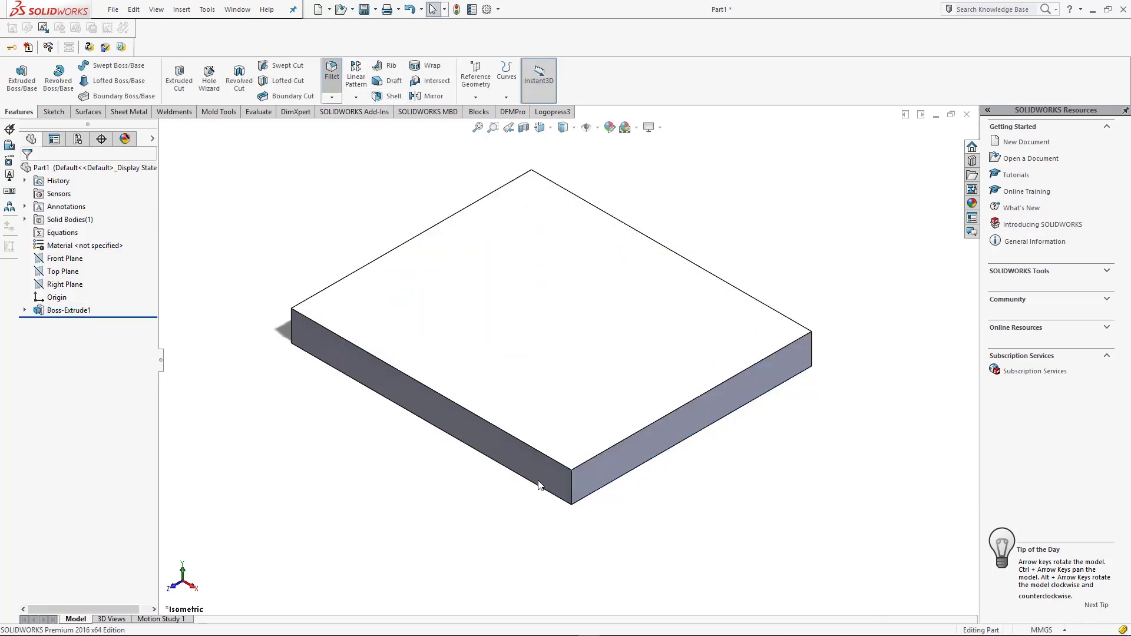
click(572, 486)
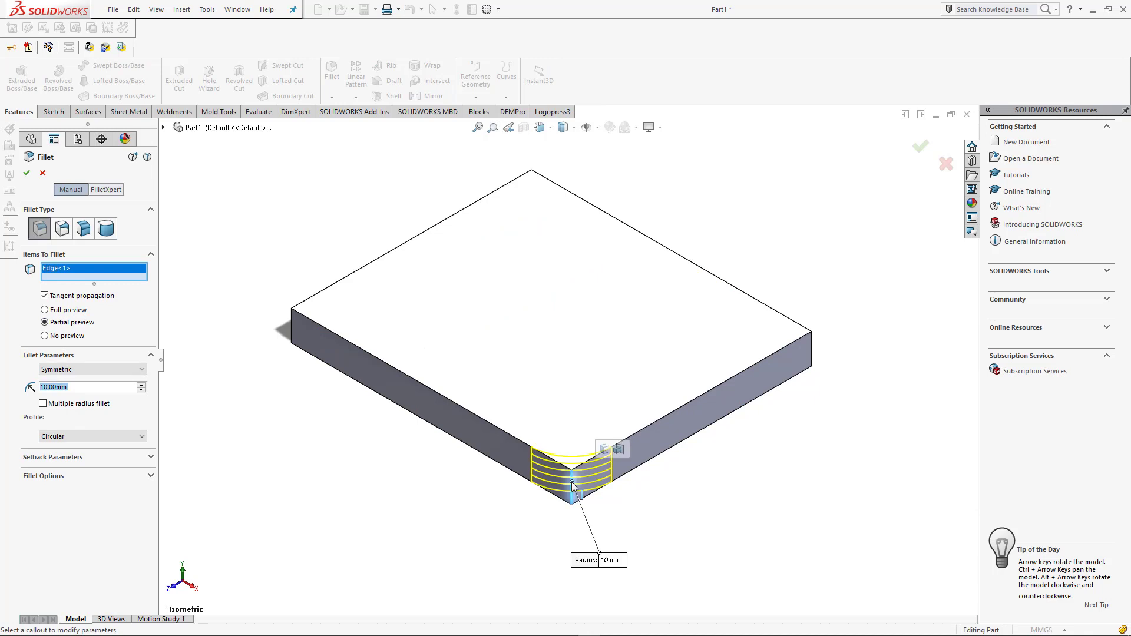
click(605, 450)
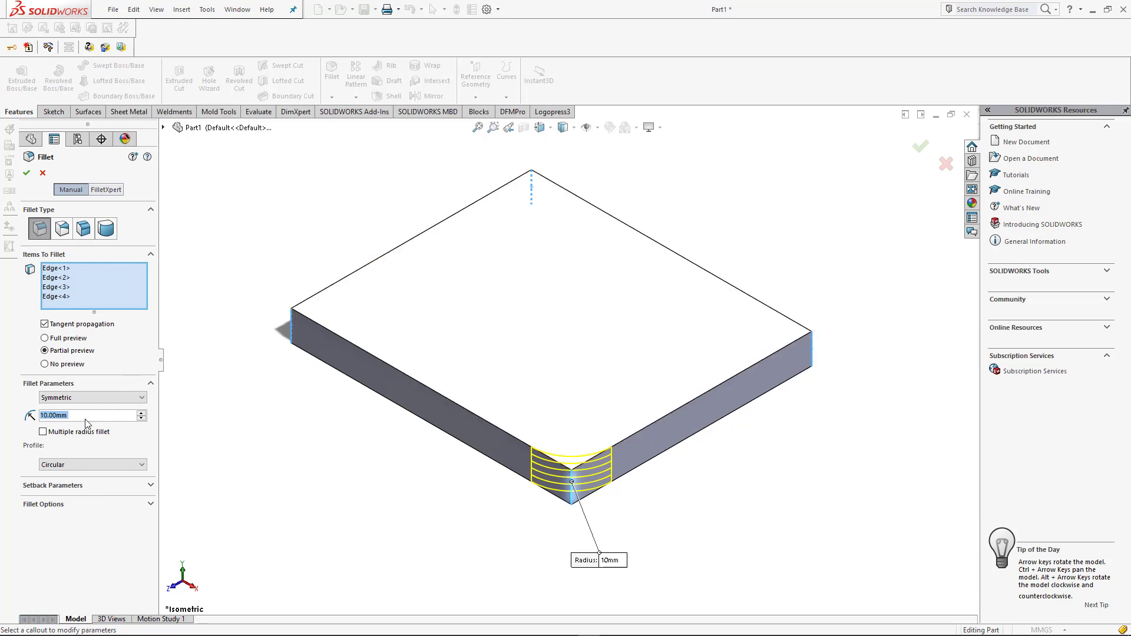
text(15)
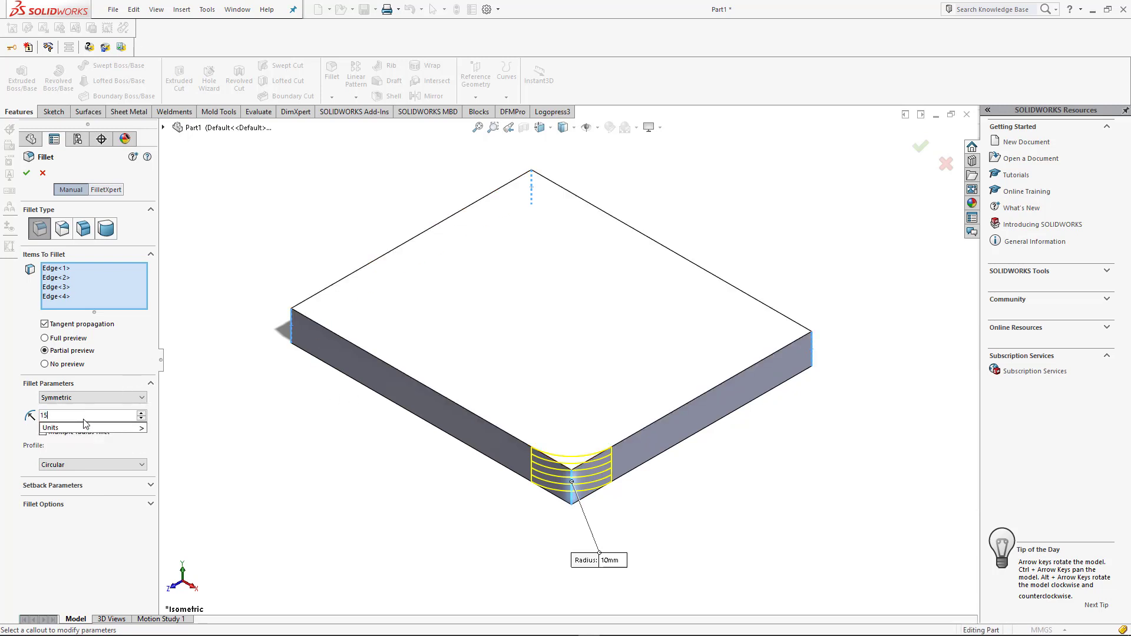
key(Return)
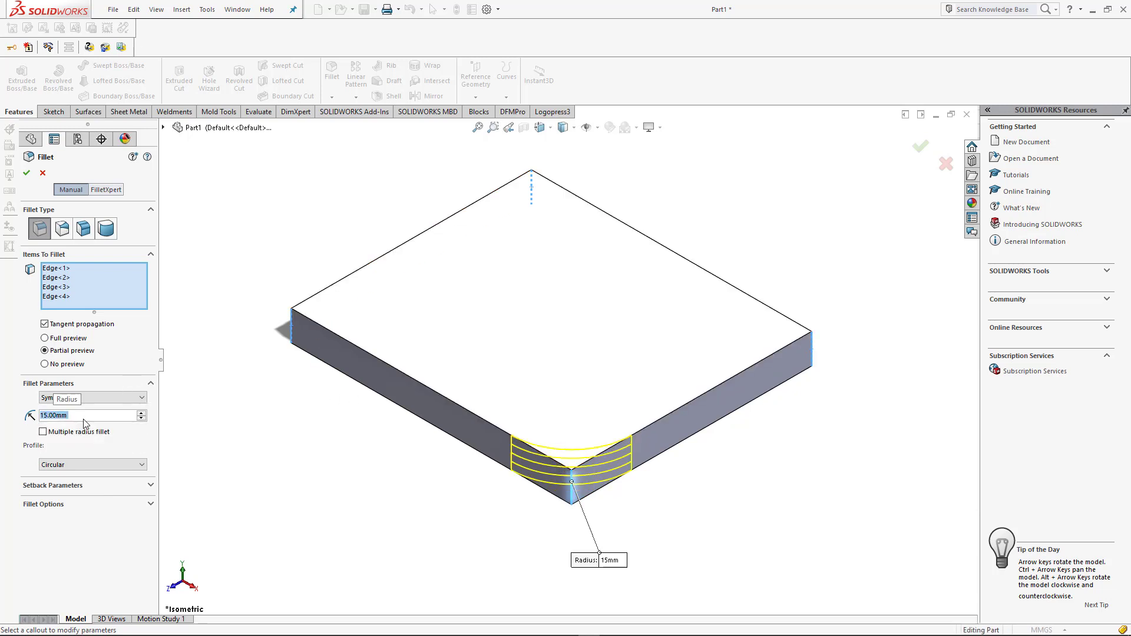
click(30, 174)
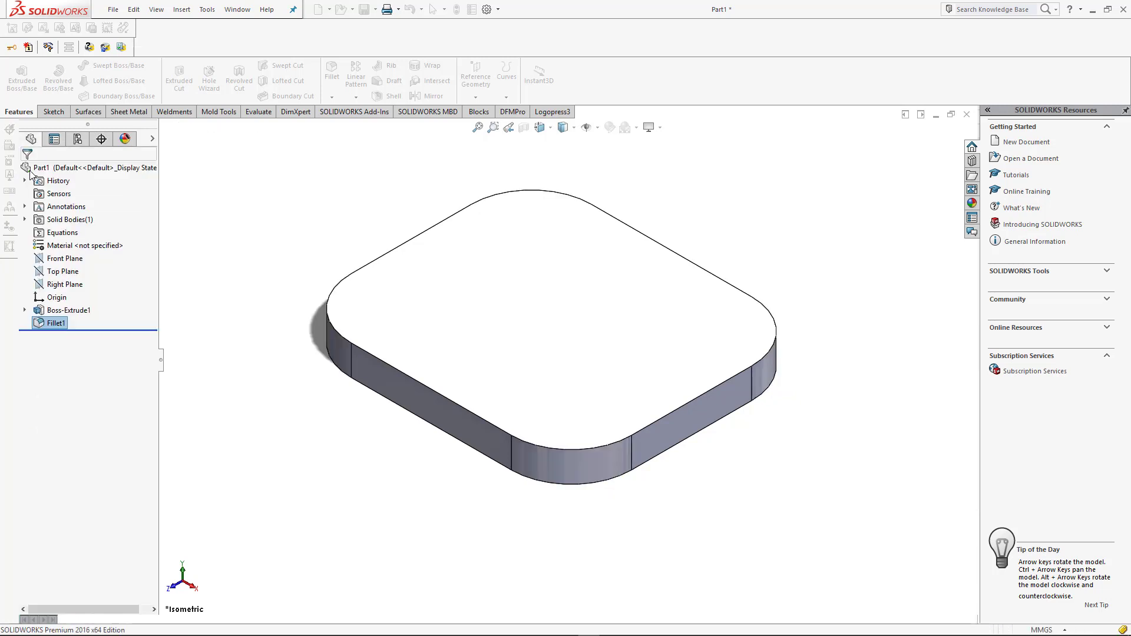
Apply the machined steel appearance from the steel metals to the whole plate.
click(972, 204)
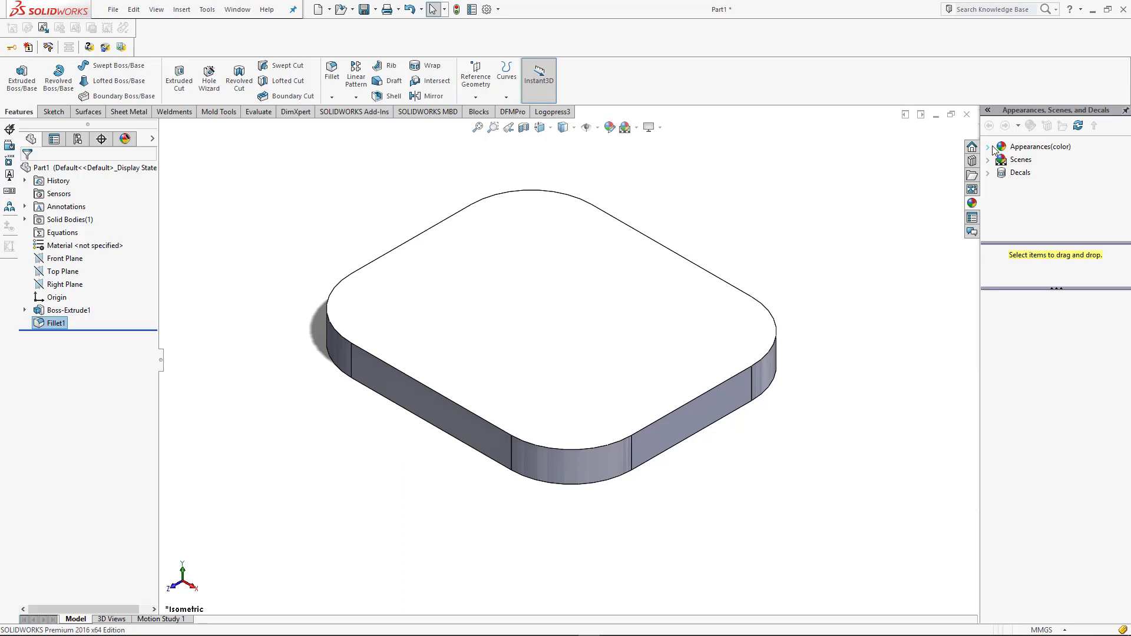
click(994, 148)
click(1004, 174)
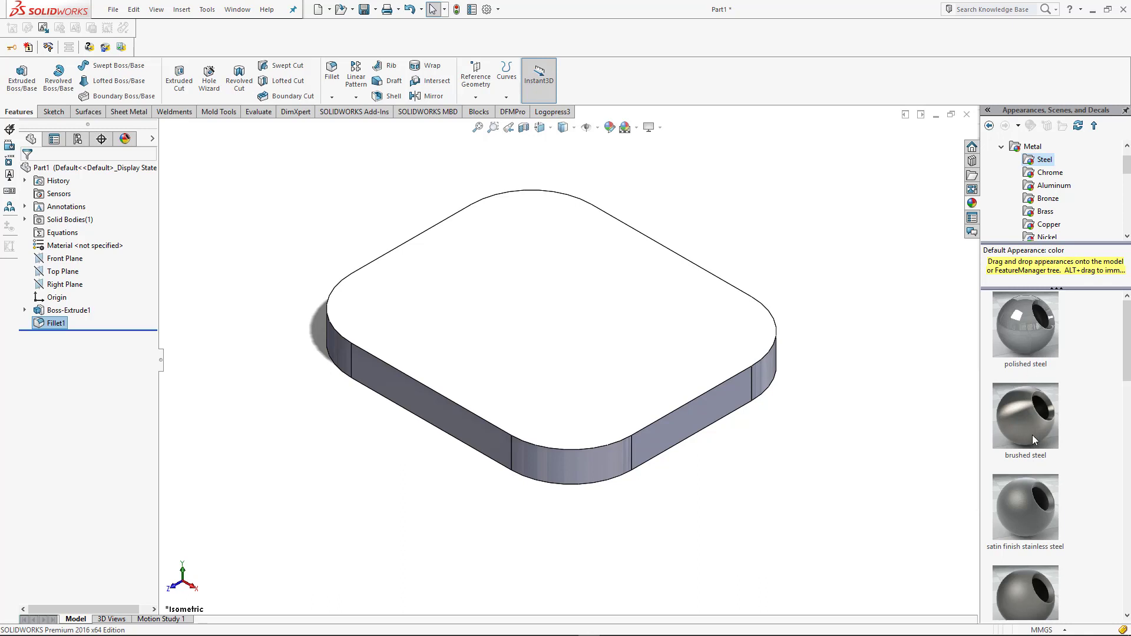
scroll(1032, 440, down, 5)
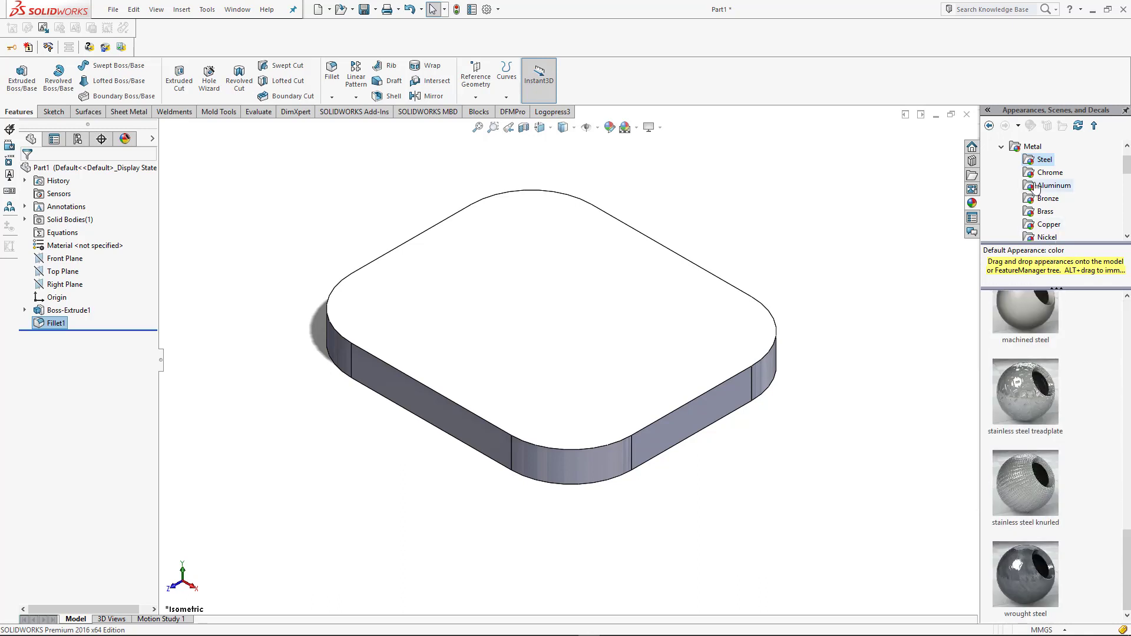
scroll(1031, 502, up, 3)
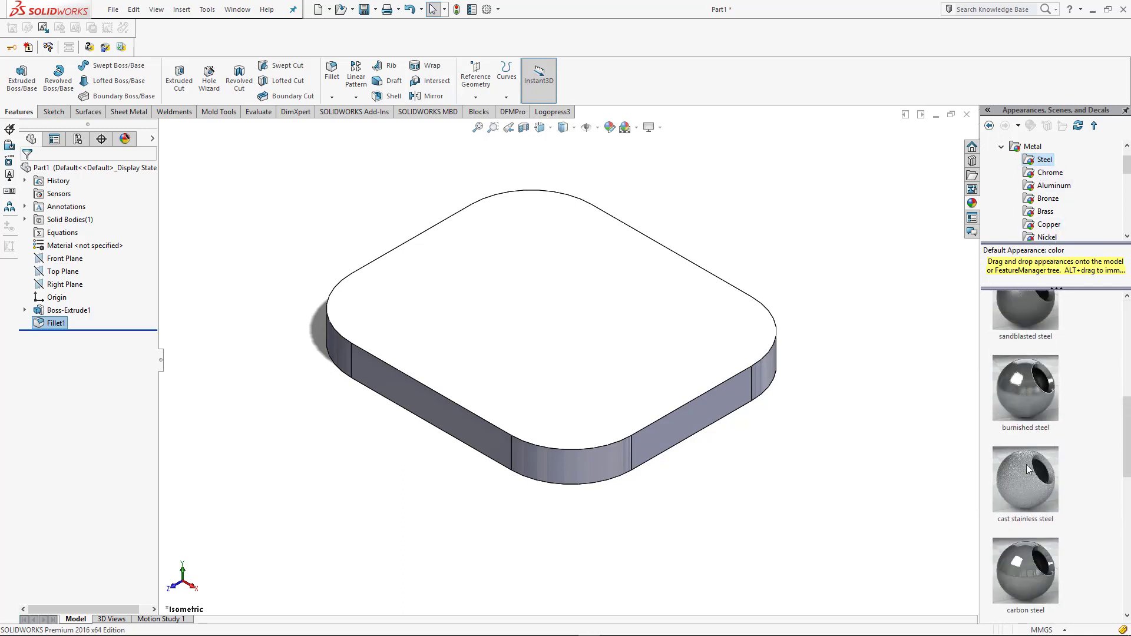
drag(1032, 575, 611, 379)
click(614, 375)
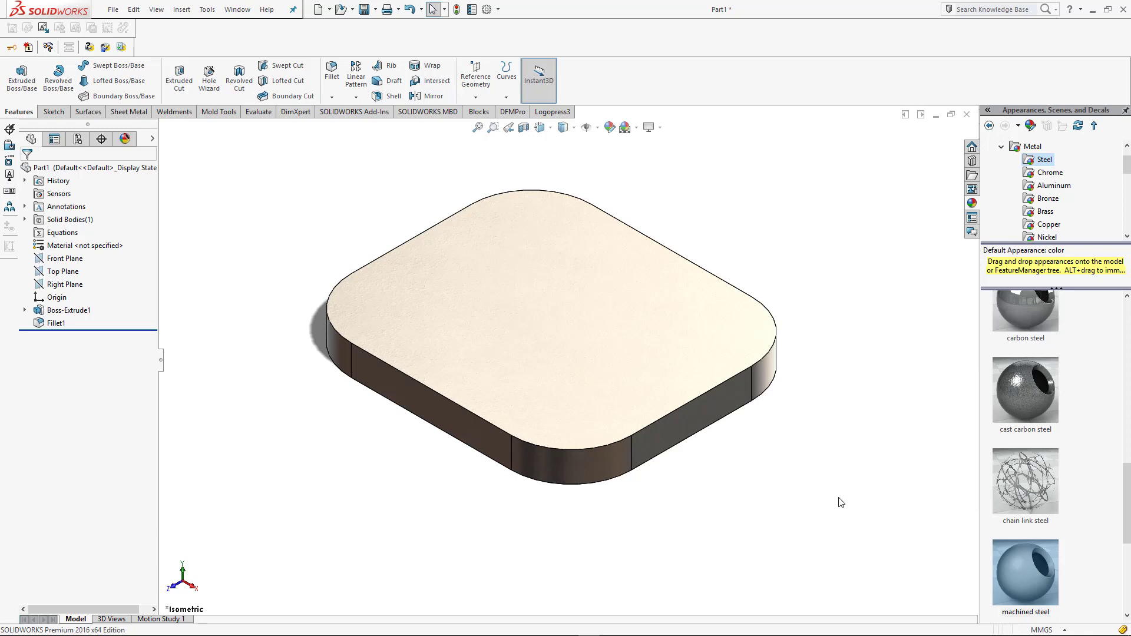
On the Front Plane, sketch a vertical construction line about 26 mm tall just outside the plate's left end, starting level with its underside.
click(61, 271)
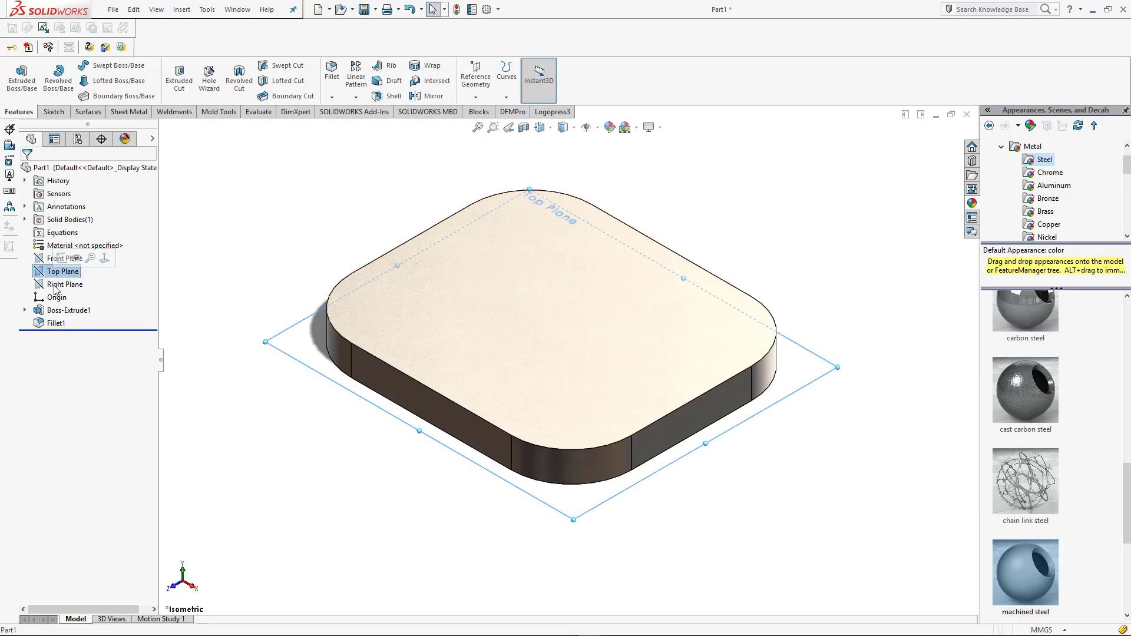
click(56, 288)
click(53, 259)
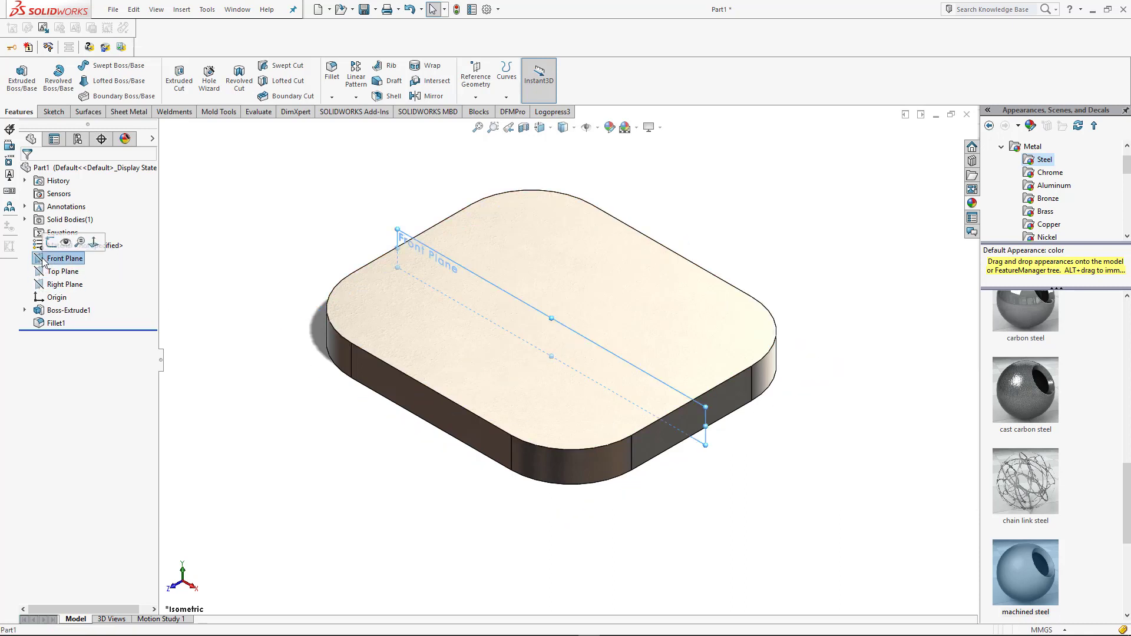
click(50, 246)
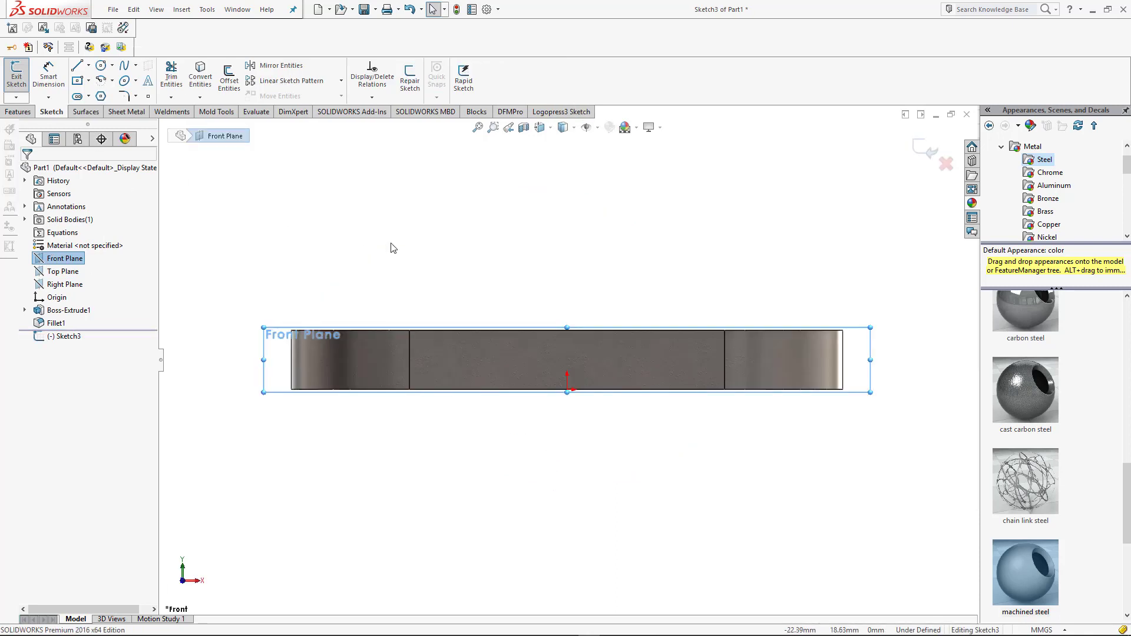
click(89, 66)
click(94, 95)
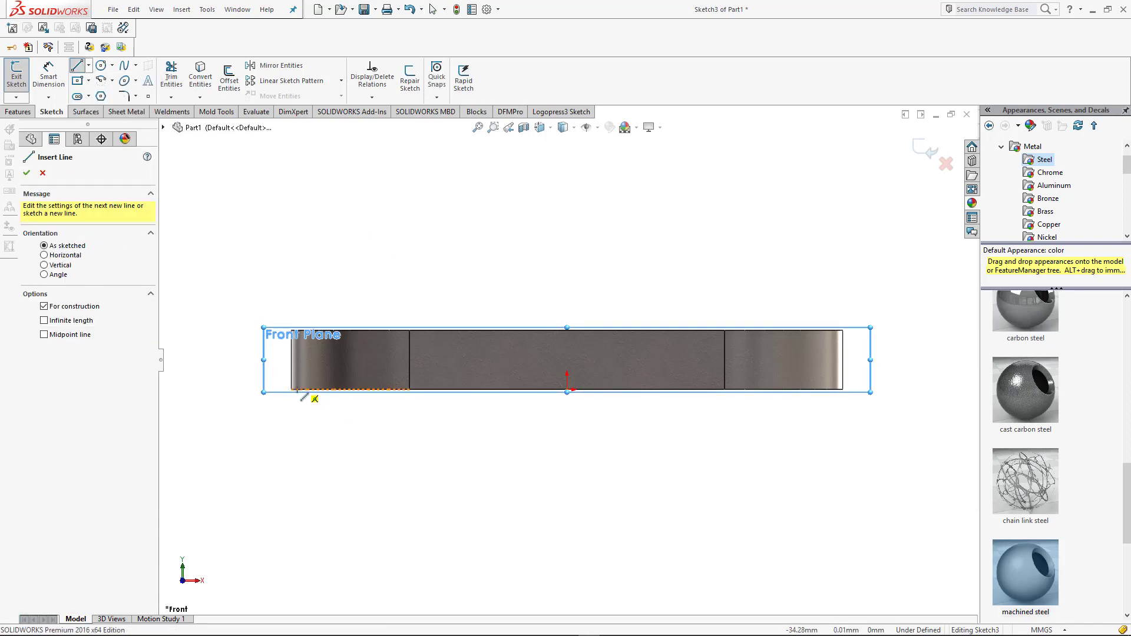
click(269, 389)
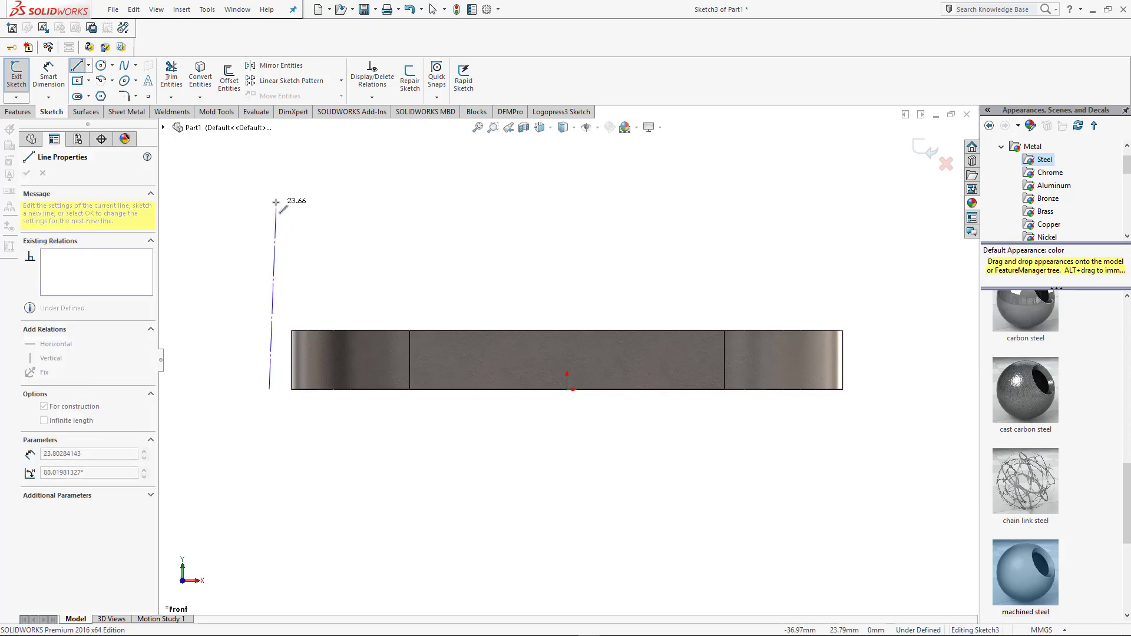
click(269, 183)
key(Escape)
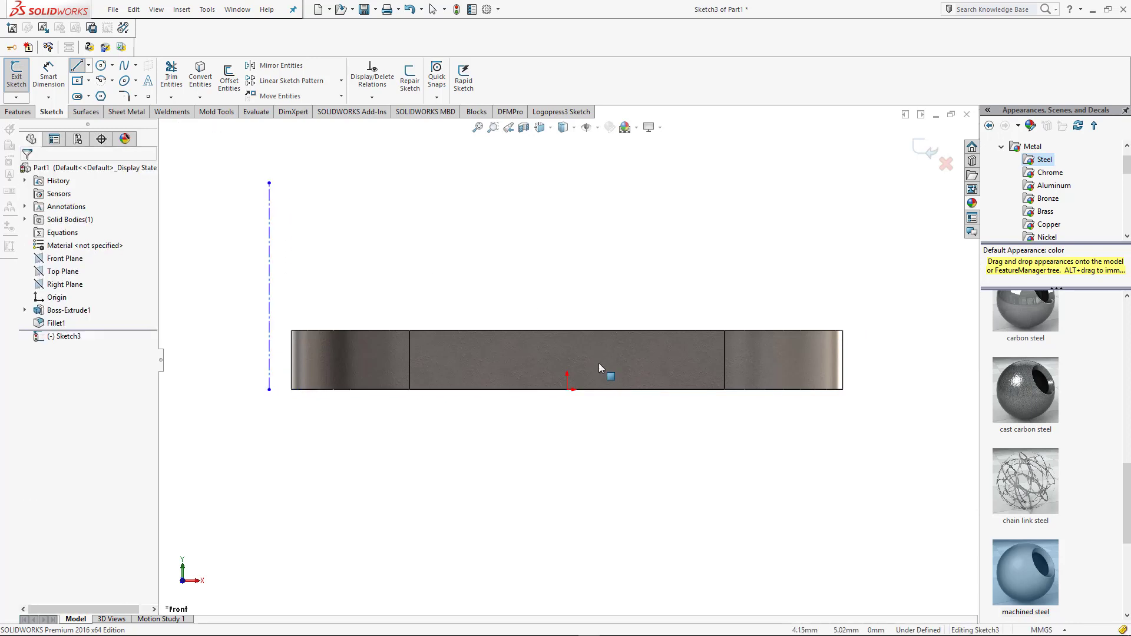
Dimension the vertical construction line's length to 29 mm.
click(270, 250)
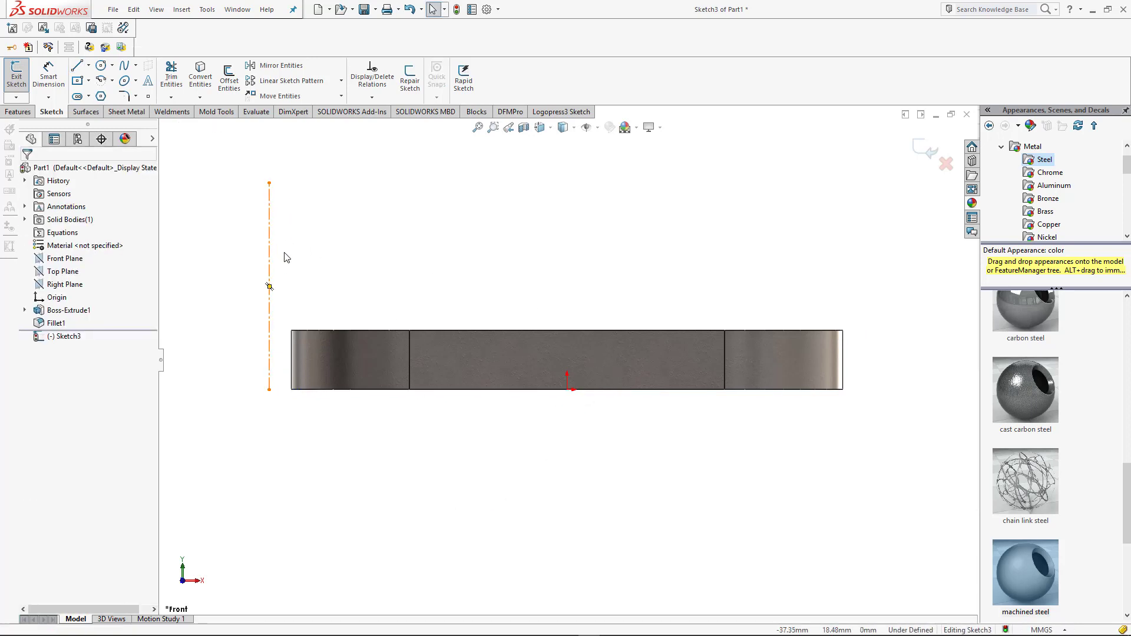
right_drag(283, 255, 294, 204)
click(269, 259)
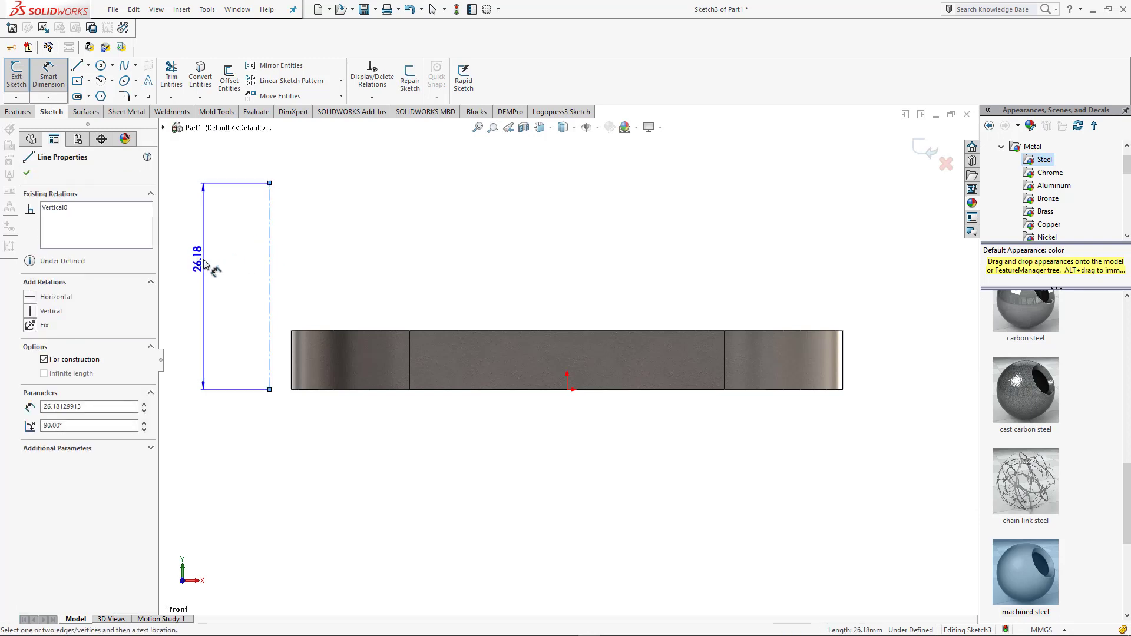
click(203, 256)
text(29)
key(Return)
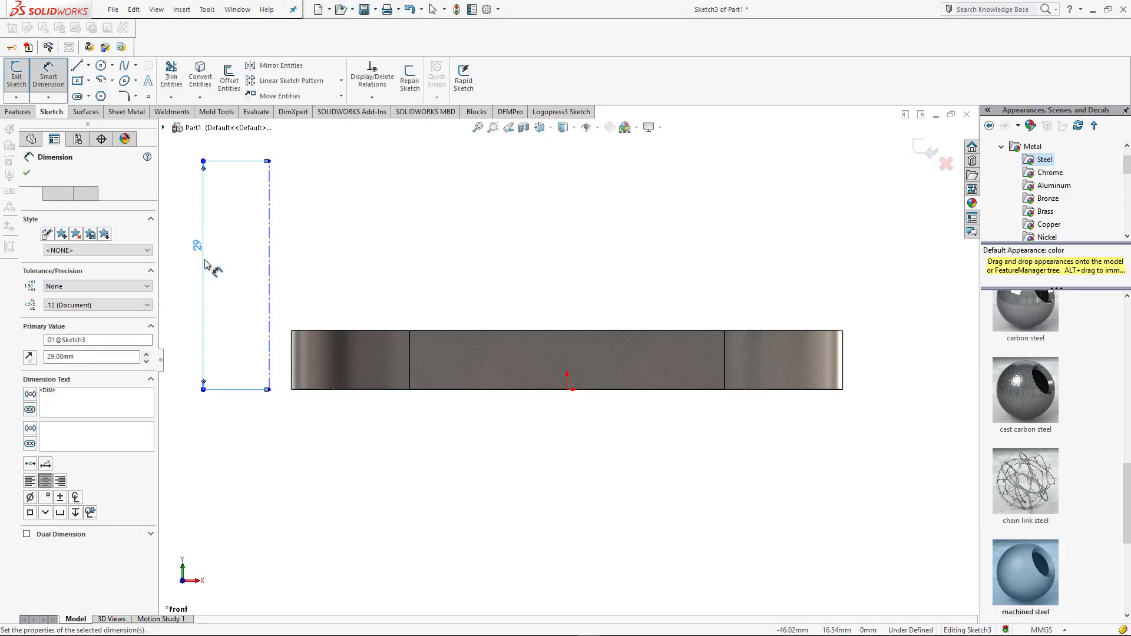
Dimension the horizontal gap between the construction line and the plate's left end to 5 mm.
click(291, 366)
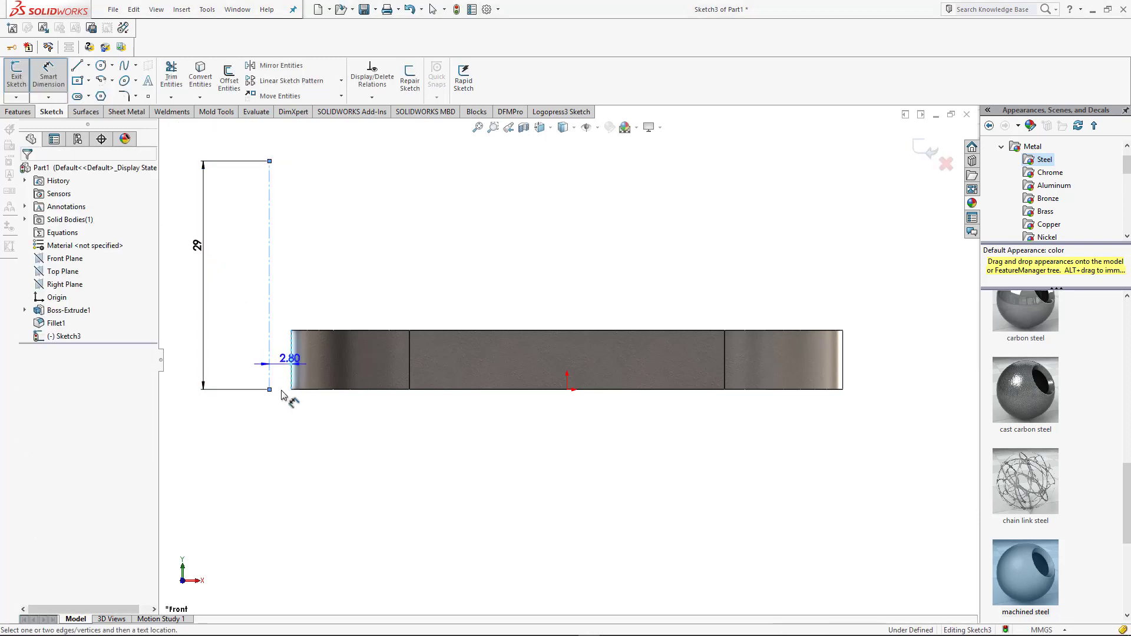
click(312, 435)
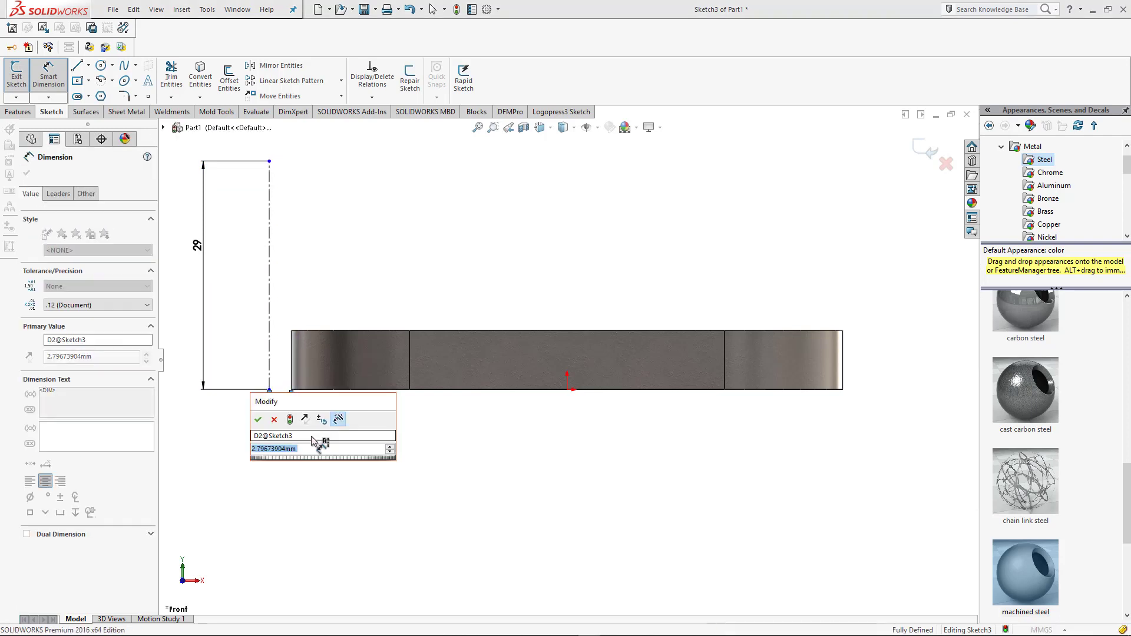
text(5)
key(Return)
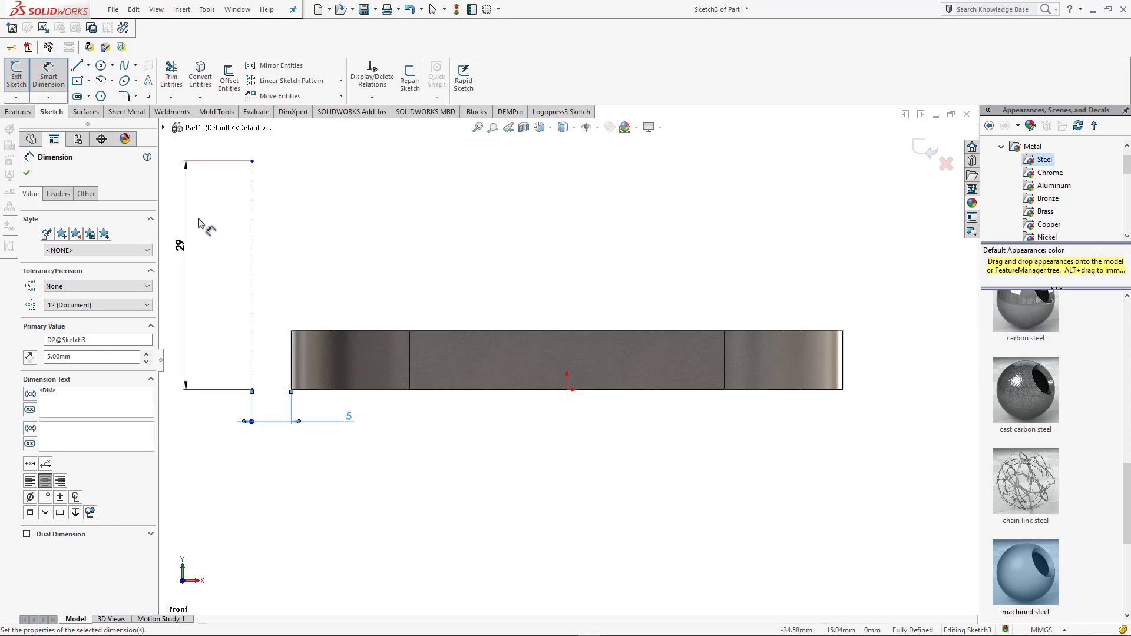
Draw a circle centred on the construction line's upper endpoint and dimension its diameter to 25 mm.
click(101, 66)
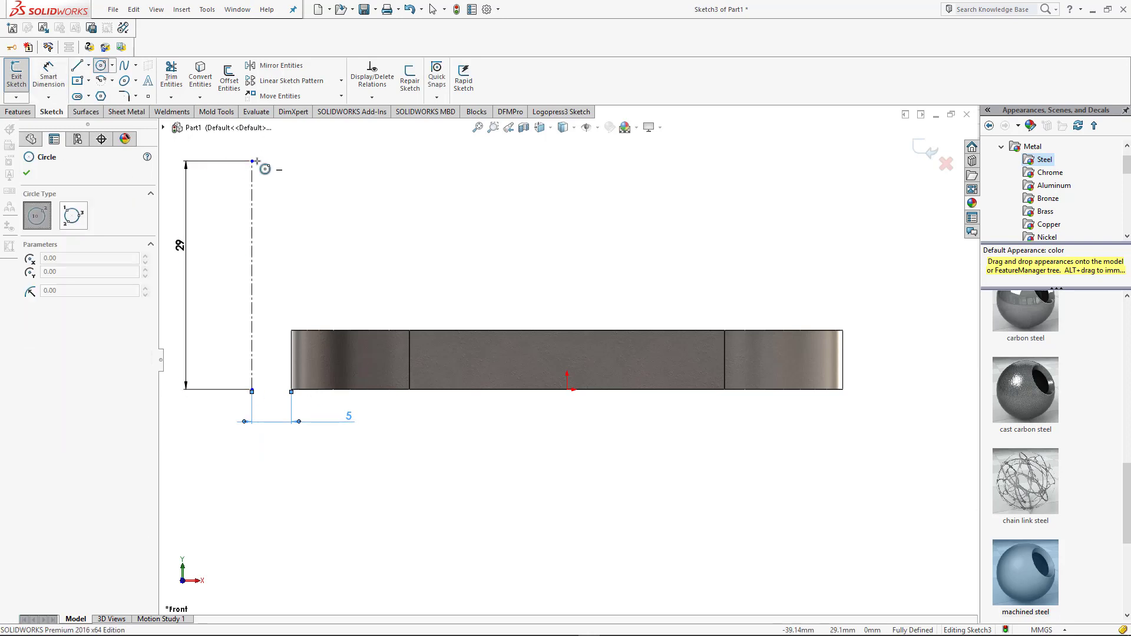
click(252, 161)
click(292, 154)
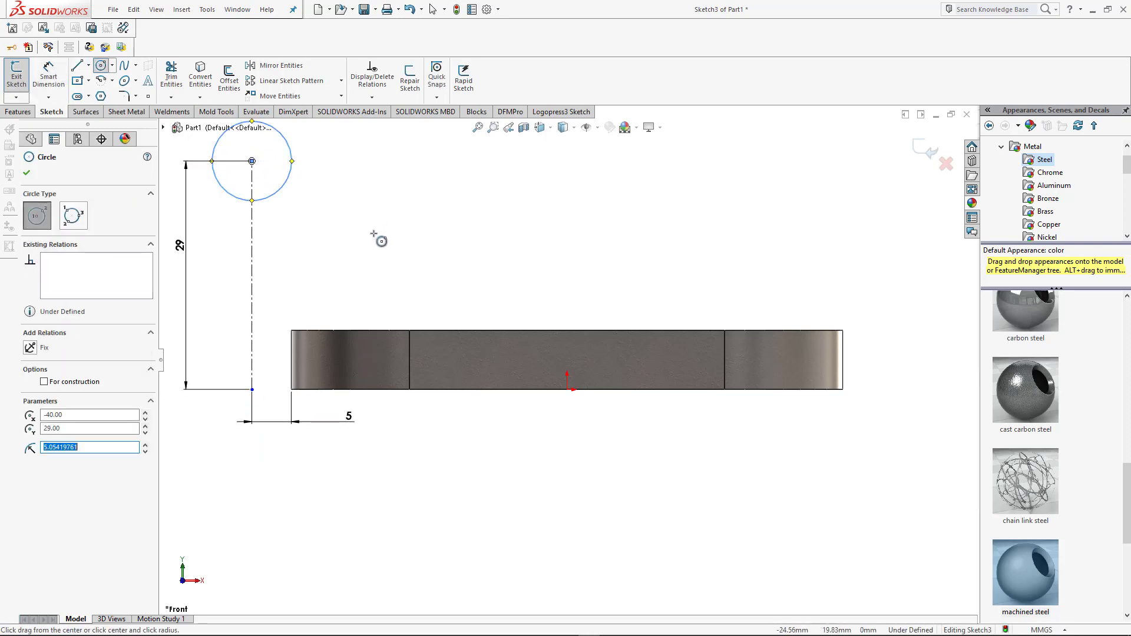
key(d)
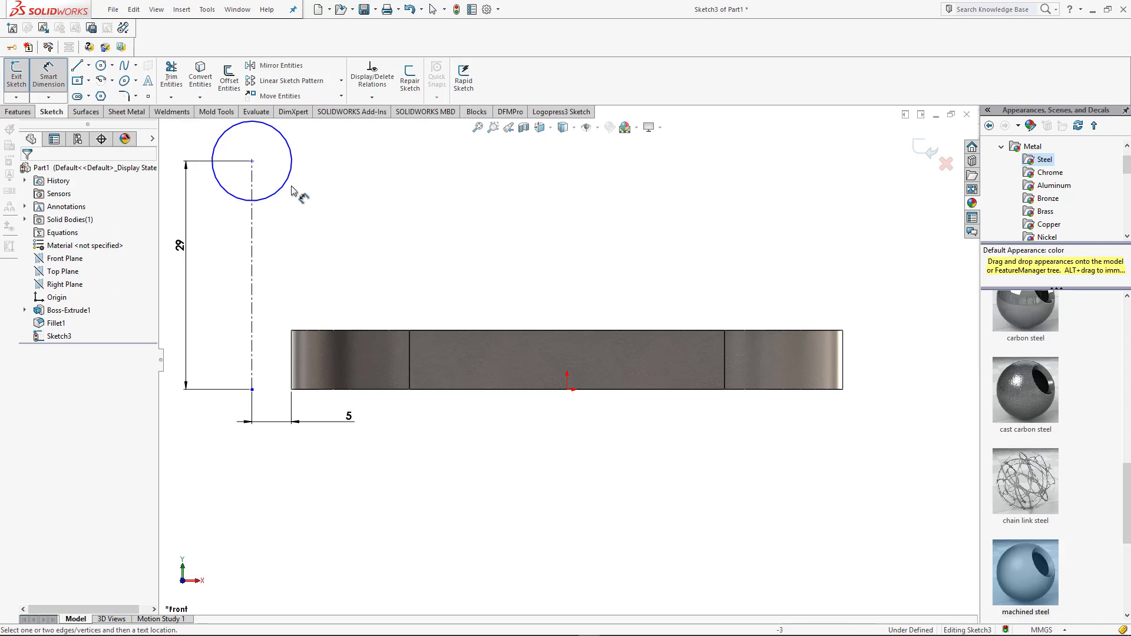
click(276, 198)
click(305, 226)
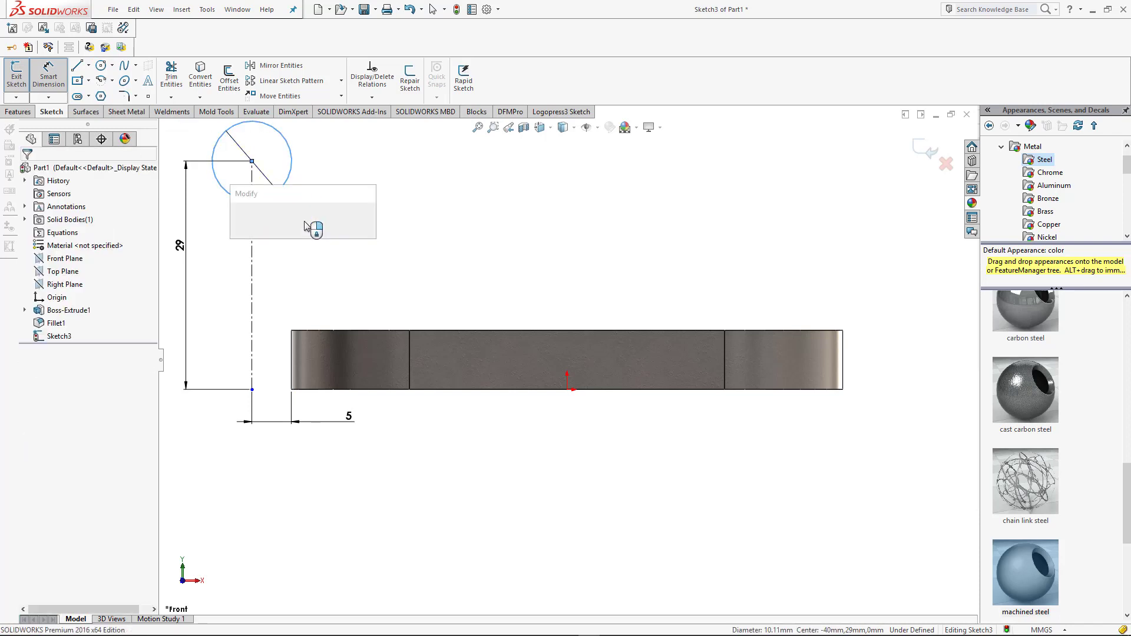
text(25)
key(Return)
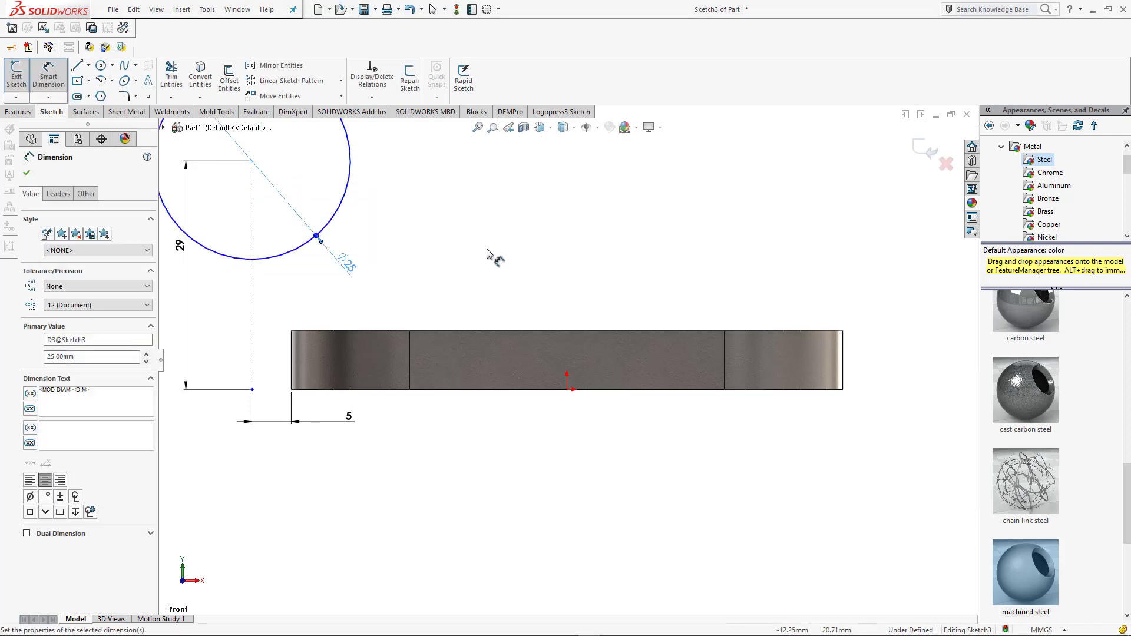
scroll(488, 250, up, 3)
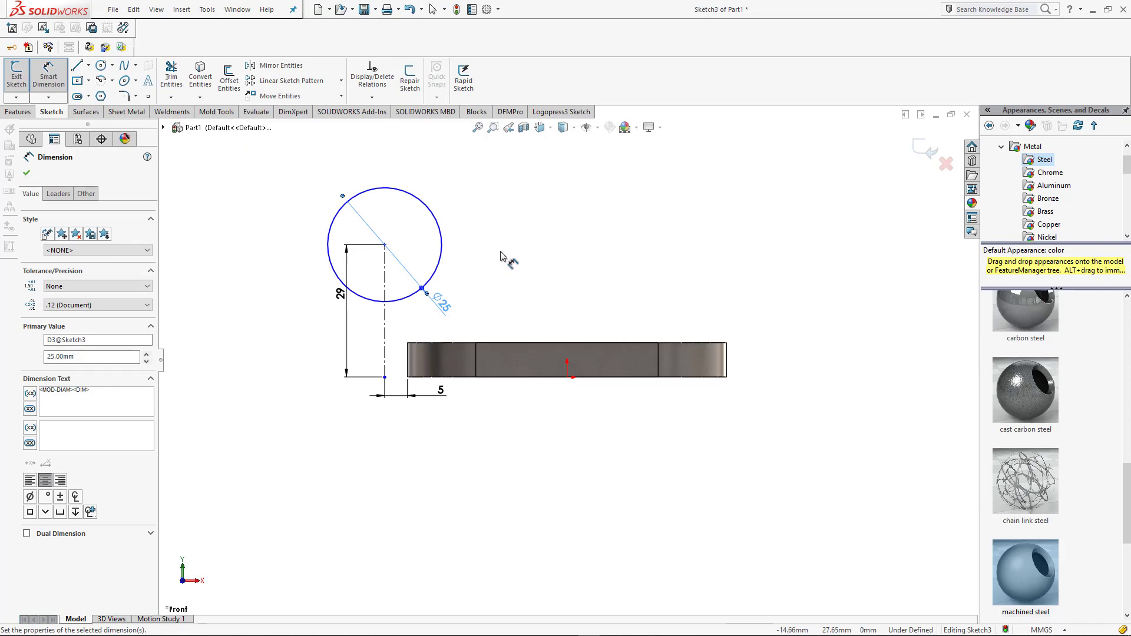
key(Escape)
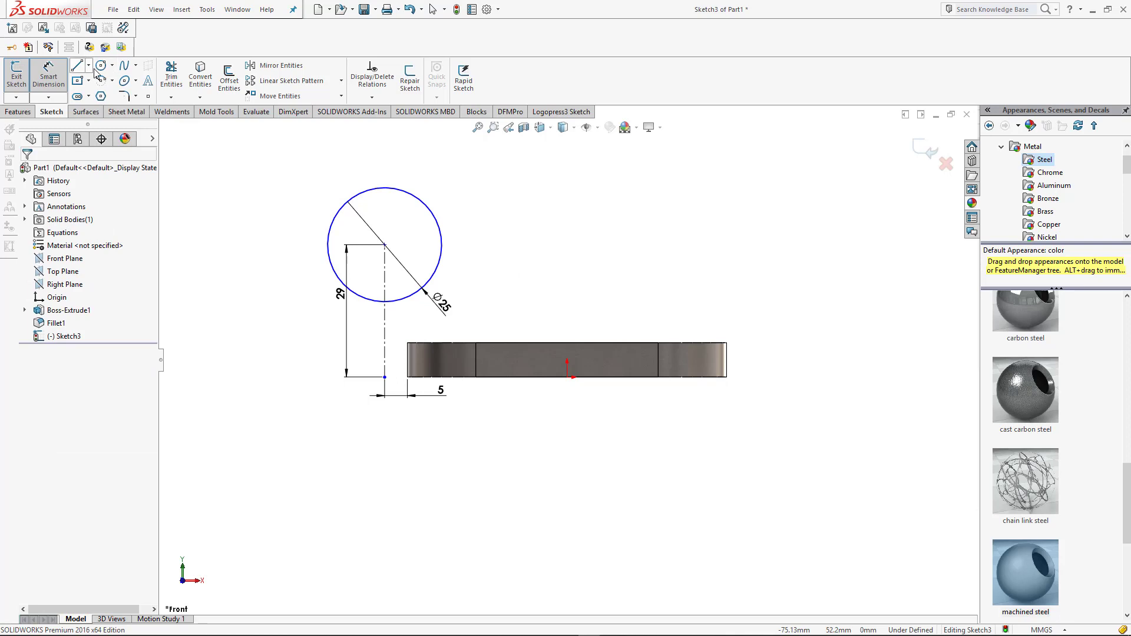
Draw a larger circle concentric with the 25 mm circle and dimension its diameter to 50 mm.
click(385, 245)
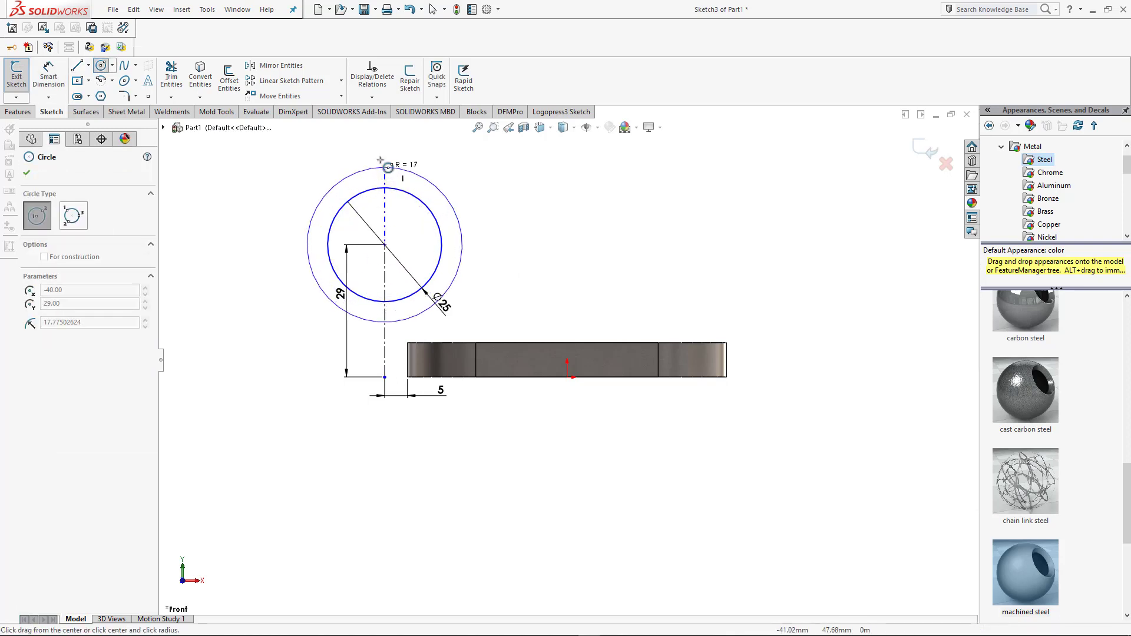
click(381, 157)
key(d)
click(472, 242)
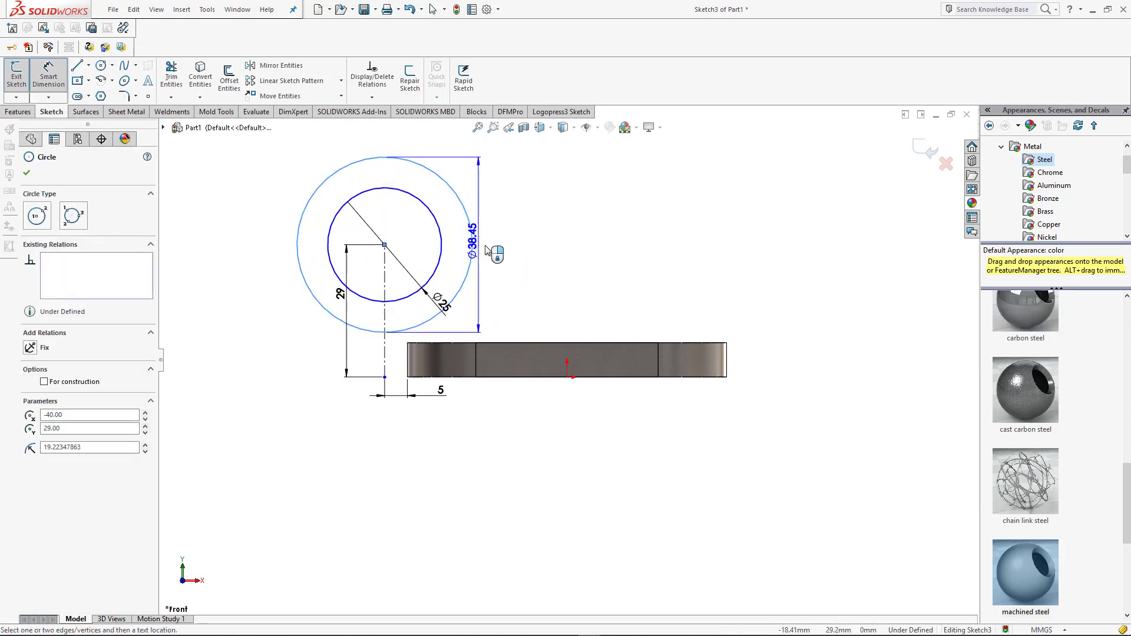
click(489, 251)
text(50)
key(Return)
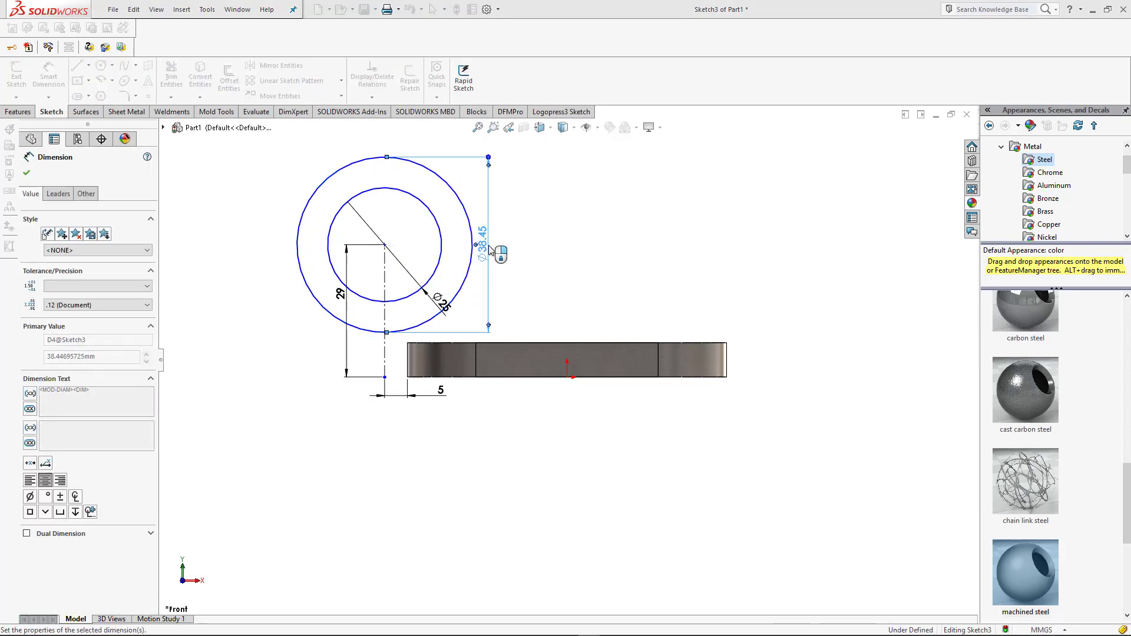
key(Escape)
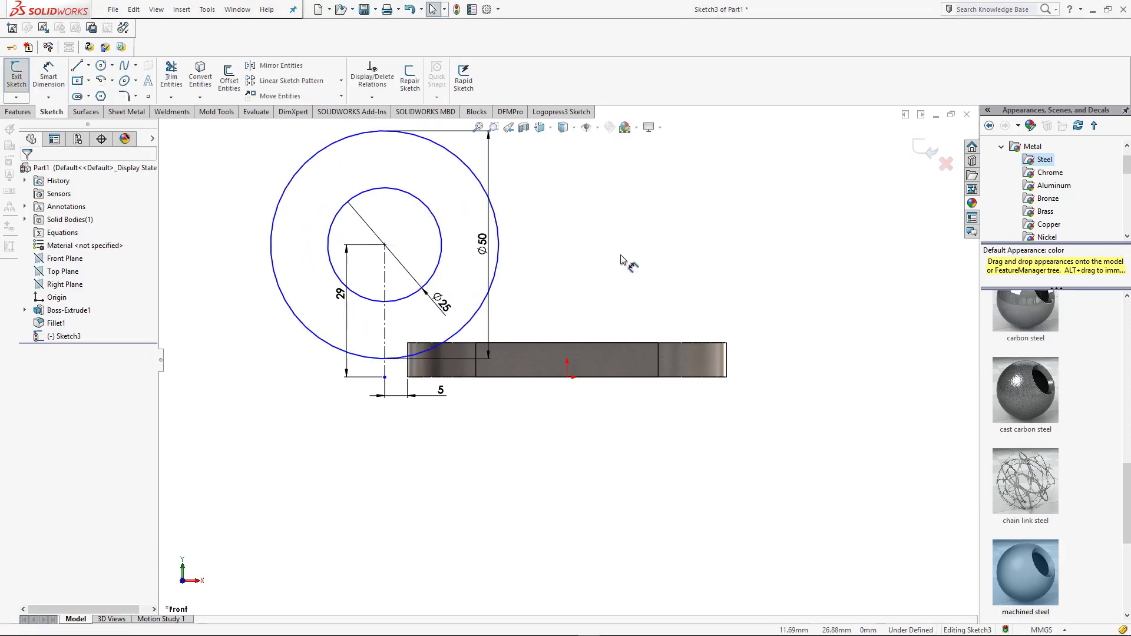
Draw a horizontal line about 7.8 mm long from the lowest point of the 50 mm circle into the plate.
scroll(404, 344, down, 2)
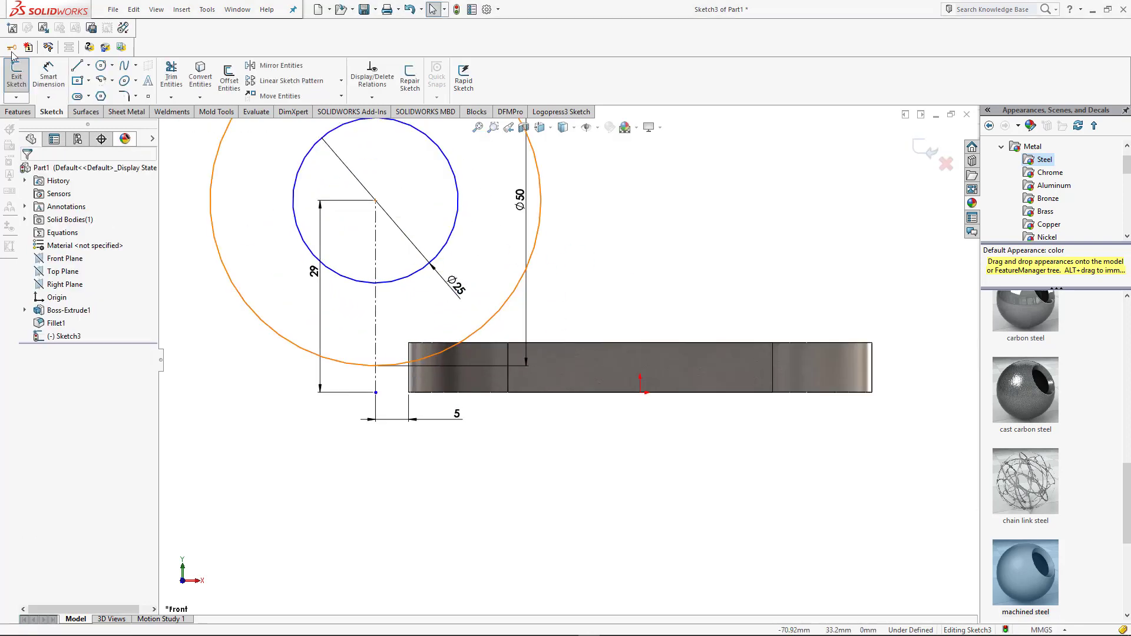
click(77, 66)
scroll(260, 301, down, 1)
scroll(447, 403, down, 2)
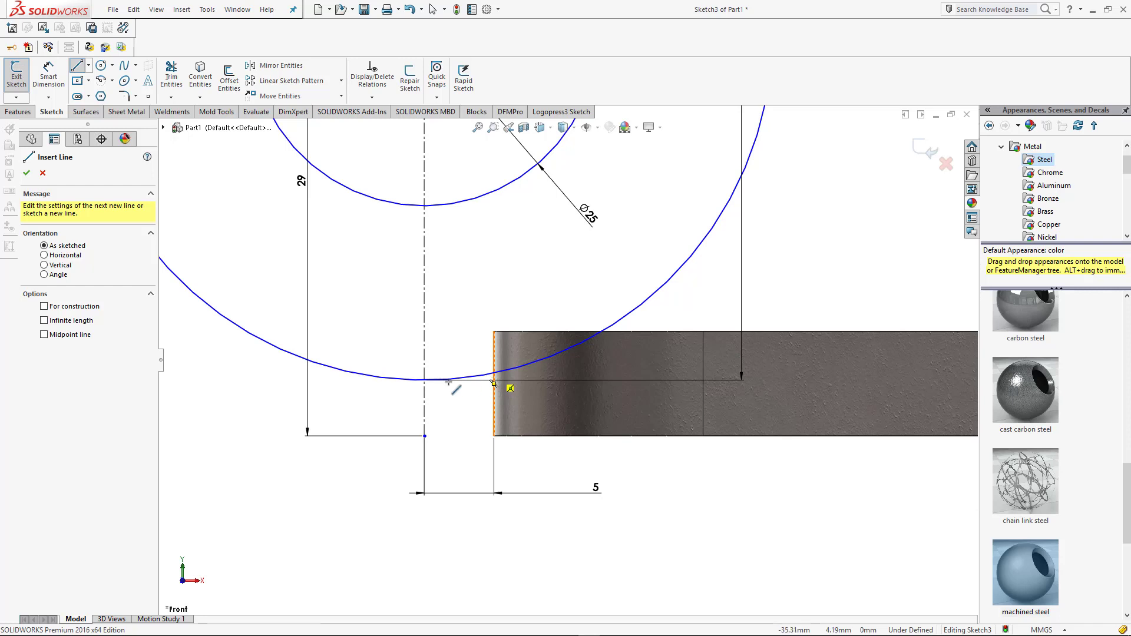
click(425, 380)
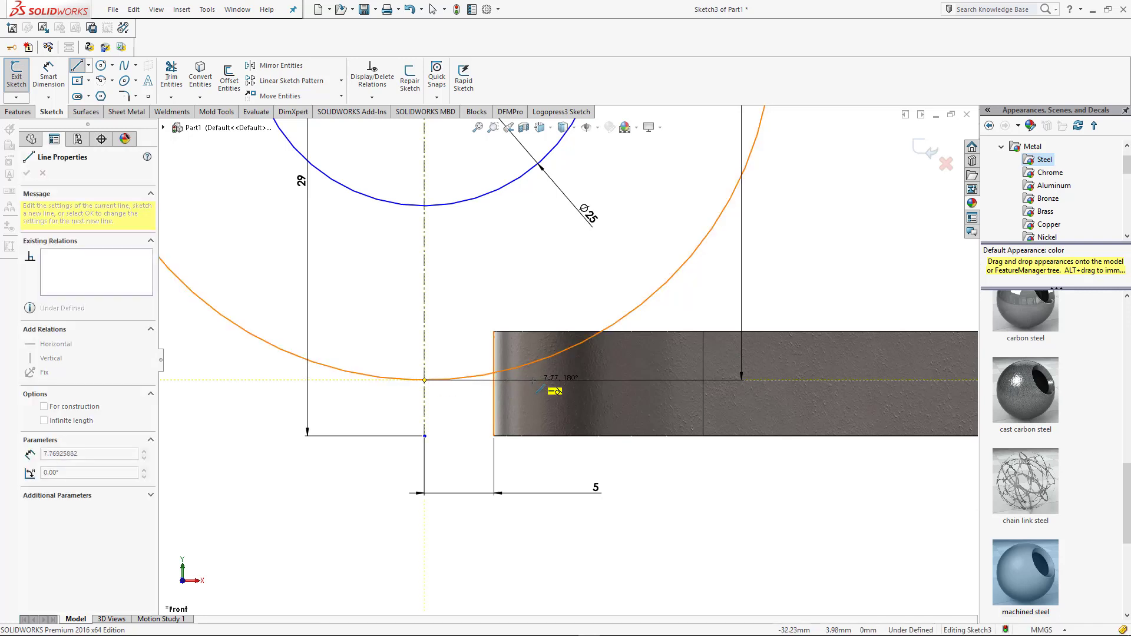
click(532, 380)
key(Escape)
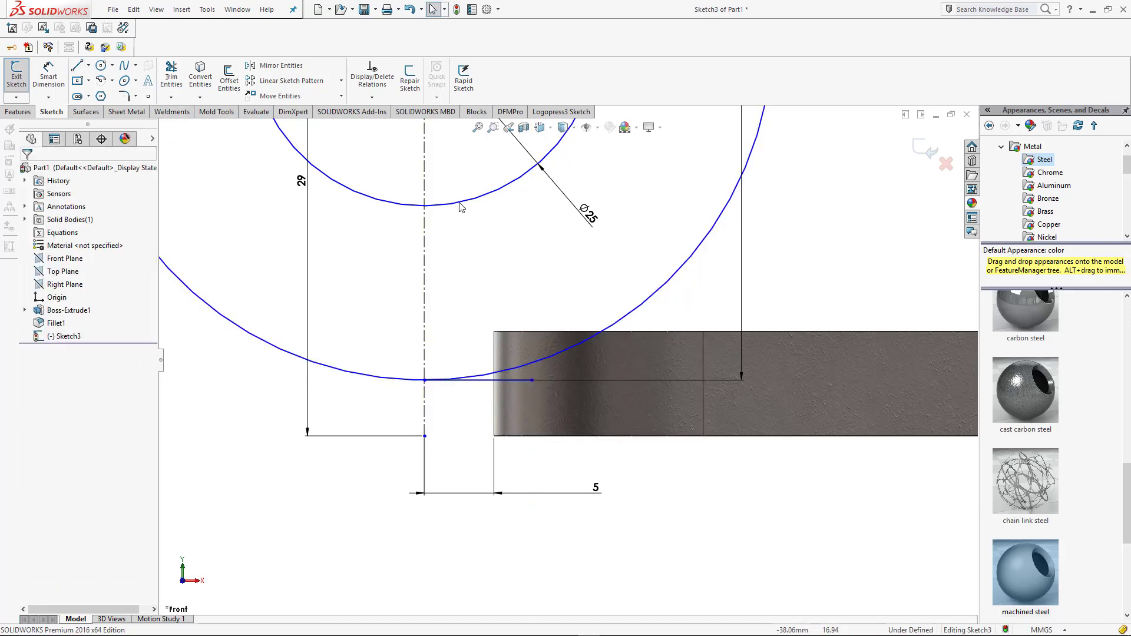
Draw a line from the plate's upper right corner tangent to the 50 mm circle, ending slightly beyond the tangent point.
scroll(622, 286, up, 3)
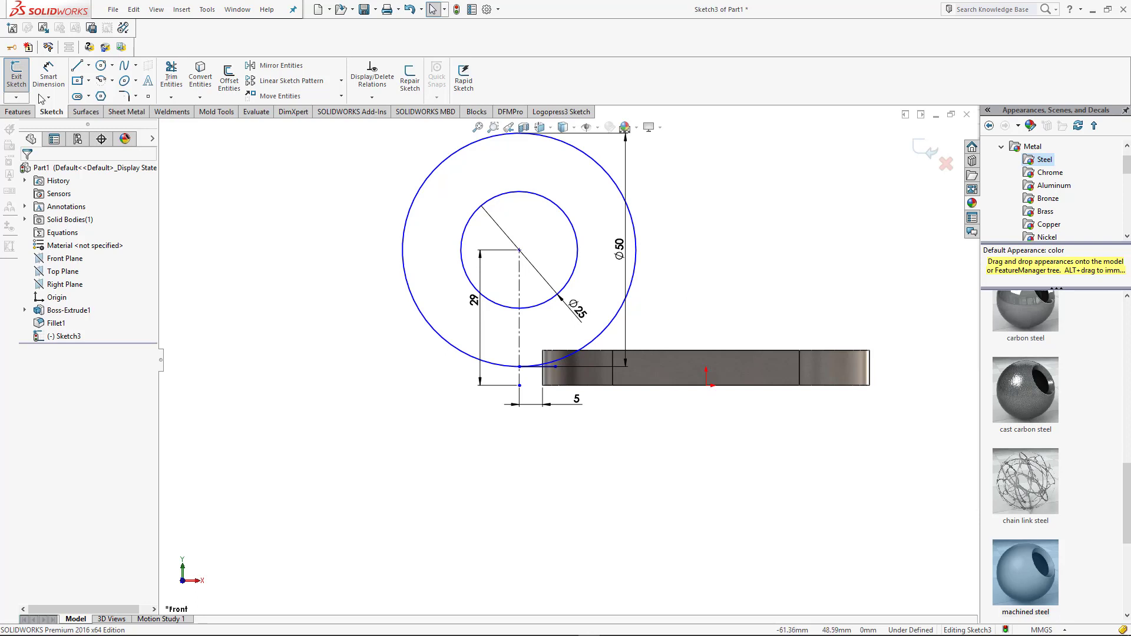
click(77, 65)
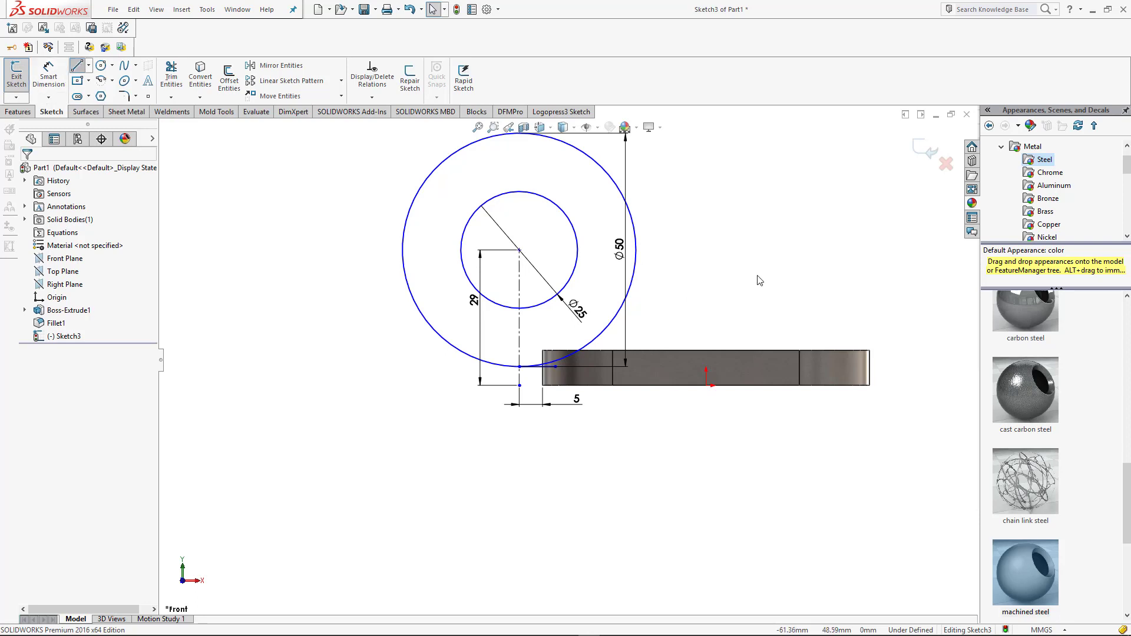
click(869, 351)
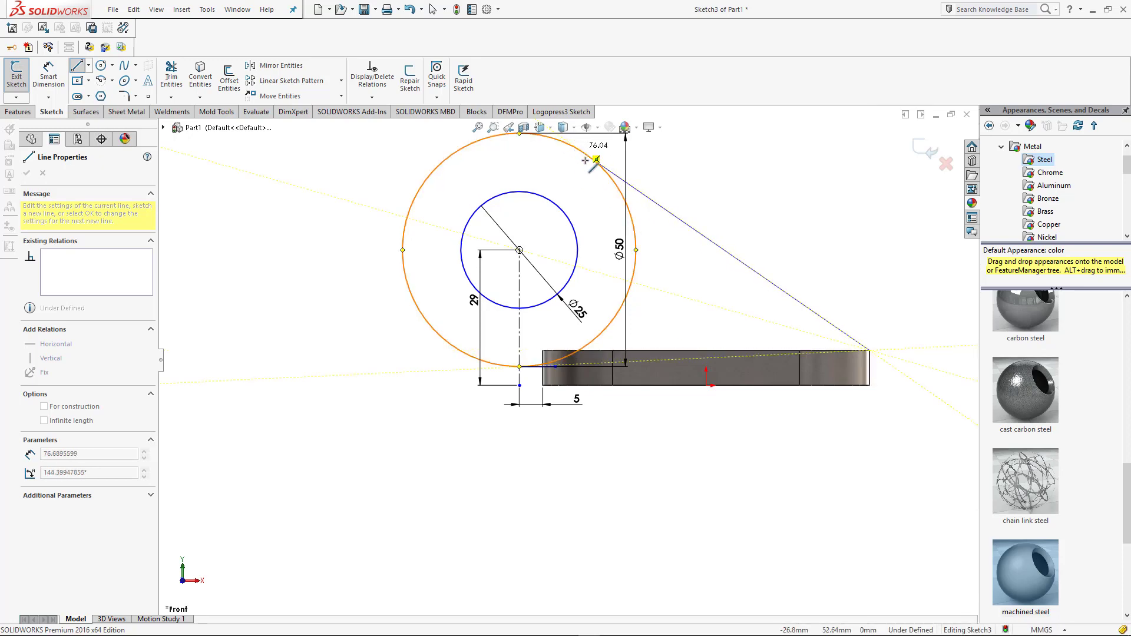
scroll(575, 143, down, 3)
click(532, 140)
key(Escape)
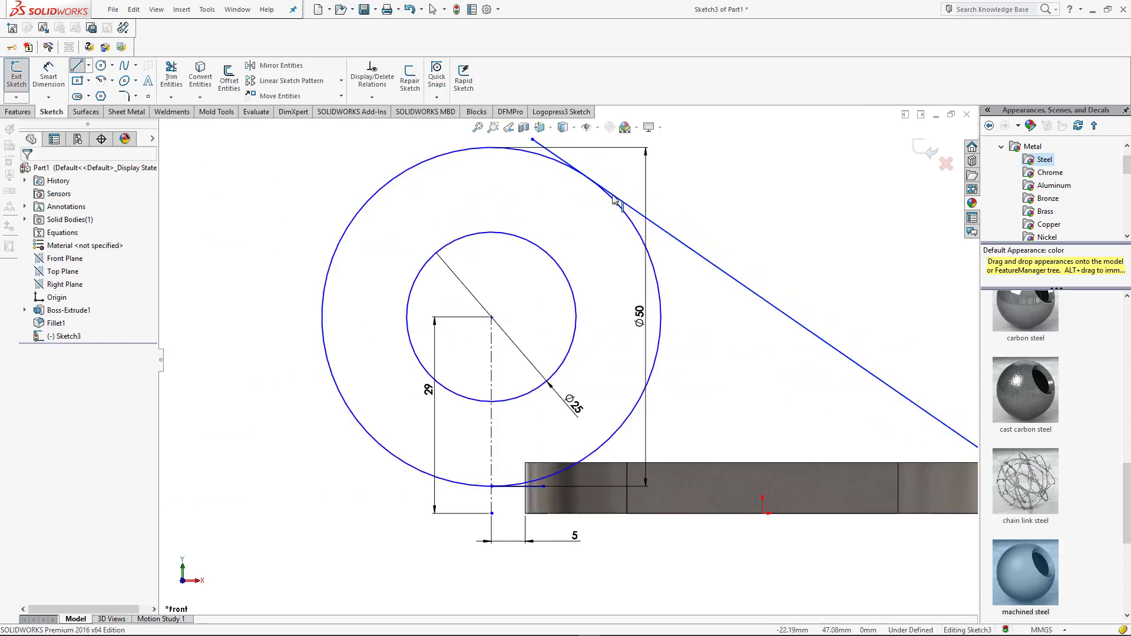
drag(623, 175, 592, 203)
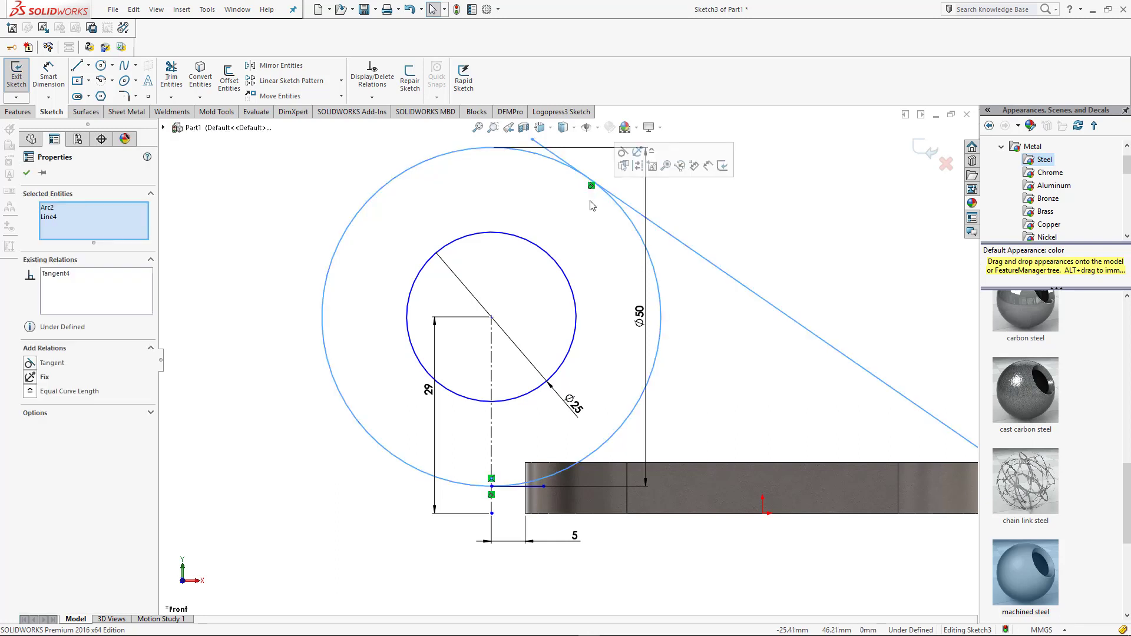
click(758, 227)
Power trim the 50 mm circle's right-hand arc between the sloping tangent line and the short horizontal line.
scroll(684, 262, up, 2)
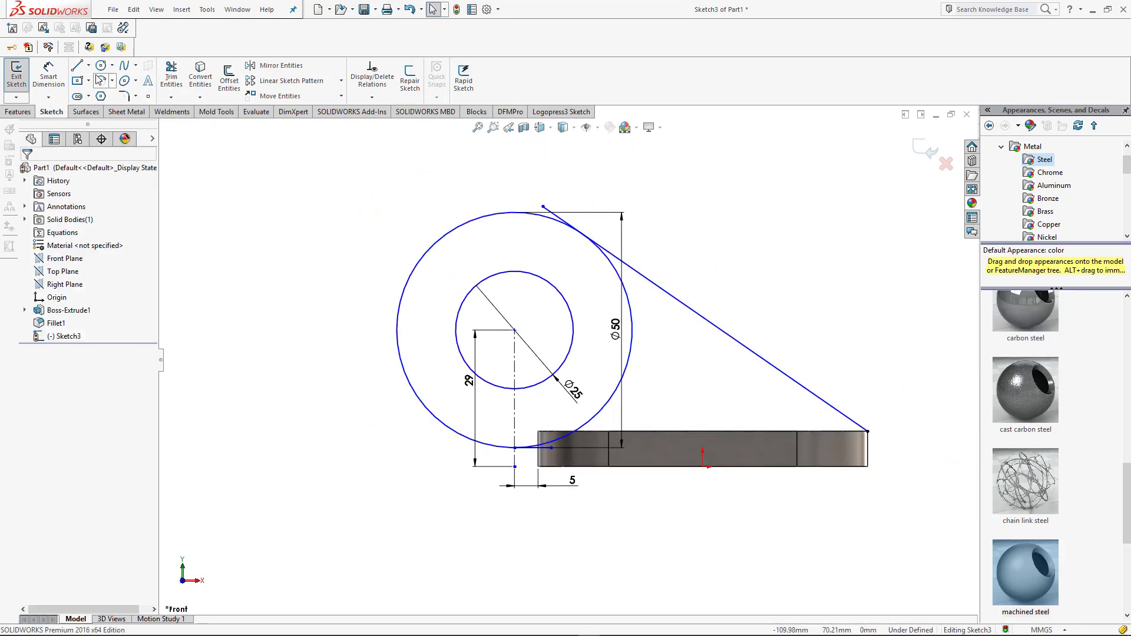
click(170, 87)
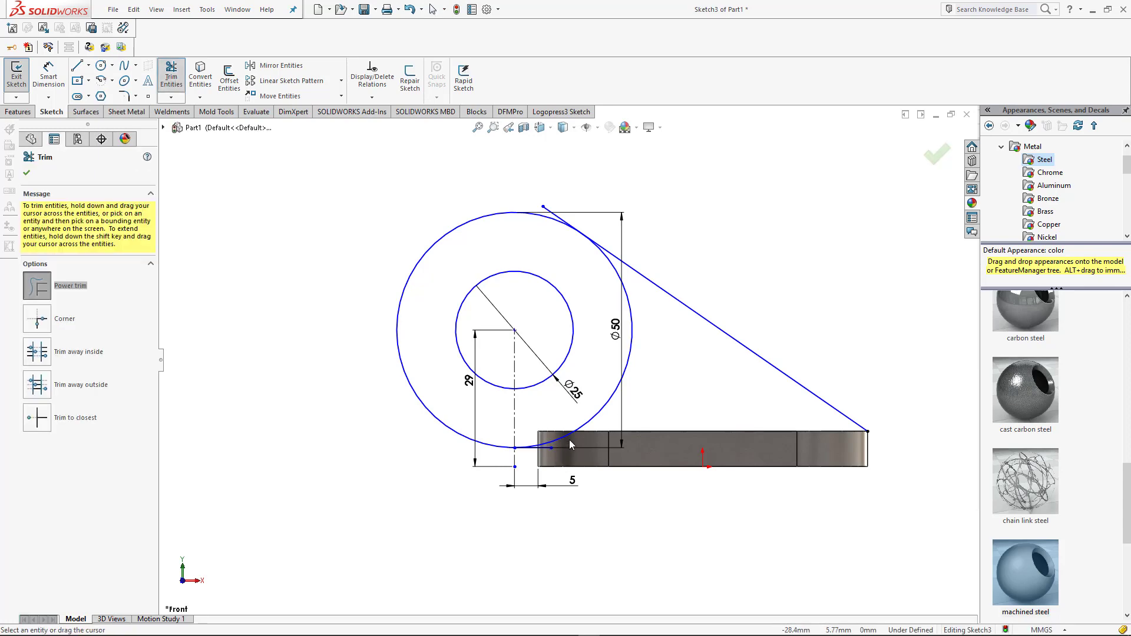
scroll(571, 440, down, 4)
drag(618, 406, 581, 386)
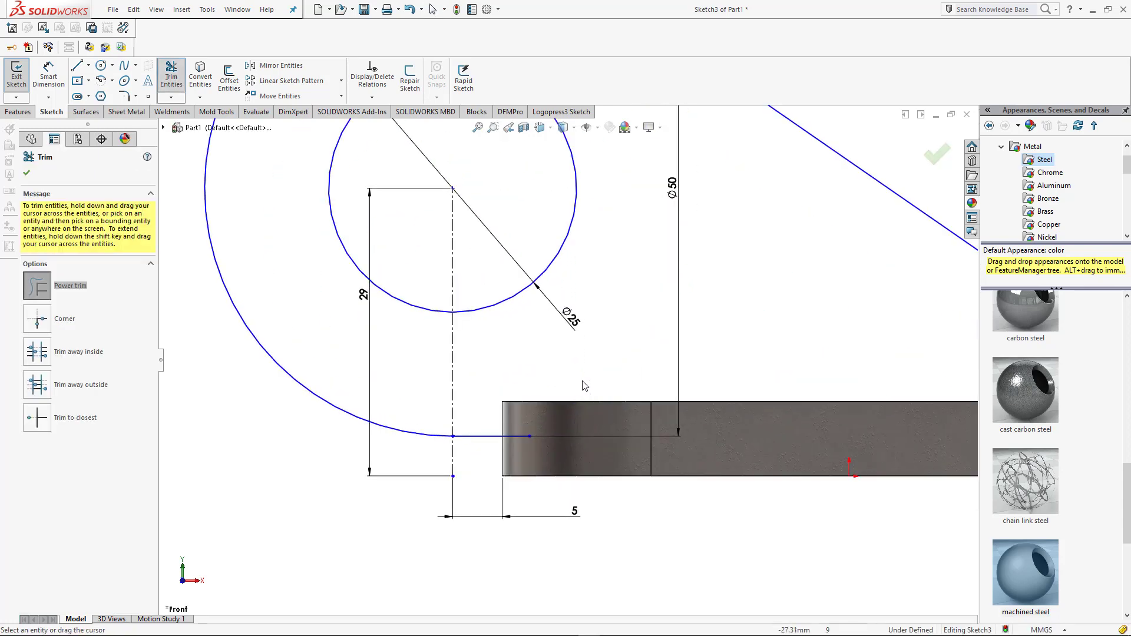
Trim the sloping line's overhang beyond its tangent point on the 50 mm arc.
scroll(581, 387, up, 4)
scroll(572, 188, down, 5)
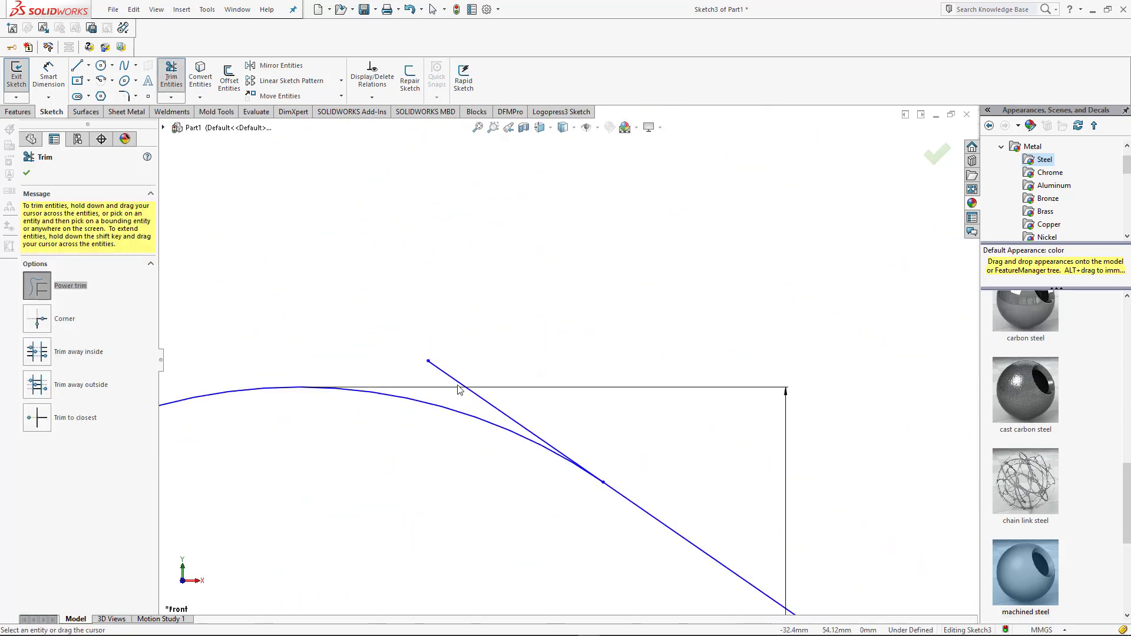
drag(404, 362, 488, 374)
scroll(551, 397, up, 5)
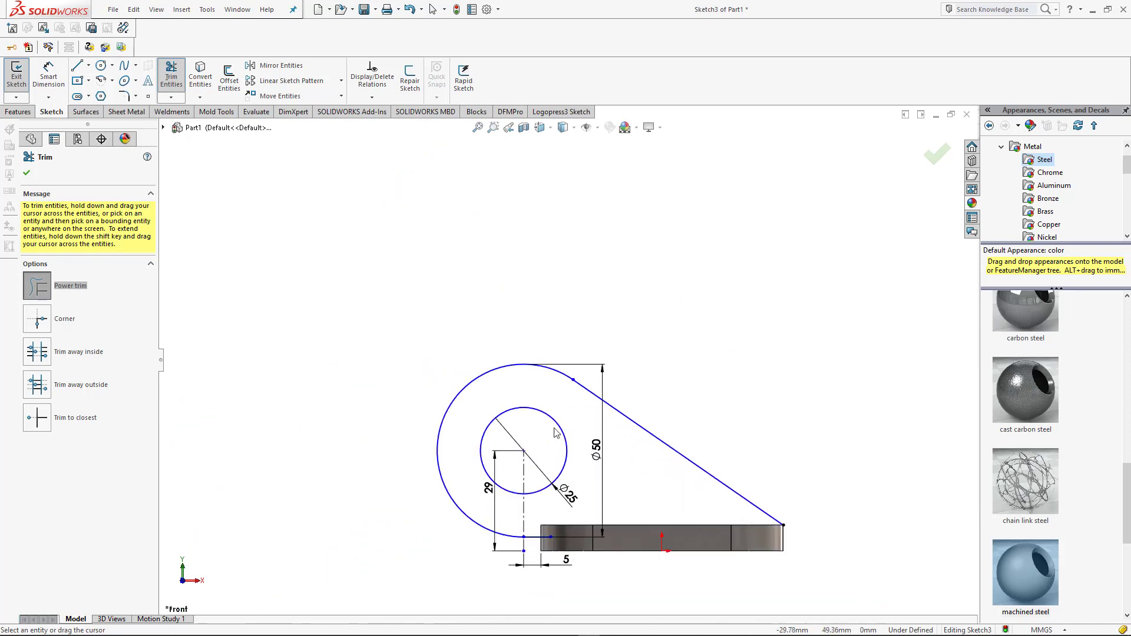
Draw a 3.5 mm vertical line from the plate's upper left corner down to the short horizontal line.
scroll(553, 500, down, 4)
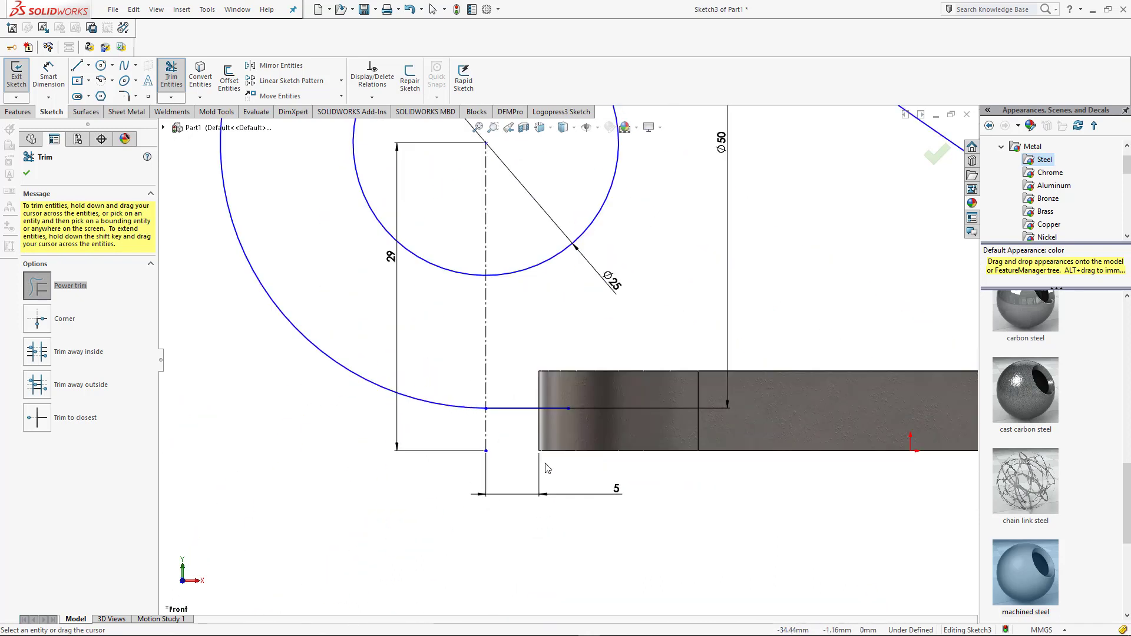
click(78, 65)
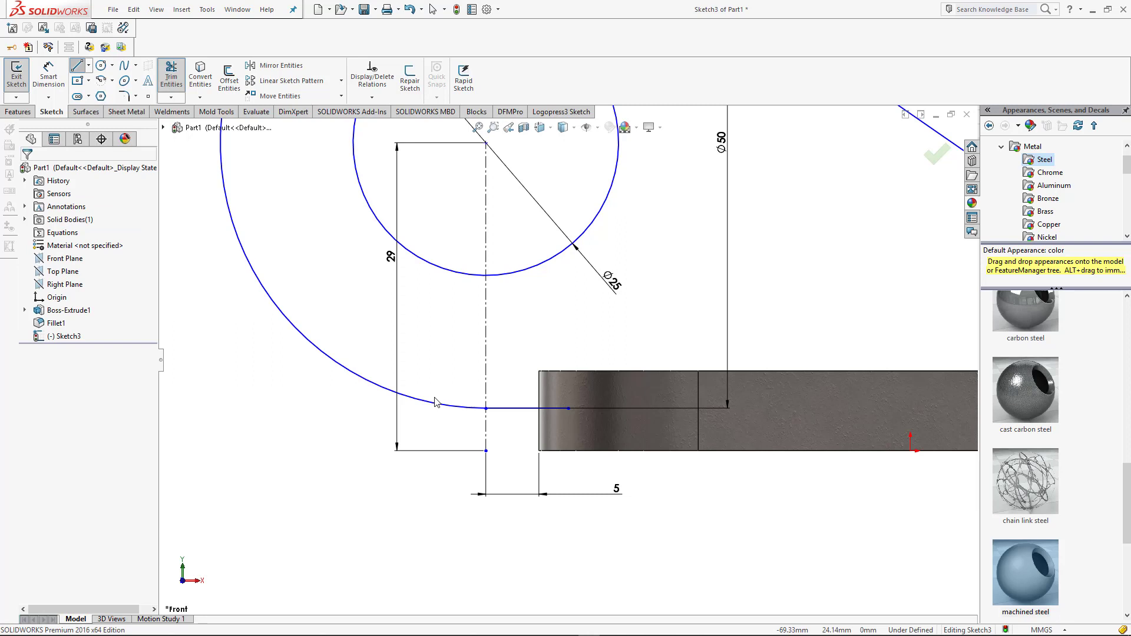
click(539, 371)
click(540, 408)
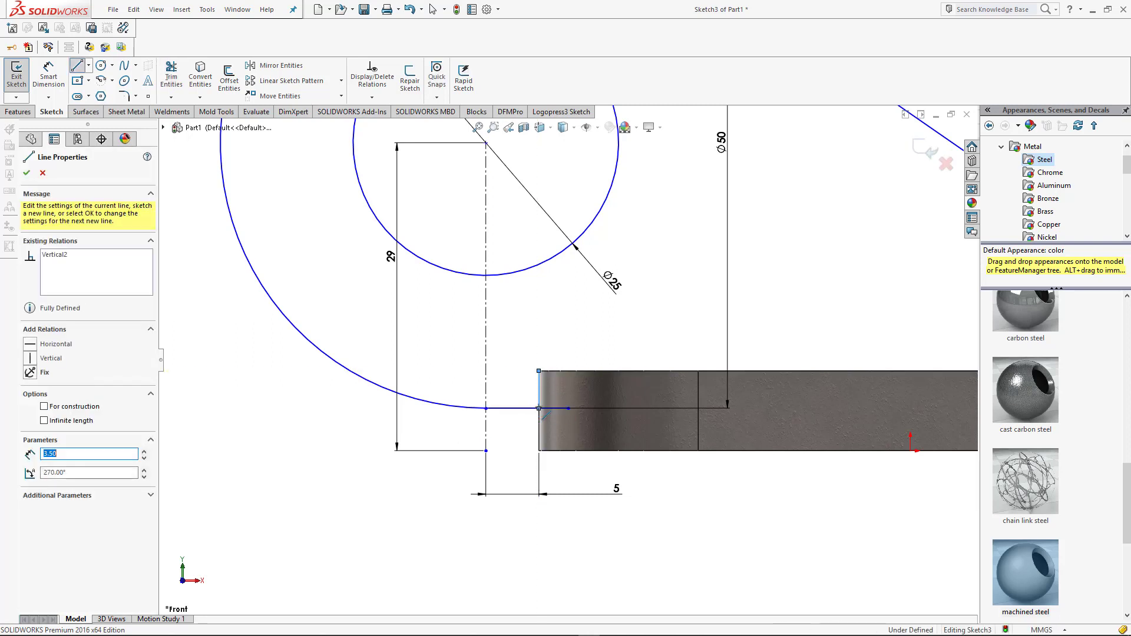
key(Escape)
Draw a 70 mm horizontal line along the plate's top edge, joining its upper left and upper right corners.
click(80, 66)
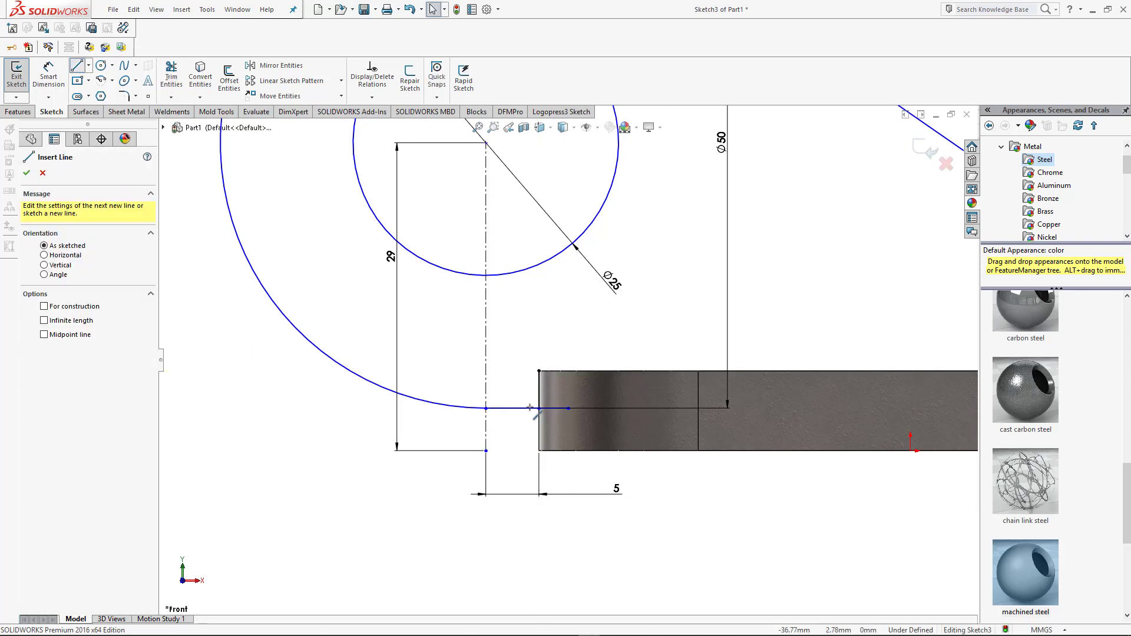
click(539, 371)
scroll(538, 371, up, 5)
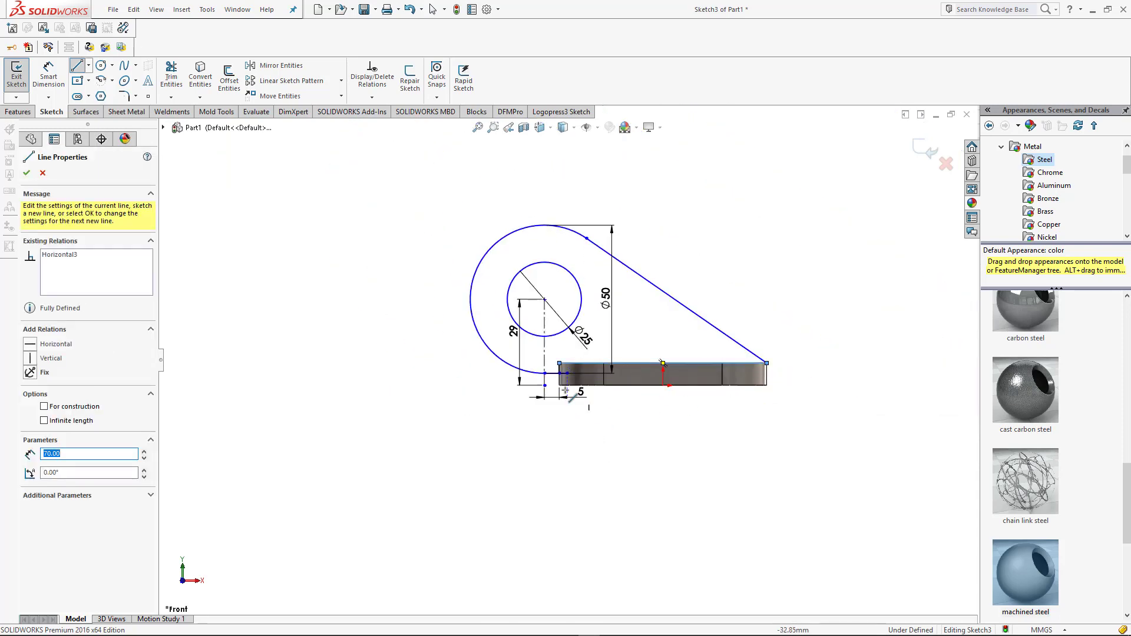
scroll(564, 397, down, 5)
key(Escape)
Power trim the part of the short horizontal line that extends into the plate past the vertical line.
click(171, 76)
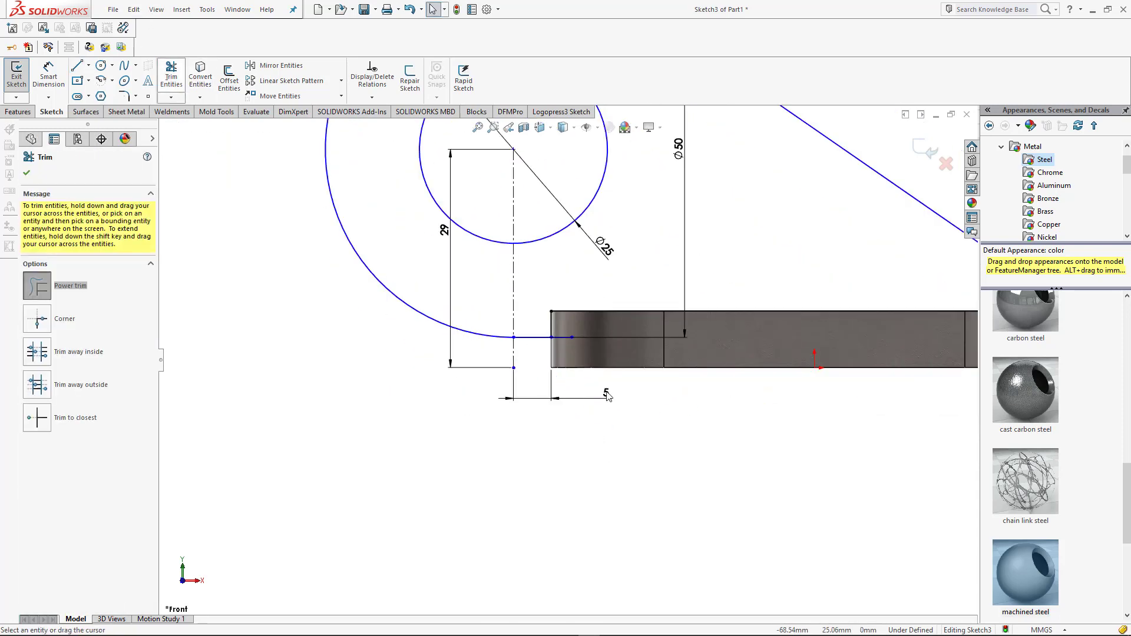
scroll(583, 353, down, 3)
drag(531, 313, 561, 372)
scroll(561, 371, up, 5)
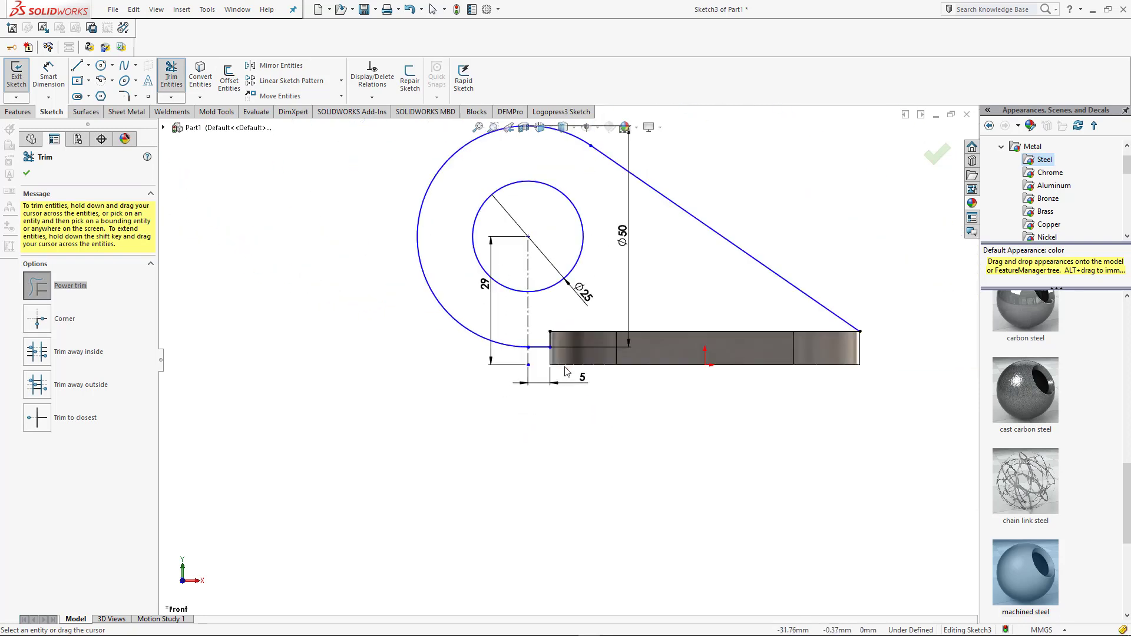
key(Escape)
Extrude the closed profile as a boss 10 mm thick, using the Mid Plane end condition and merging the result.
right_drag(758, 560, 735, 454)
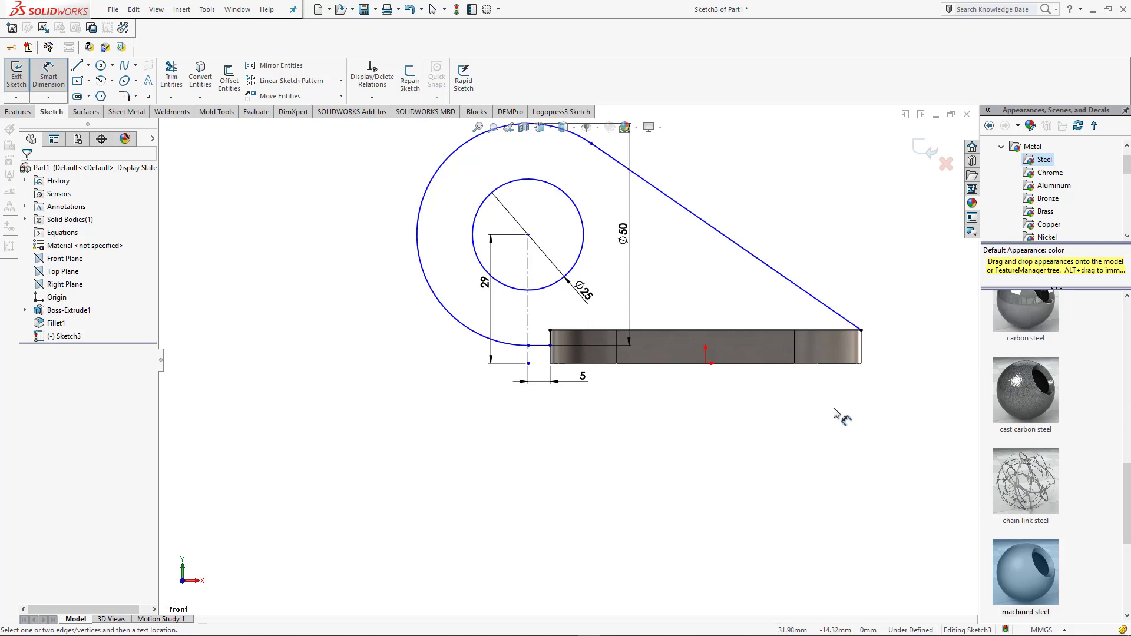
key(z)
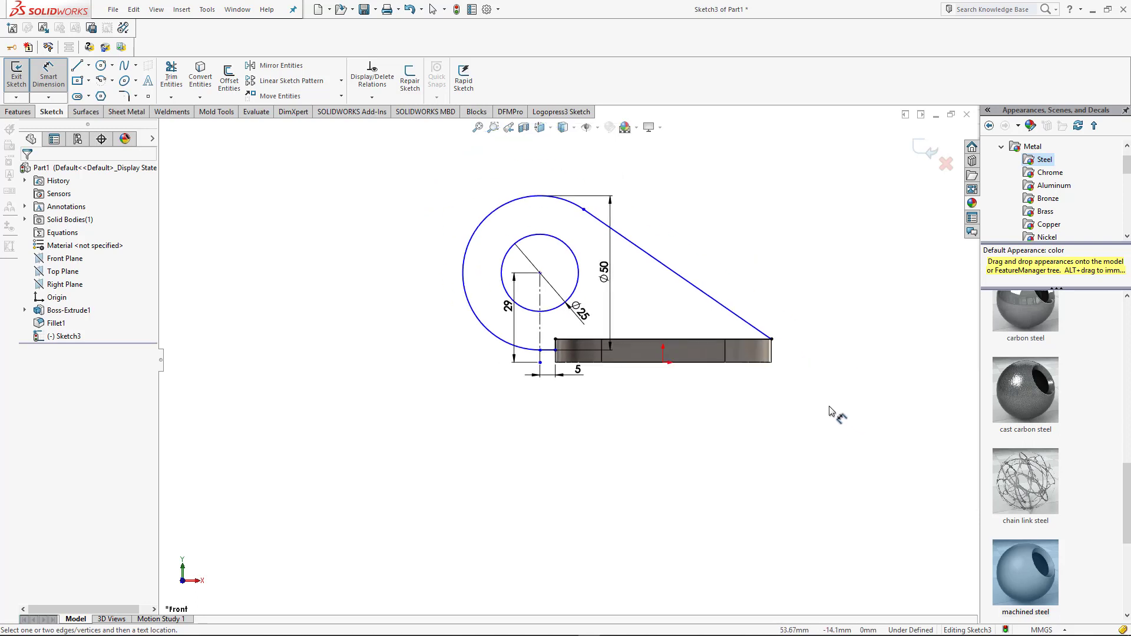
key(ctrl+7)
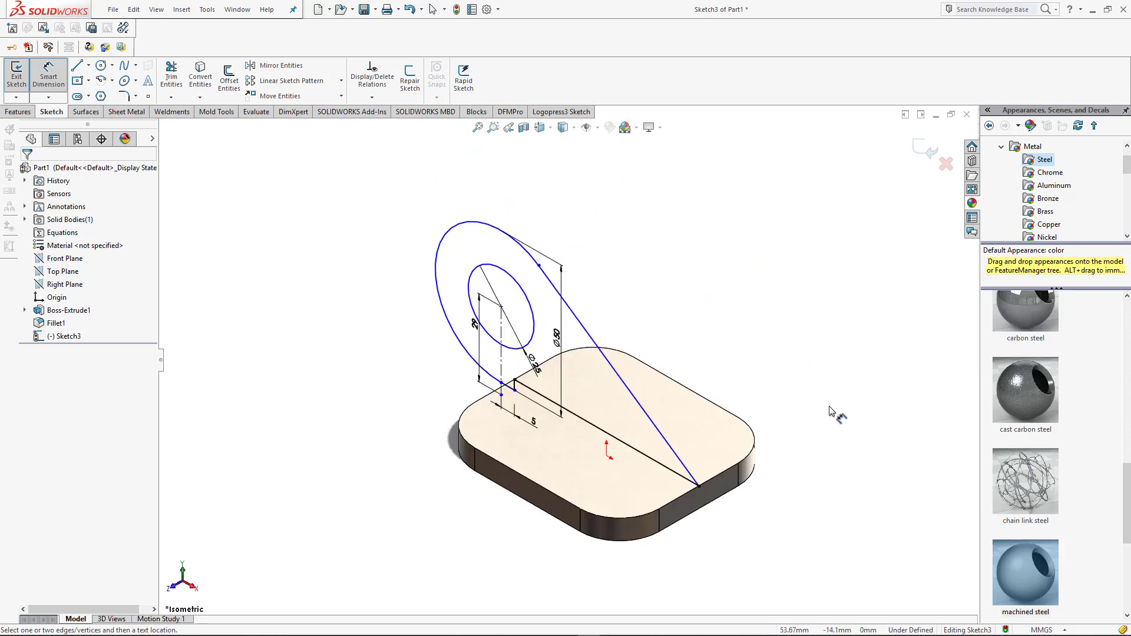
click(17, 112)
click(22, 79)
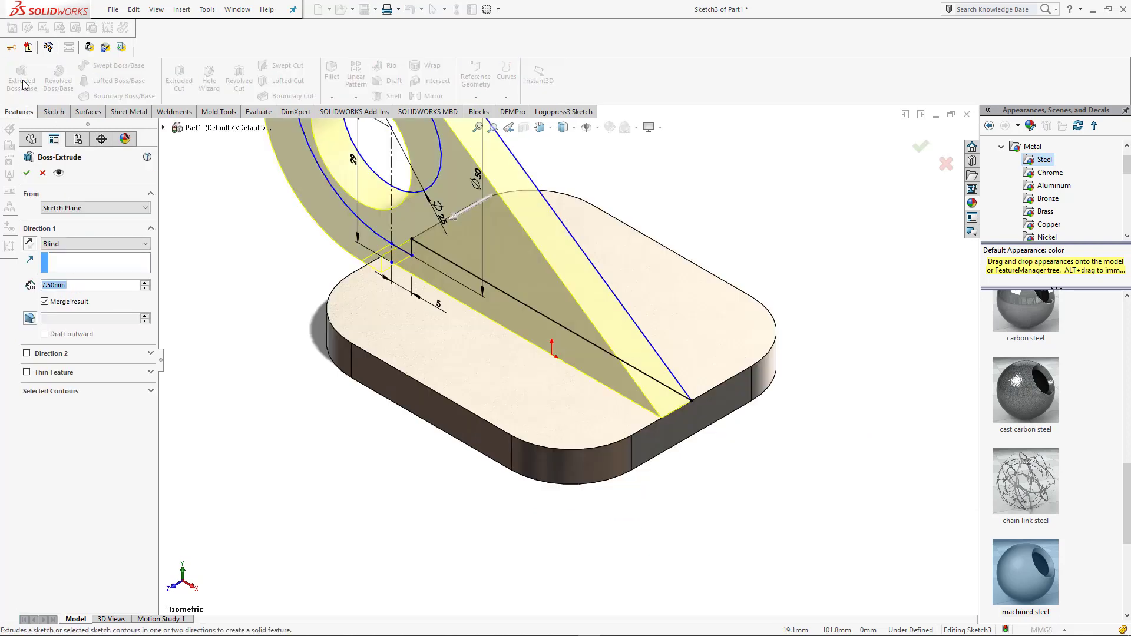
click(77, 244)
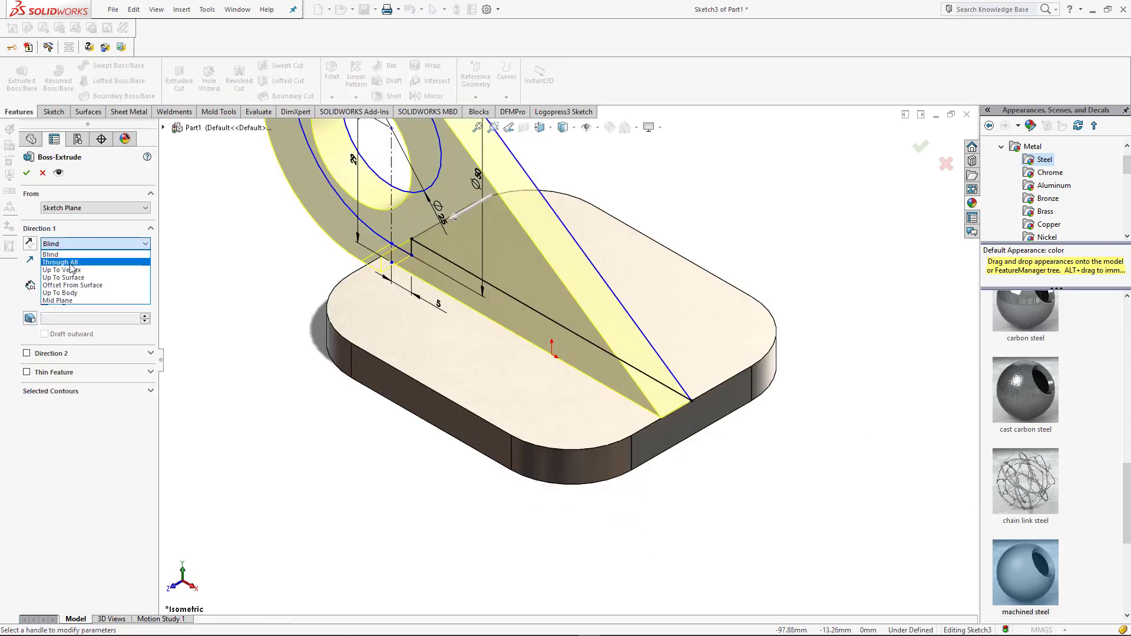
click(65, 301)
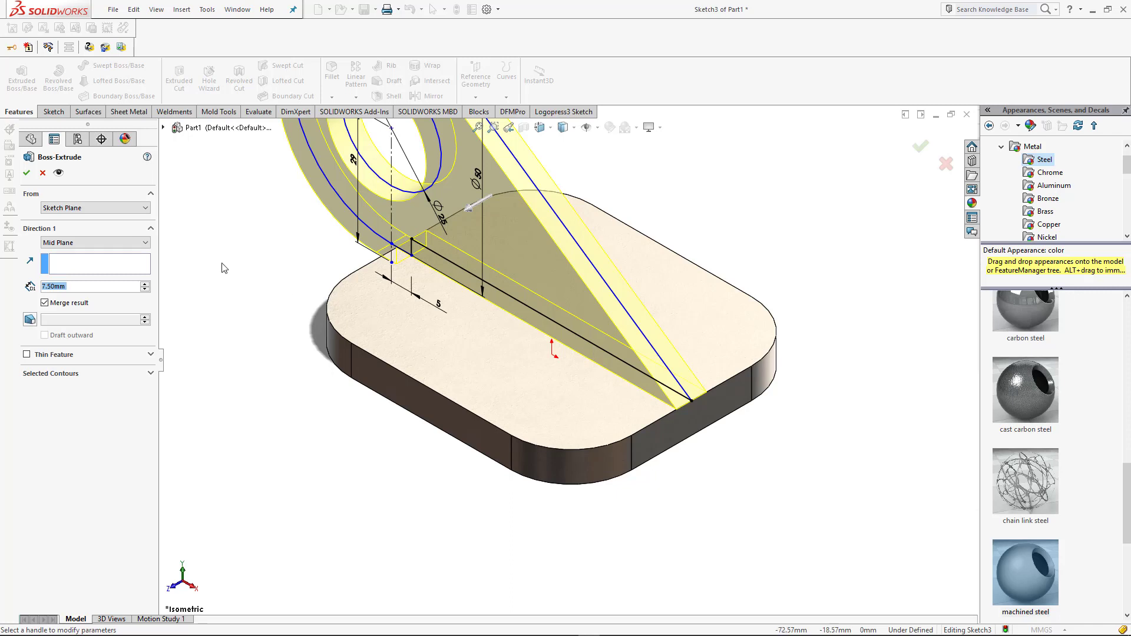
text(10)
key(Return)
click(27, 173)
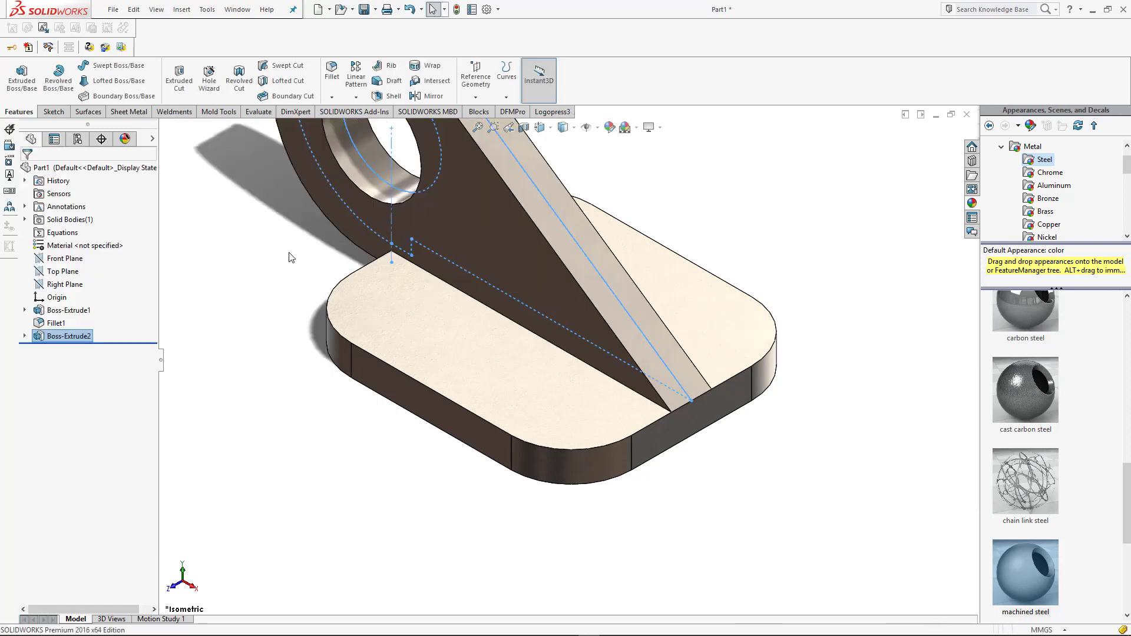
Start a new sketch on the upright rib's front face and clear the selection.
scroll(528, 308, up, 3)
click(516, 314)
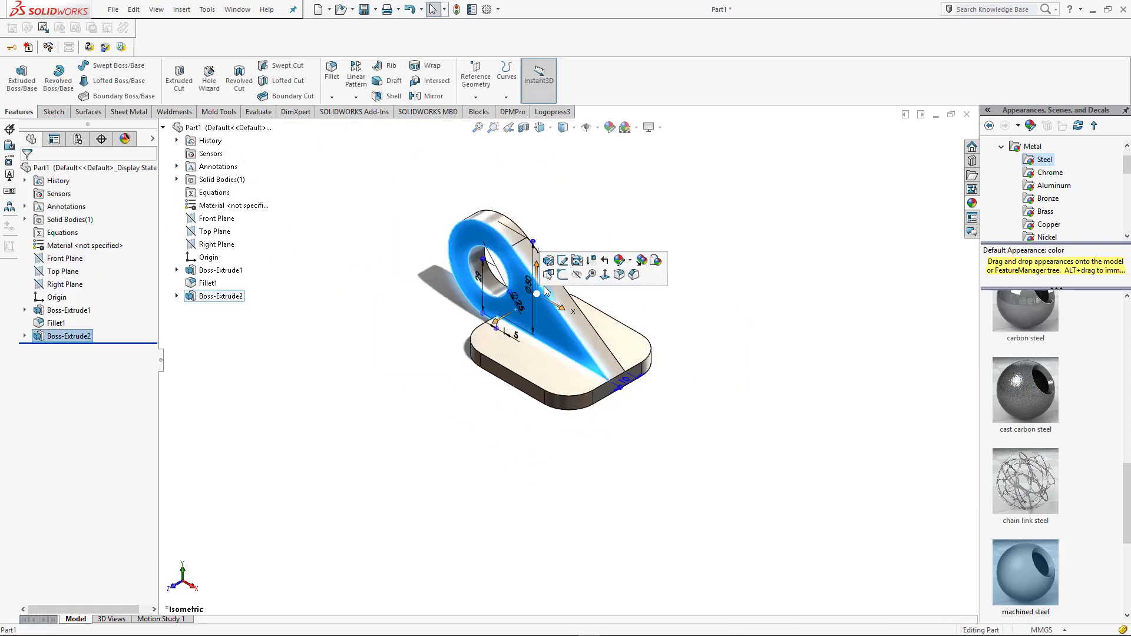
click(562, 277)
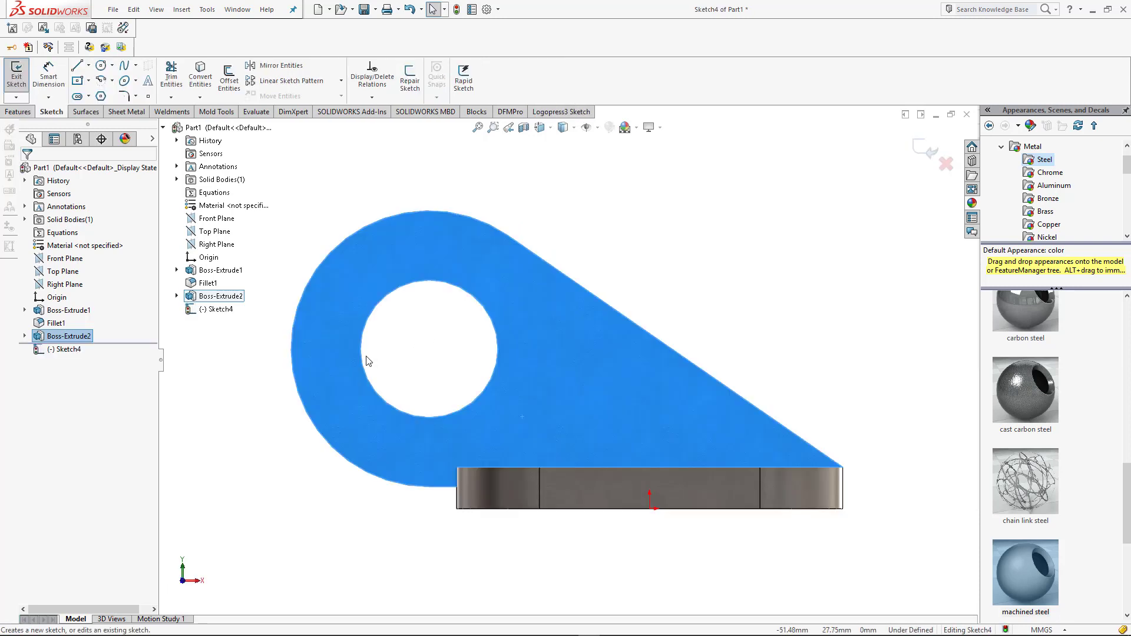
click(424, 365)
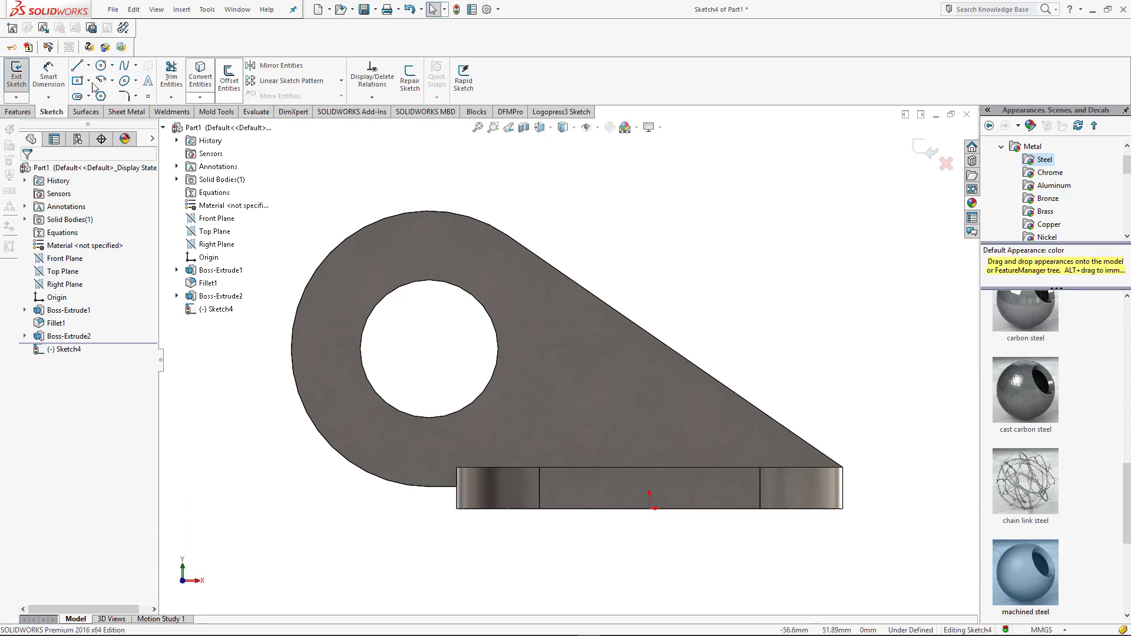
click(400, 263)
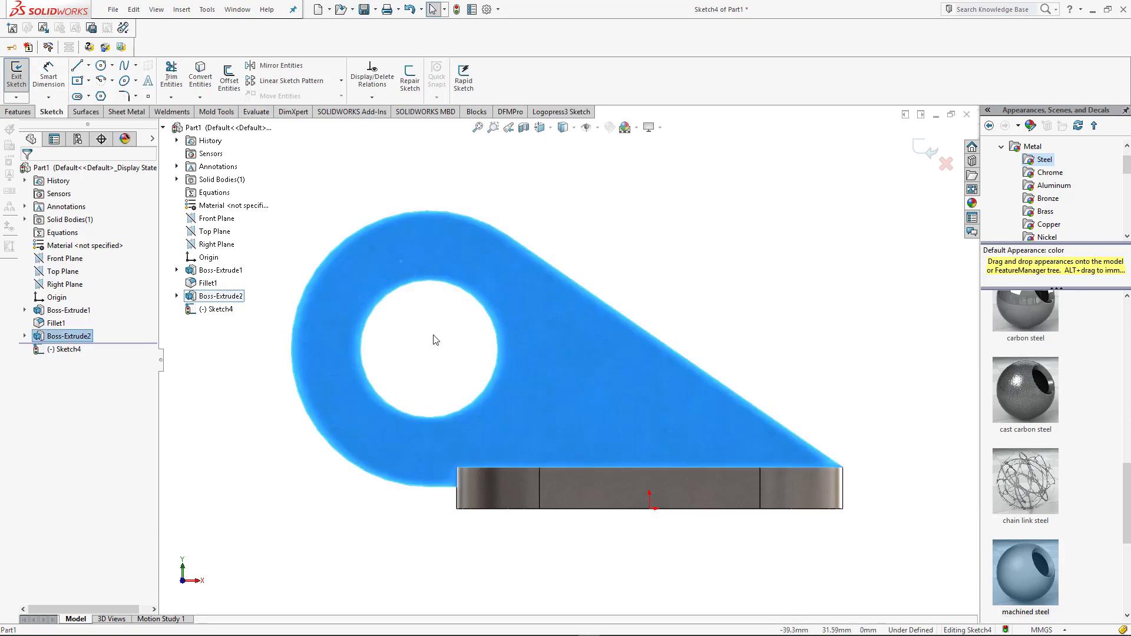
key(Escape)
Draw a 25 mm vertical centerline from the hole's center up to the top of the outer arc.
click(88, 65)
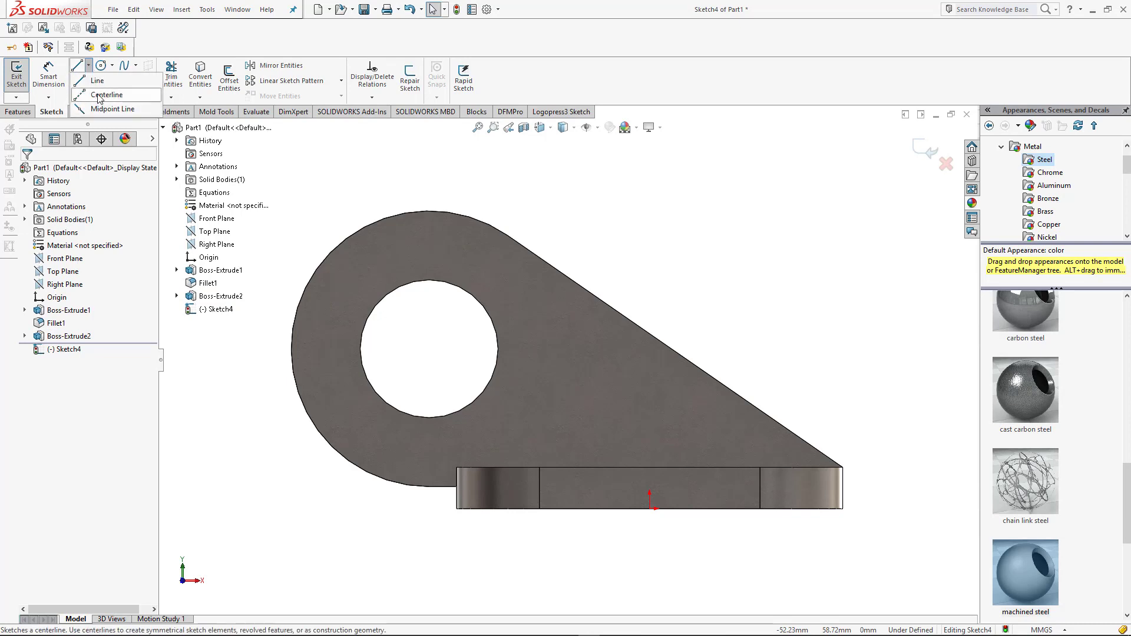
click(106, 93)
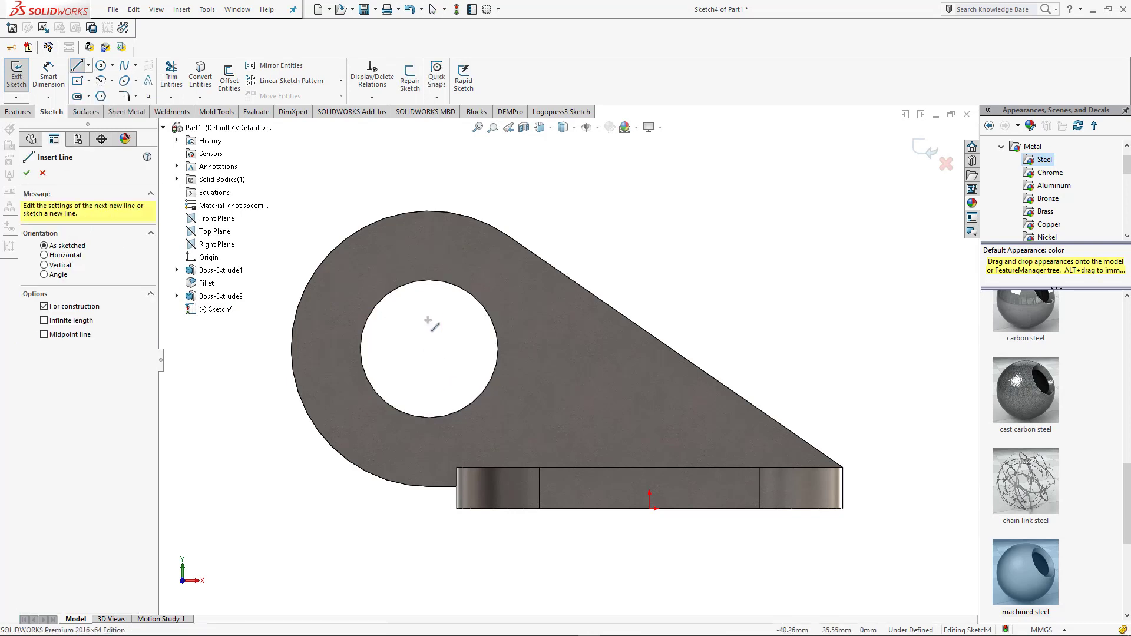
click(429, 348)
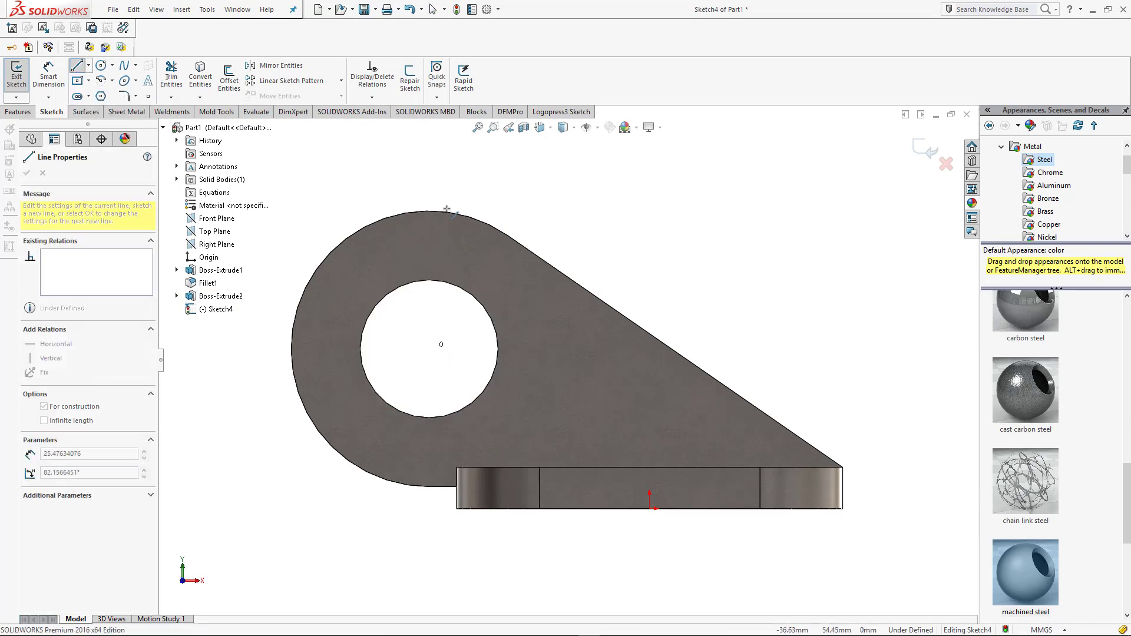
click(429, 210)
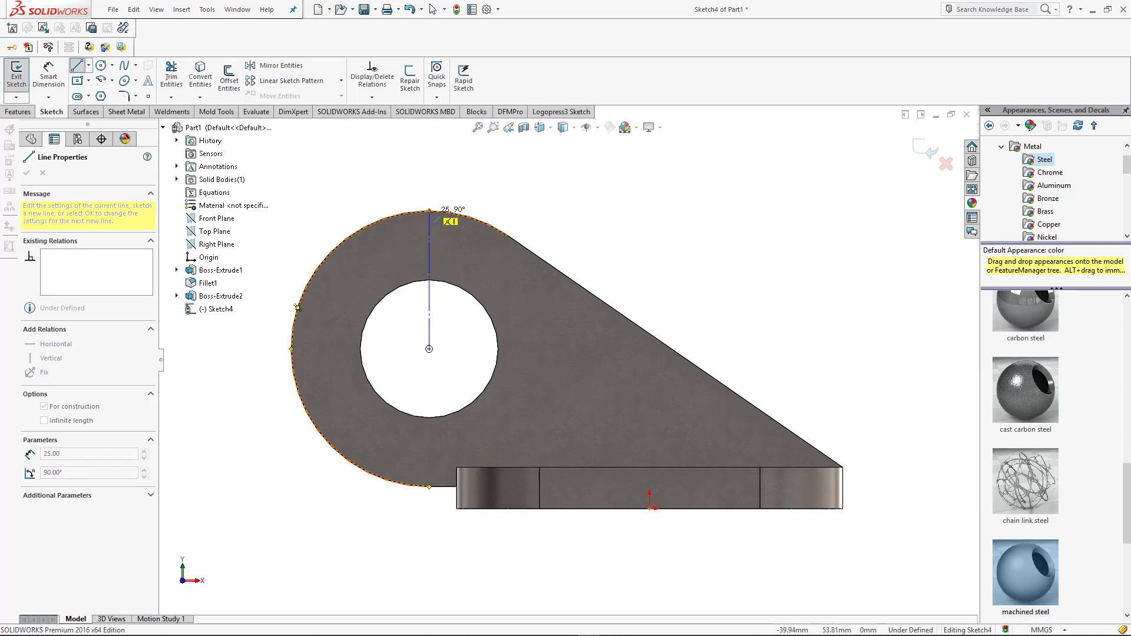
key(Escape)
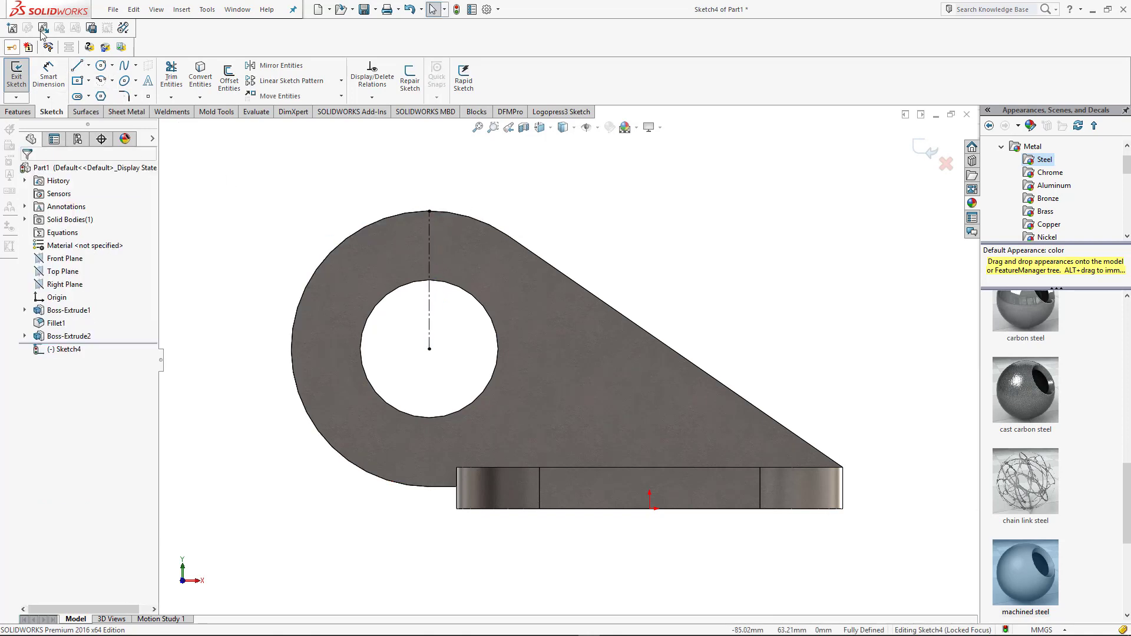
Draw a circle of about 6.3 mm radius centered on the centerline, spanning from the hole's upper edge to the outer arc.
click(100, 66)
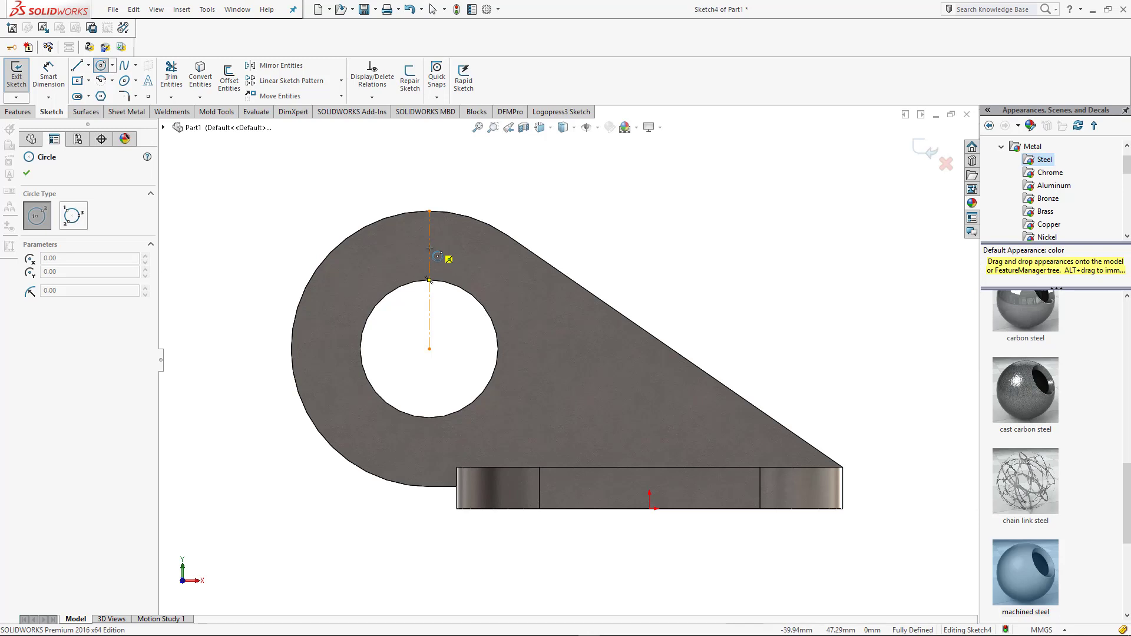
click(429, 245)
click(429, 211)
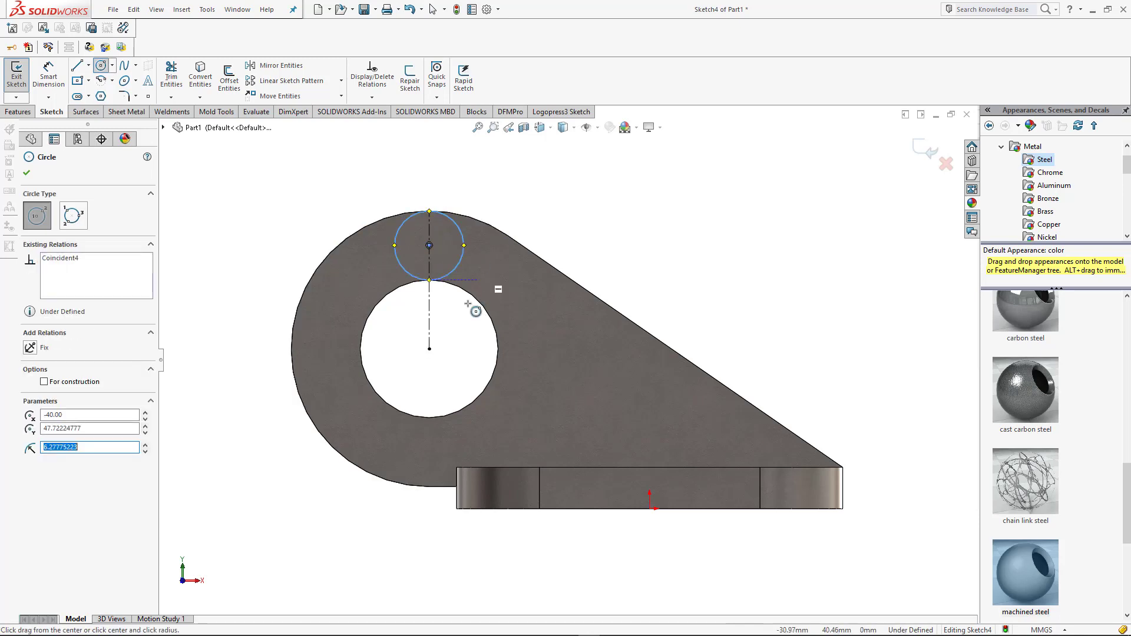
key(Escape)
Draw a circle of about 11.3 mm radius centered on the rib's short vertical edge at the plate, reaching up to the hole.
key(z)
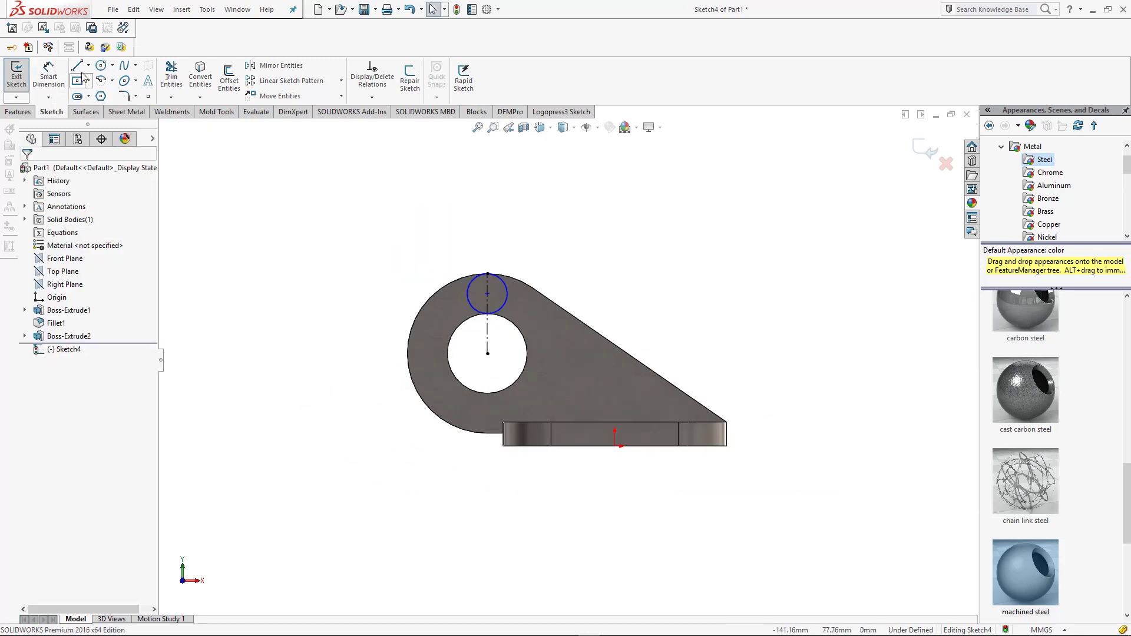
click(101, 66)
scroll(463, 458, down, 2)
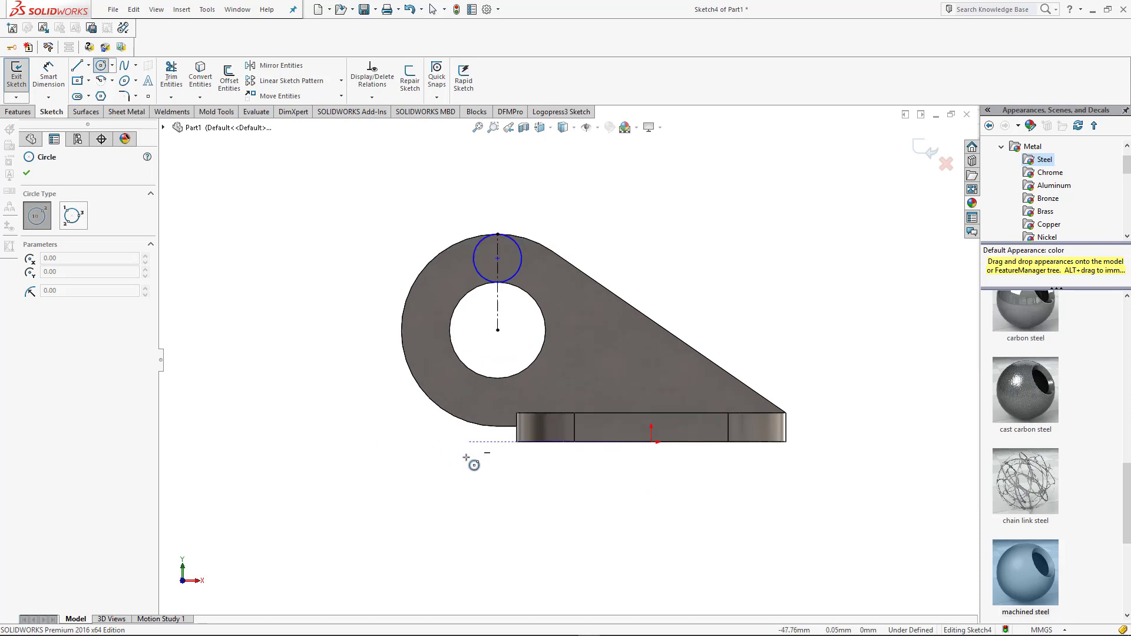
scroll(507, 441, down, 2)
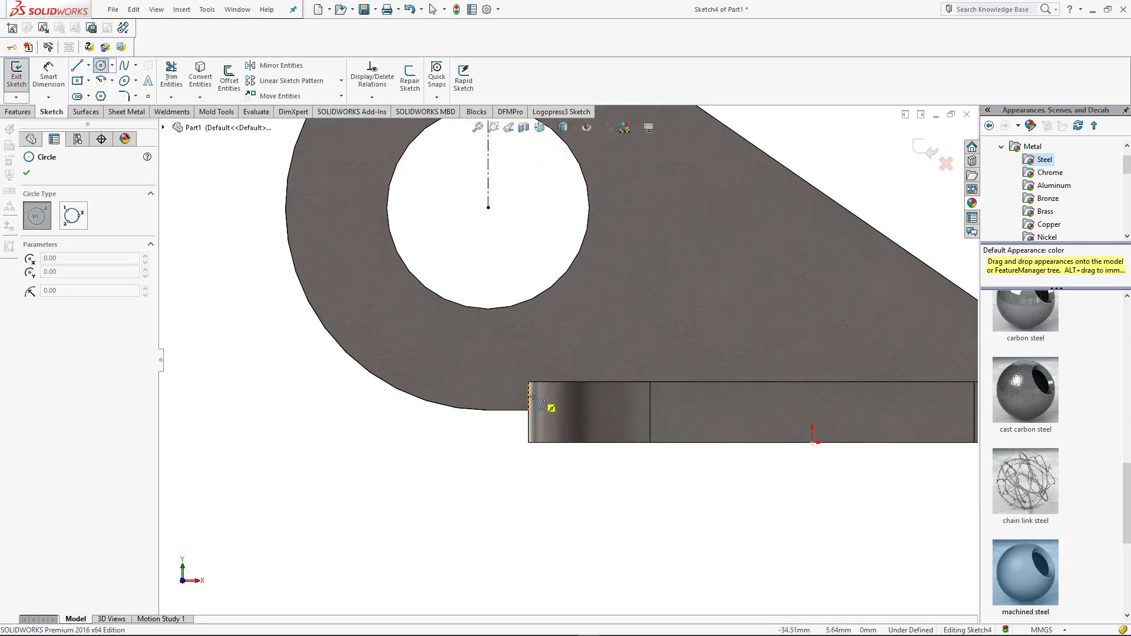
click(529, 396)
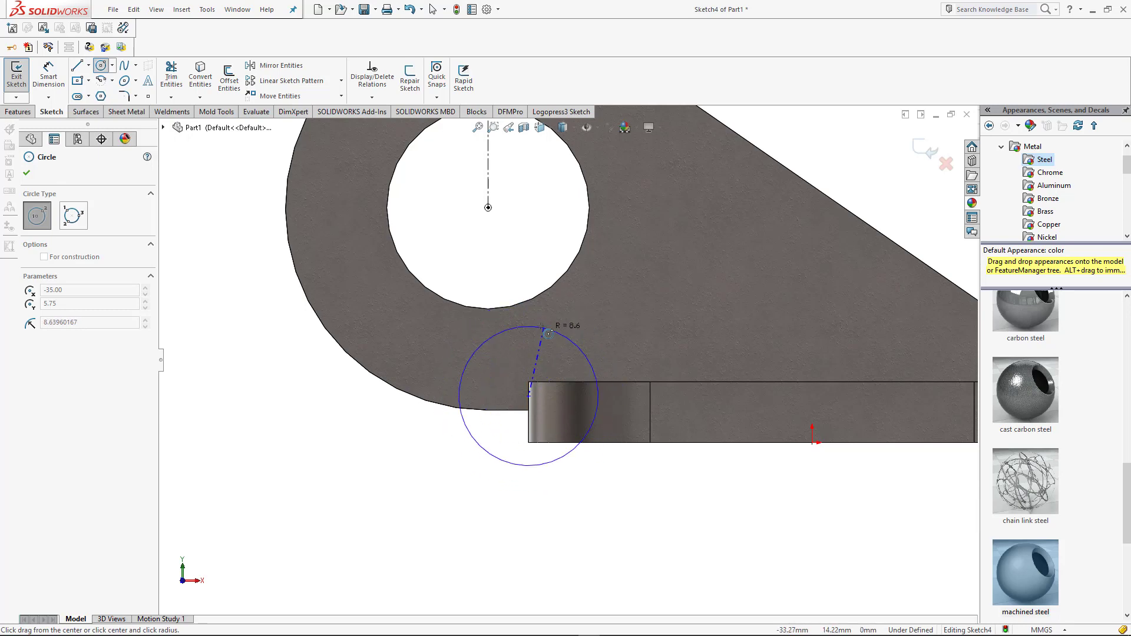
click(525, 305)
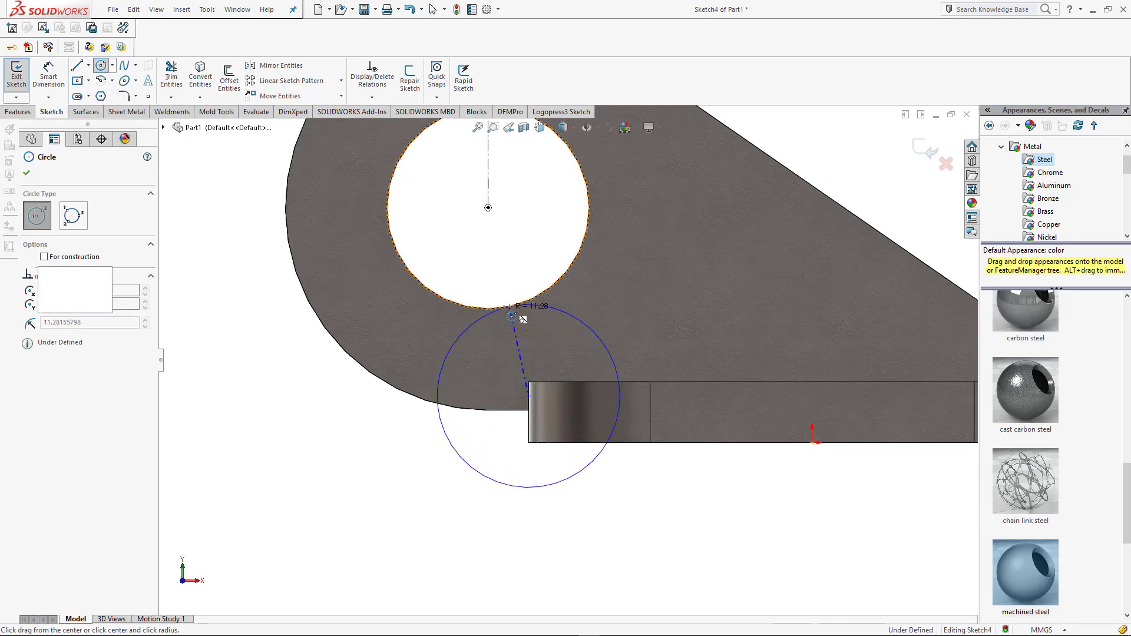
key(Escape)
scroll(564, 388, up, 2)
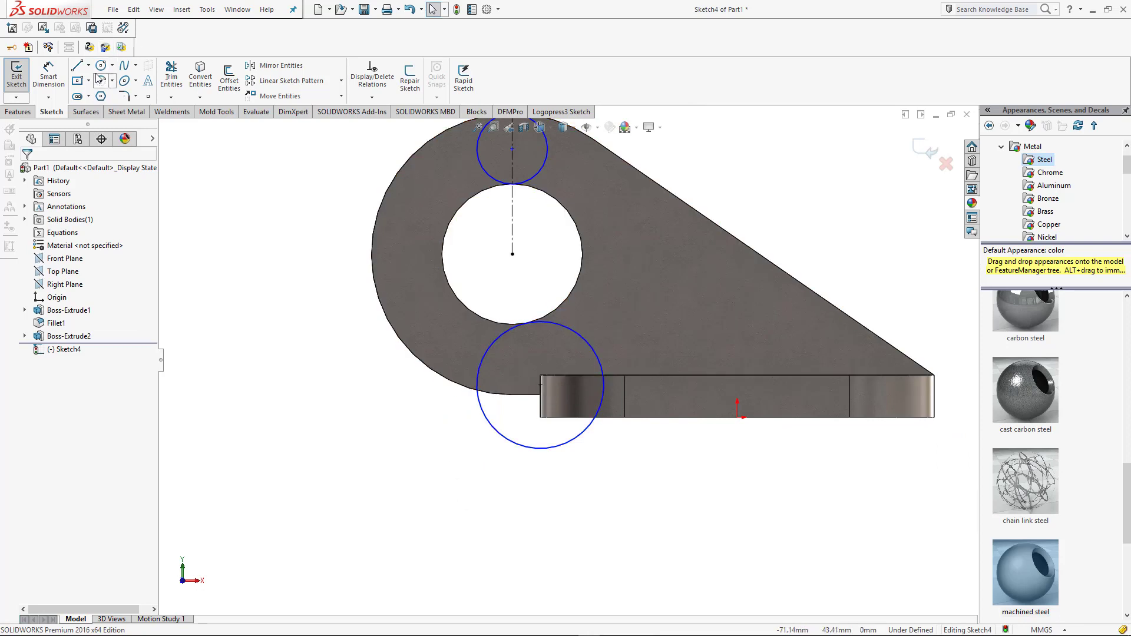
Draw a horizontal line of about 11.15 mm from the lower circle to the plate's upper corner, then a 3.5 mm vertical line down along the edge.
click(77, 65)
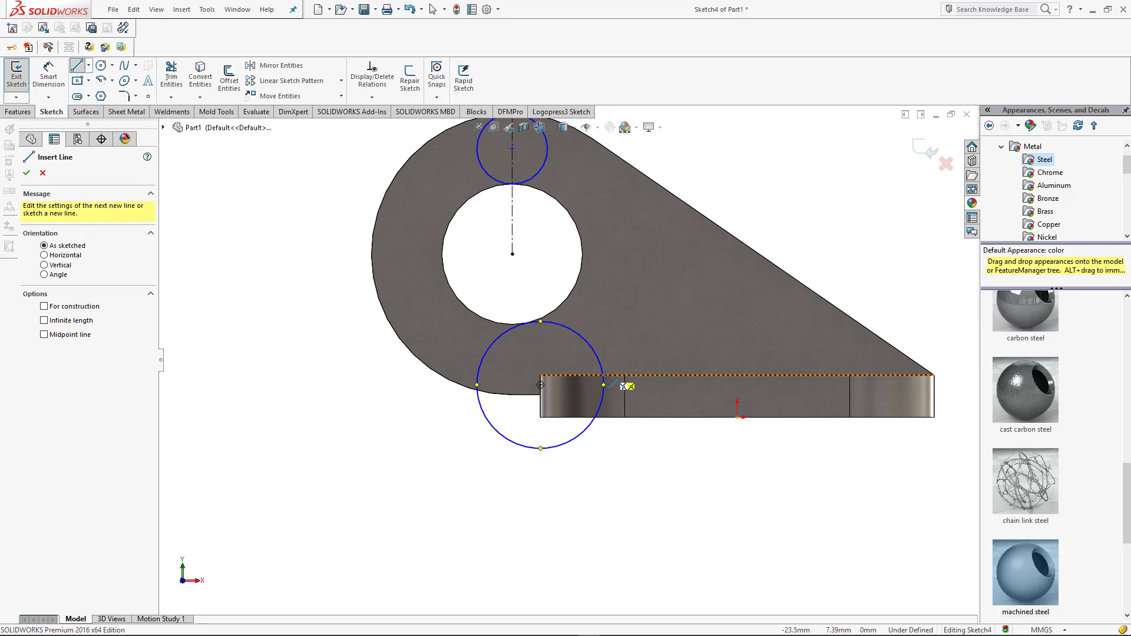
click(604, 376)
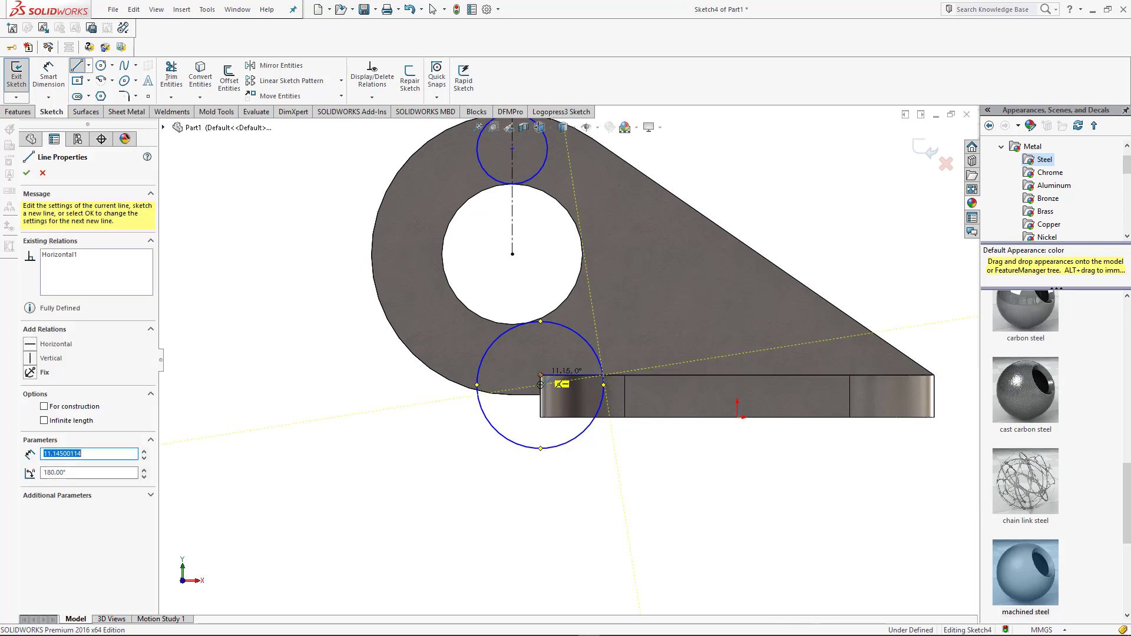
click(540, 377)
click(540, 394)
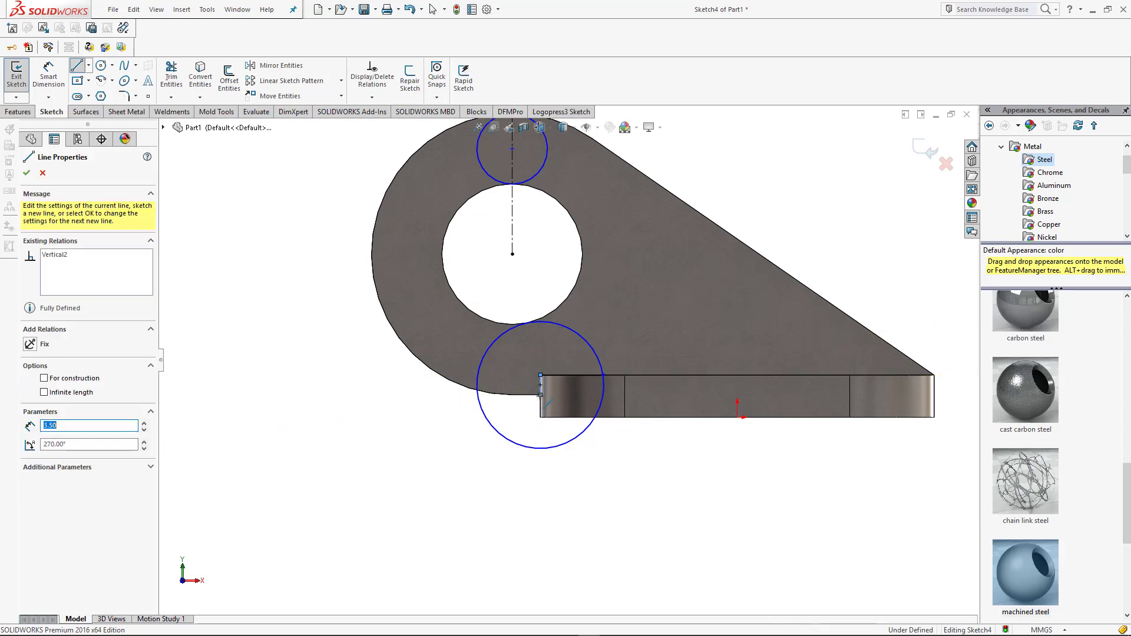
key(Escape)
Convert the rib's outer arc and short bottom edge into sketch entities and trim off the lower circle's portion outside the rib.
click(511, 395)
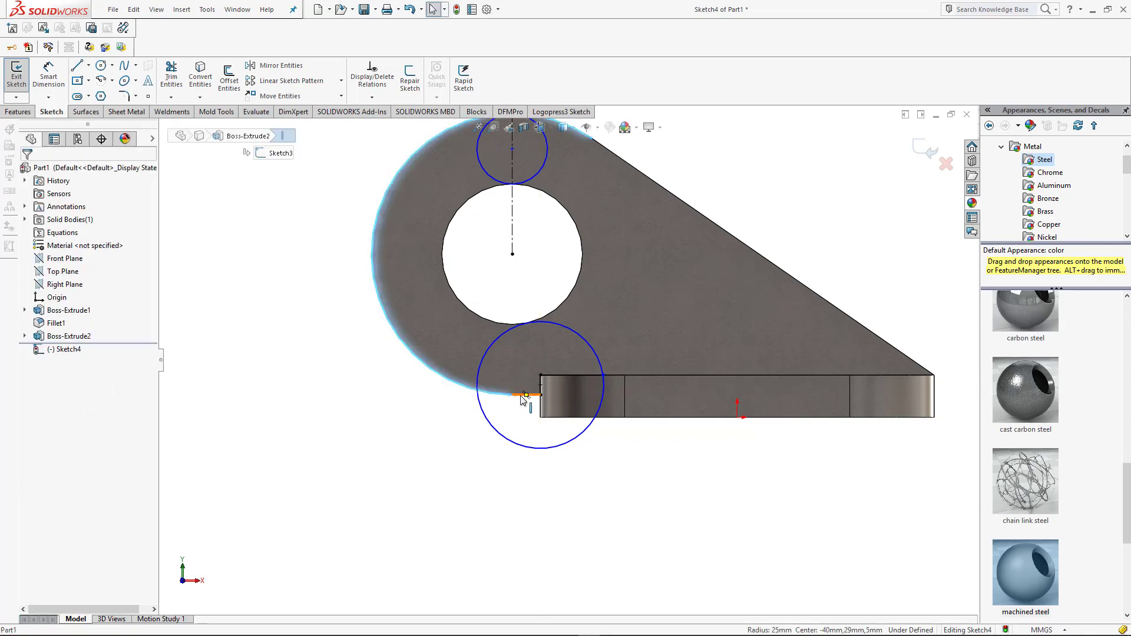
click(200, 77)
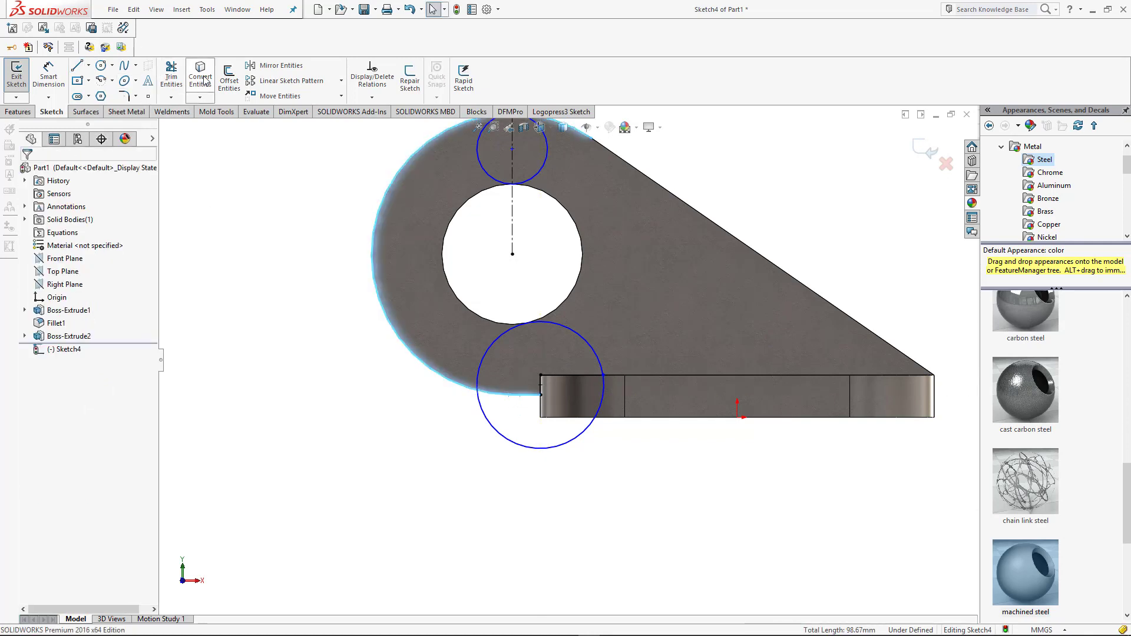
click(171, 75)
drag(510, 428, 483, 437)
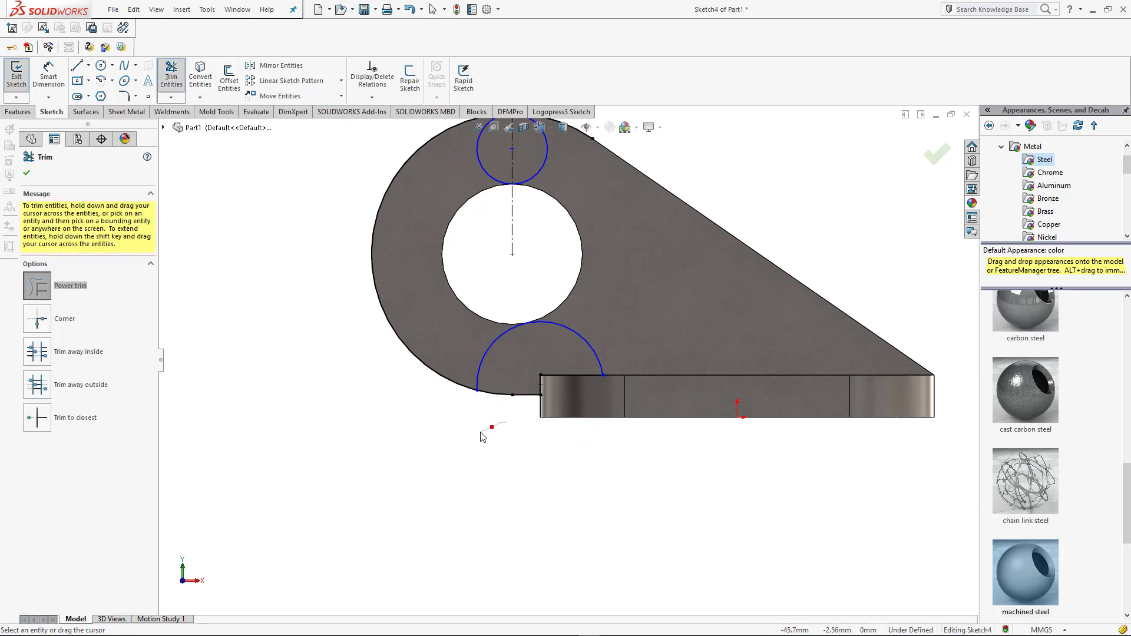
key(Escape)
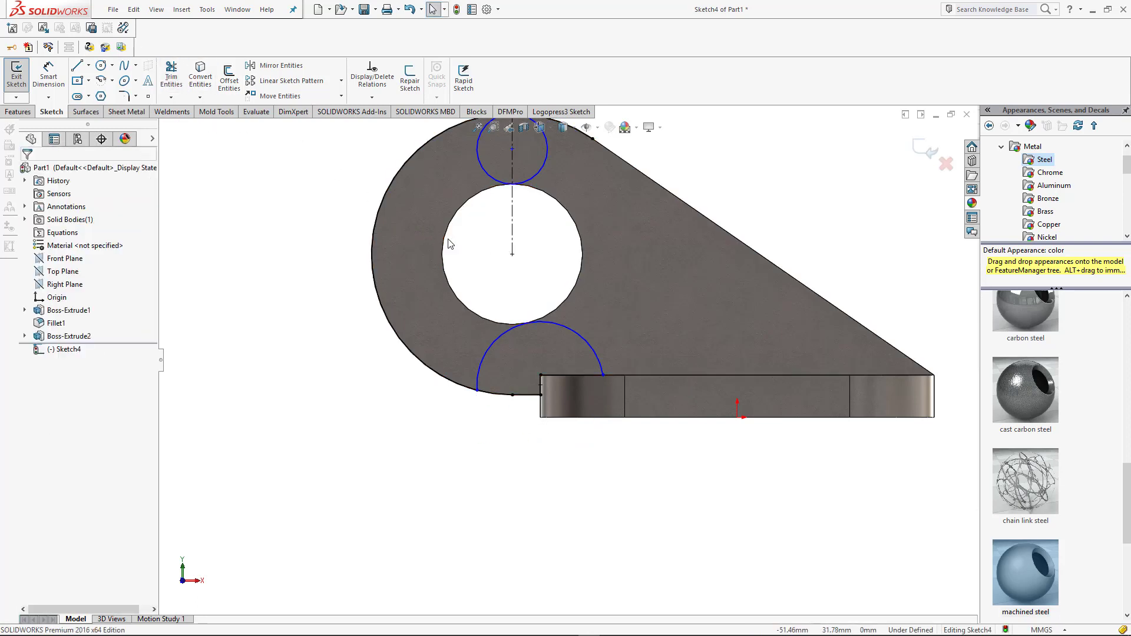
Convert the hole's edge into the sketch and trim away the hole-side circles' left portions, keeping the two arcs on the right.
click(446, 238)
click(197, 72)
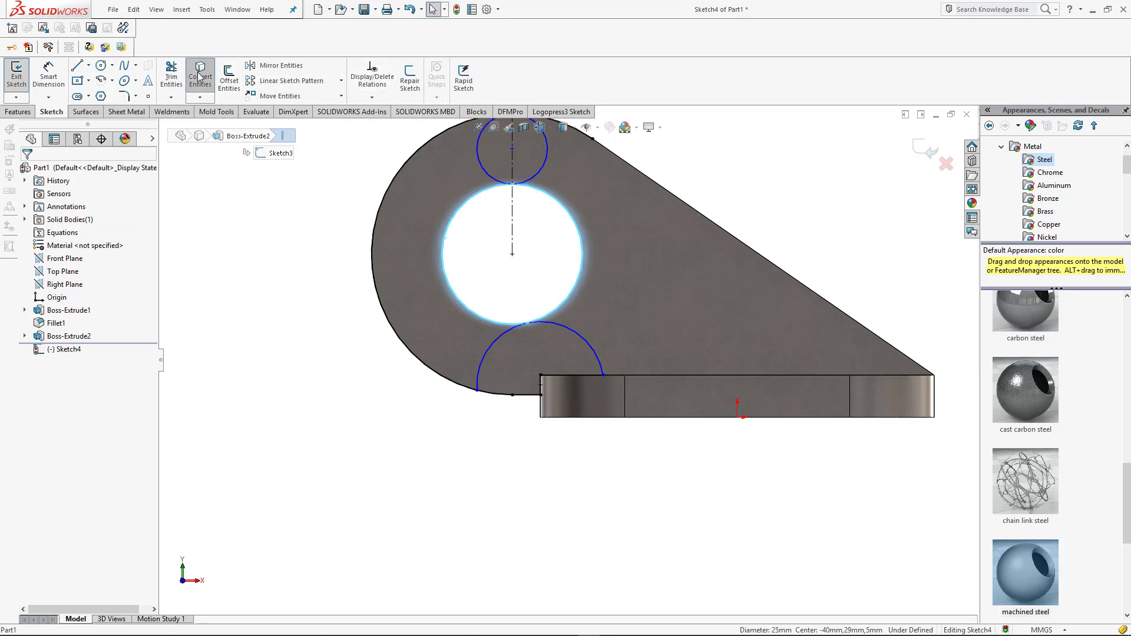
click(171, 76)
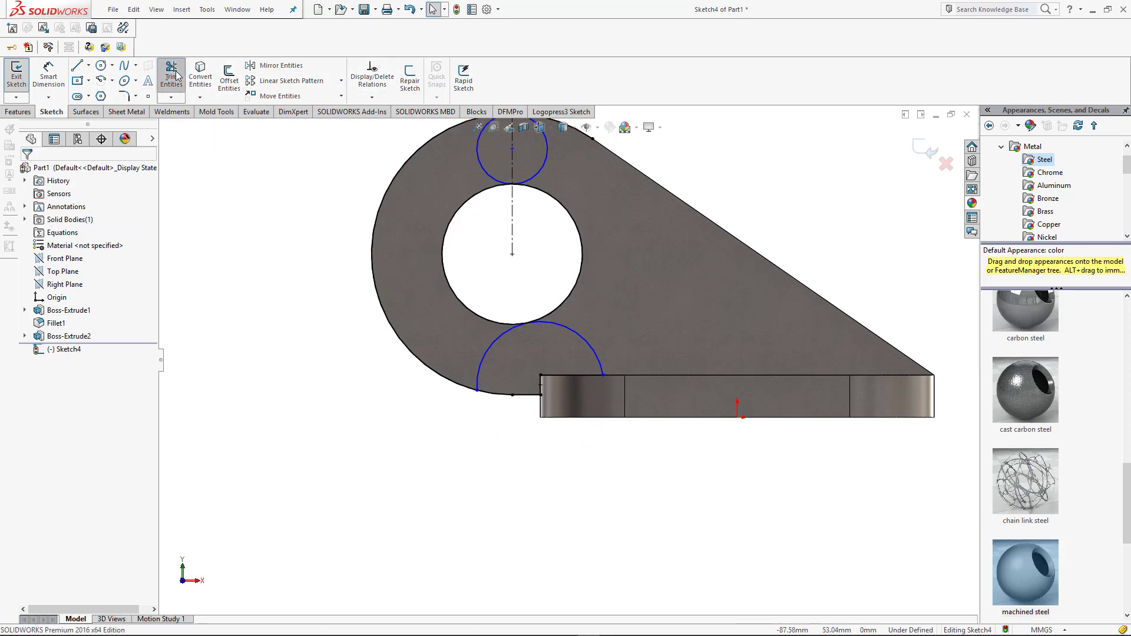
drag(498, 163, 474, 171)
scroll(518, 233, up, 3)
scroll(561, 379, down, 5)
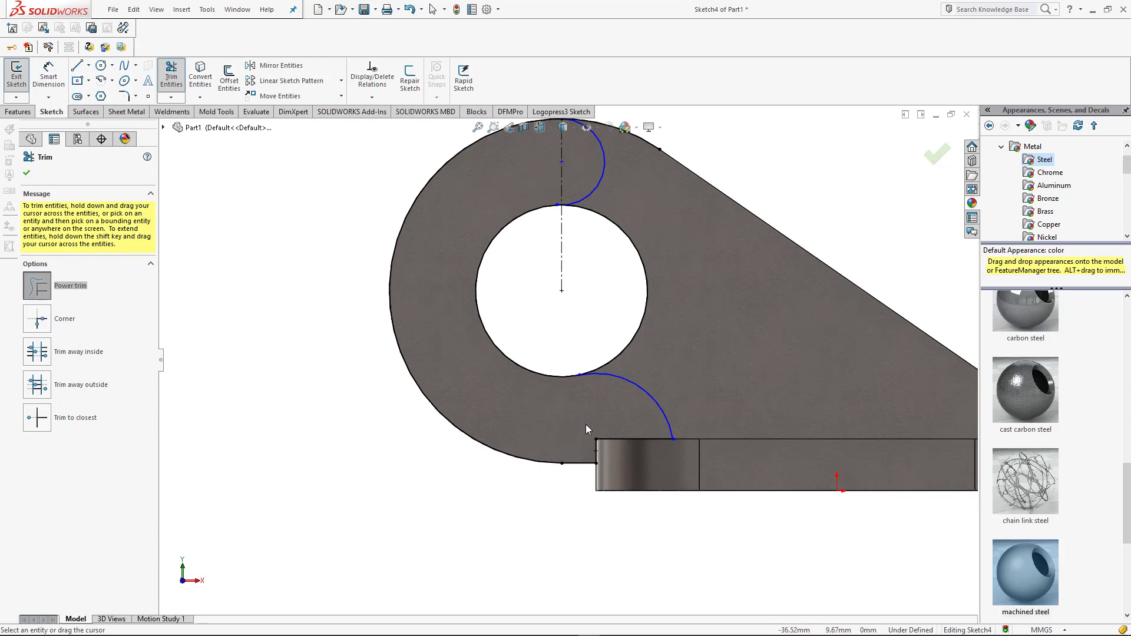
key(Escape)
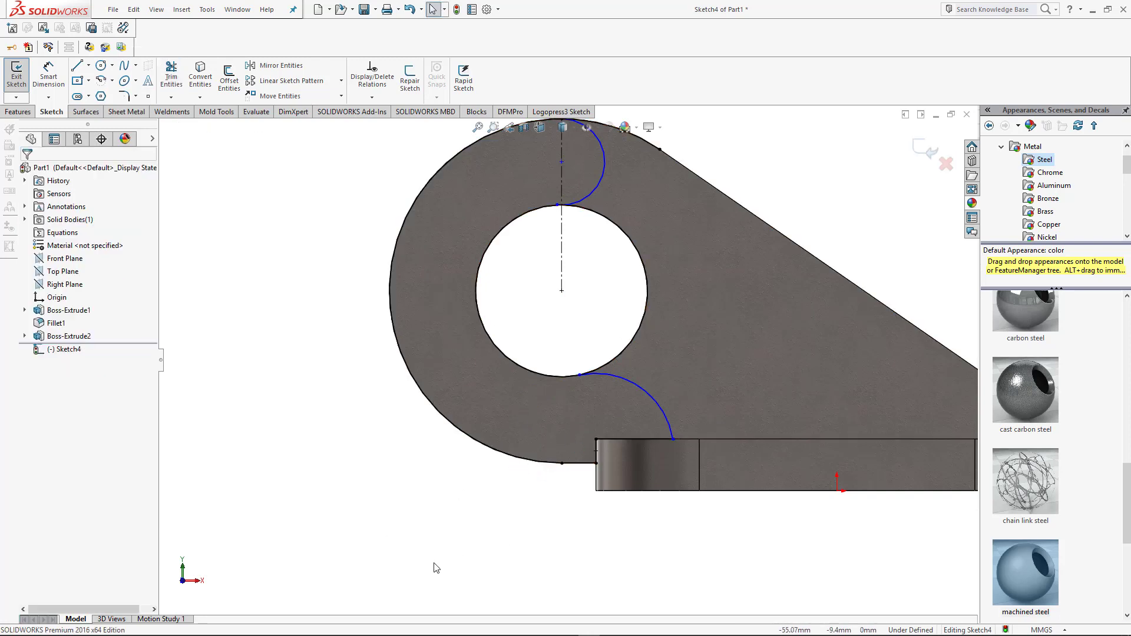
Dimension the radius of the lower arc next to the plate and try to set it to 10.13 mm.
key(d)
click(651, 400)
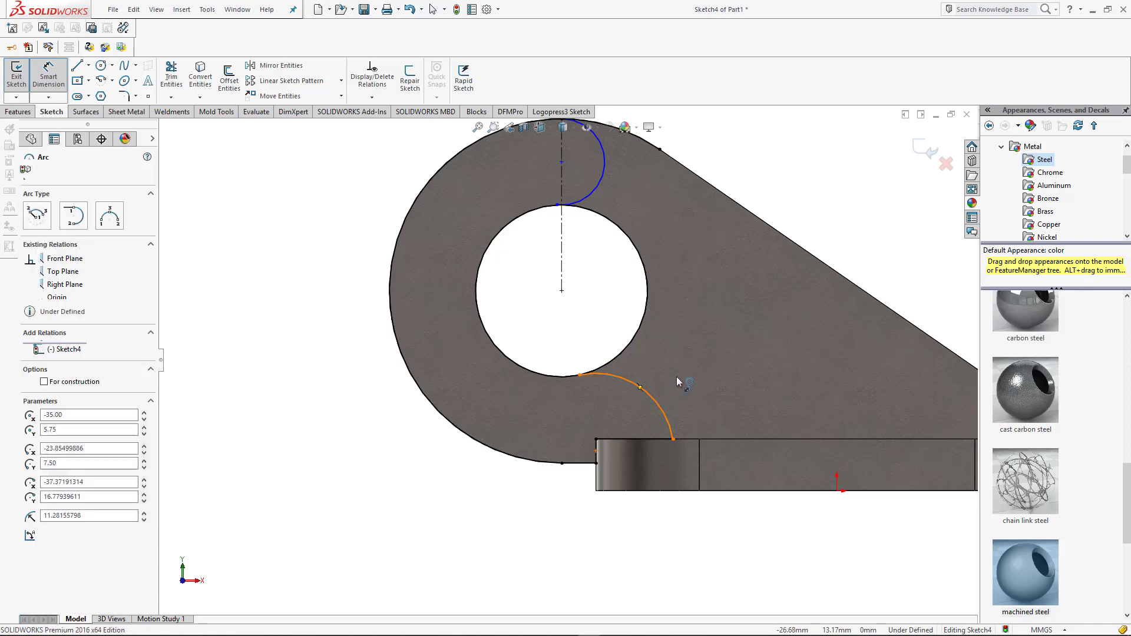
click(679, 378)
text(10)
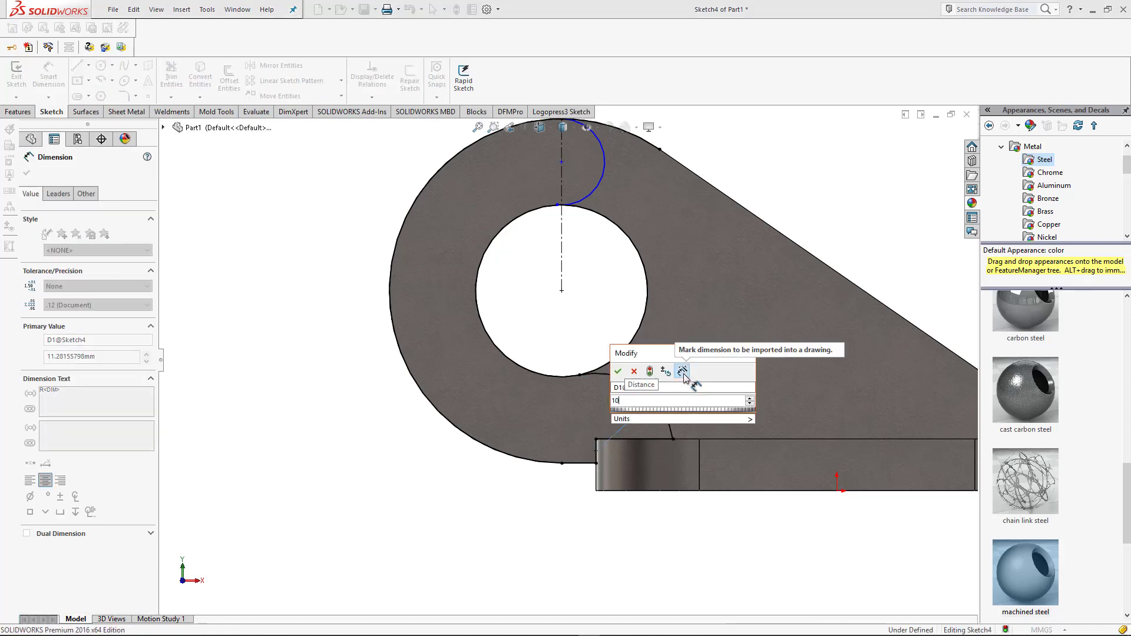
text(.13)
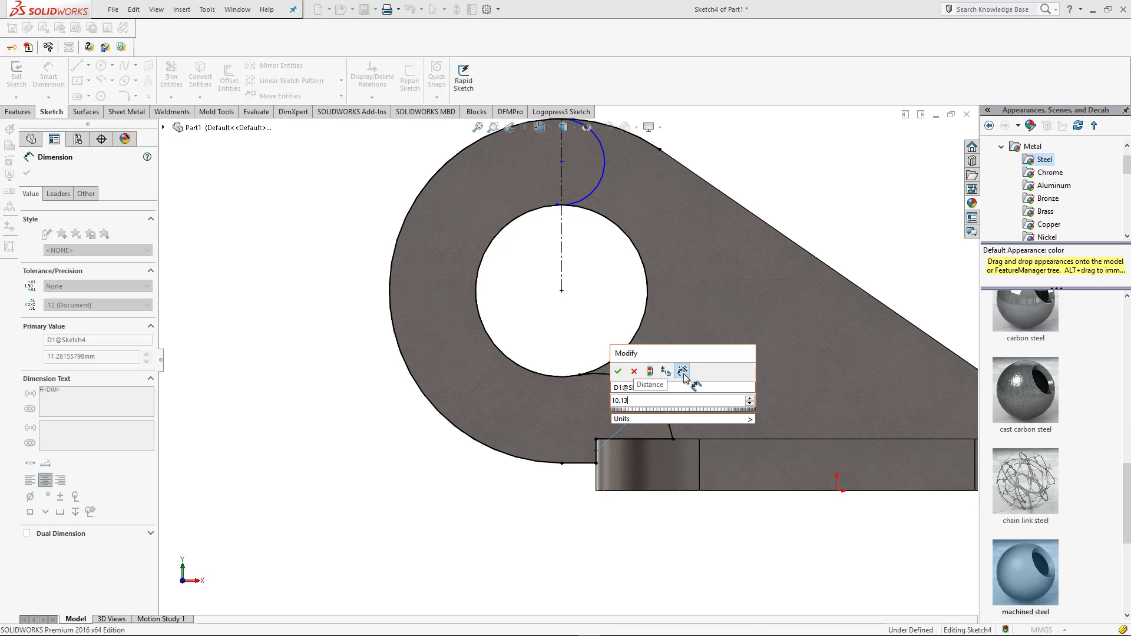
key(Escape)
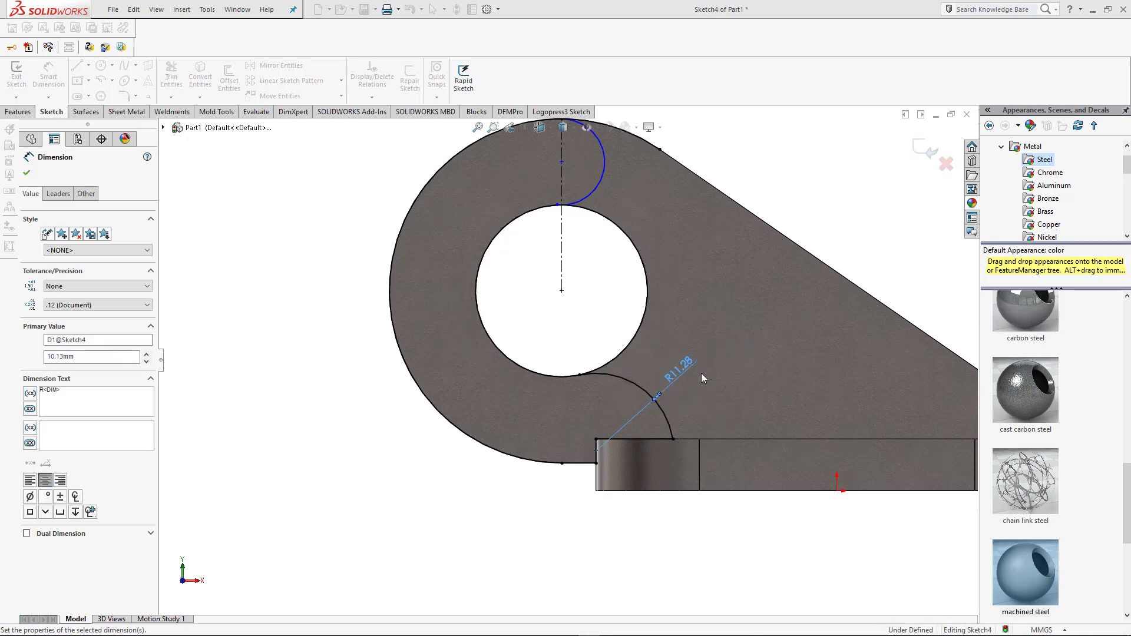
scroll(675, 528, up, 1)
click(663, 537)
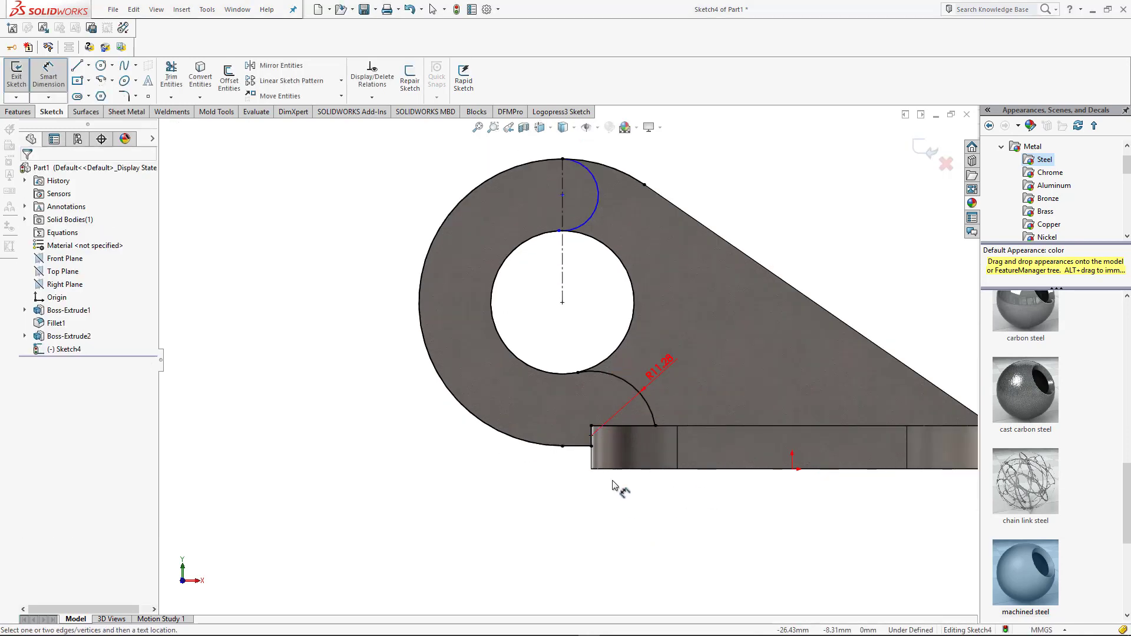
Dimension the radius of the upper arc above the hole and set it to 6.26 mm.
click(598, 208)
click(607, 175)
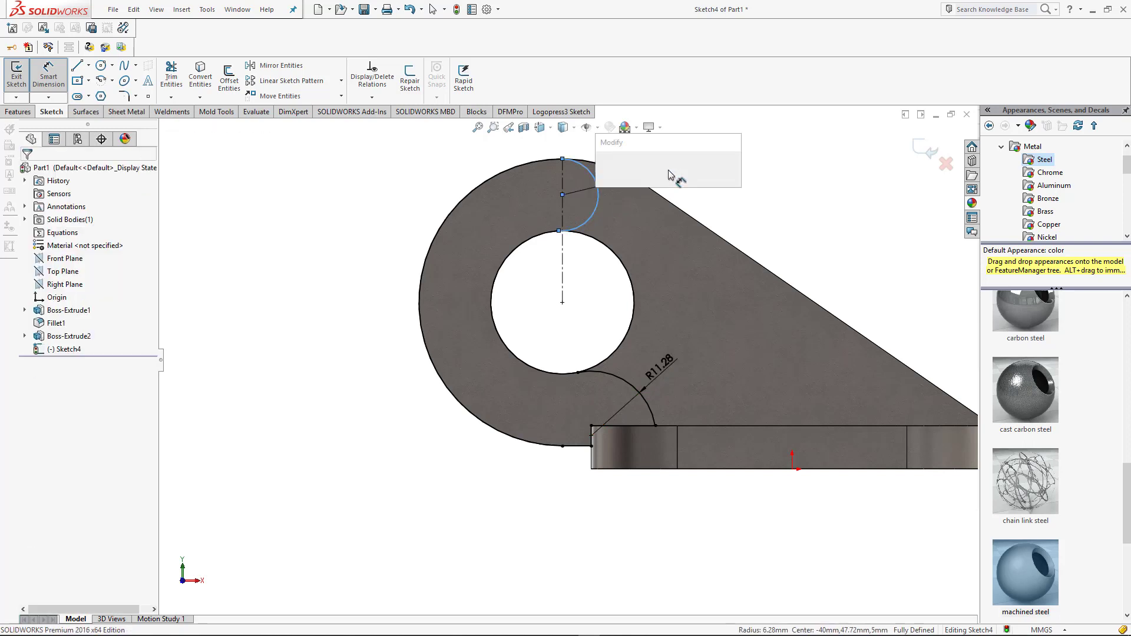
text(6.26)
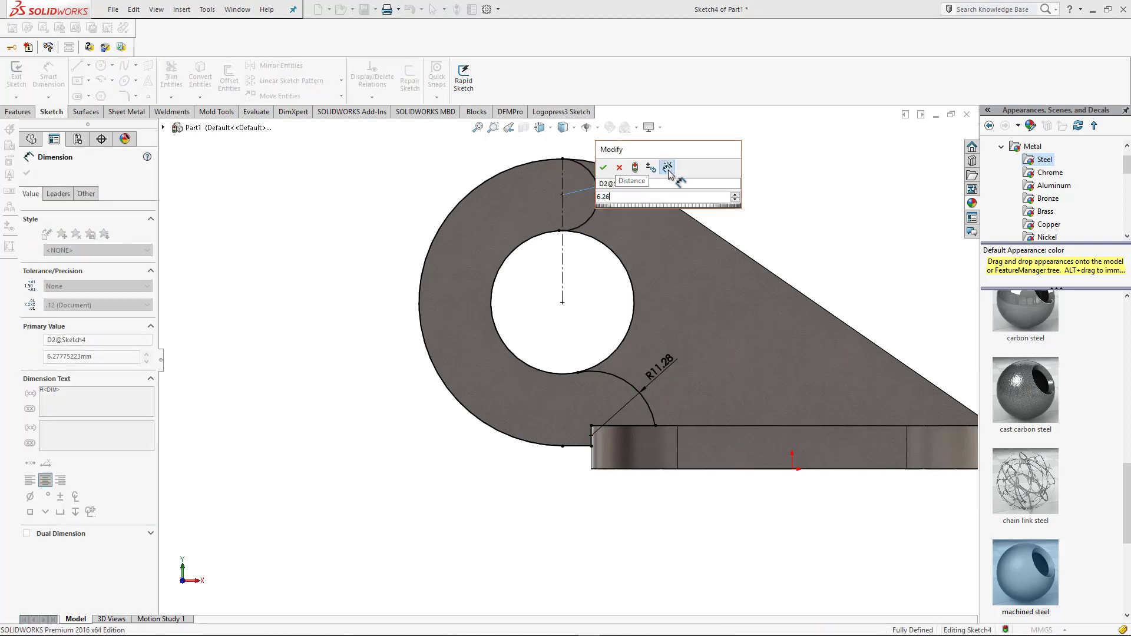
key(Return)
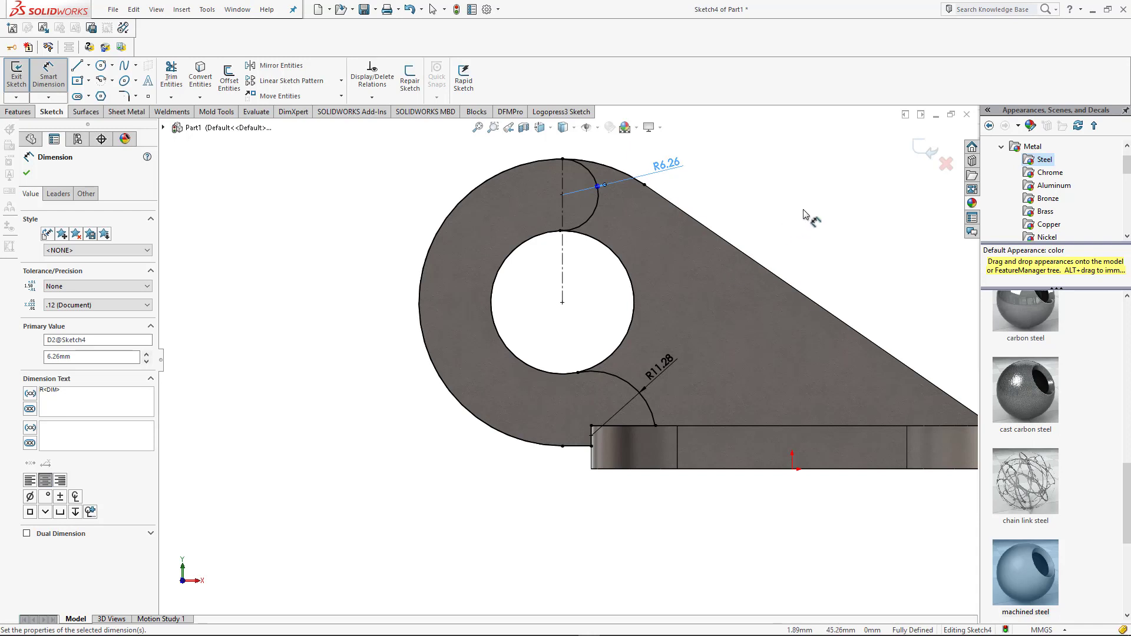
key(Escape)
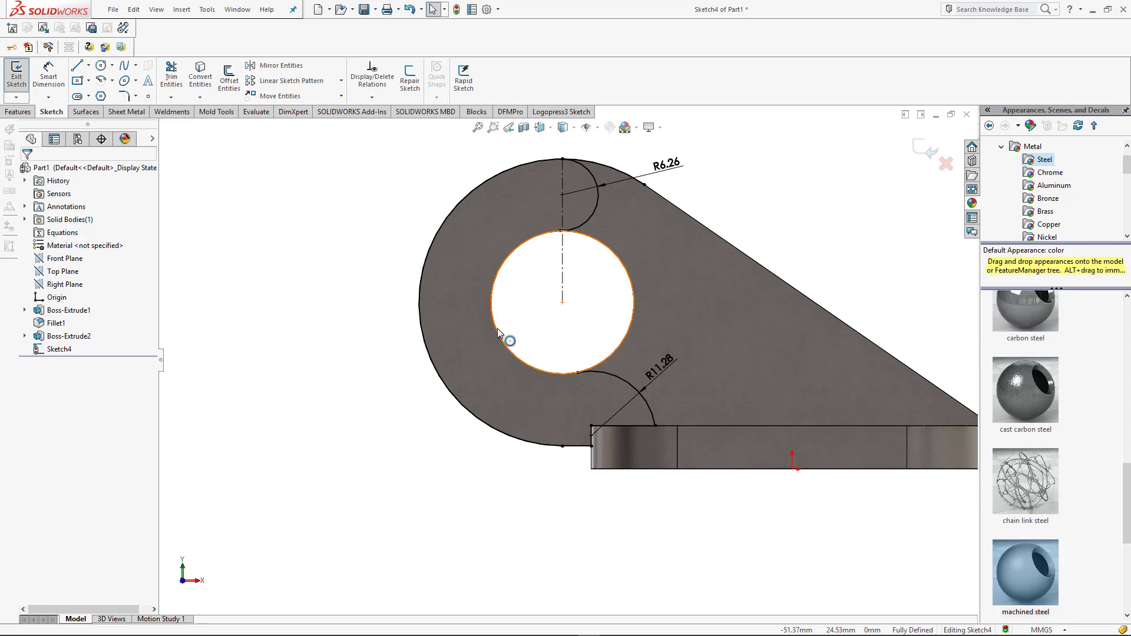
Start a boss extrusion of the sketch's C-shaped region around the hole with a blind depth of 5 mm.
key(ctrl+7)
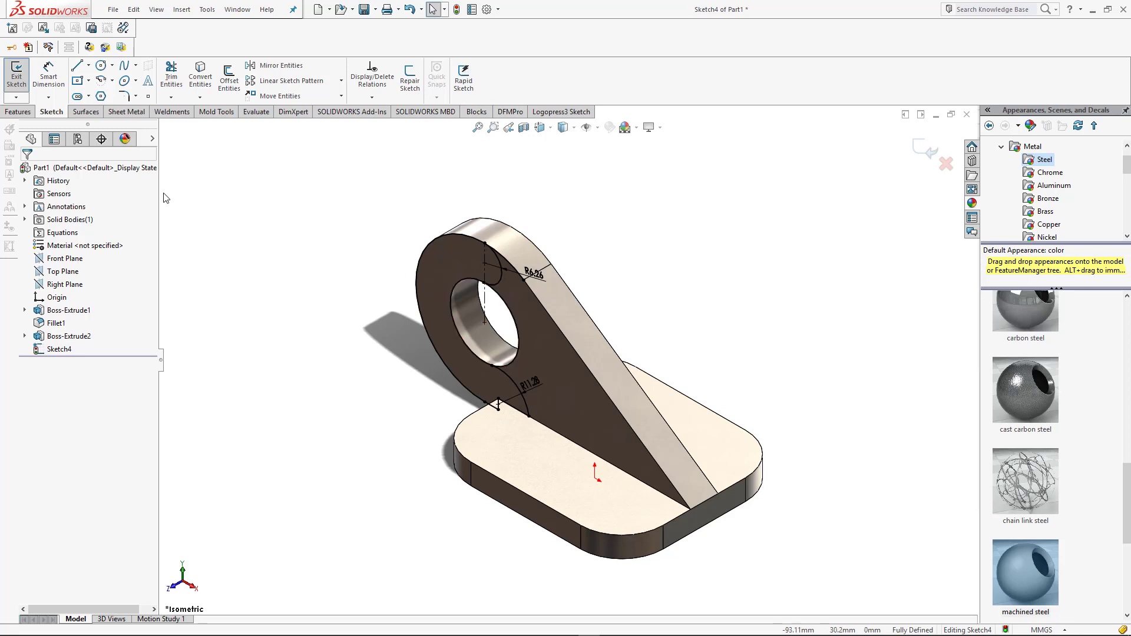
click(18, 112)
click(21, 77)
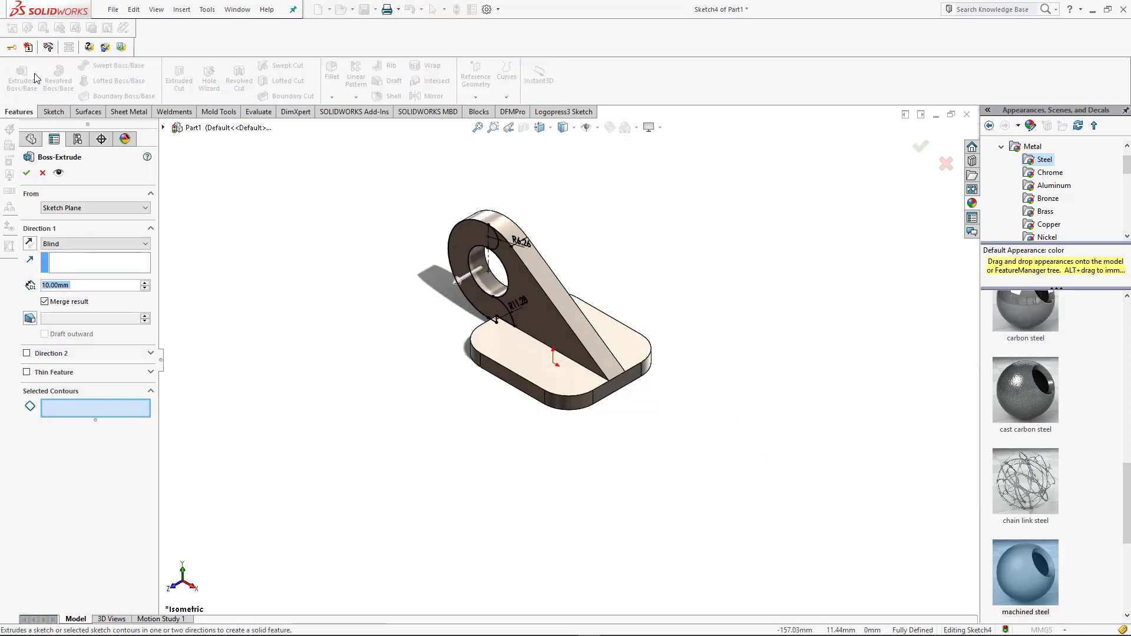
click(478, 306)
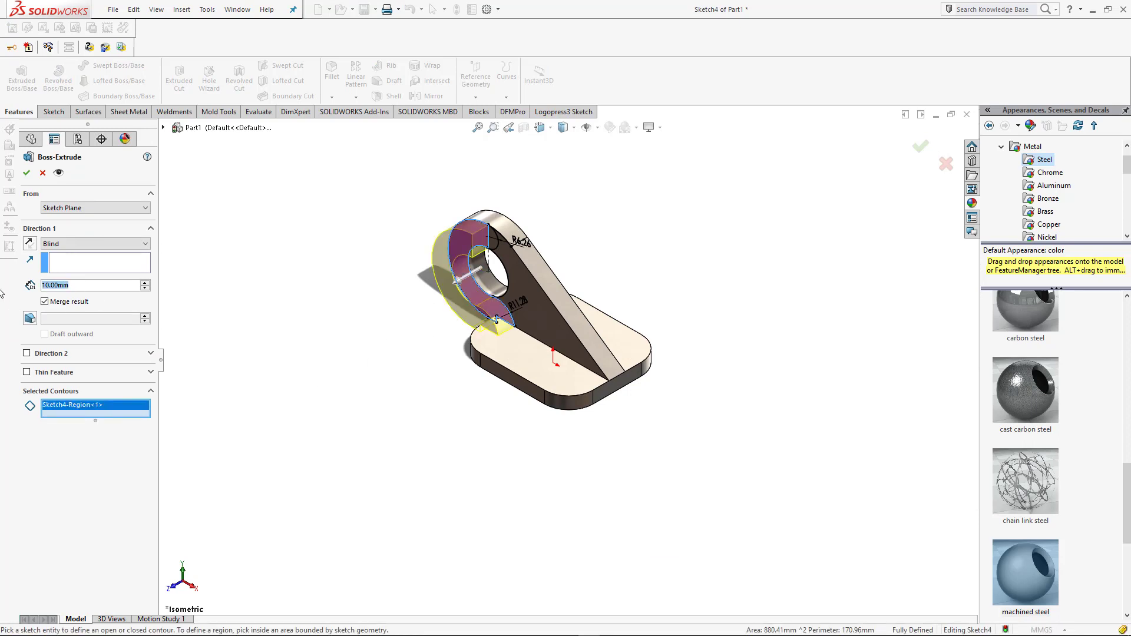
text(5)
key(Return)
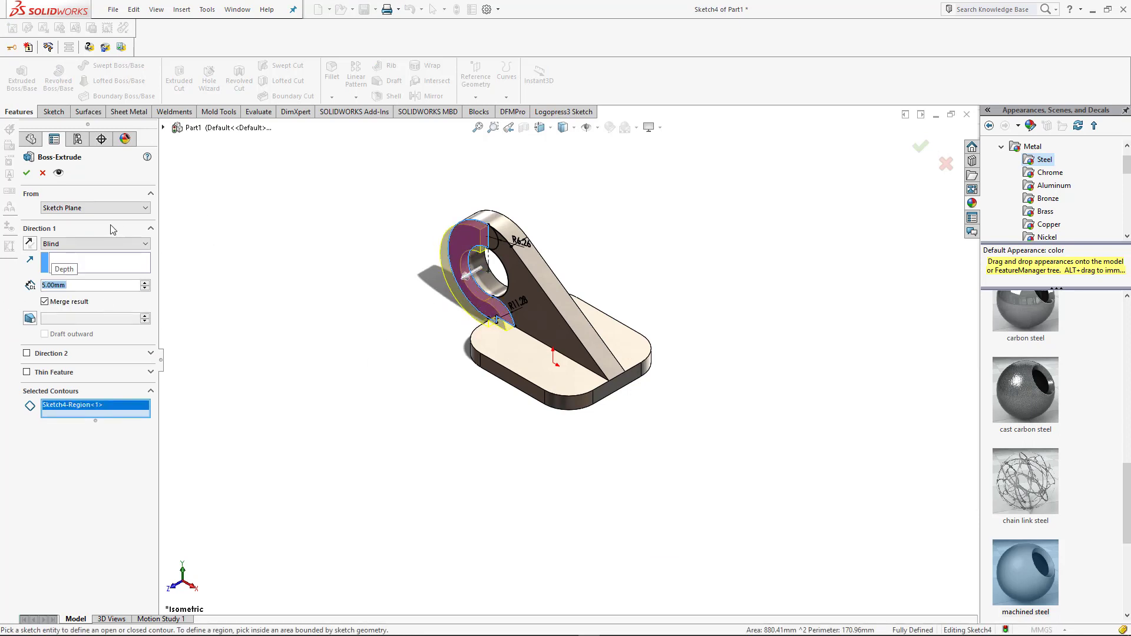
Add a second blind direction with a depth of 15 mm and accept the extrusion.
click(88, 355)
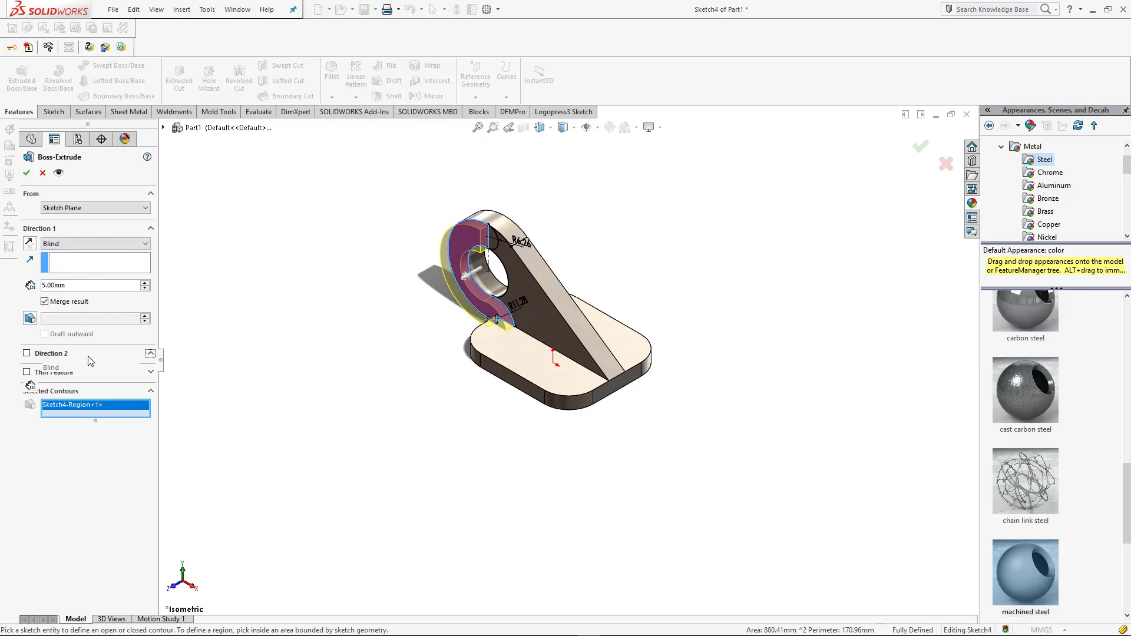
click(76, 386)
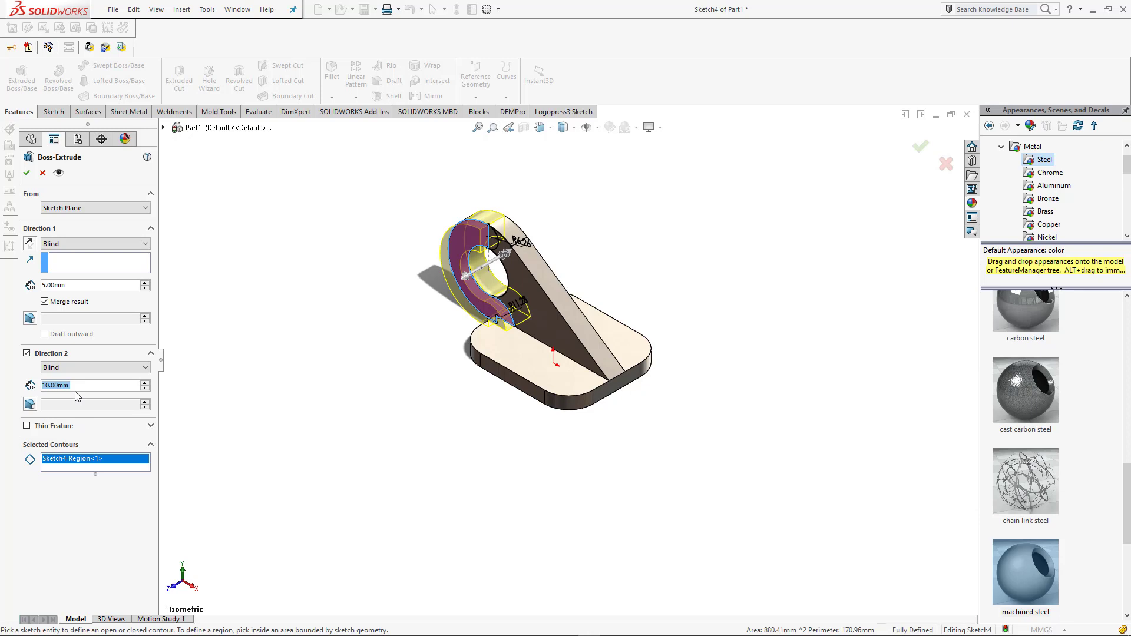
text(15)
key(Return)
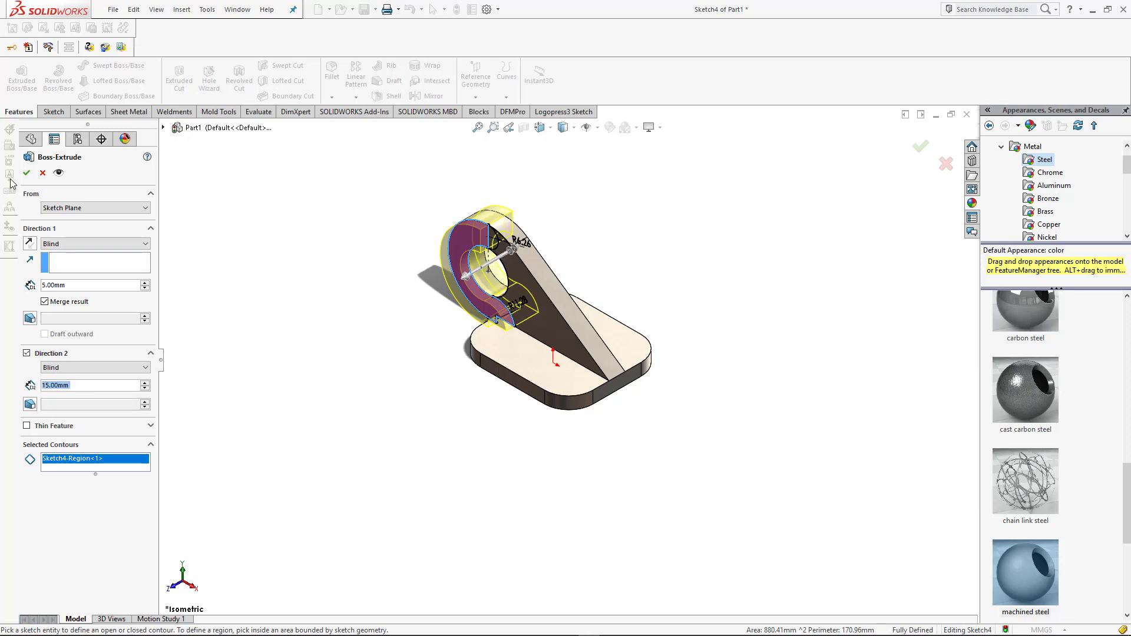
click(26, 173)
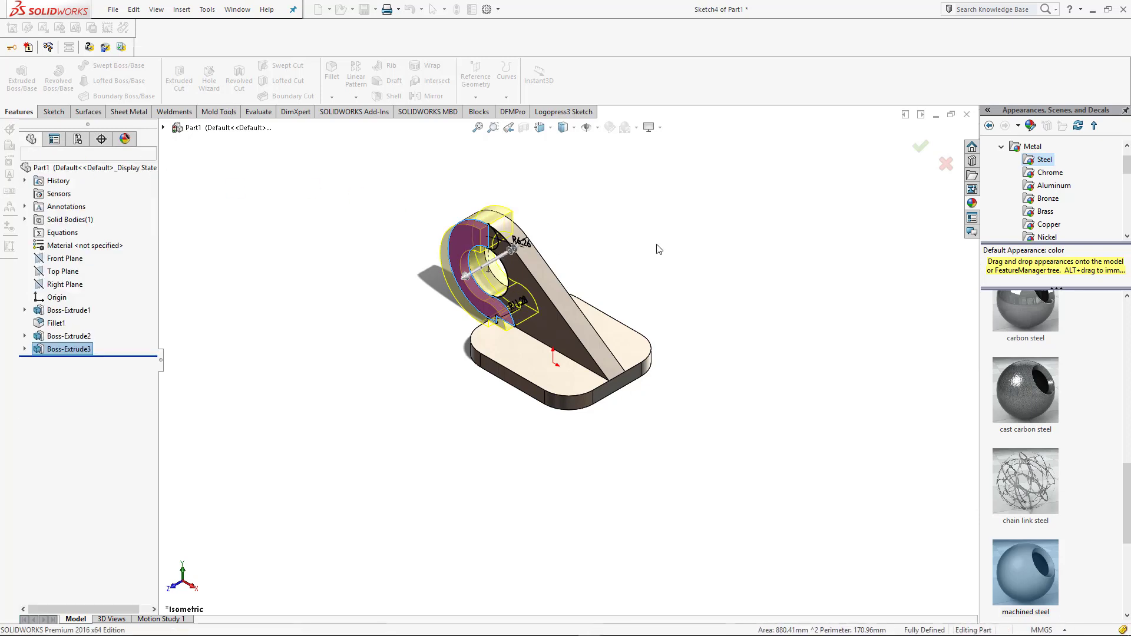
Open the sketch of the C-shaped extrusion around the hole for editing.
middle_drag(665, 278, 406, 238)
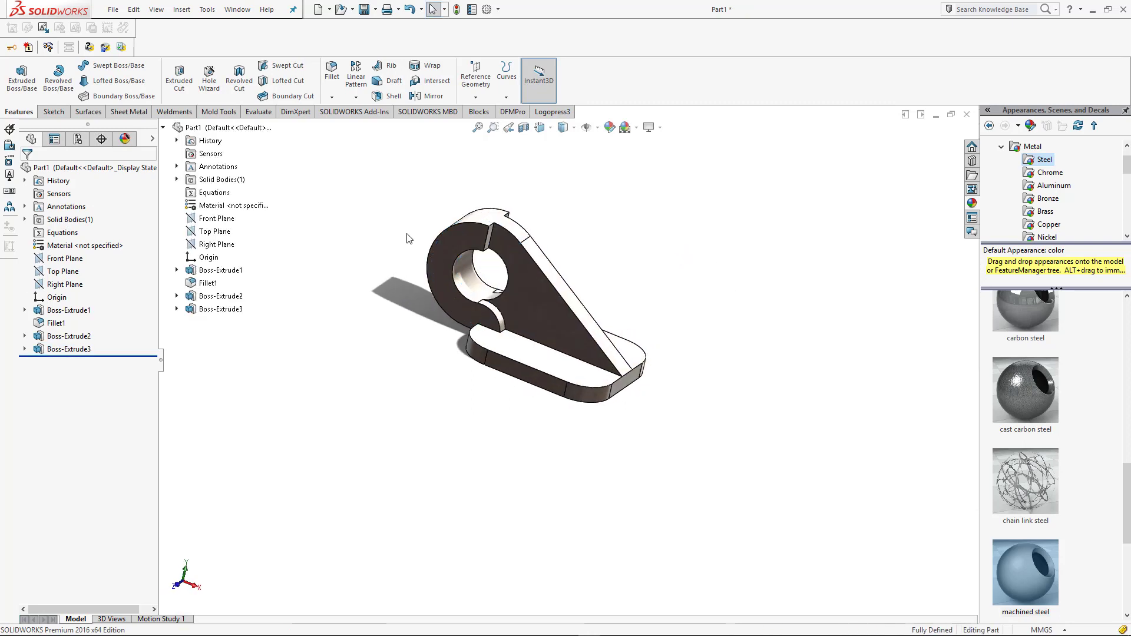
scroll(407, 238, down, 5)
click(25, 350)
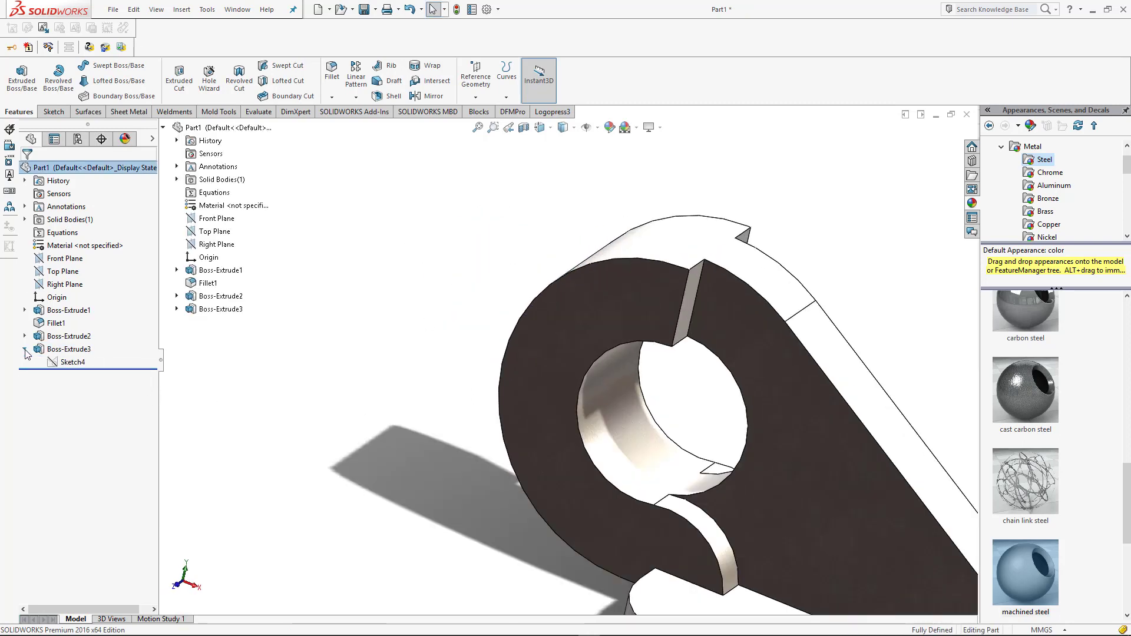
click(75, 363)
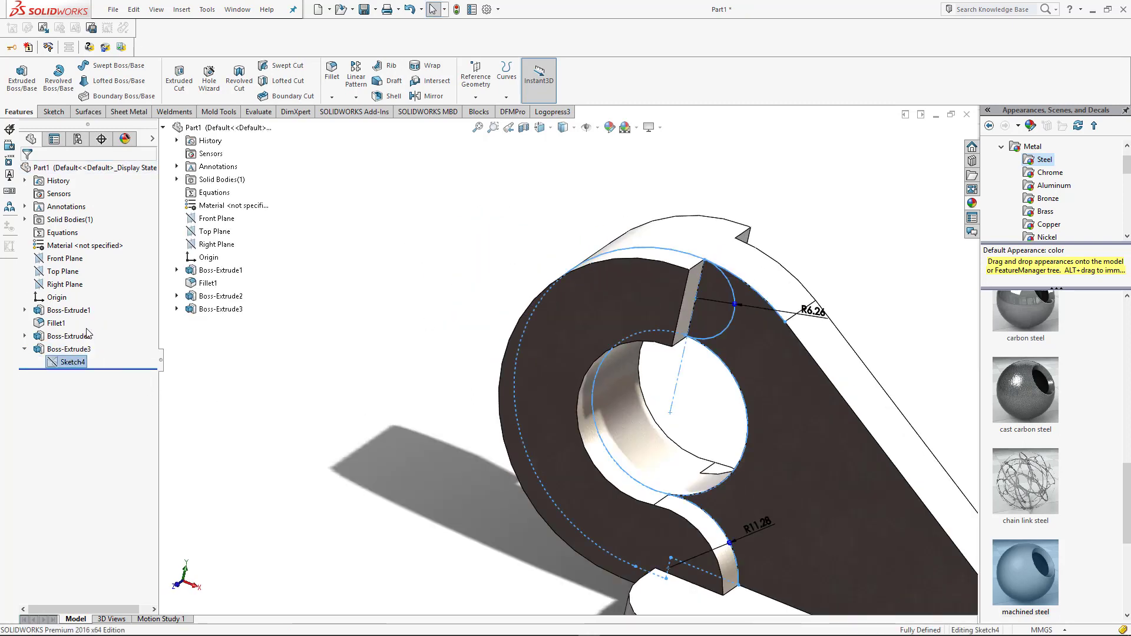
click(88, 334)
Examine where the 6.26 mm and 11.28 mm arcs meet the C-shaped profile around the hole, and exit the sketch.
scroll(688, 290, down, 10)
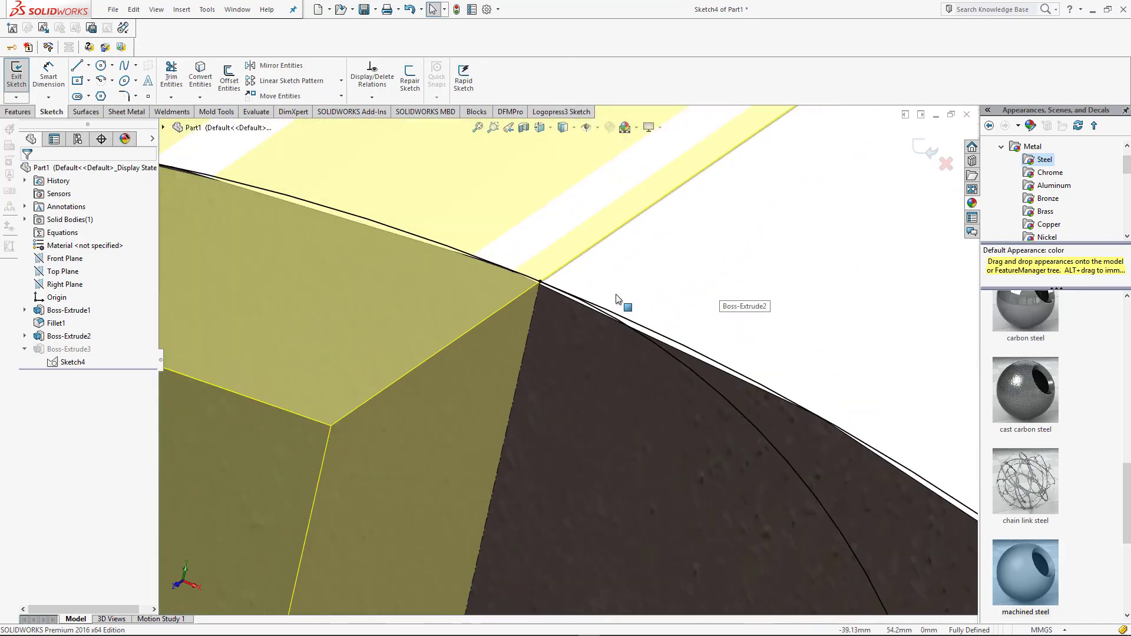
mouse_move(627, 303)
middle_down()
mouse_move(629, 253)
mouse_move(627, 372)
middle_up()
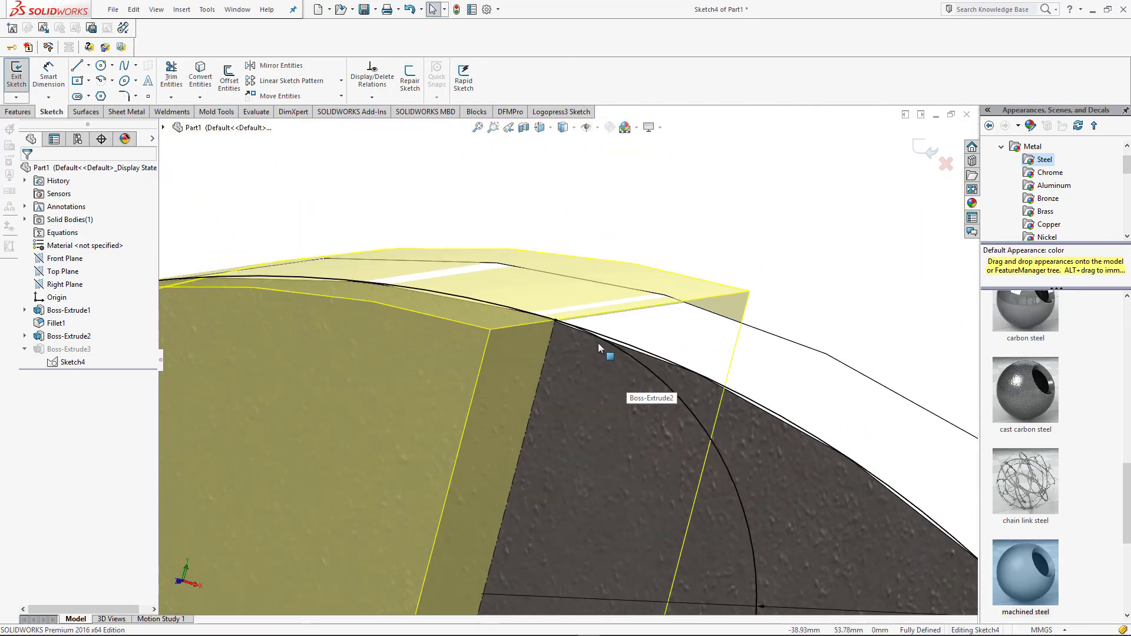
scroll(561, 328, down, 3)
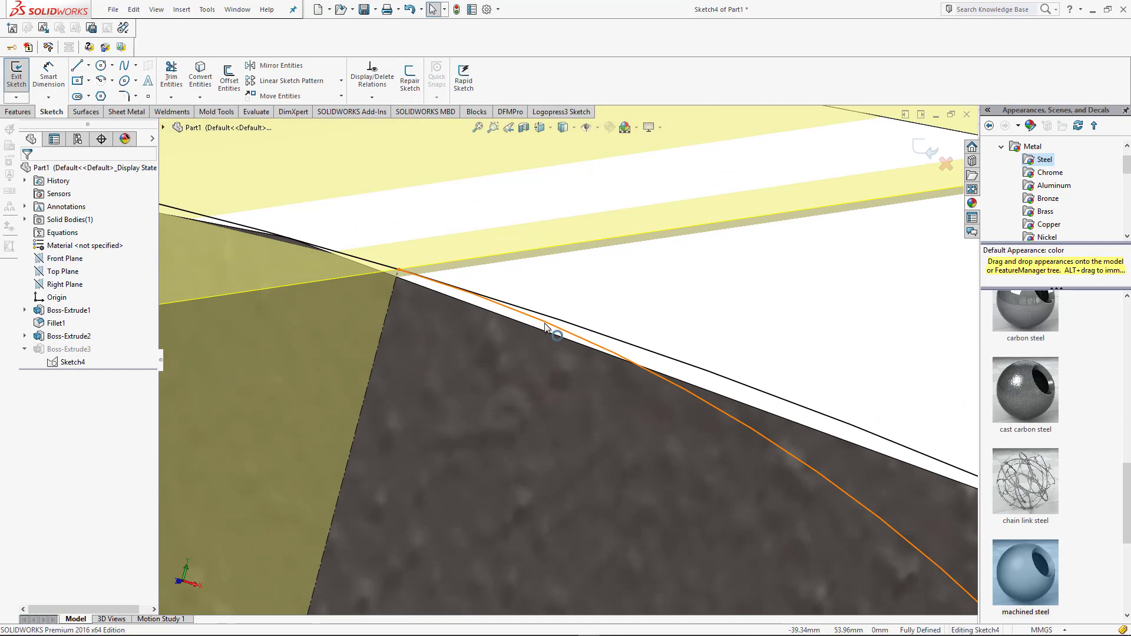
click(545, 325)
scroll(538, 350, up, 5)
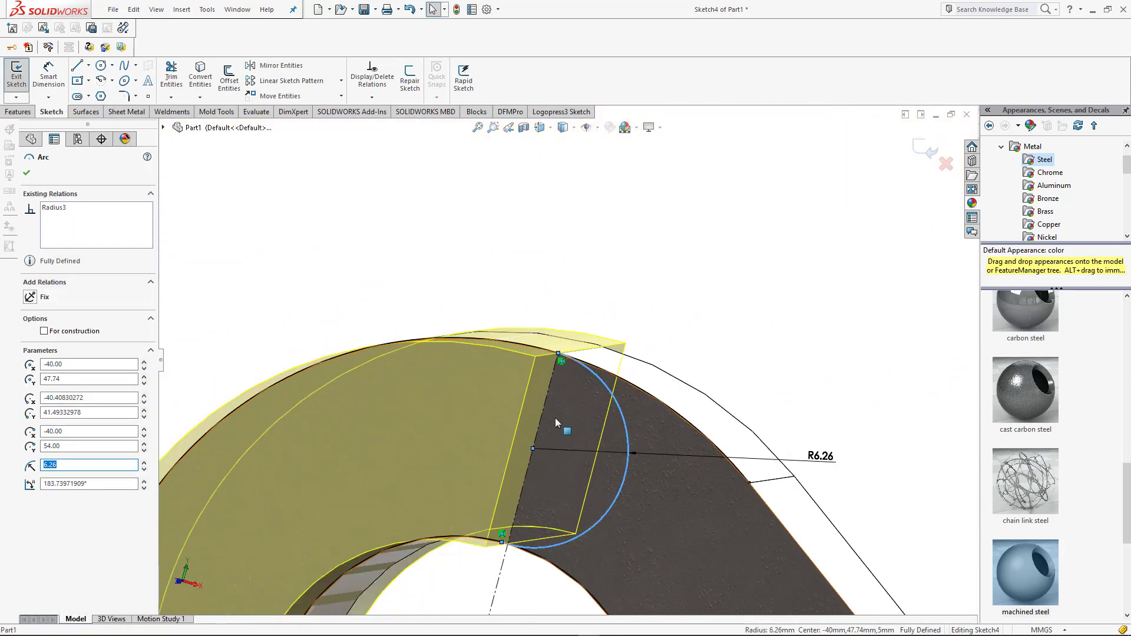
scroll(548, 436, up, 3)
key(Escape)
scroll(536, 533, up, 2)
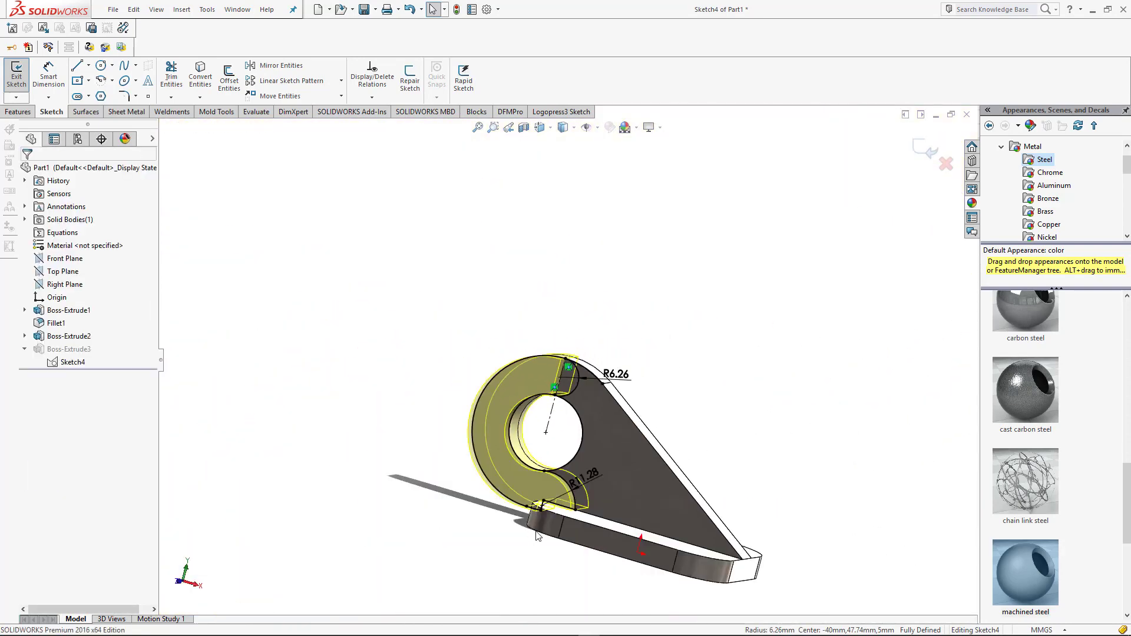
scroll(537, 534, down, 4)
scroll(554, 366, up, 4)
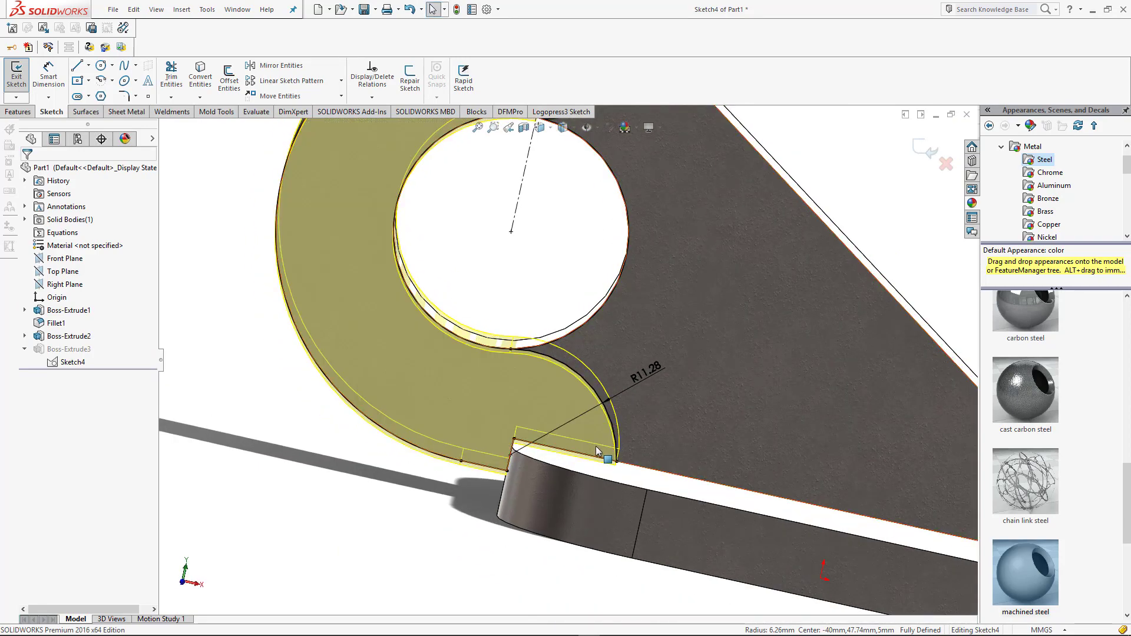
click(581, 236)
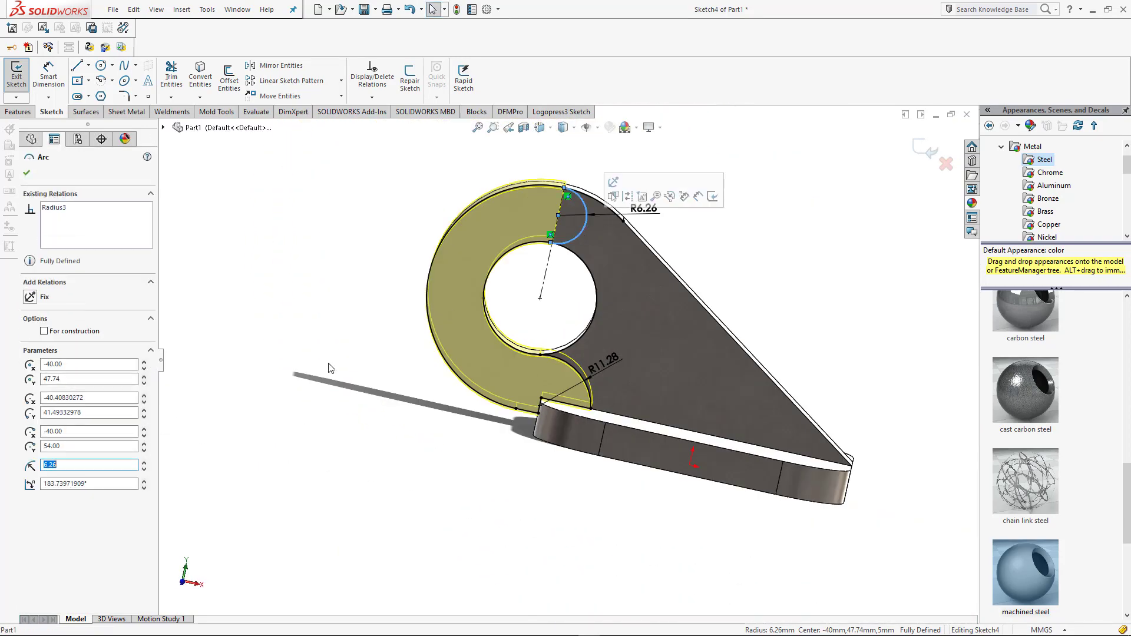
click(254, 284)
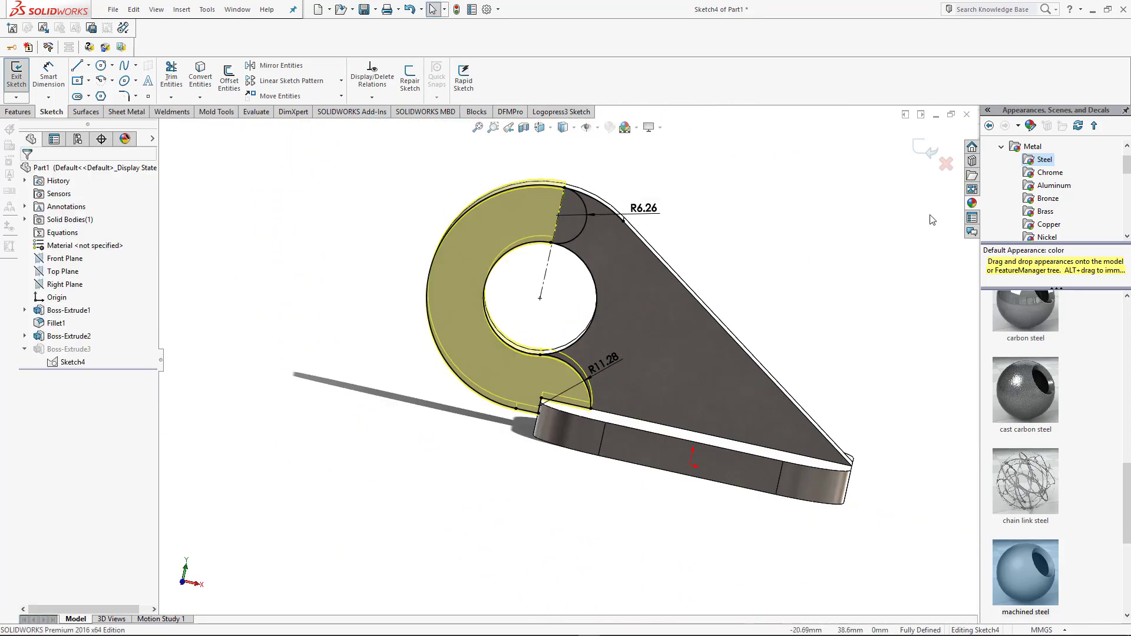
key(ctrl+b)
Open the C-shaped boss extrusion's definition for editing and remove its selected contour.
click(65, 349)
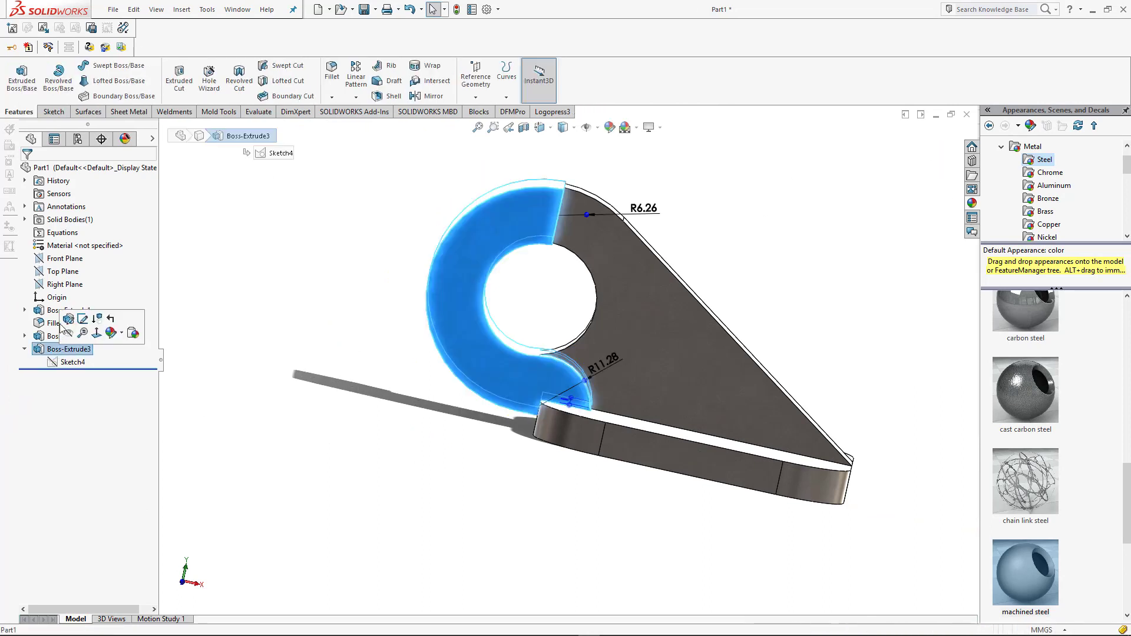
click(83, 329)
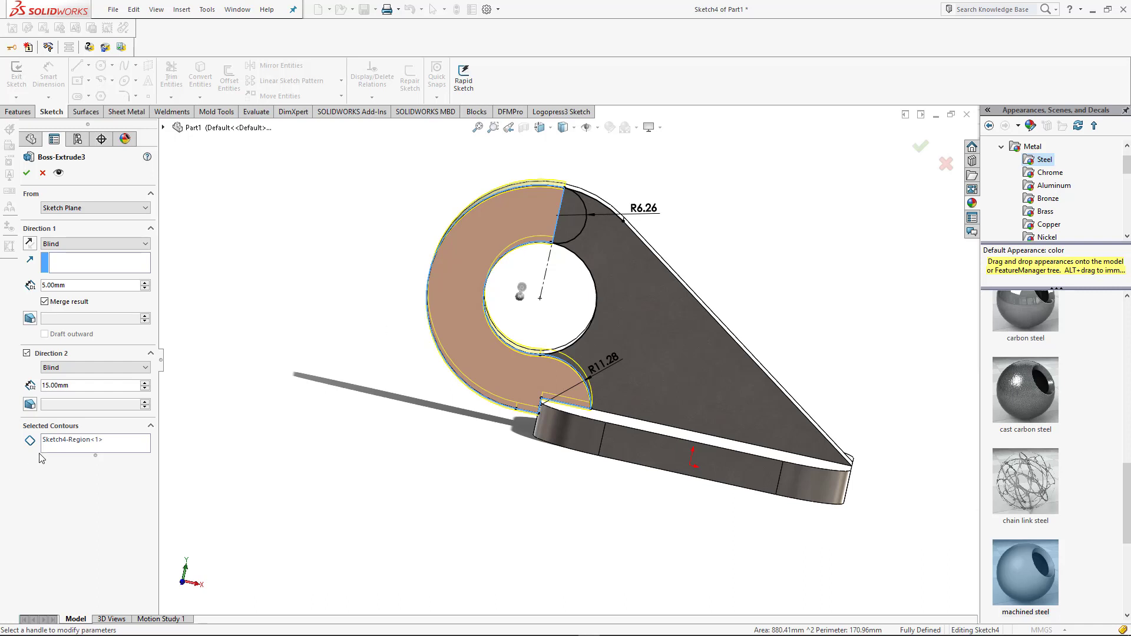
click(72, 431)
click(128, 428)
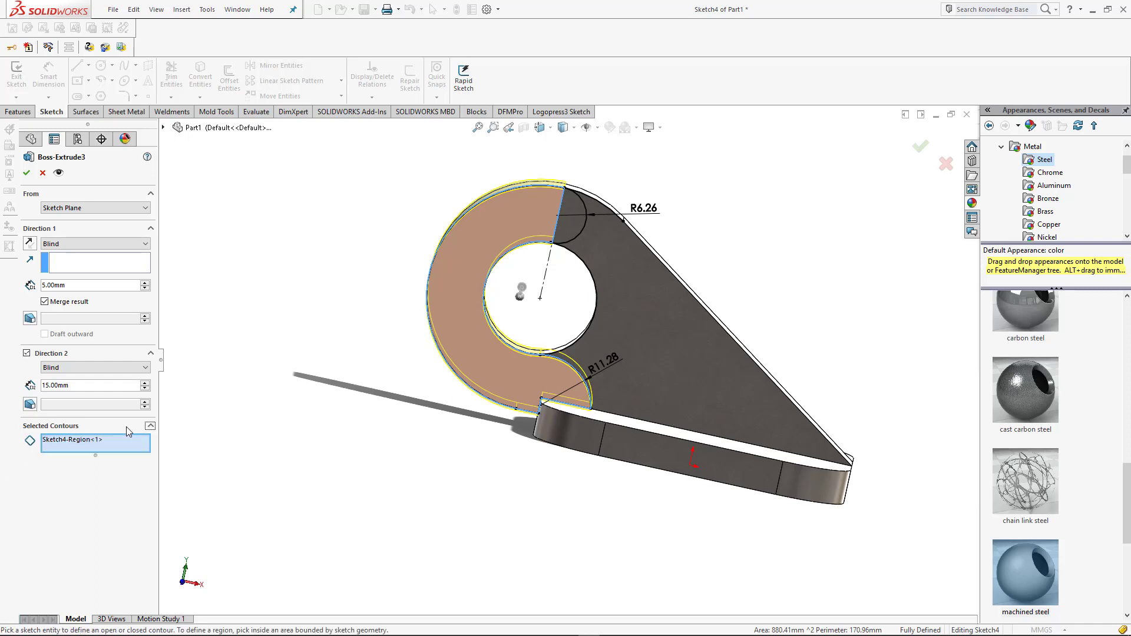
click(98, 441)
key(Delete)
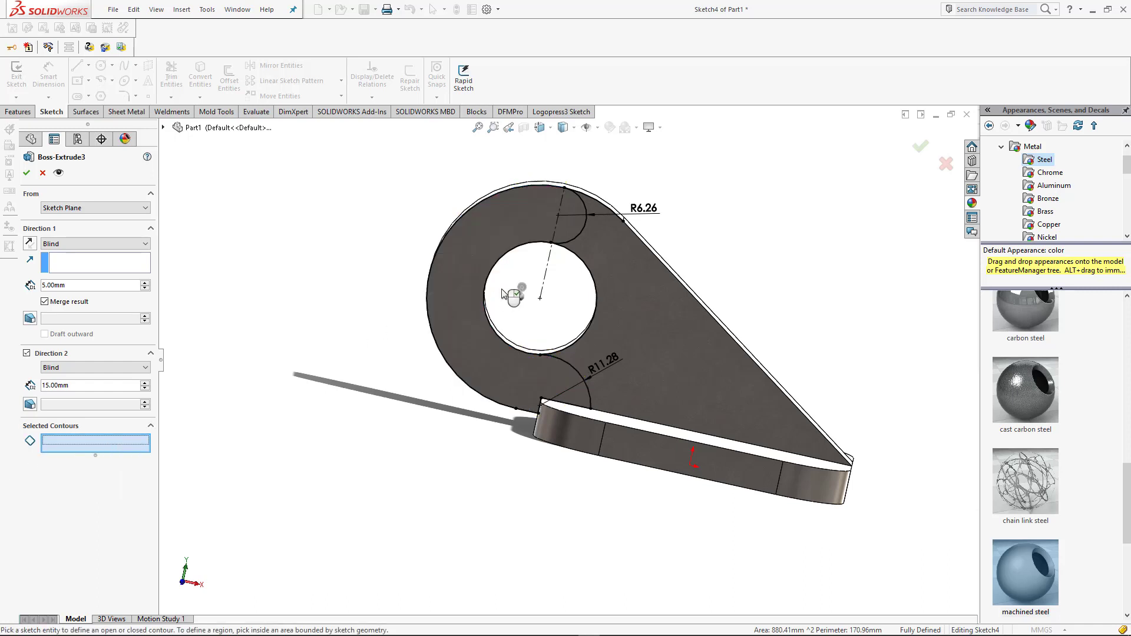
Select the rounded region inside the 6.26 mm arc and the C-shaped region as contours, and accept the extrusion.
click(564, 236)
click(528, 227)
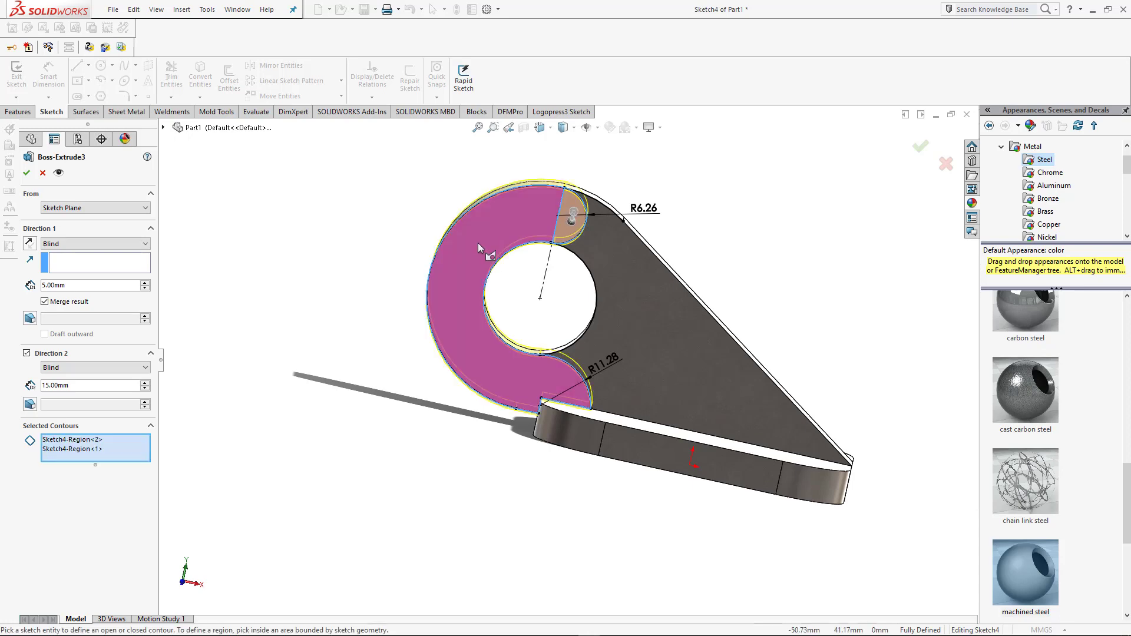
click(26, 173)
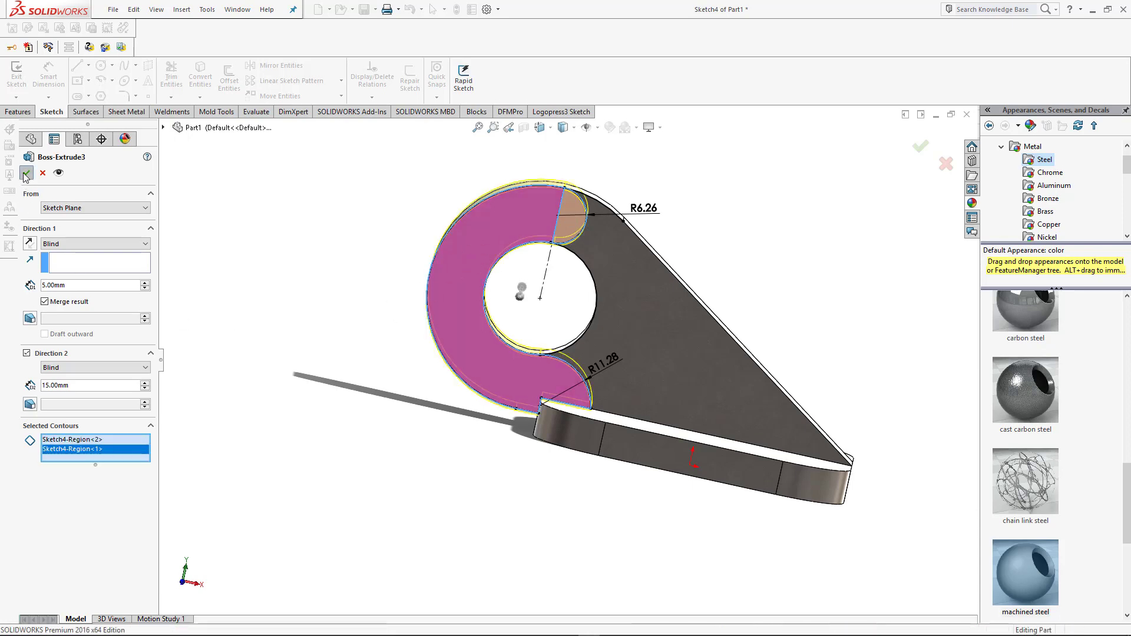
middle_drag(688, 242, 651, 316)
key(ctrl+7)
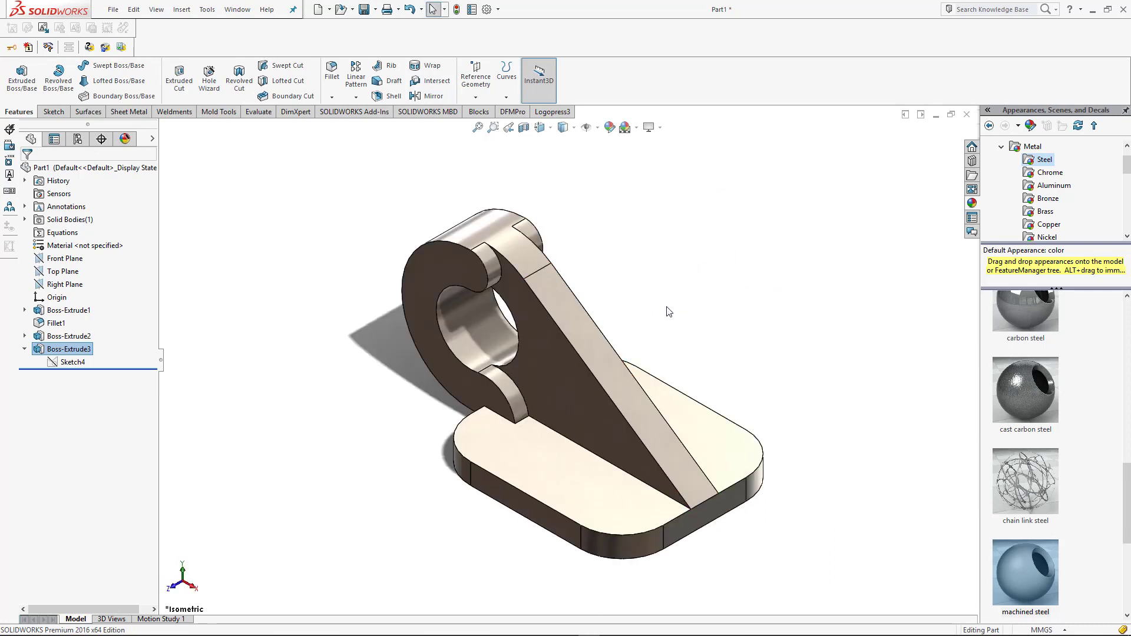
Fillet the two long edges of the rib's sloped face with a 1 mm radius.
click(332, 70)
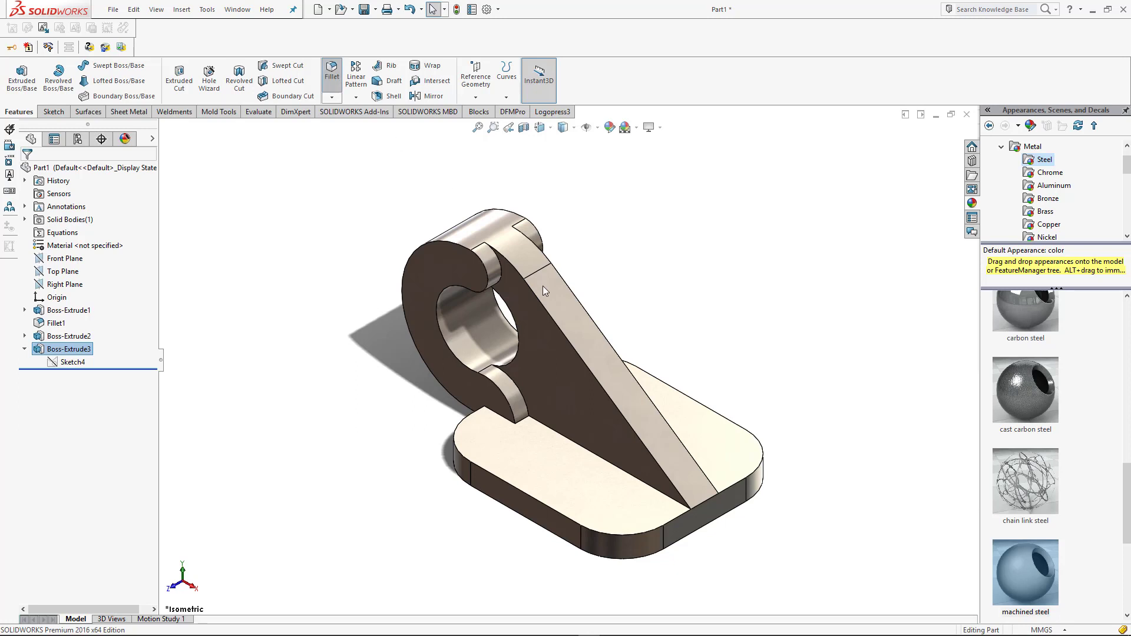
click(544, 307)
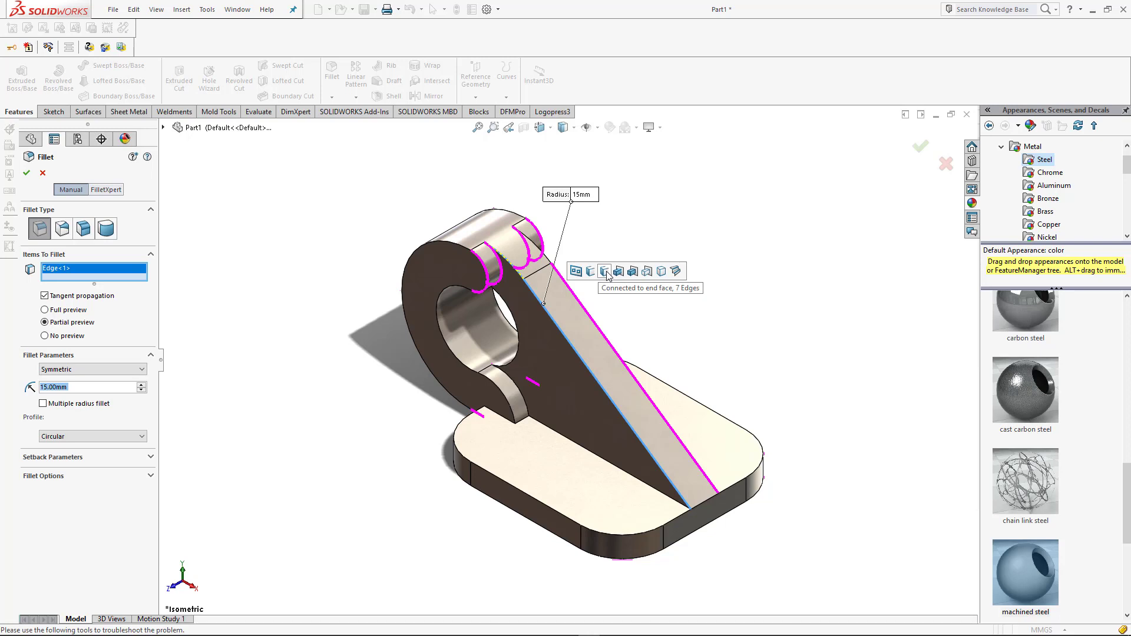
click(577, 295)
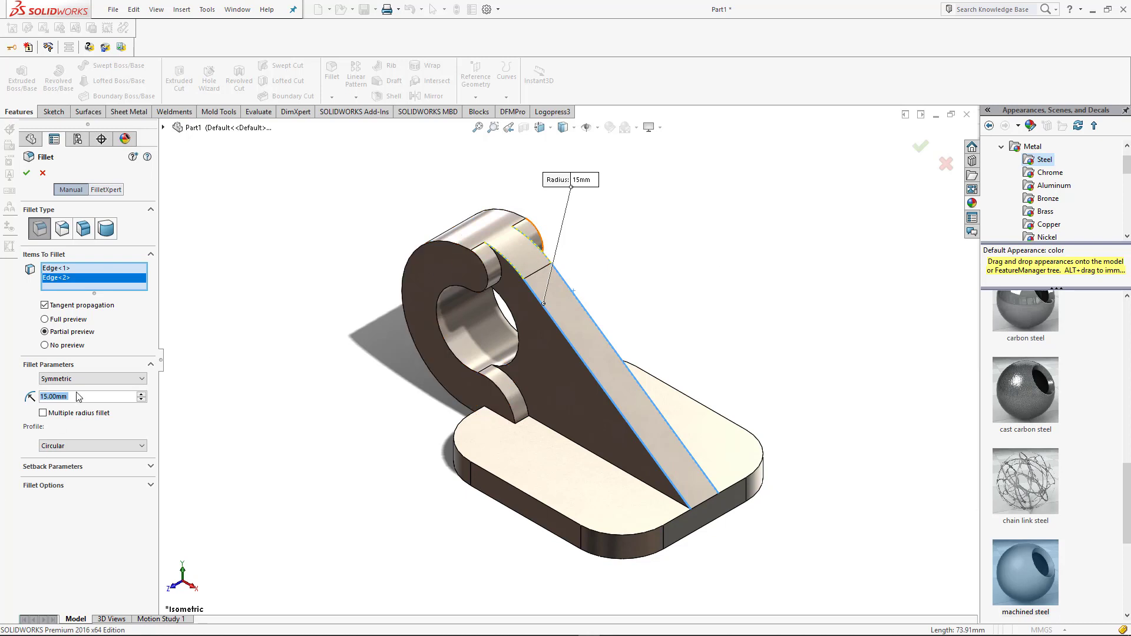
text(1)
key(Return)
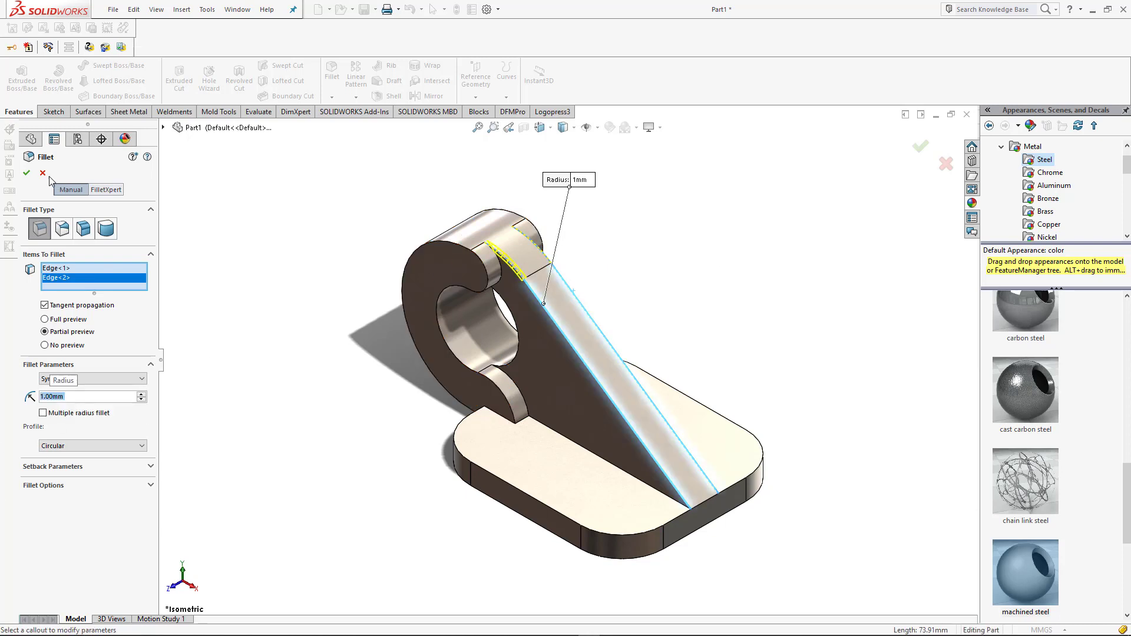
click(26, 173)
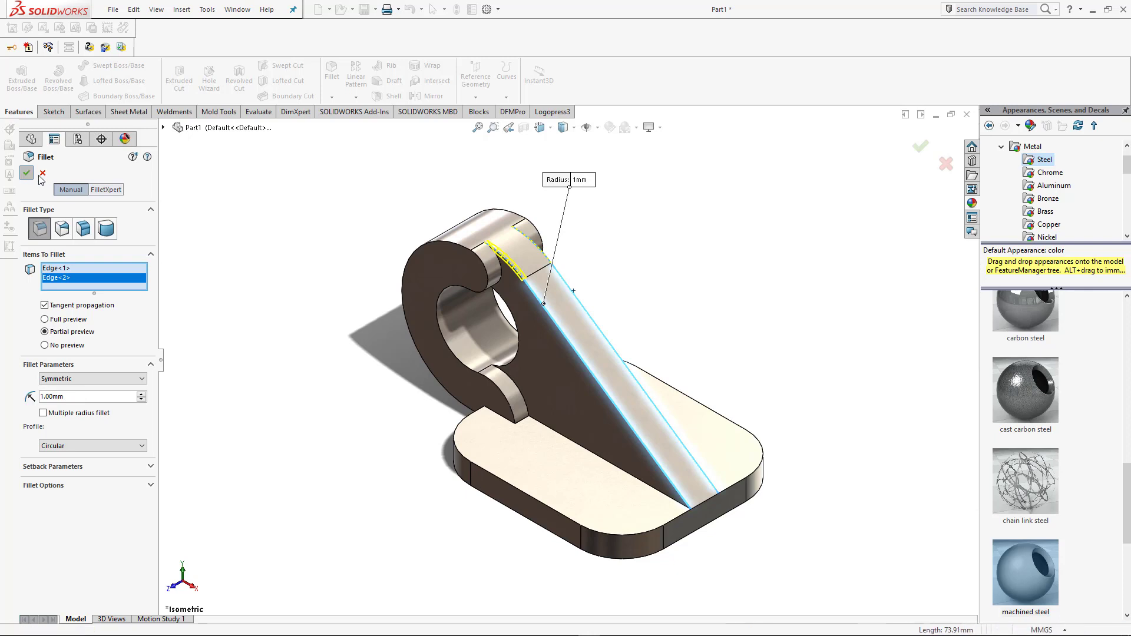
Apply a red colour (RGB 255, 0, 0) to the fillet feature on the rib's sloped edges.
click(54, 374)
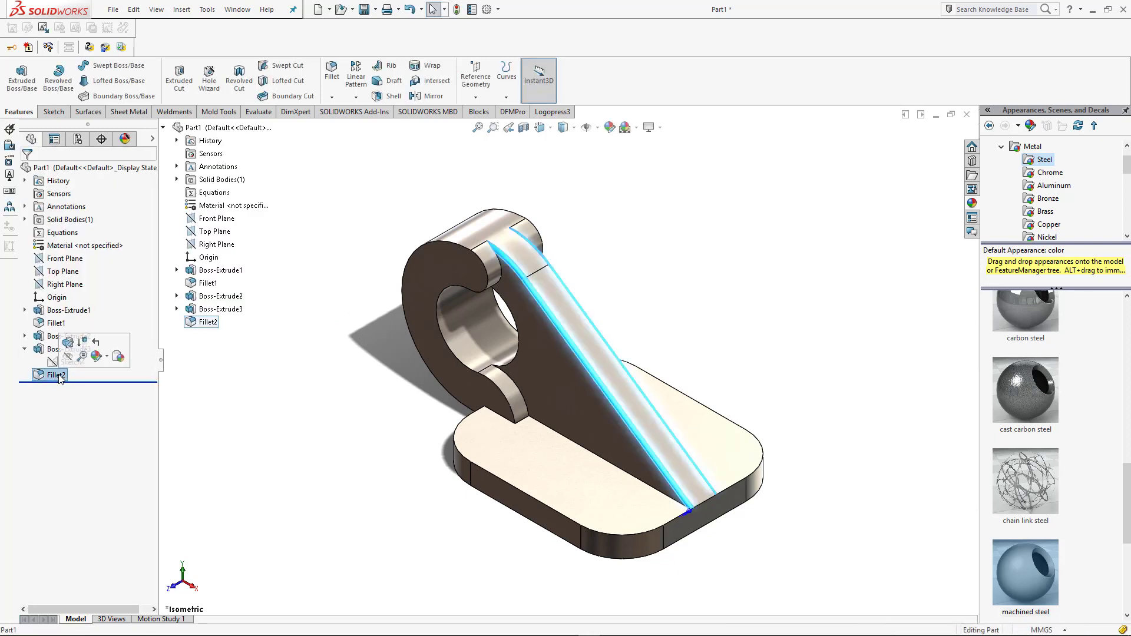
click(109, 359)
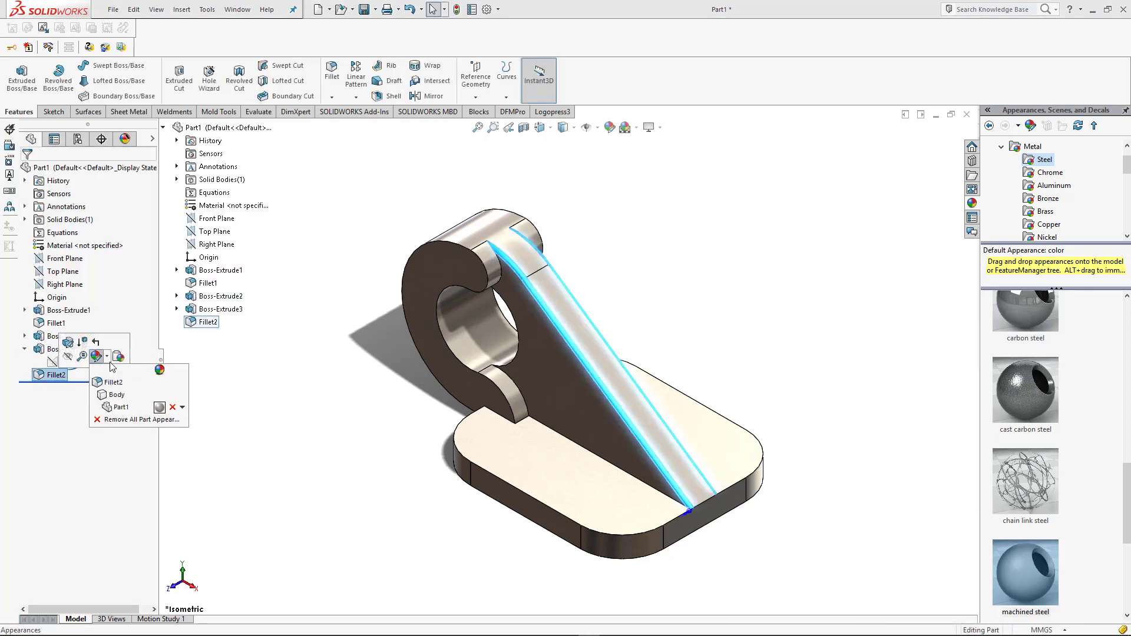
click(109, 363)
click(106, 358)
click(112, 383)
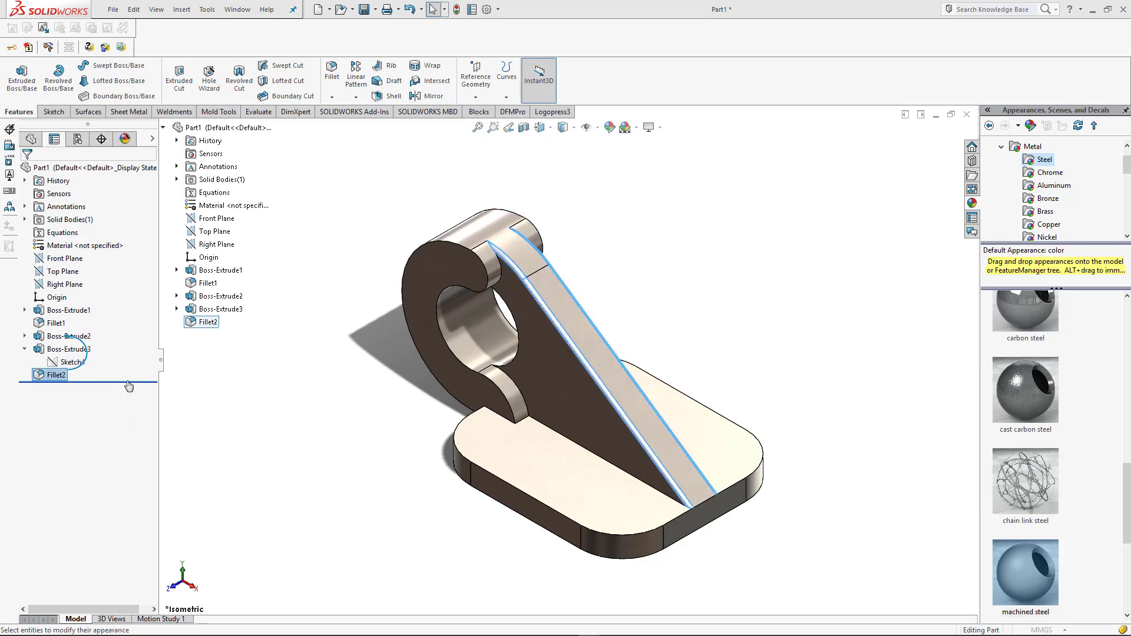
click(60, 418)
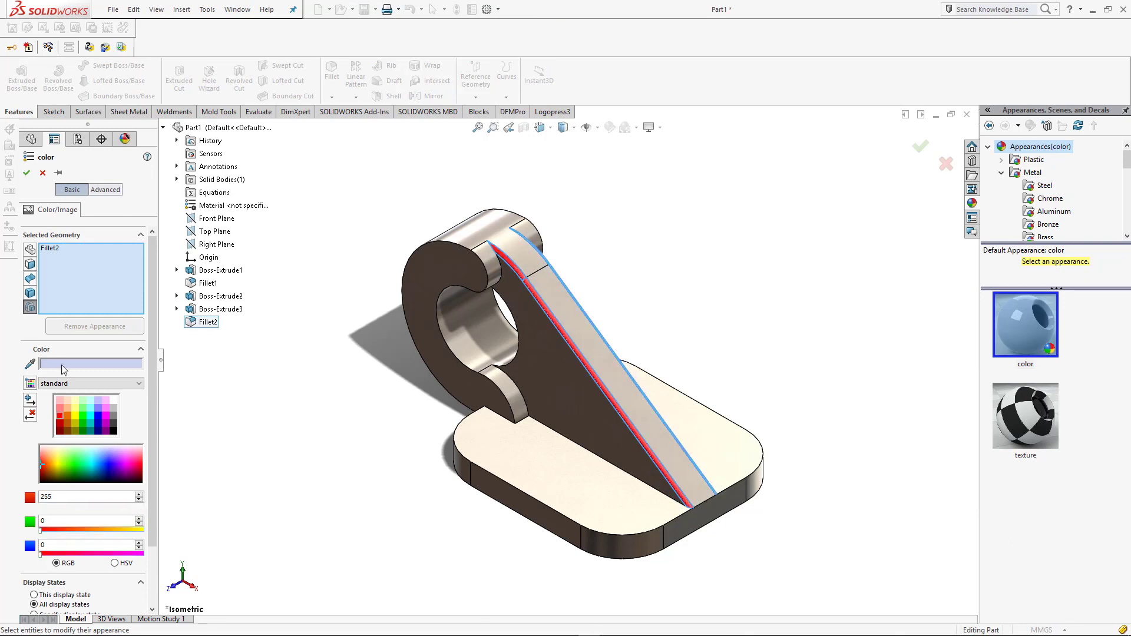
click(26, 172)
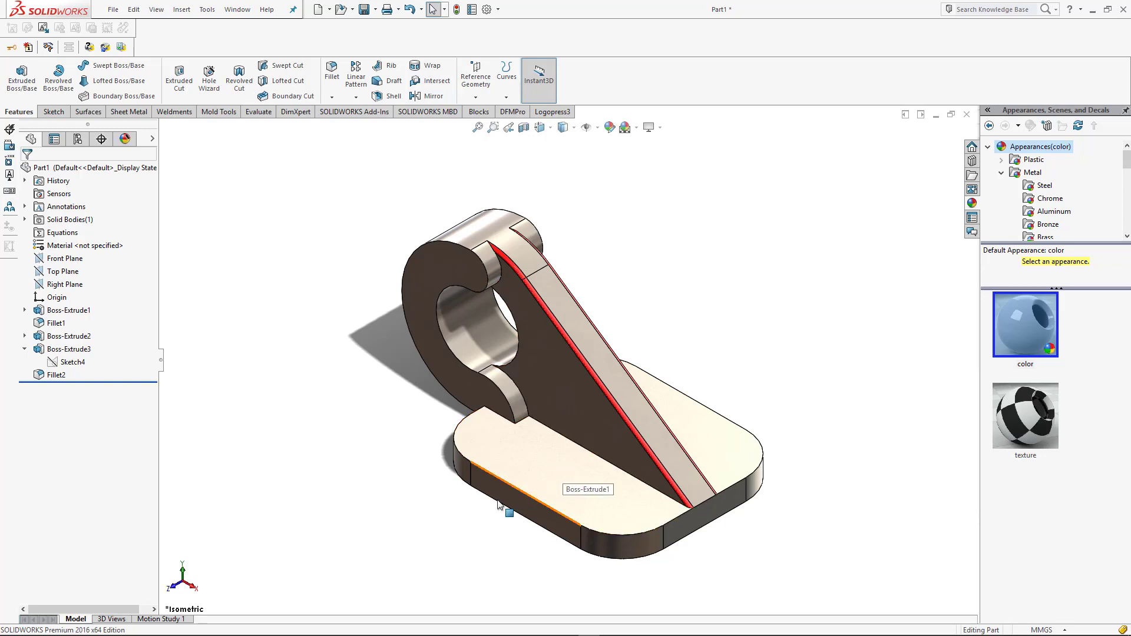
On the Right Plane, sketch a slanted line about 17.3 mm long from the rib's side face down to the plate's upper face.
click(61, 285)
click(65, 270)
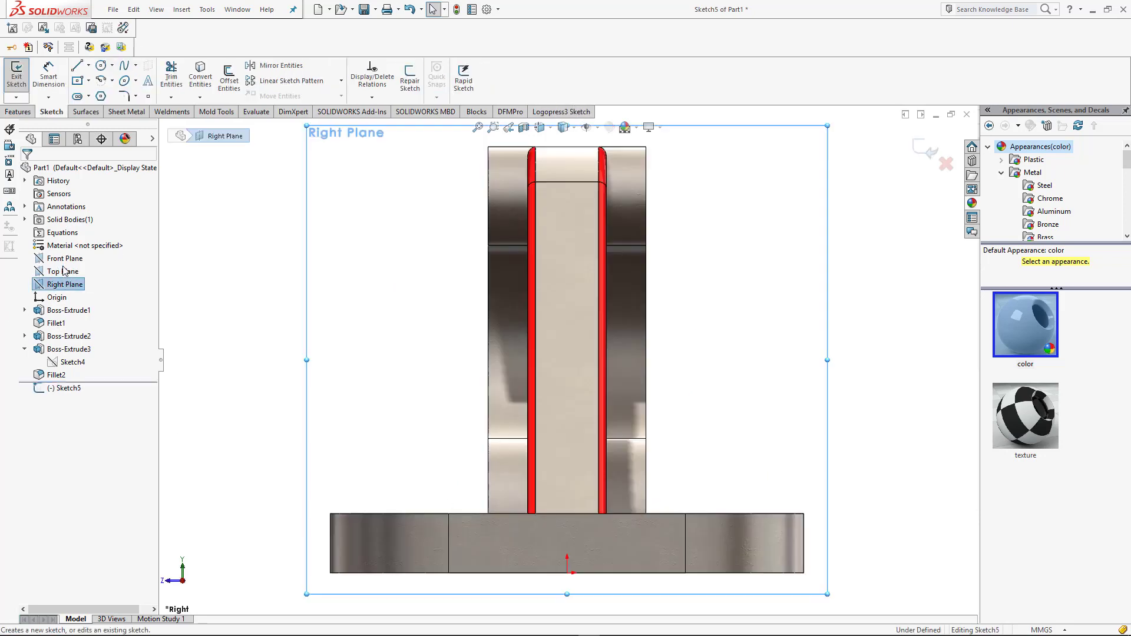
click(8, 115)
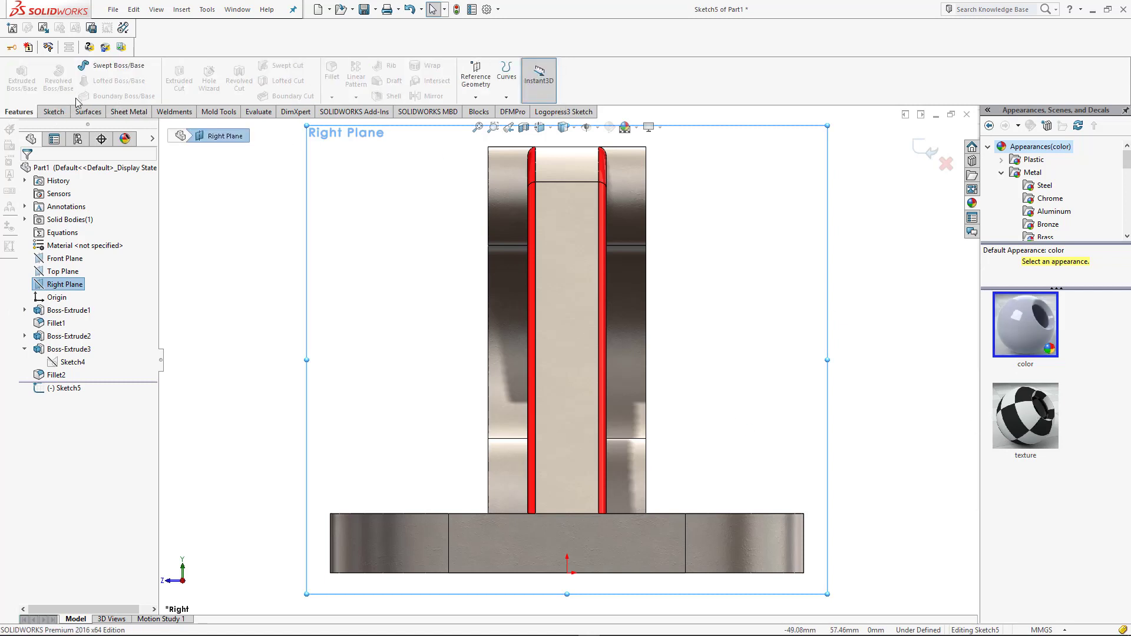
click(53, 111)
click(77, 65)
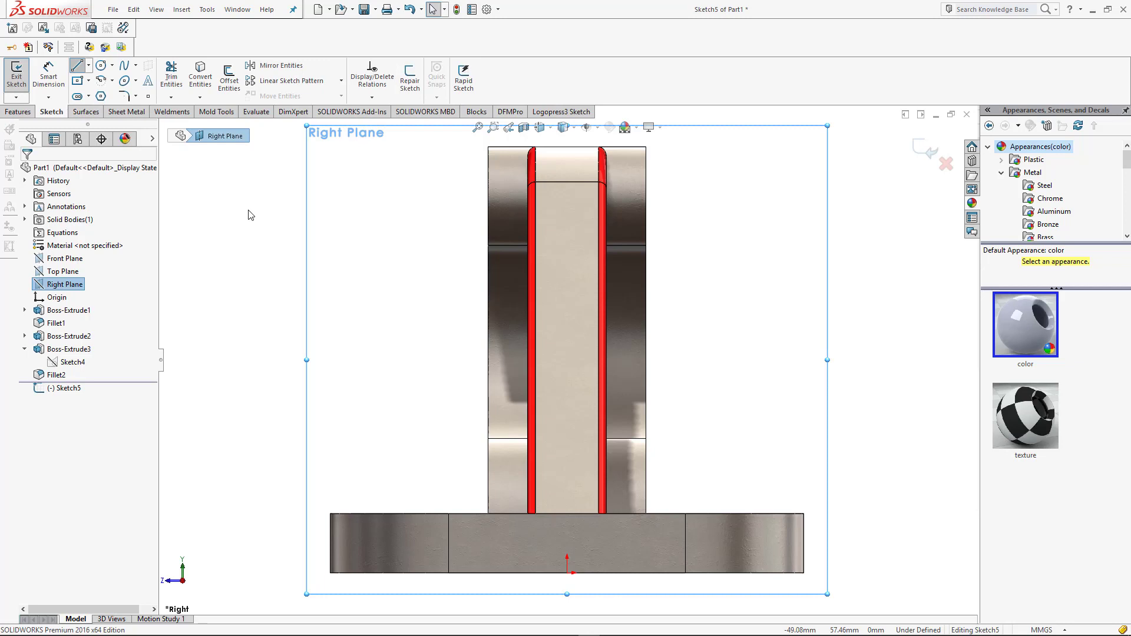
click(527, 419)
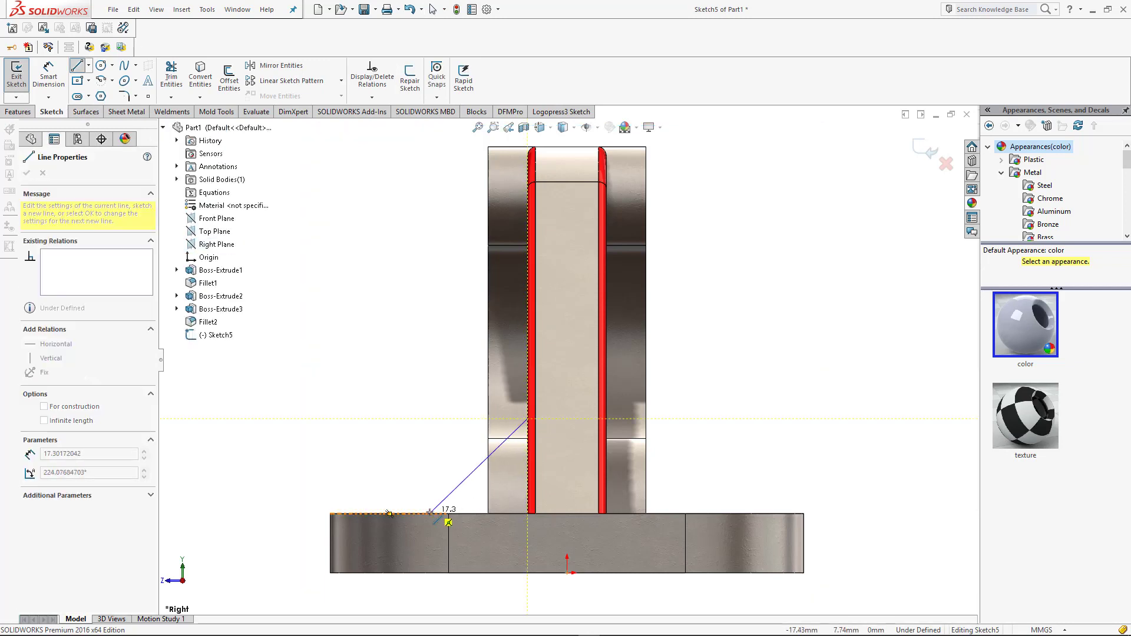
click(431, 512)
key(Escape)
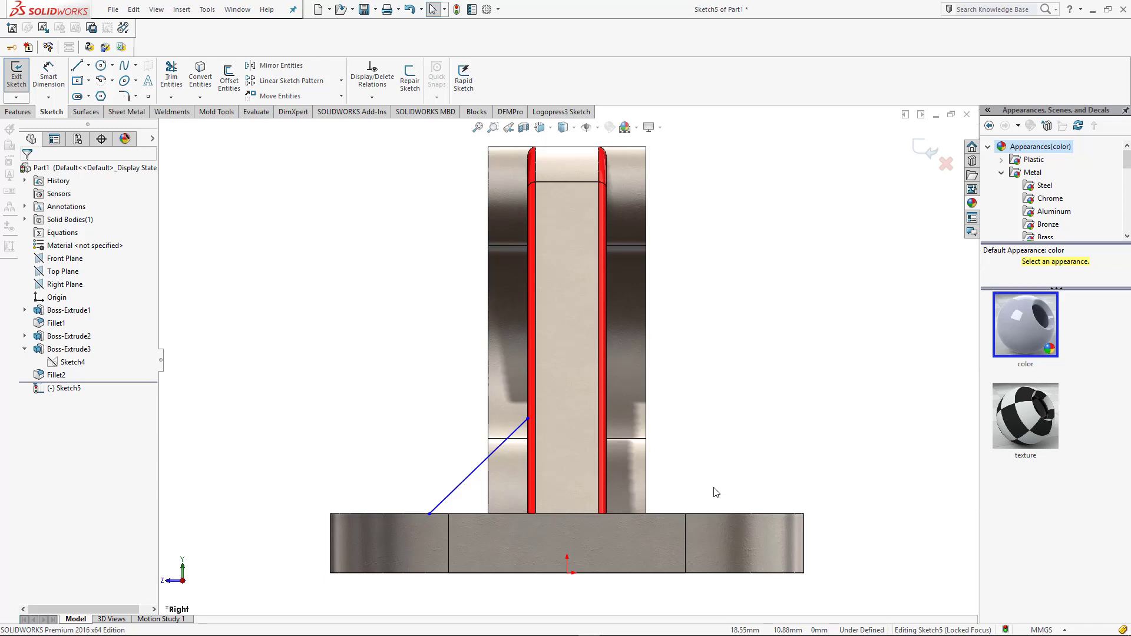
Dimension the height of the slanted line's upper endpoint above the plate's upper face and set it to 12 mm.
key(d)
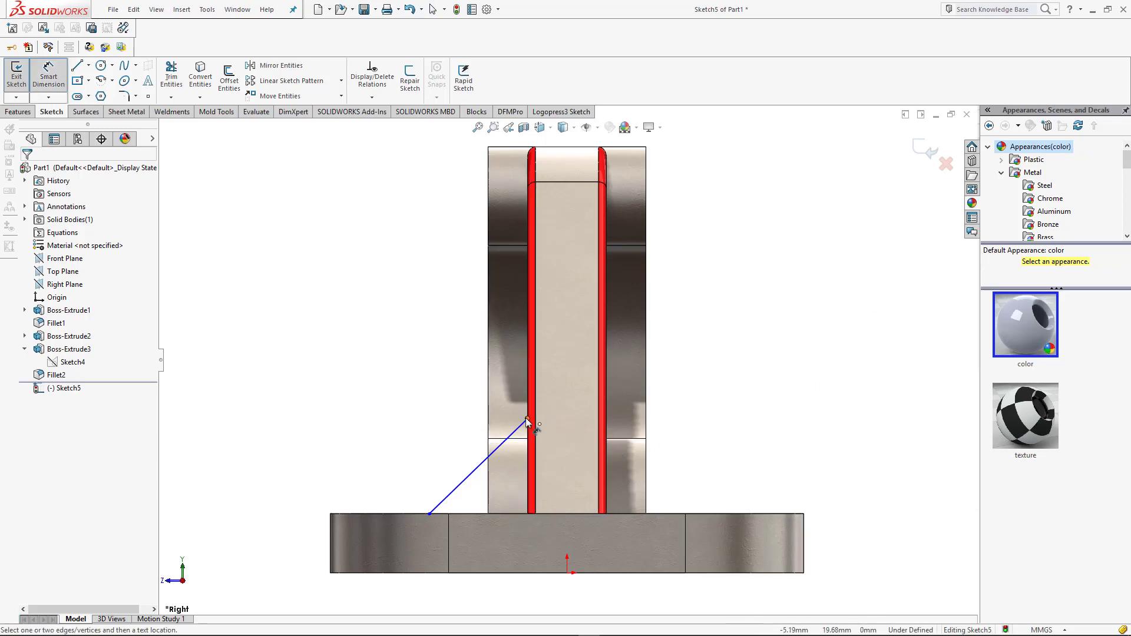
click(527, 419)
click(511, 514)
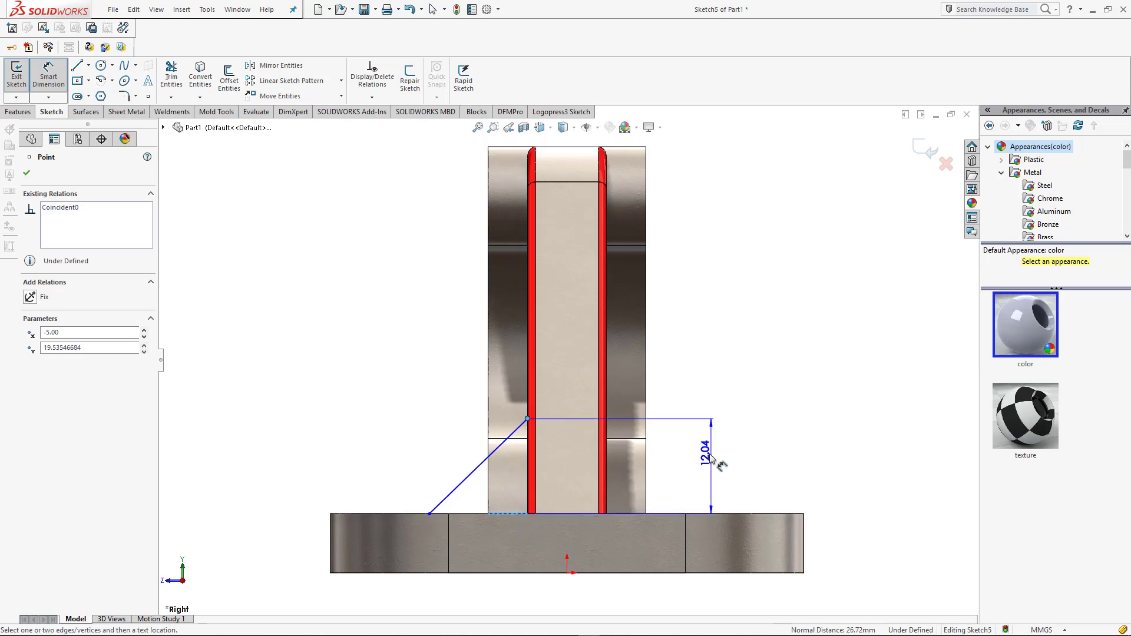
click(703, 455)
text(12)
key(Return)
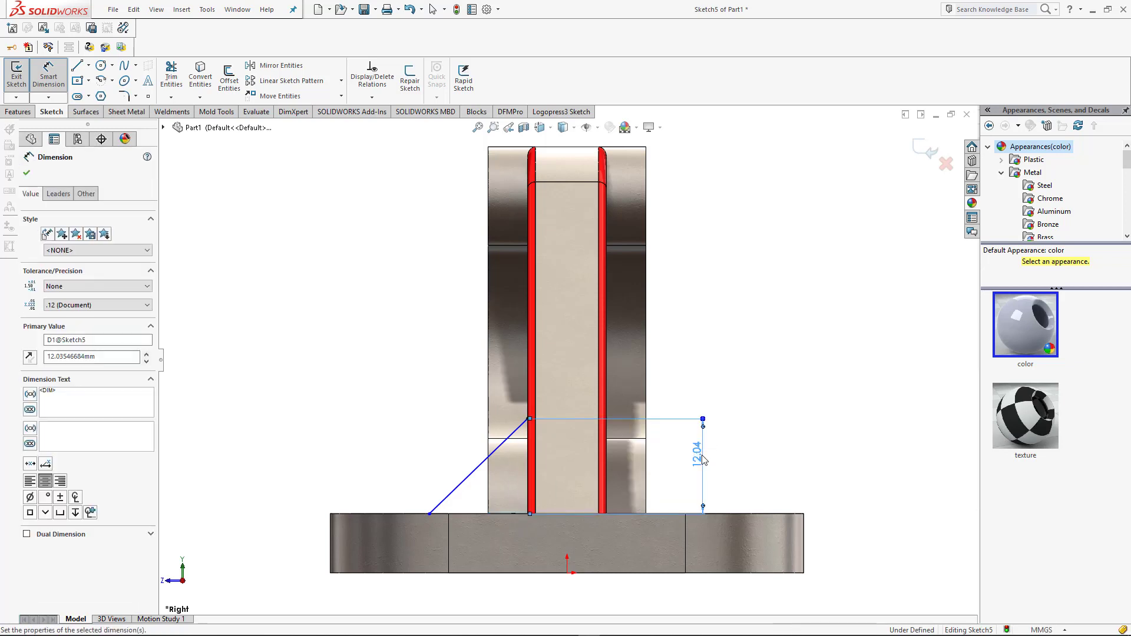
Dimension the horizontal distance from the slanted line's lower endpoint to the rib's side face as 12 mm and exit the sketch.
click(430, 515)
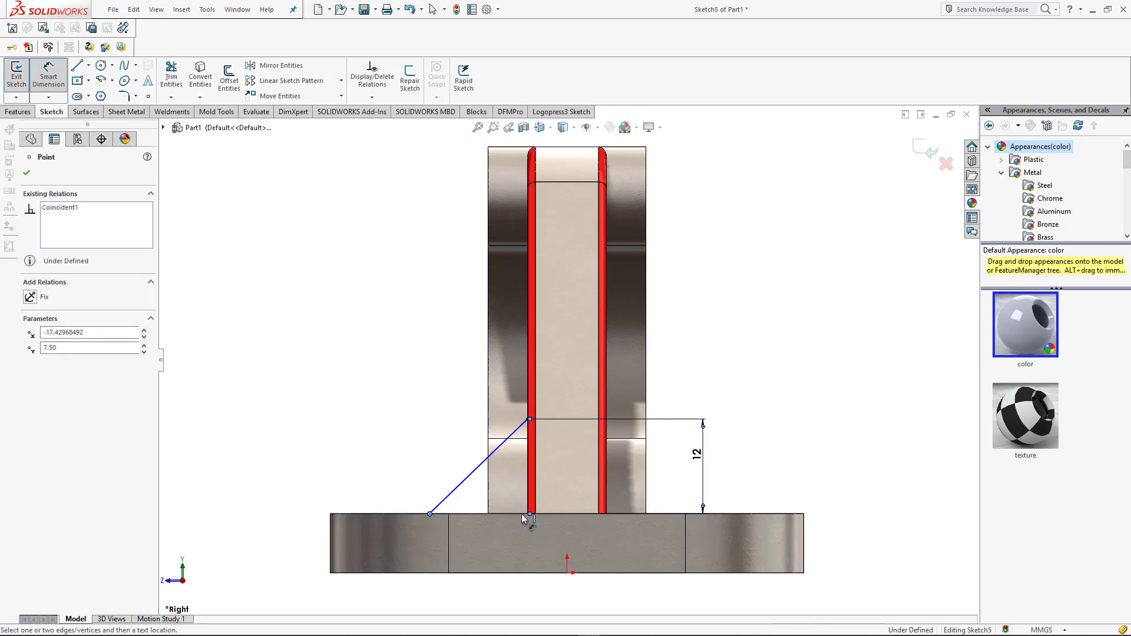
key(Escape)
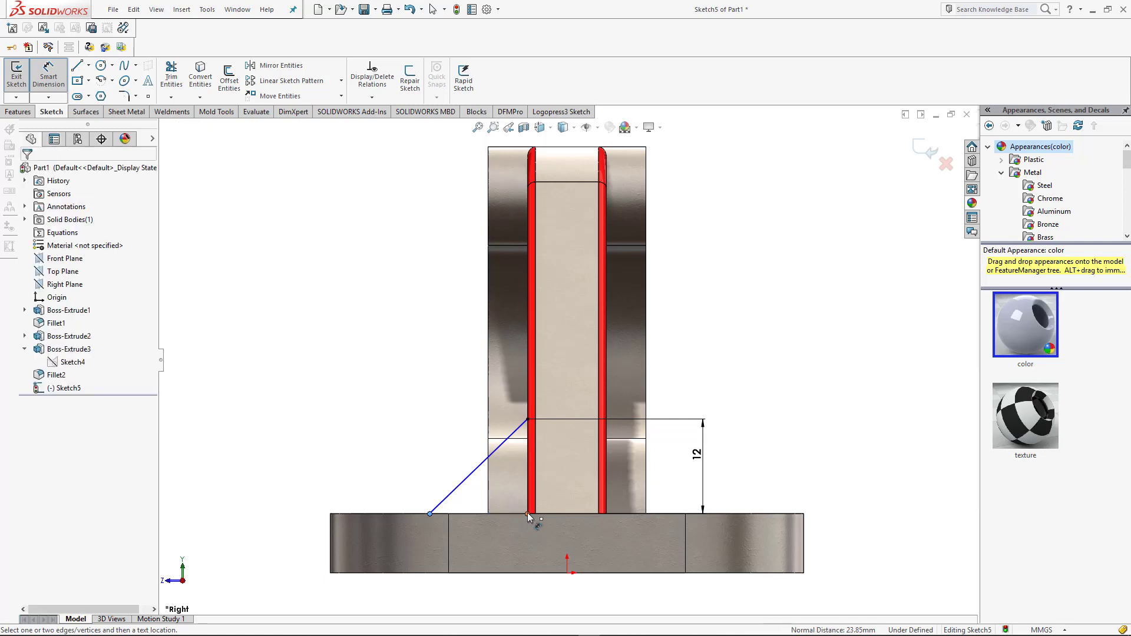
click(529, 516)
click(505, 592)
text(12)
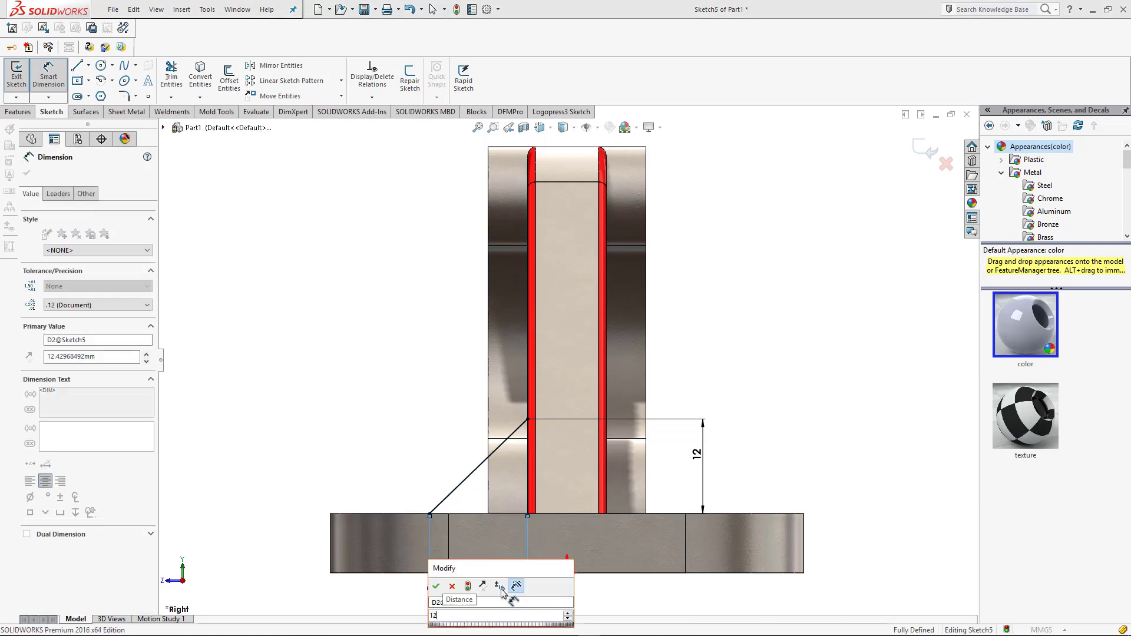
key(Return)
key(Escape)
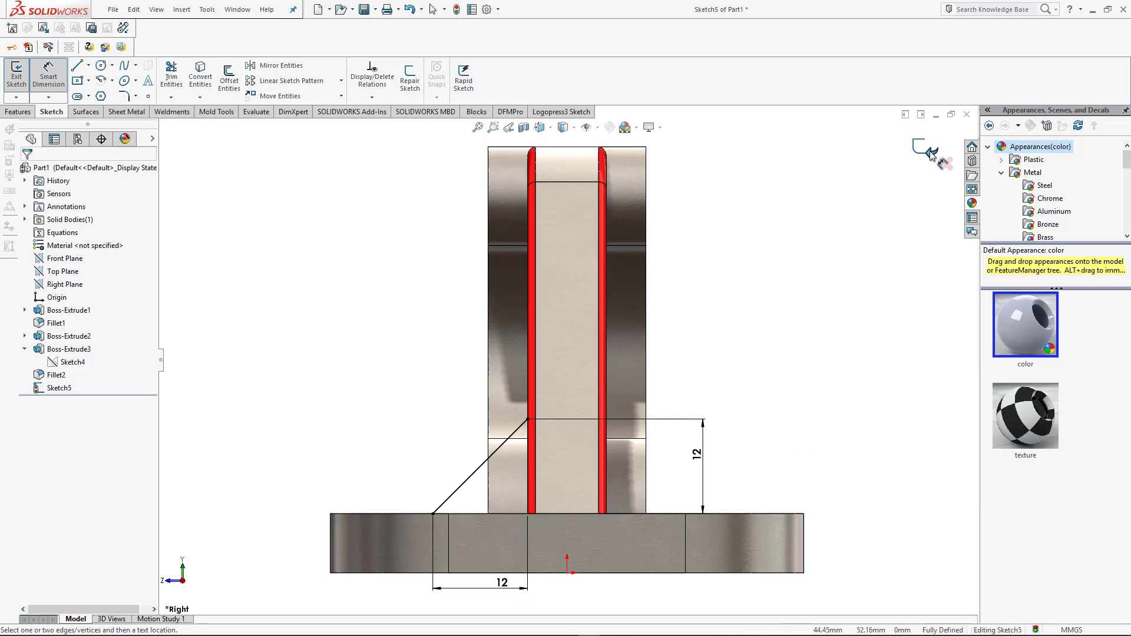
click(930, 154)
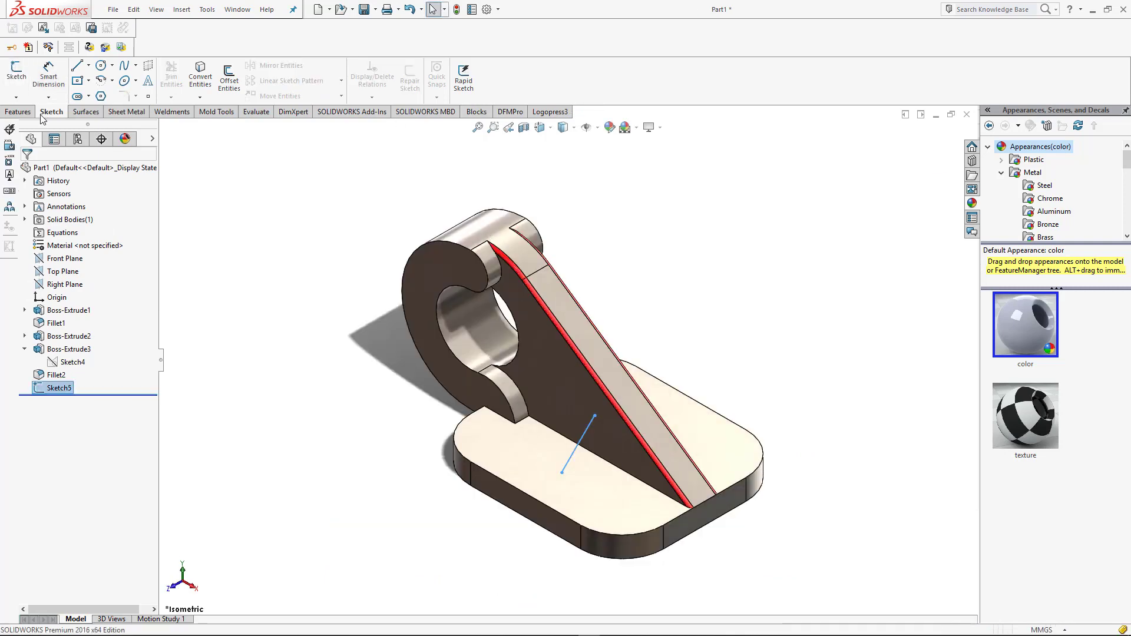
Reopen the slanted-line sketch and close it into a triangle with a vertical and a horizontal line, each 12 mm long, and exit the sketch.
click(16, 72)
click(56, 388)
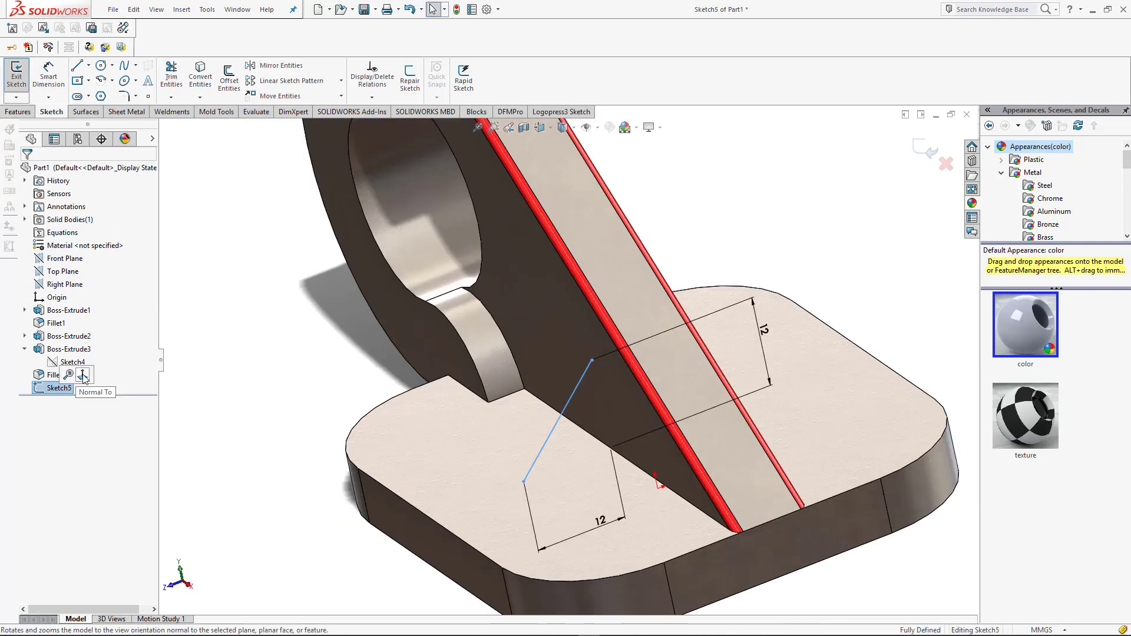
click(82, 376)
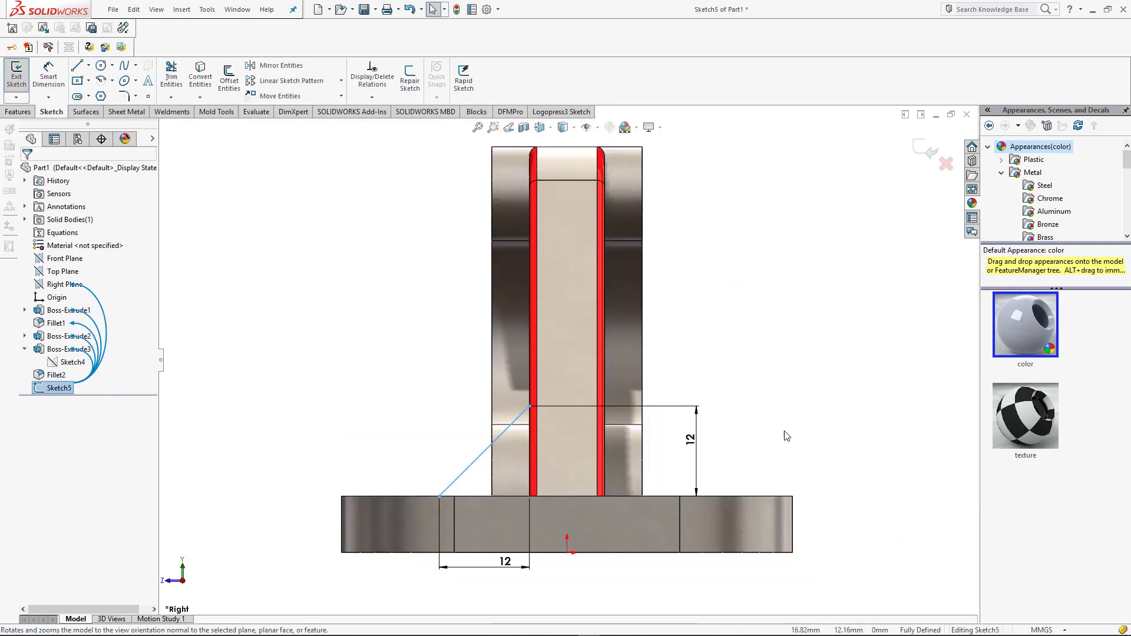
click(77, 66)
click(529, 406)
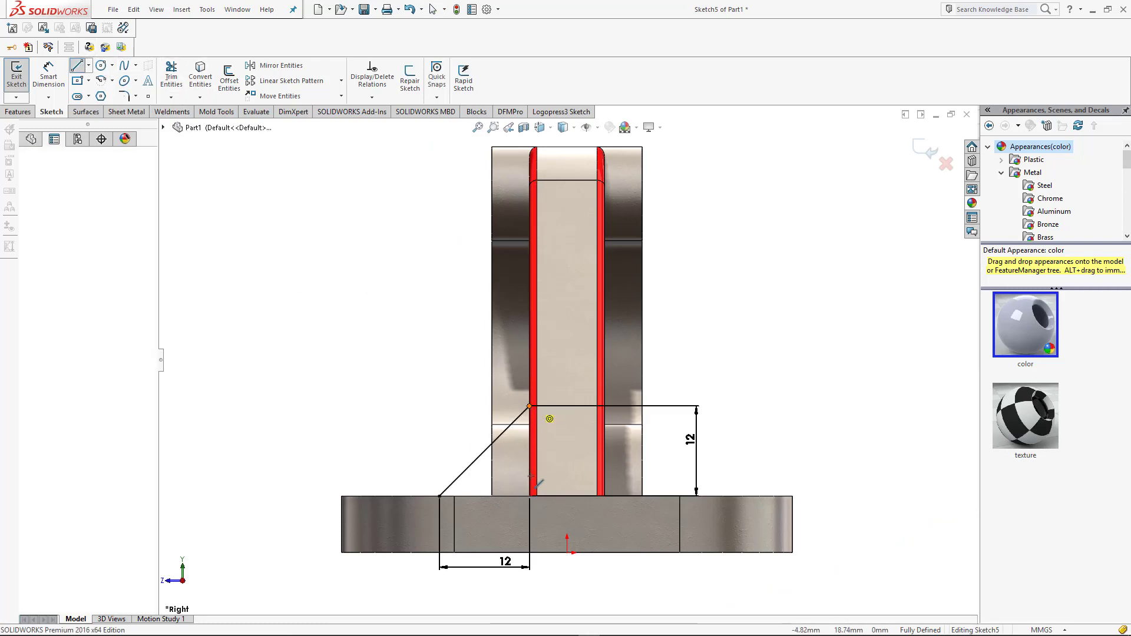
click(529, 496)
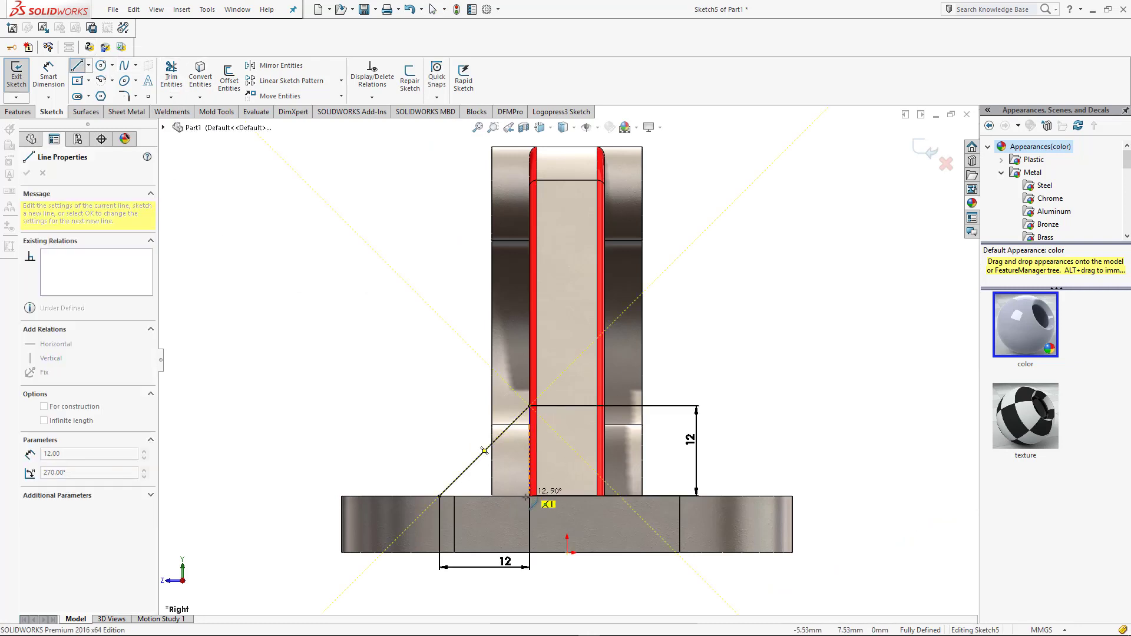
double_click(441, 496)
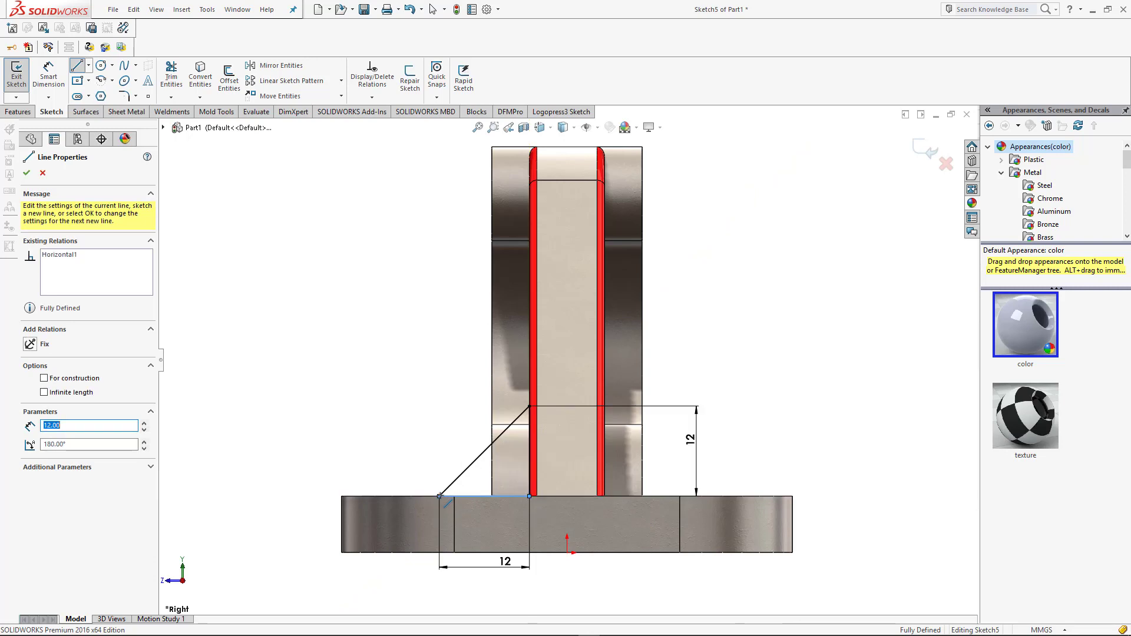
key(ctrl+7)
key(Escape)
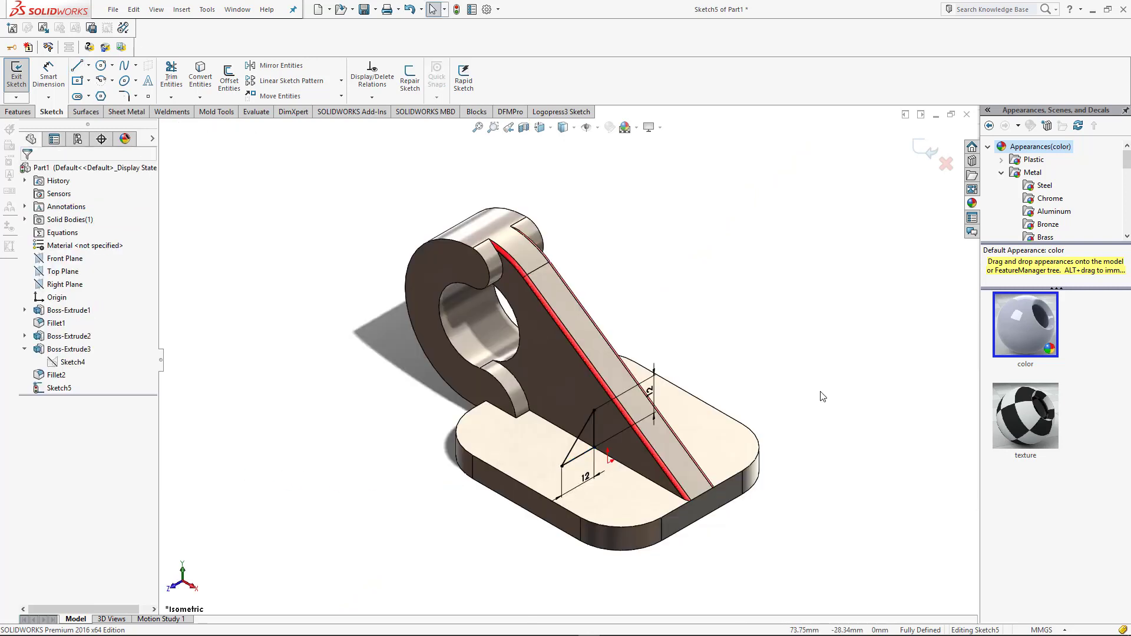
click(929, 153)
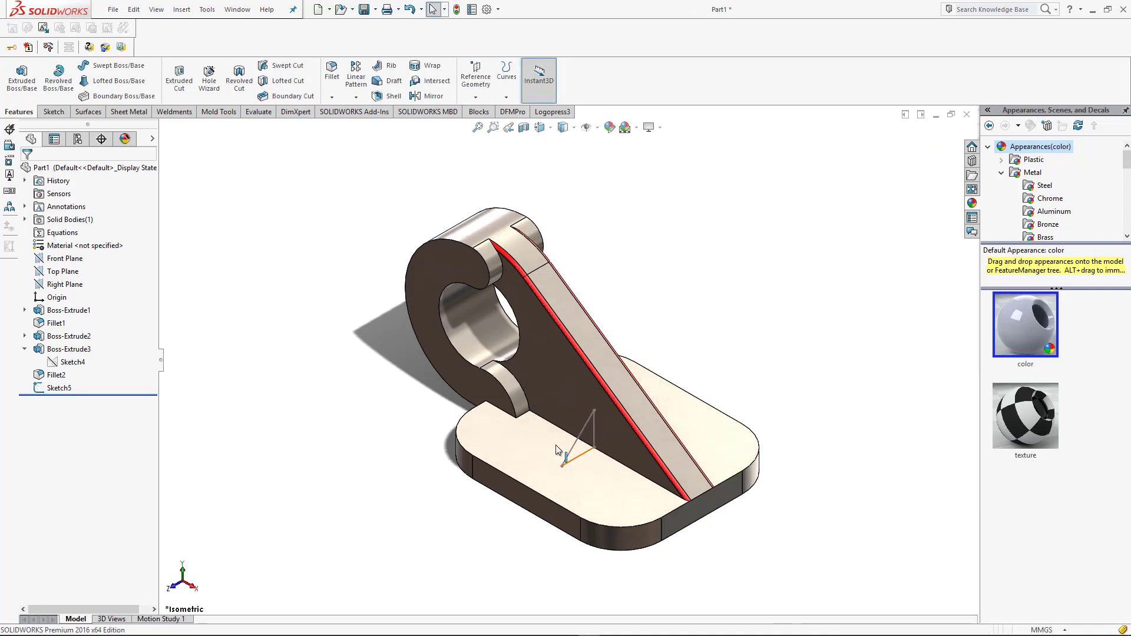
Extrude the triangular sketch as a boss 5 mm thick with the Mid Plane end condition, merged with the body.
click(22, 76)
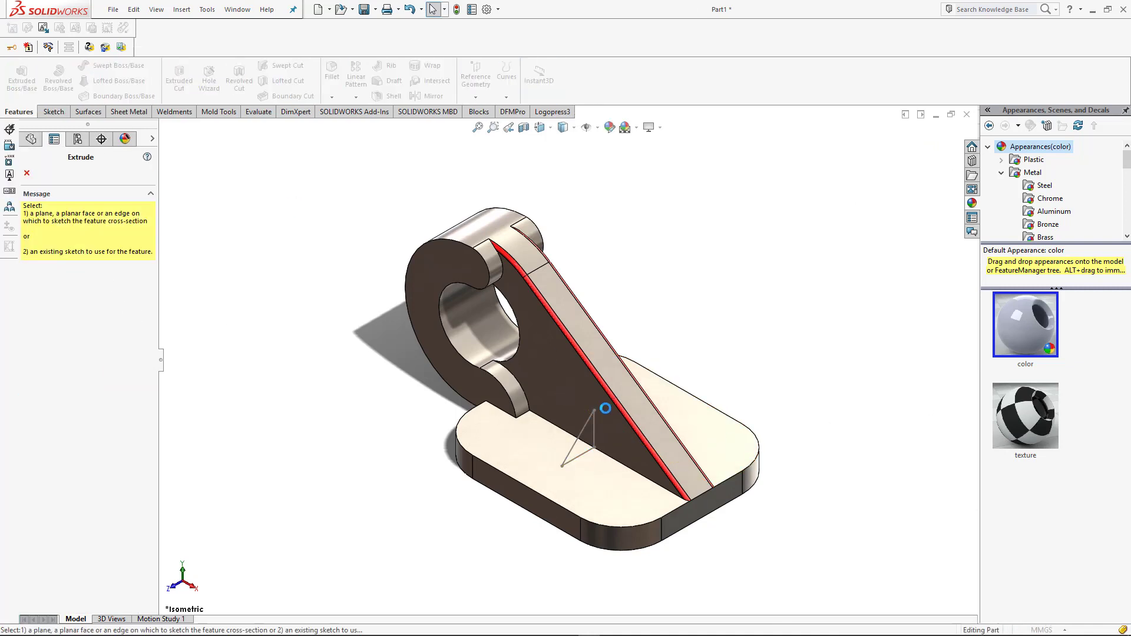
click(584, 432)
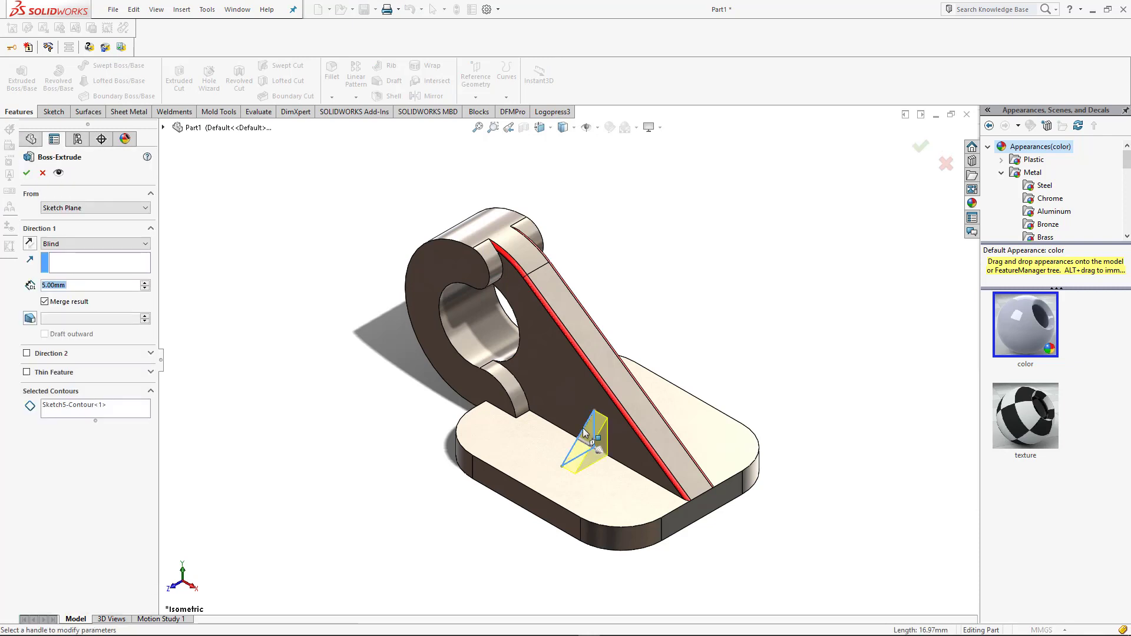
click(94, 243)
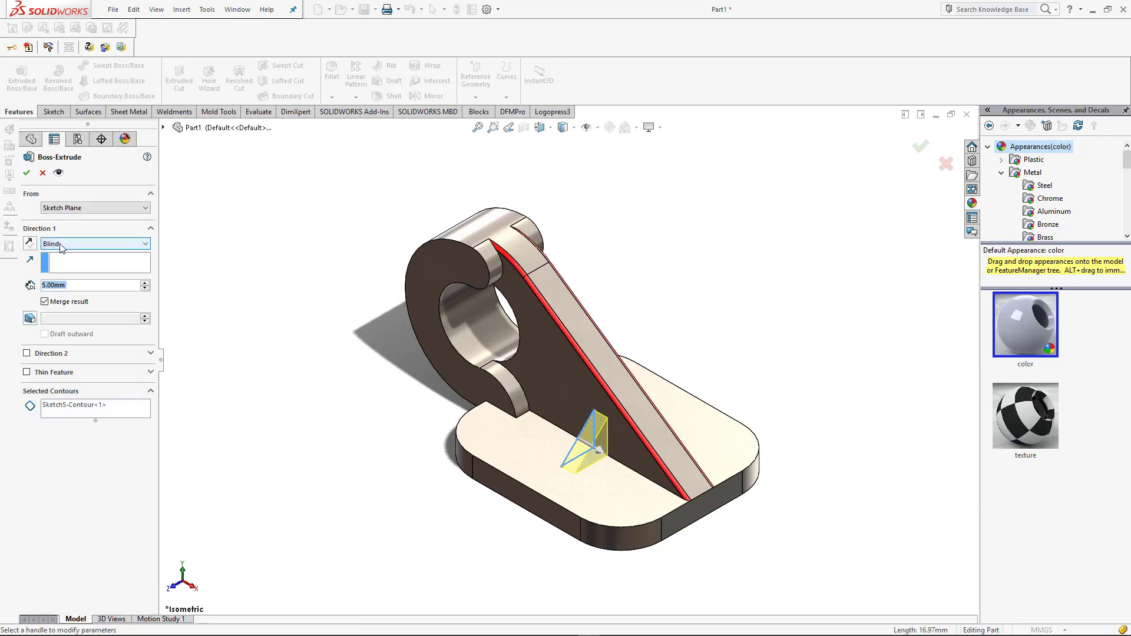
click(81, 302)
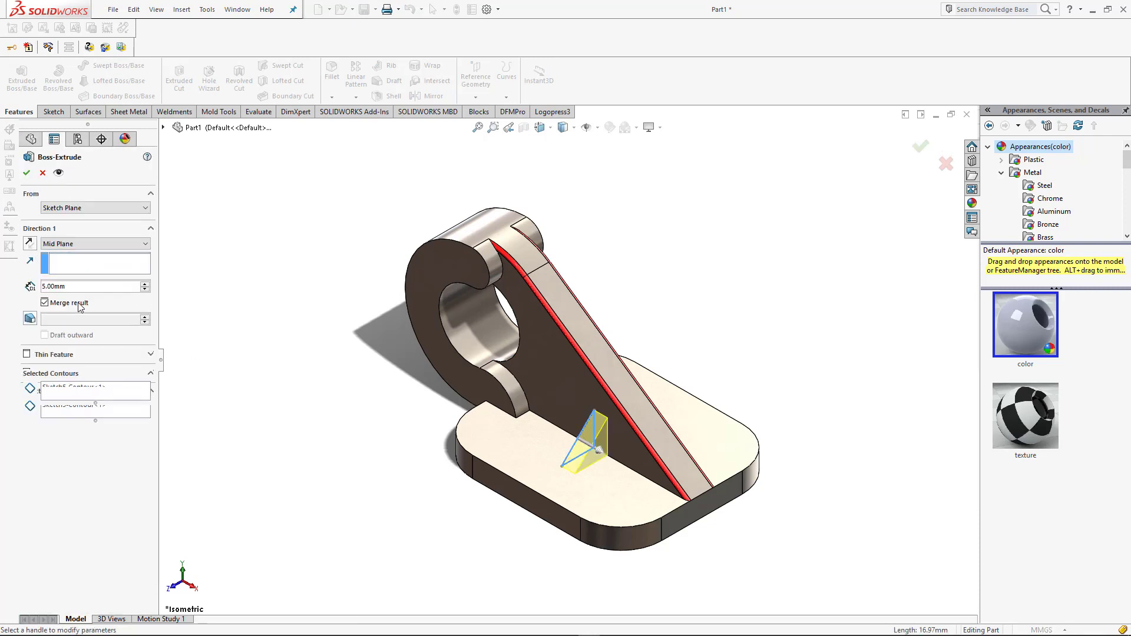
click(26, 174)
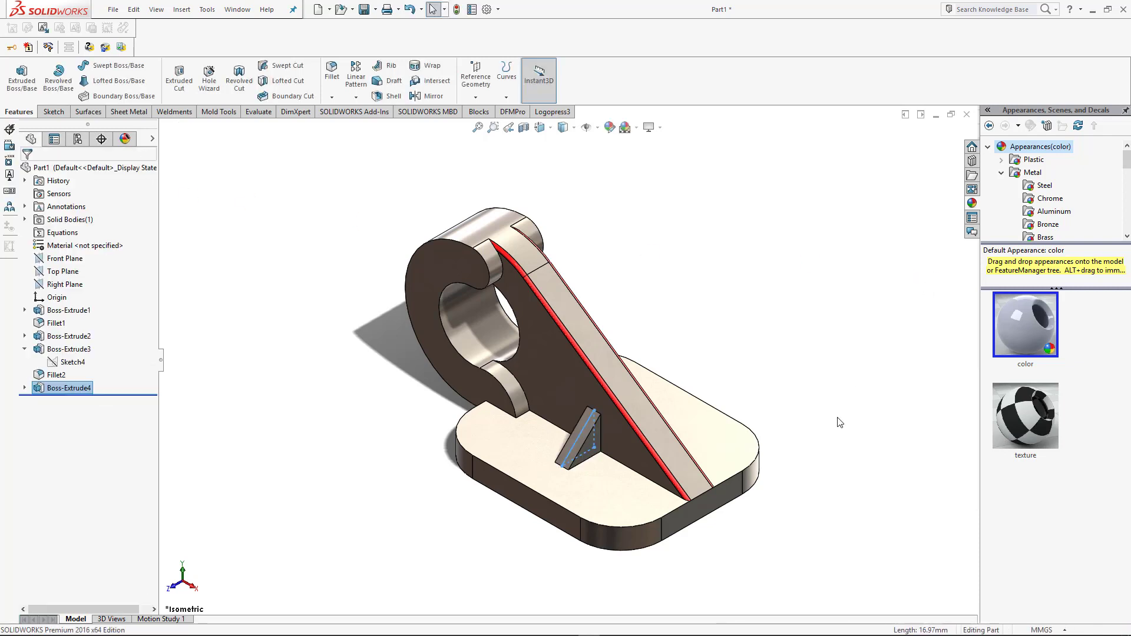
Mirror the triangular gusset about the Front Plane onto the opposite side of the rib.
middle_drag(840, 422, 803, 422)
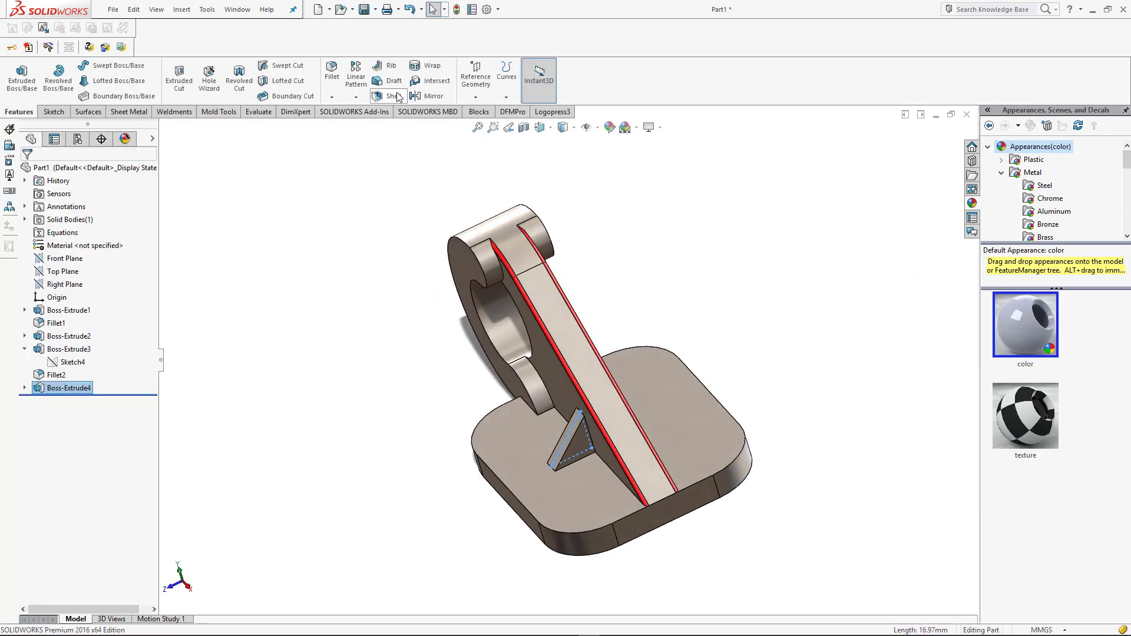
click(432, 96)
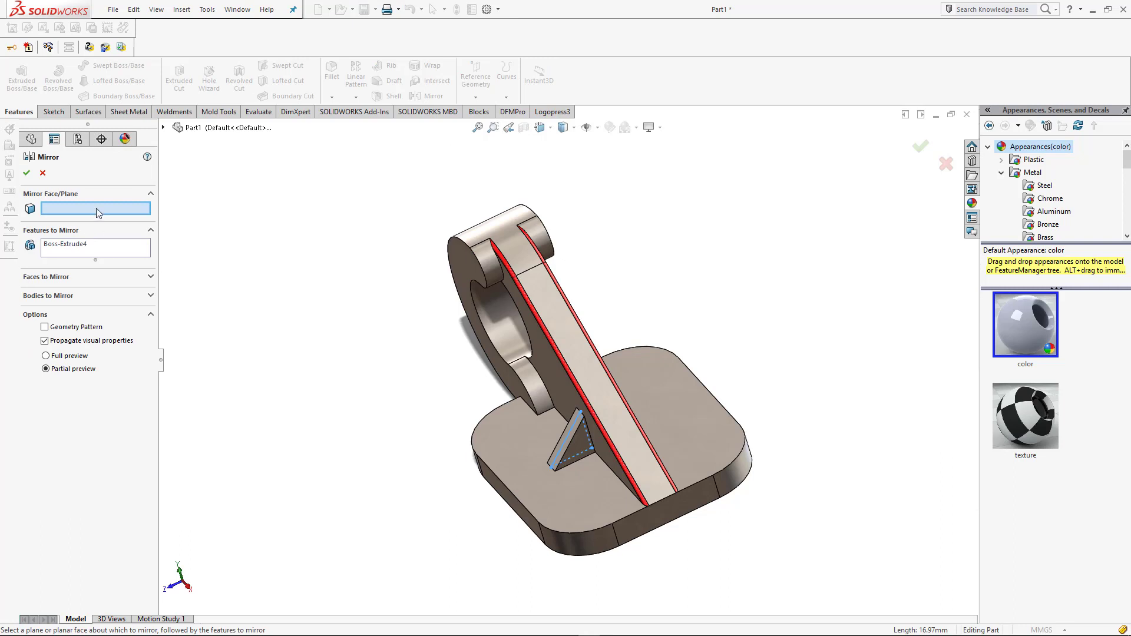
click(164, 128)
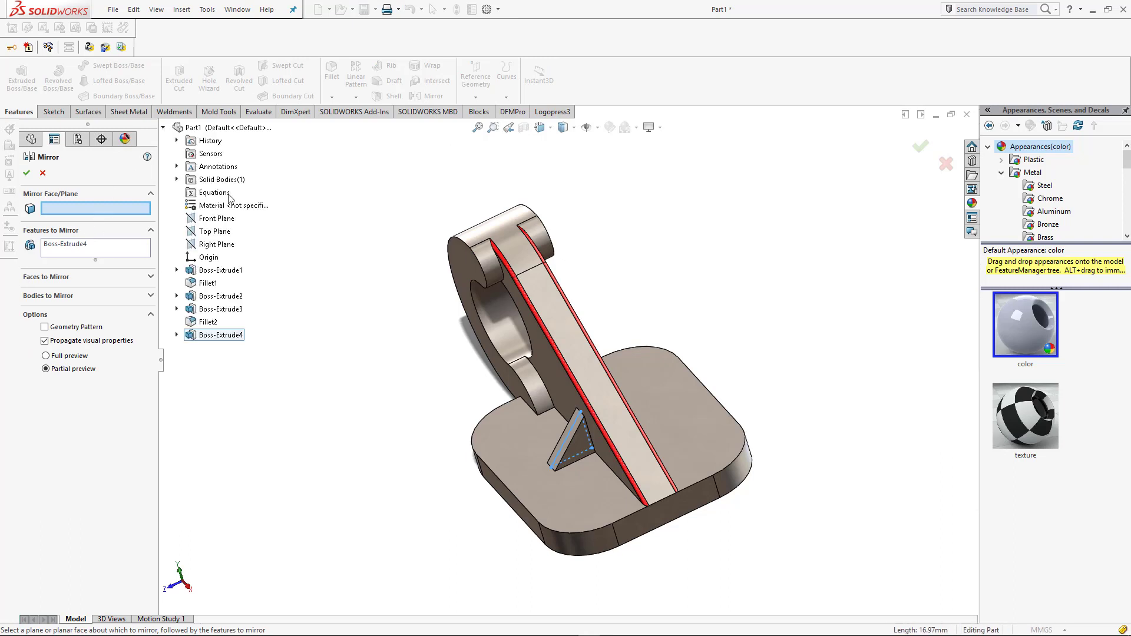
click(216, 233)
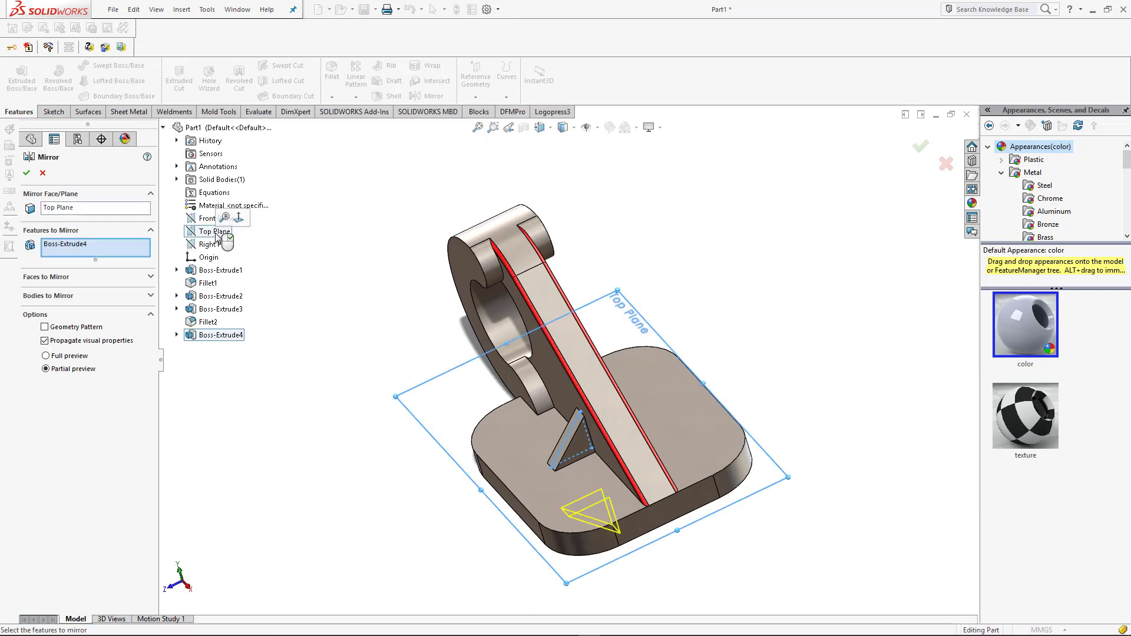
click(63, 211)
right_click(63, 211)
click(88, 220)
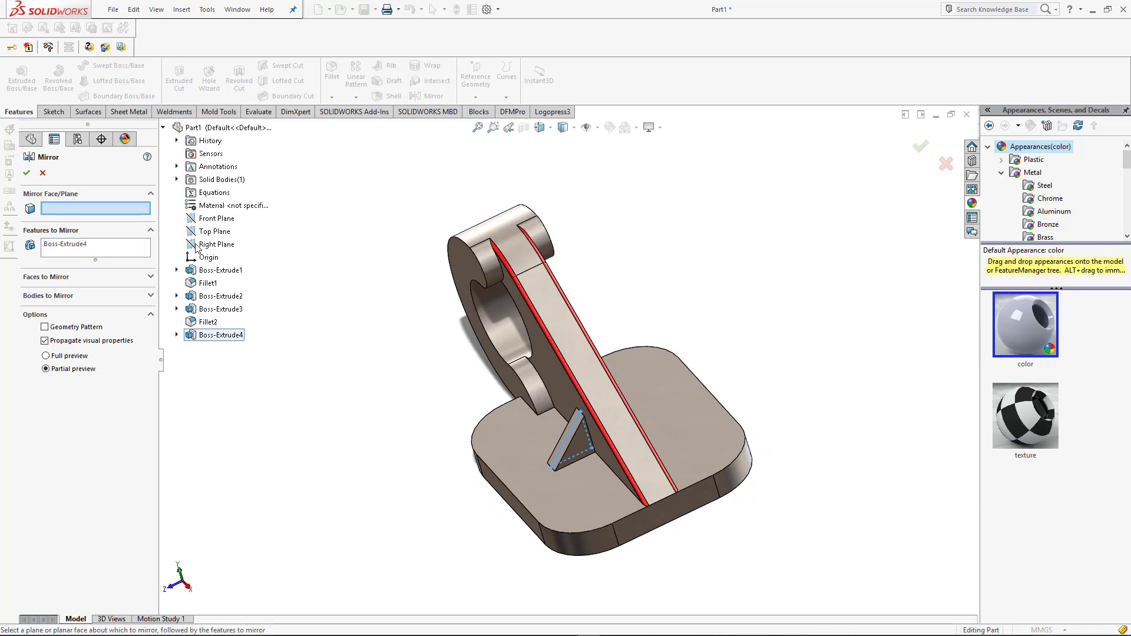
click(215, 219)
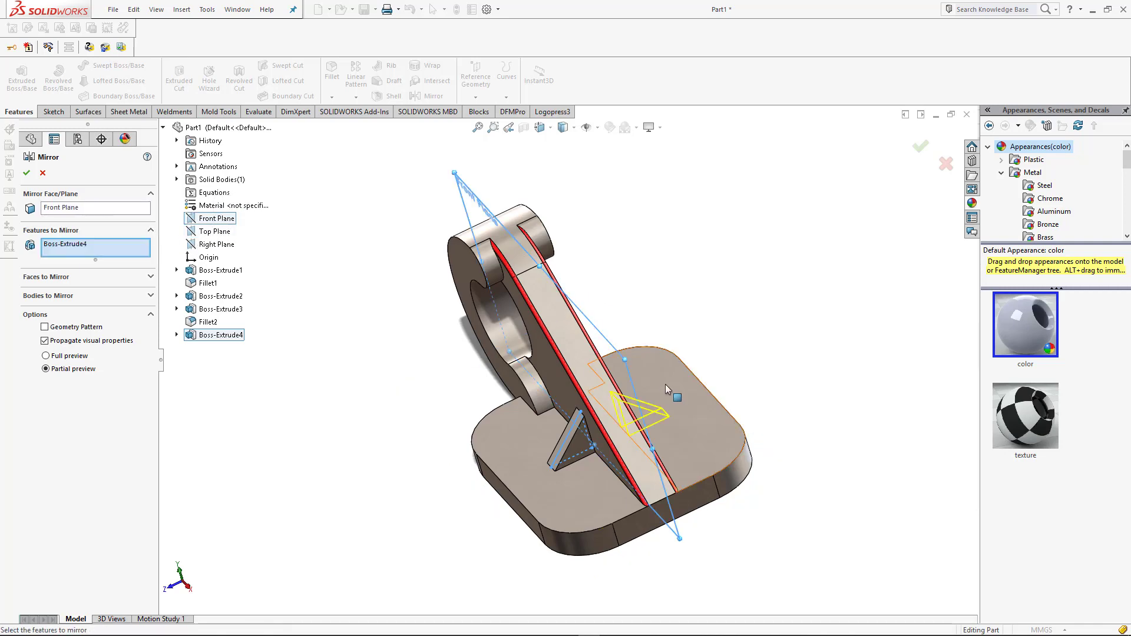
middle_drag(666, 395, 607, 406)
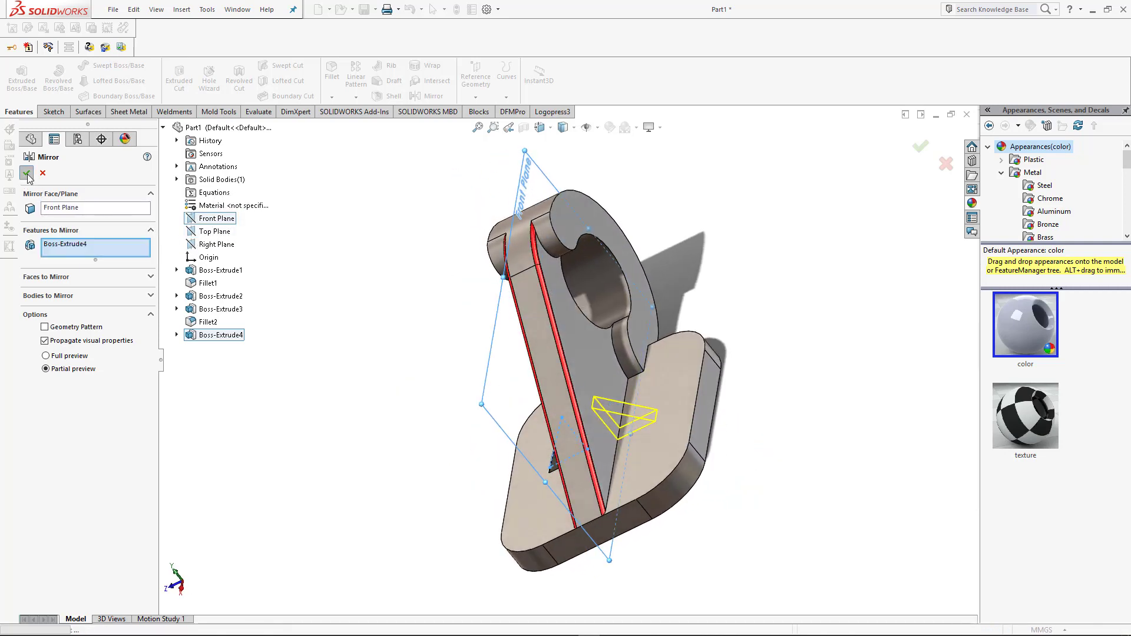
click(27, 173)
key(ctrl+7)
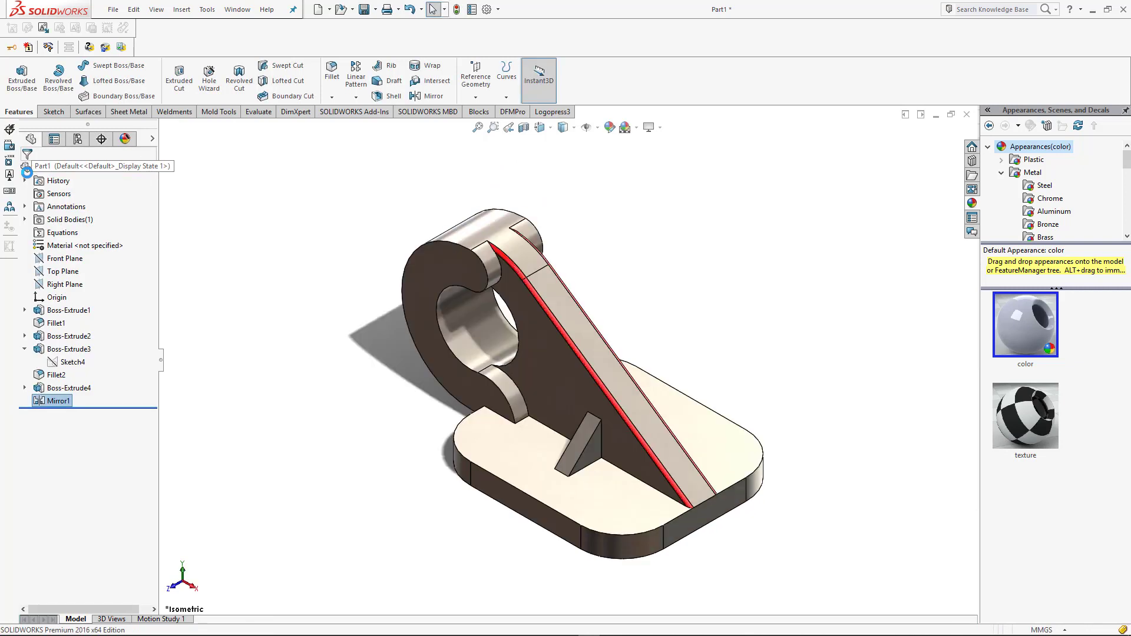
click(706, 291)
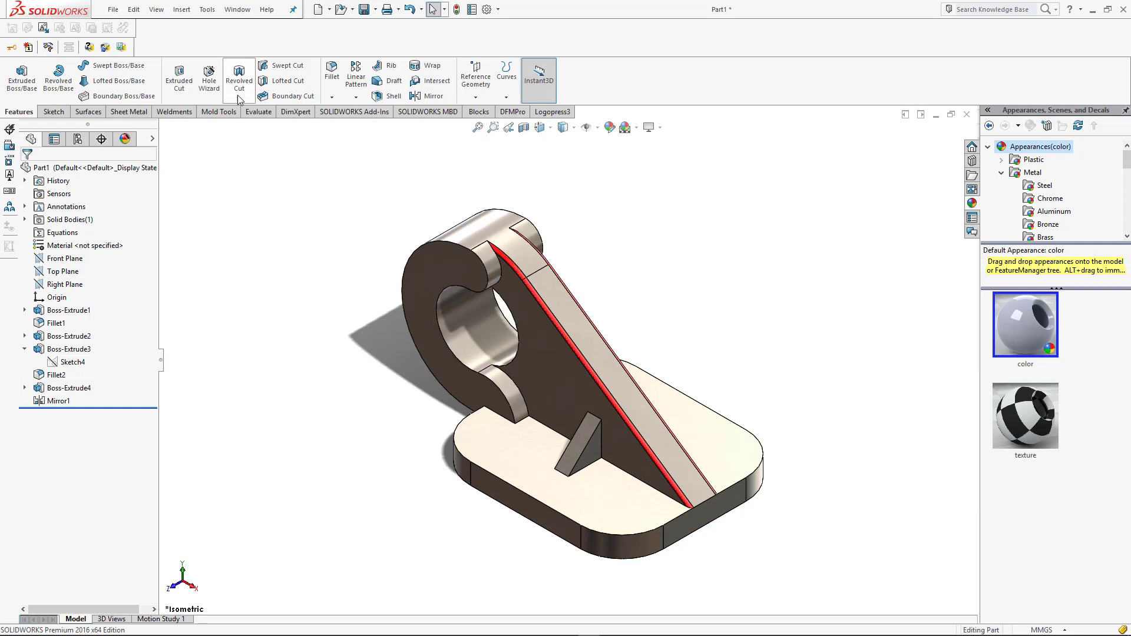
Fillet the two long edges of the sloped face on both triangular gussets with a 2 mm radius.
click(332, 69)
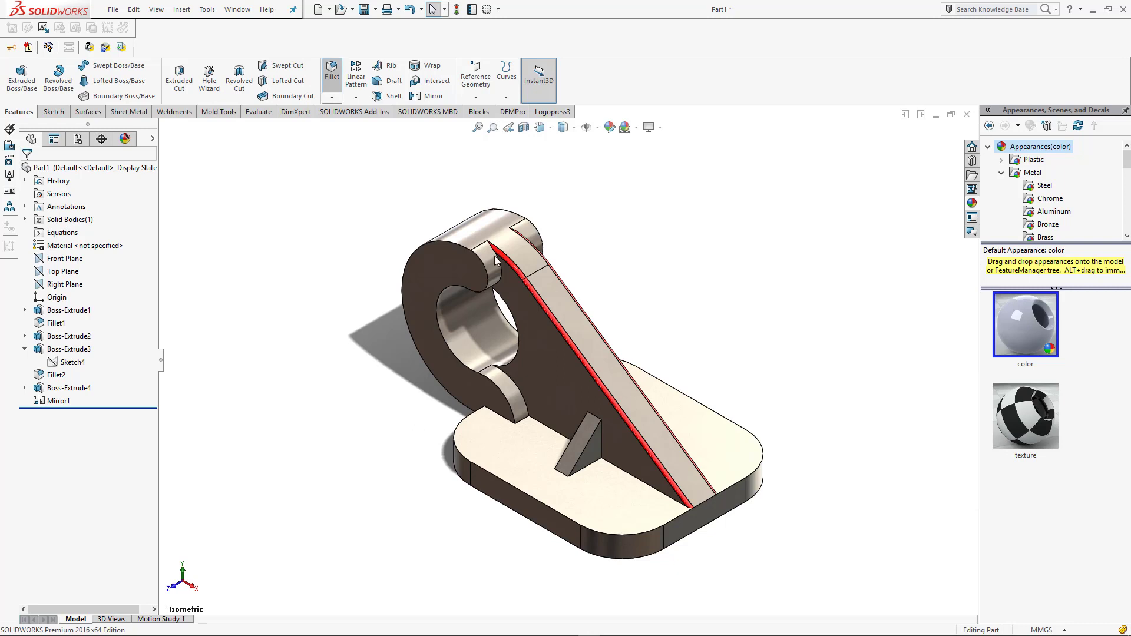
click(589, 442)
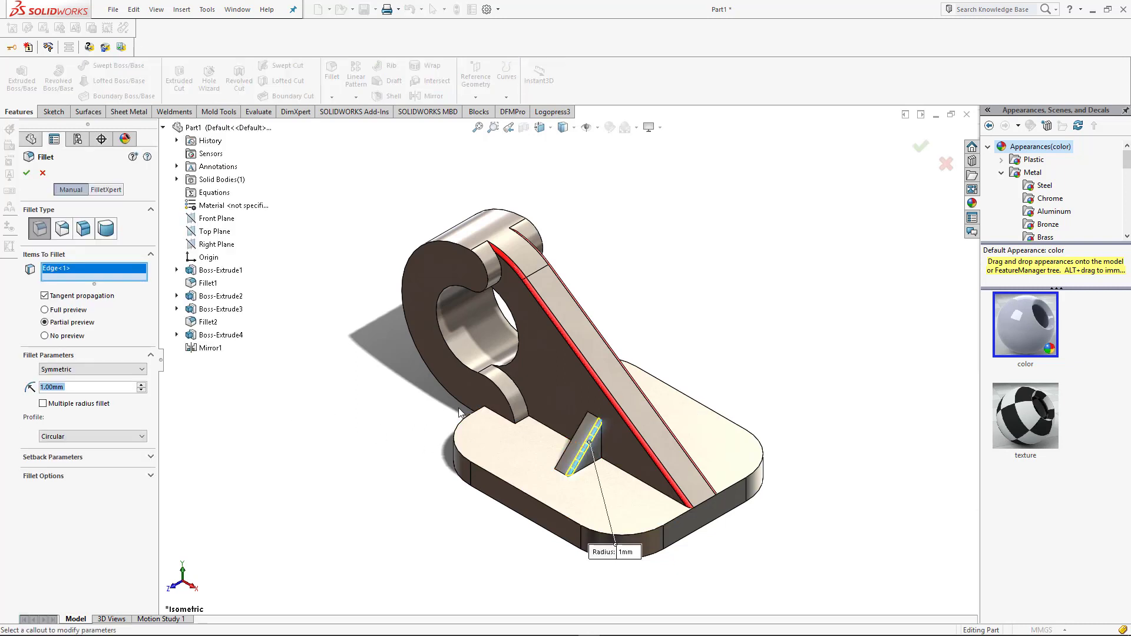
click(575, 439)
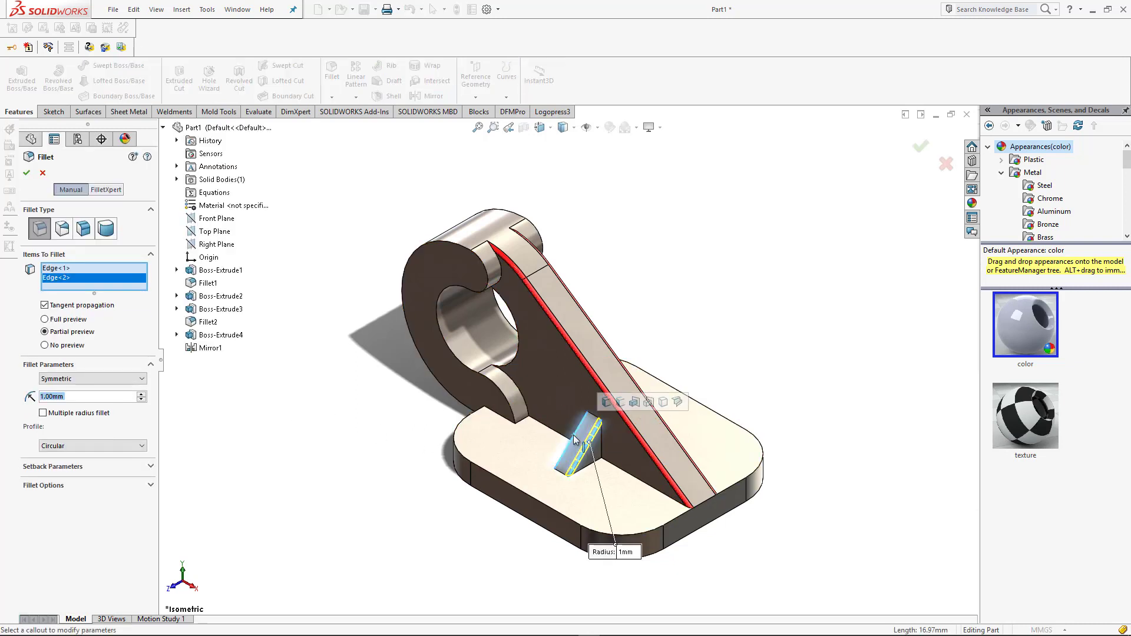
middle_drag(640, 452, 611, 478)
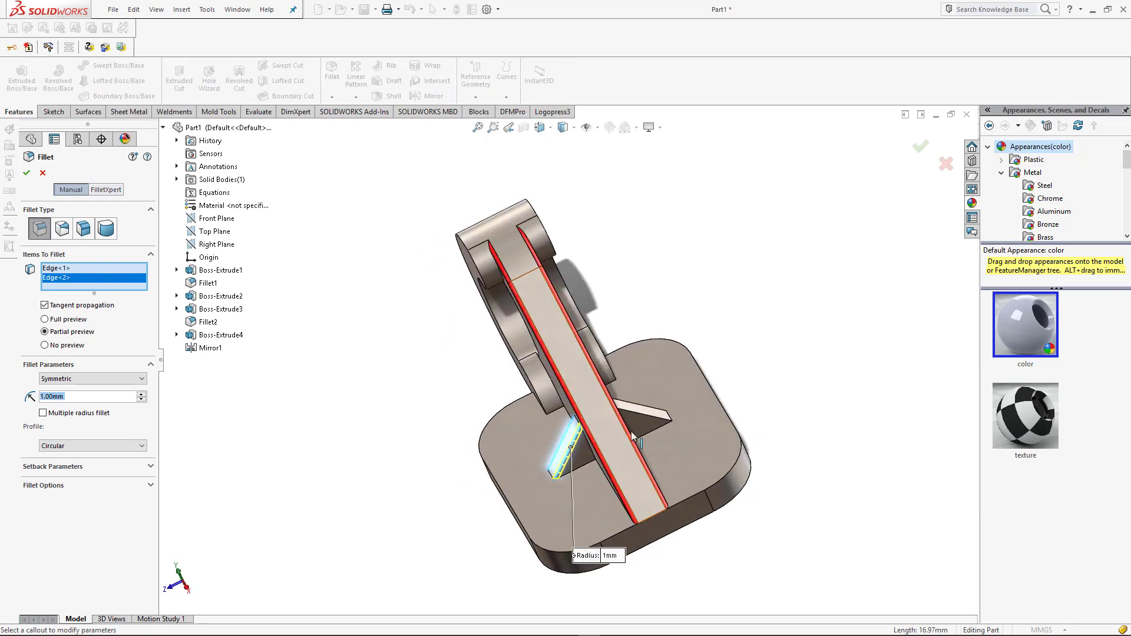
click(639, 416)
middle_drag(639, 416, 631, 414)
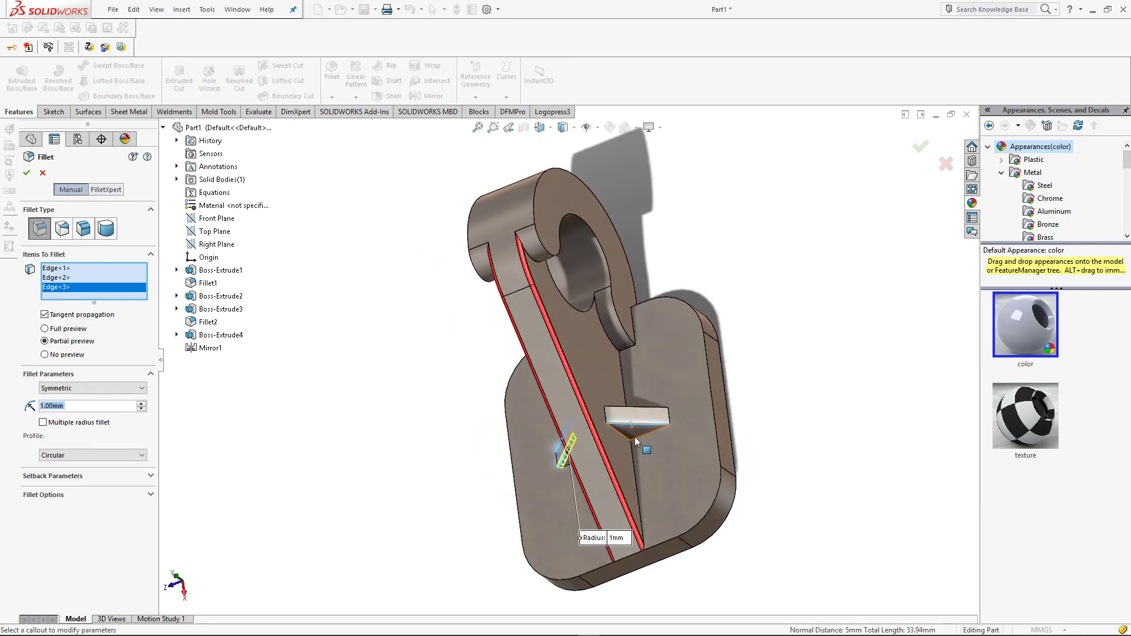
click(636, 411)
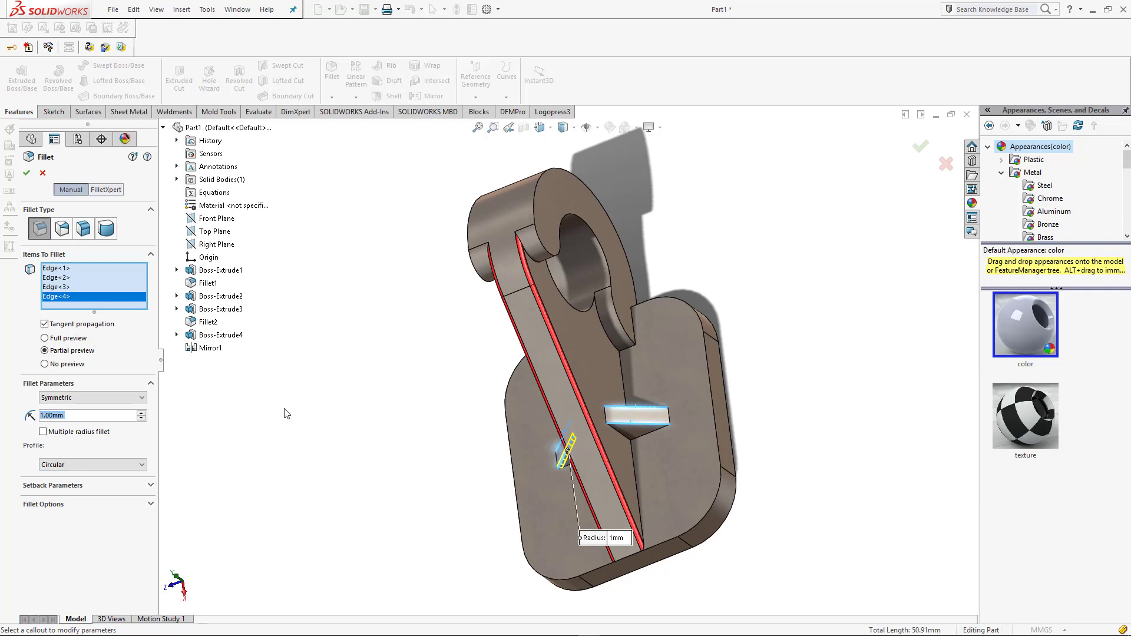
text(2)
key(Return)
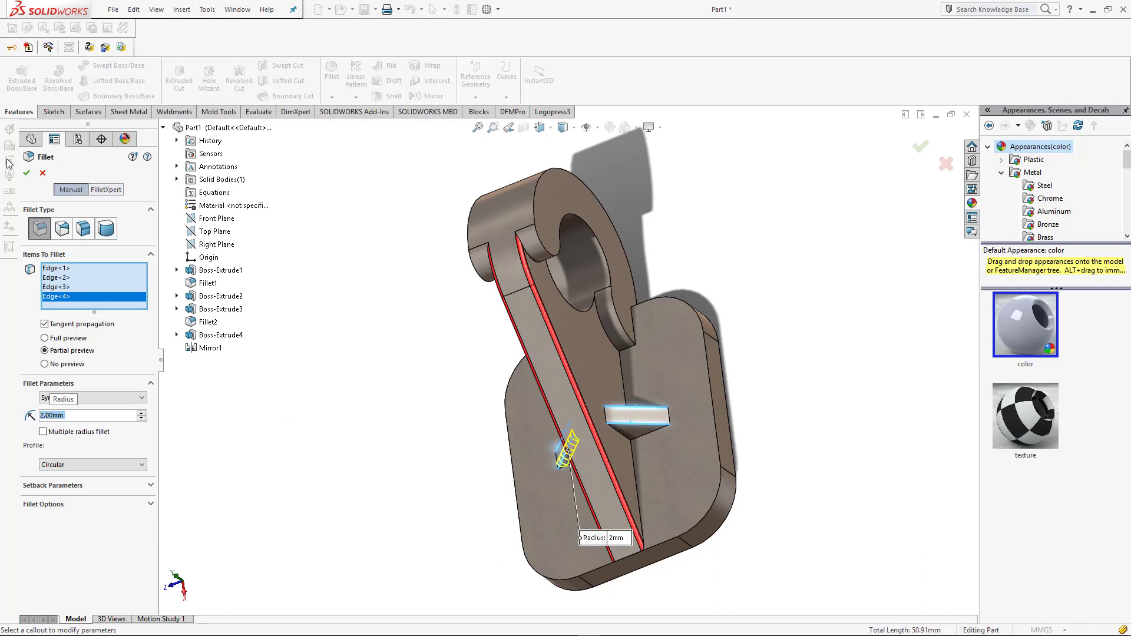
click(27, 173)
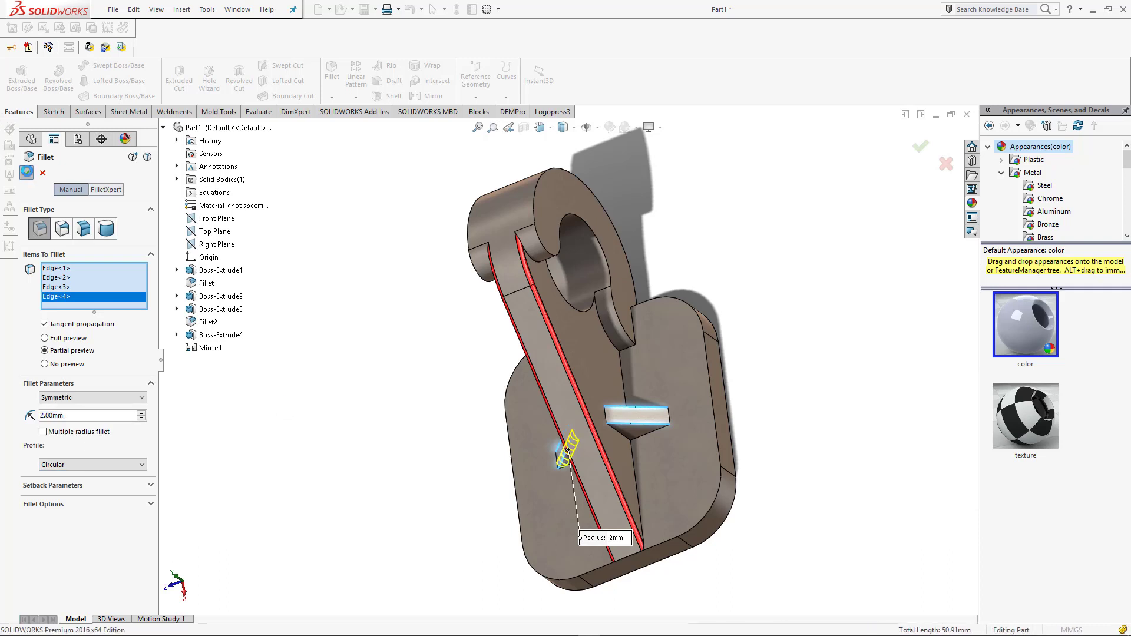
key(ctrl+7)
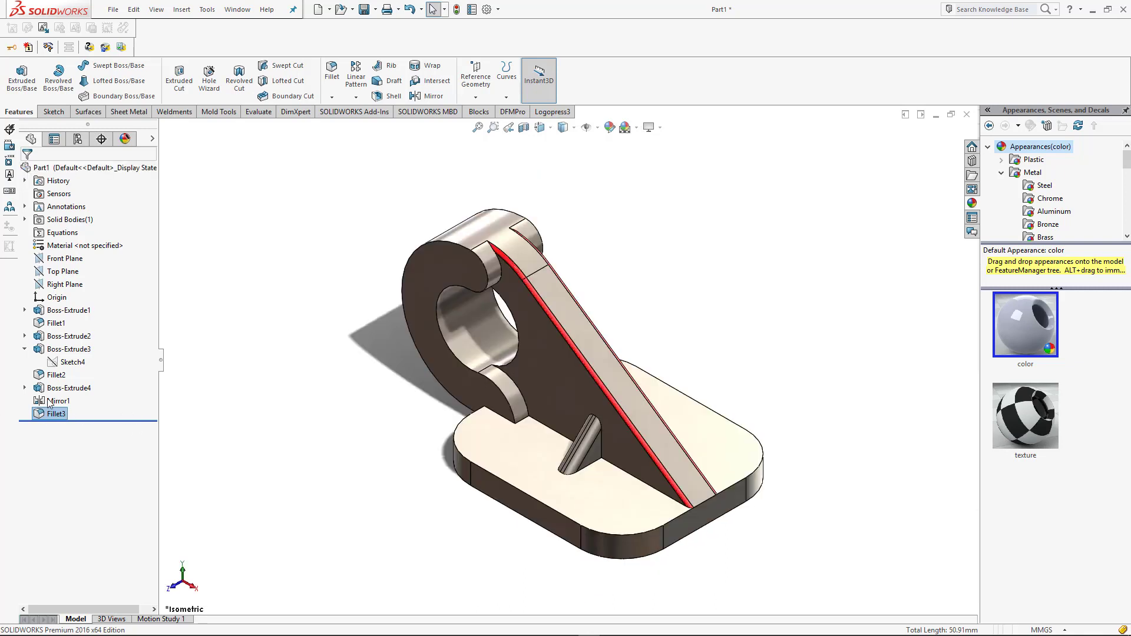
Copy the red appearance of the rib's edge fillet and paste it onto the triangular gussets' fillet feature.
click(55, 376)
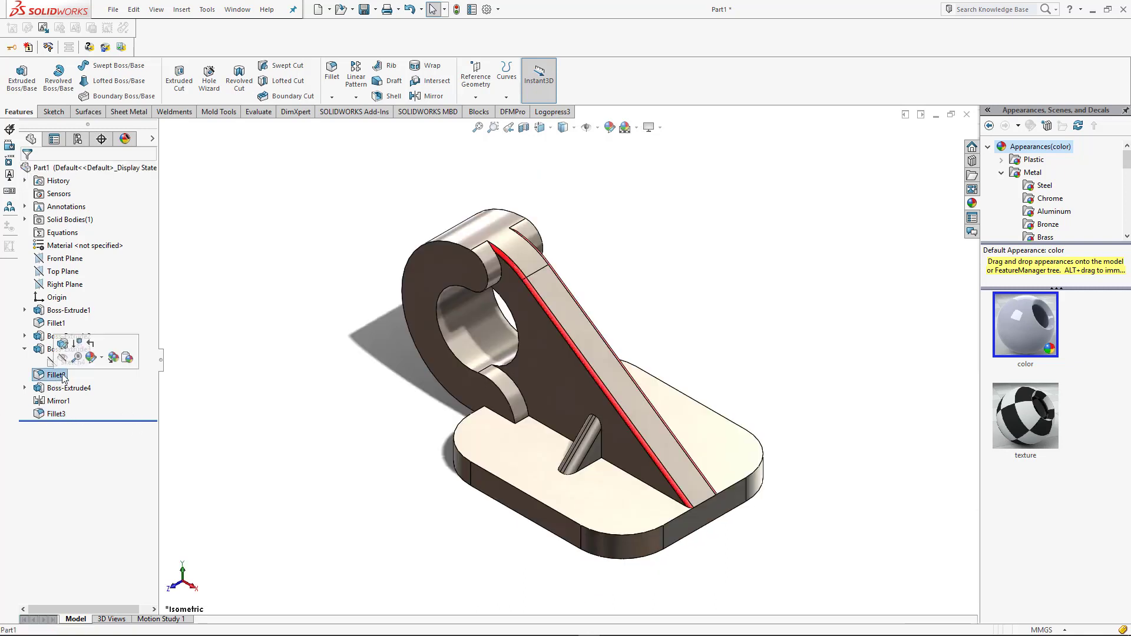
click(118, 358)
click(59, 417)
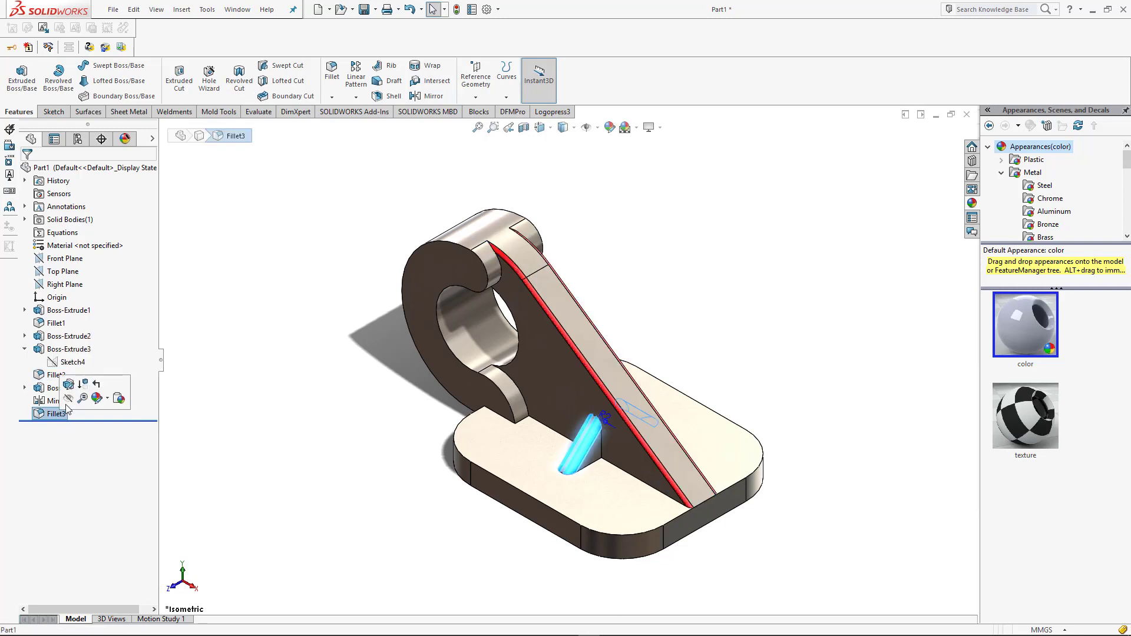
click(126, 403)
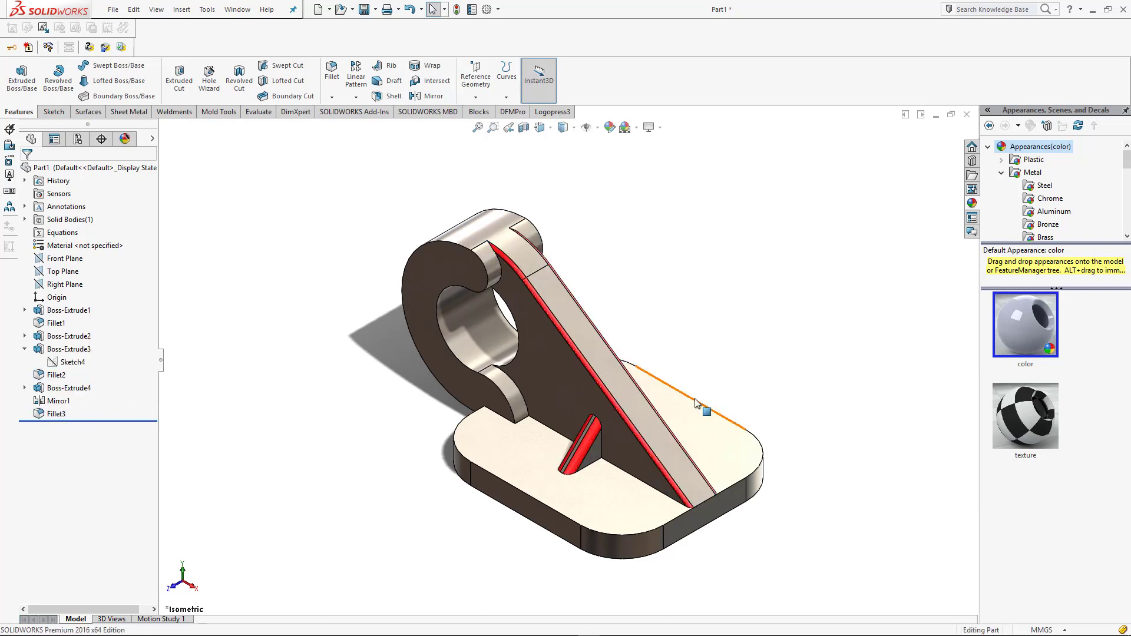
Edit the triangular gussets' fillet feature and set its radius to 1 mm.
scroll(788, 403, up, 2)
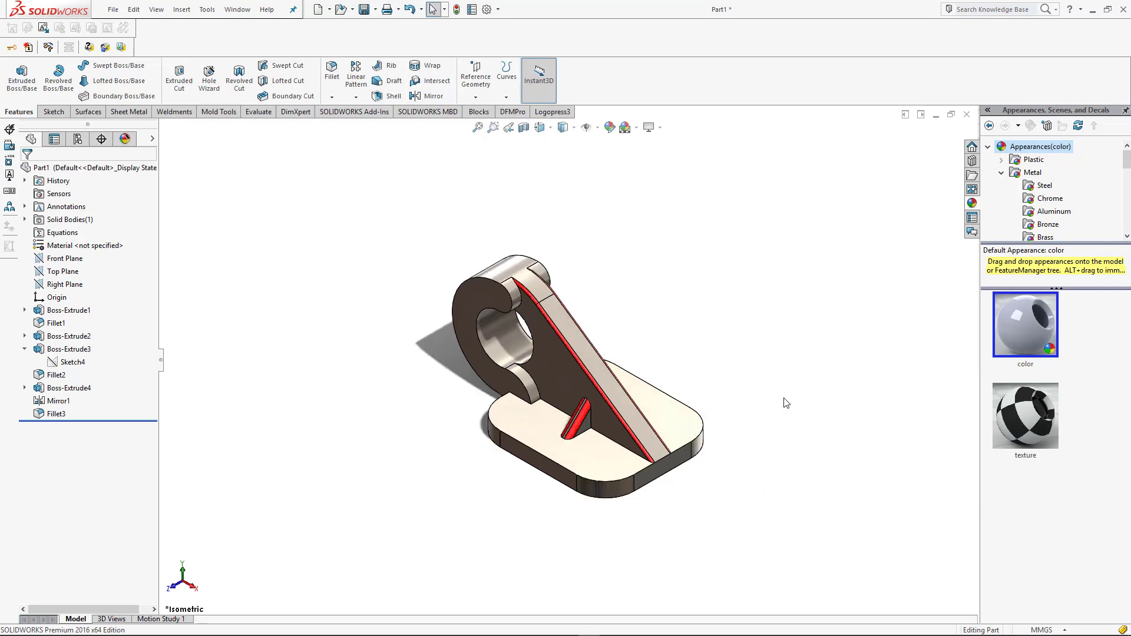
click(53, 415)
click(64, 384)
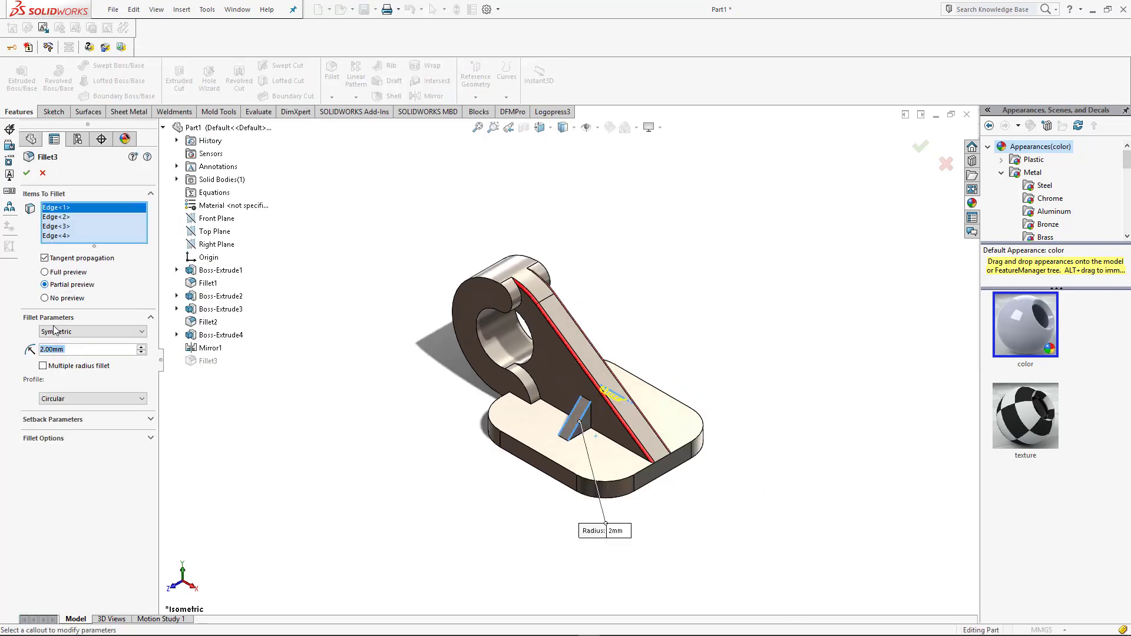
text(1)
key(Return)
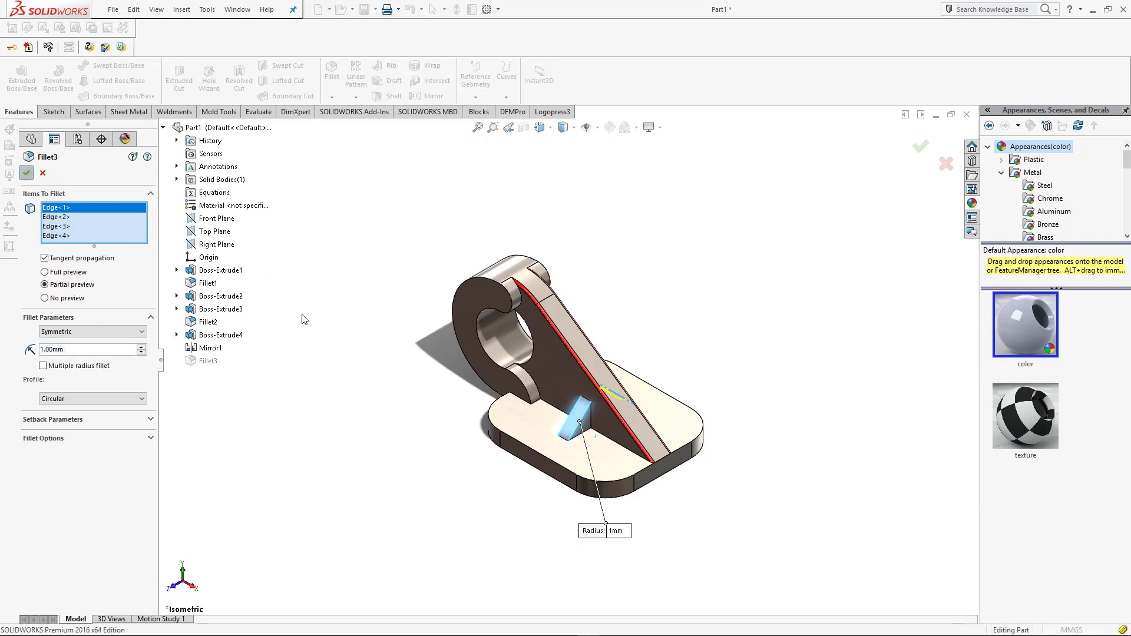
key(Return)
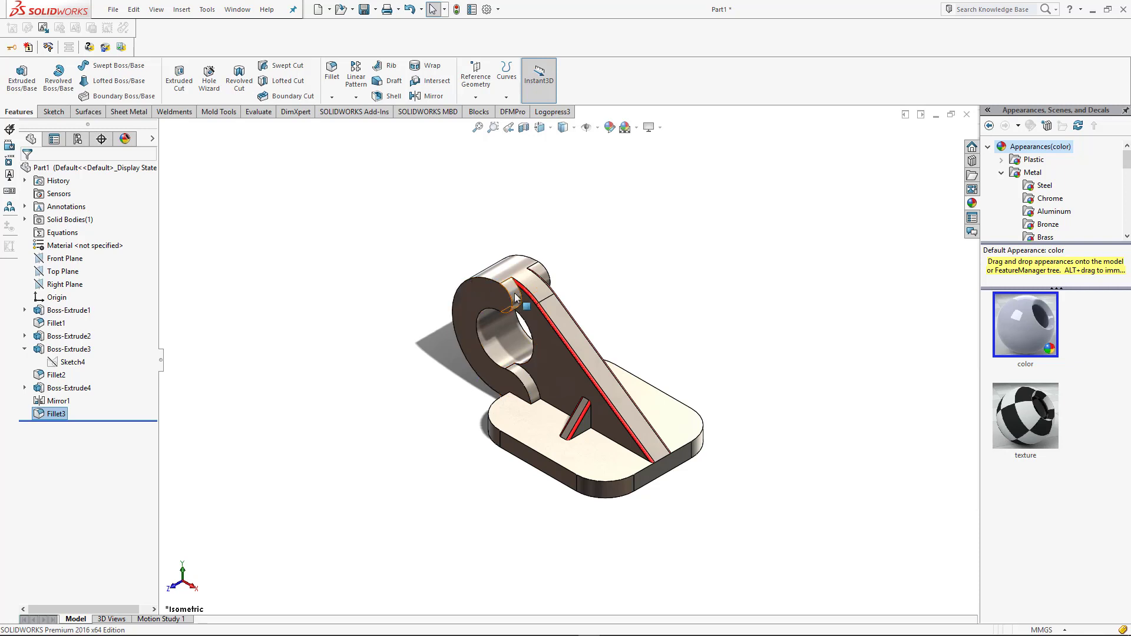
Try to fillet the outer and adjoining curved edges on both sides of the C-shaped boss with a 3 mm radius.
click(331, 71)
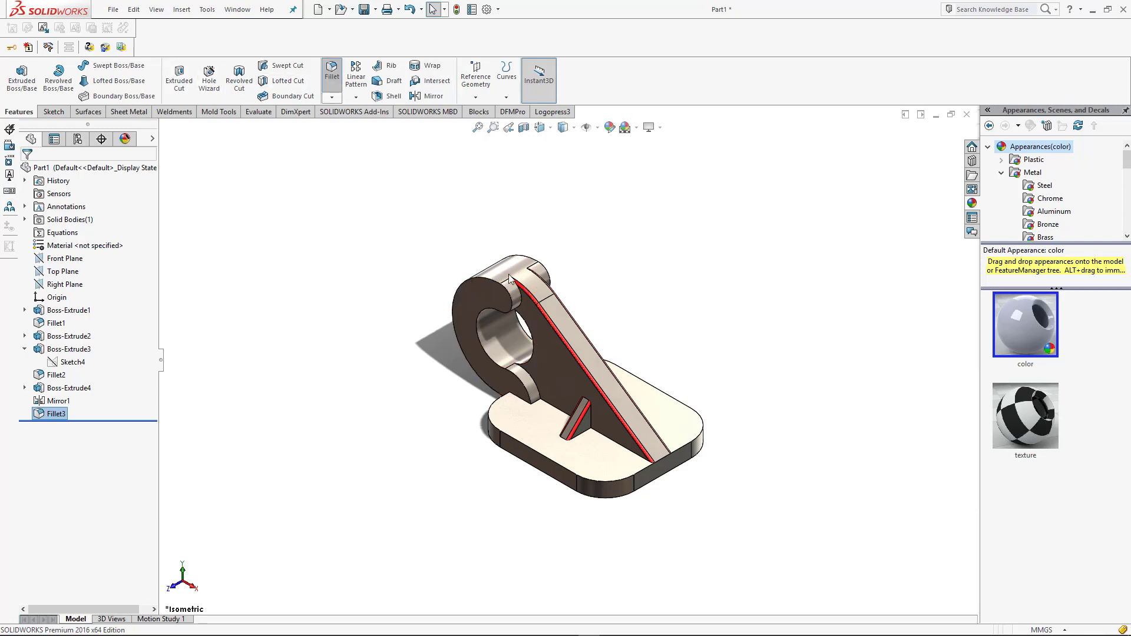
click(479, 276)
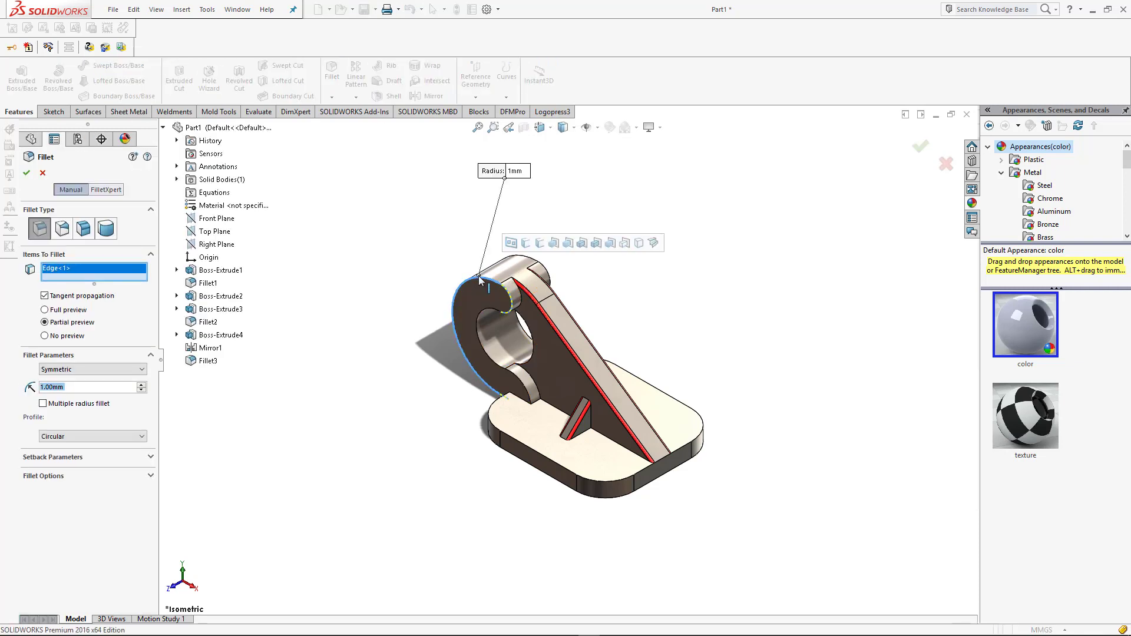
click(545, 246)
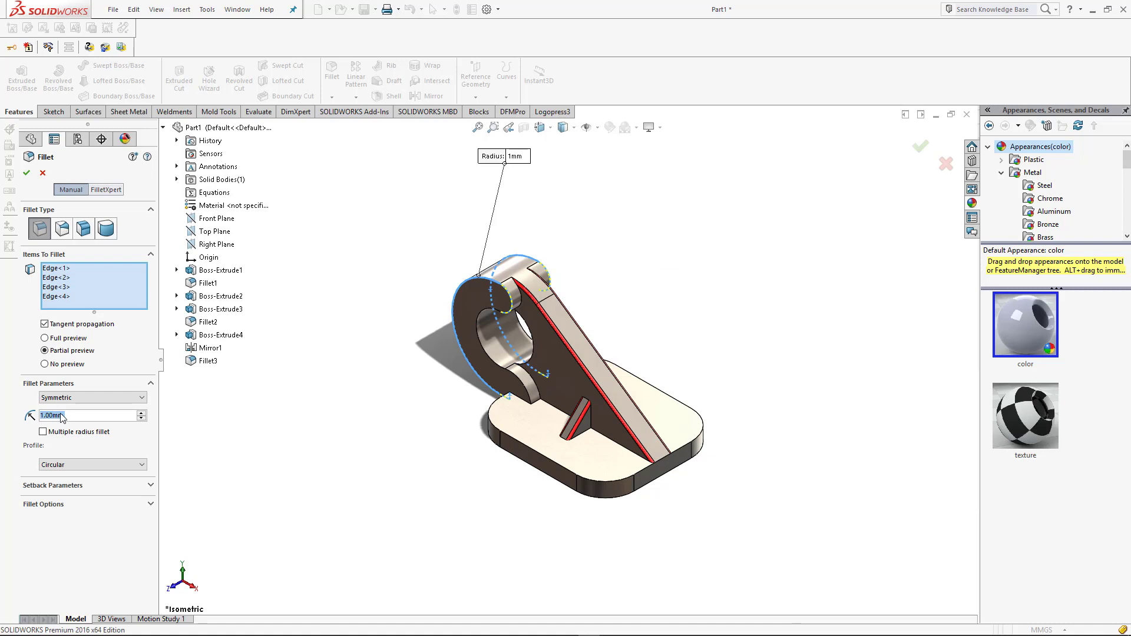
text(3)
key(Return)
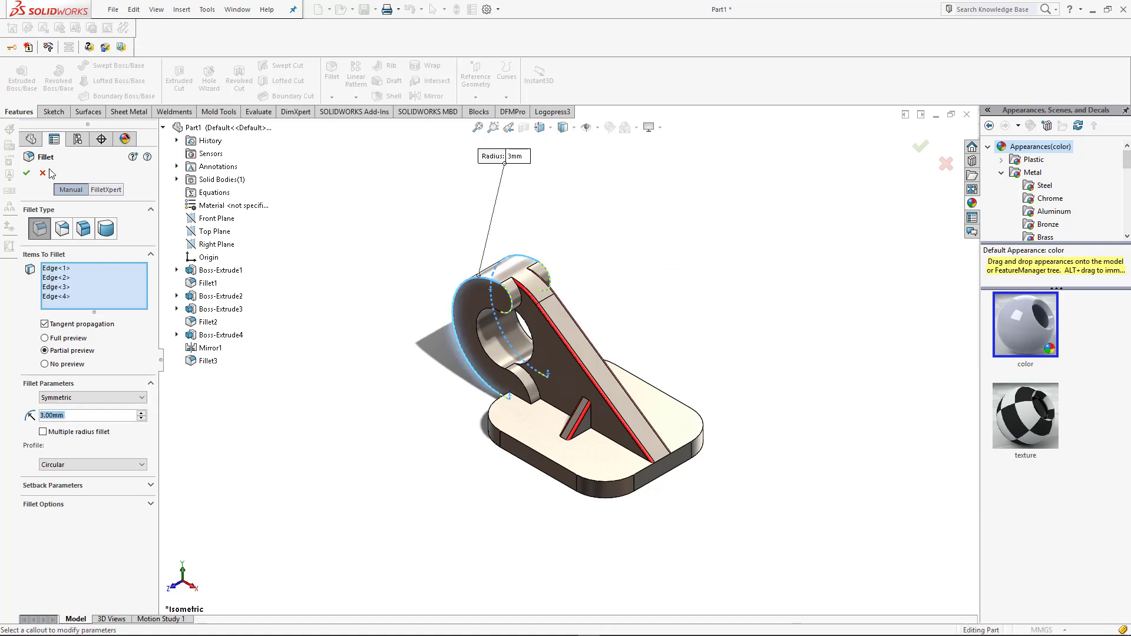
click(27, 173)
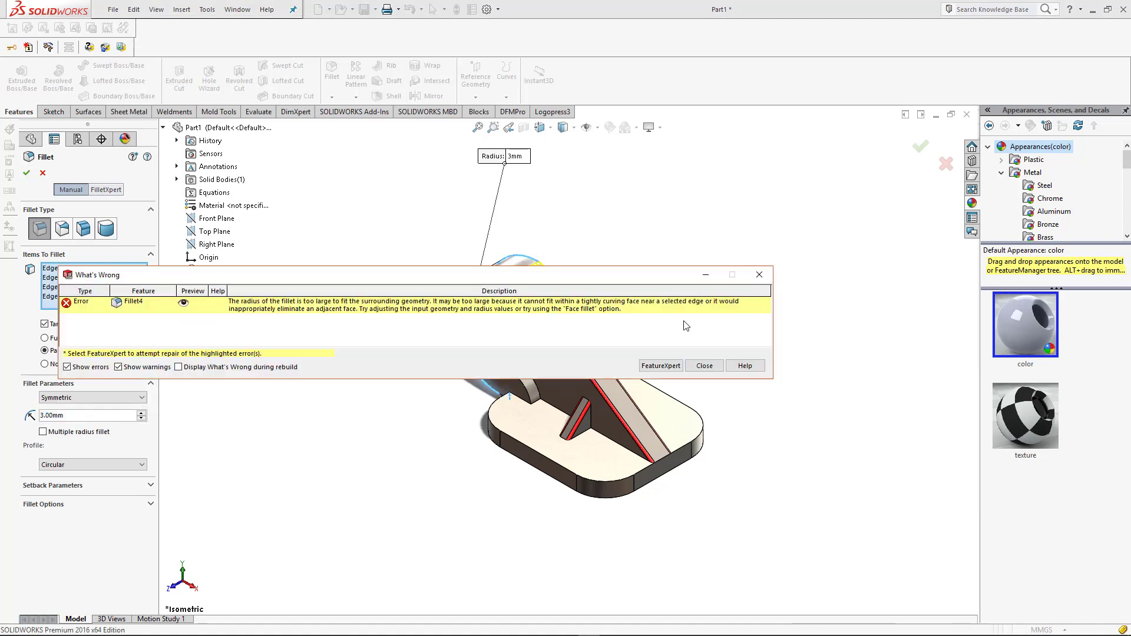
click(759, 275)
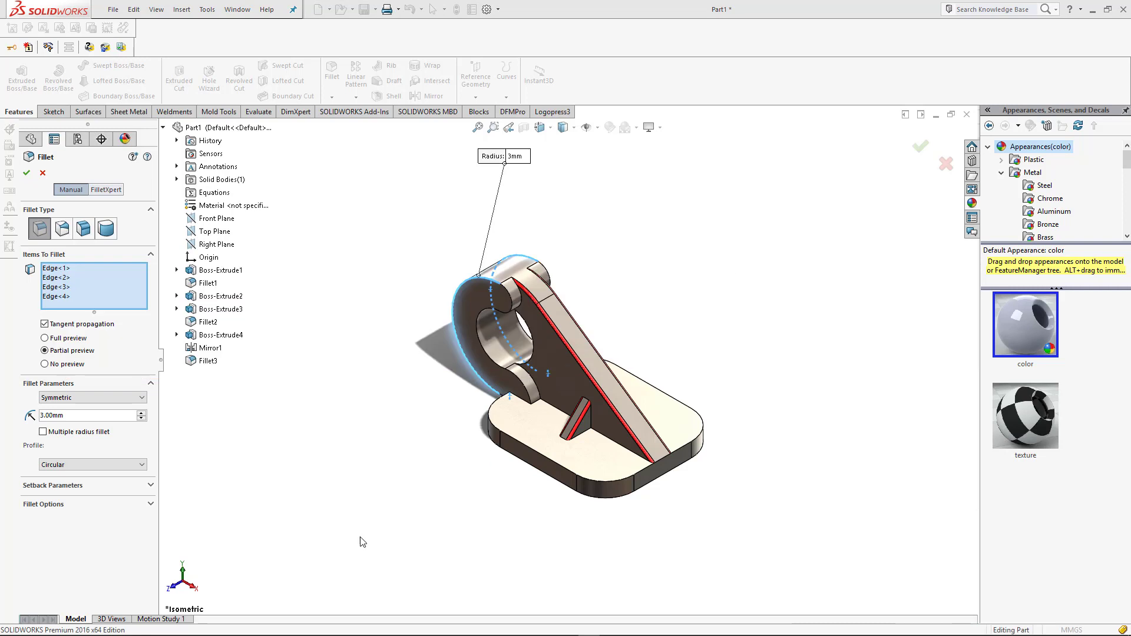
Reduce the boss edge fillet's radius to 2 mm and try to apply it to the same selected edges.
double_click(72, 416)
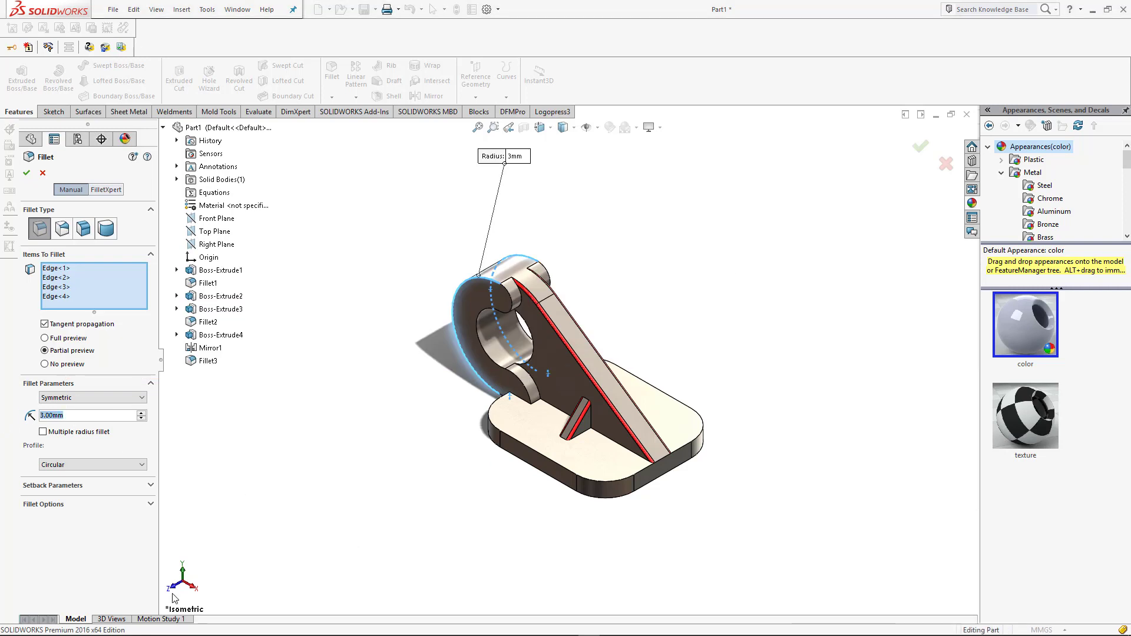
text(2)
key(Return)
click(26, 173)
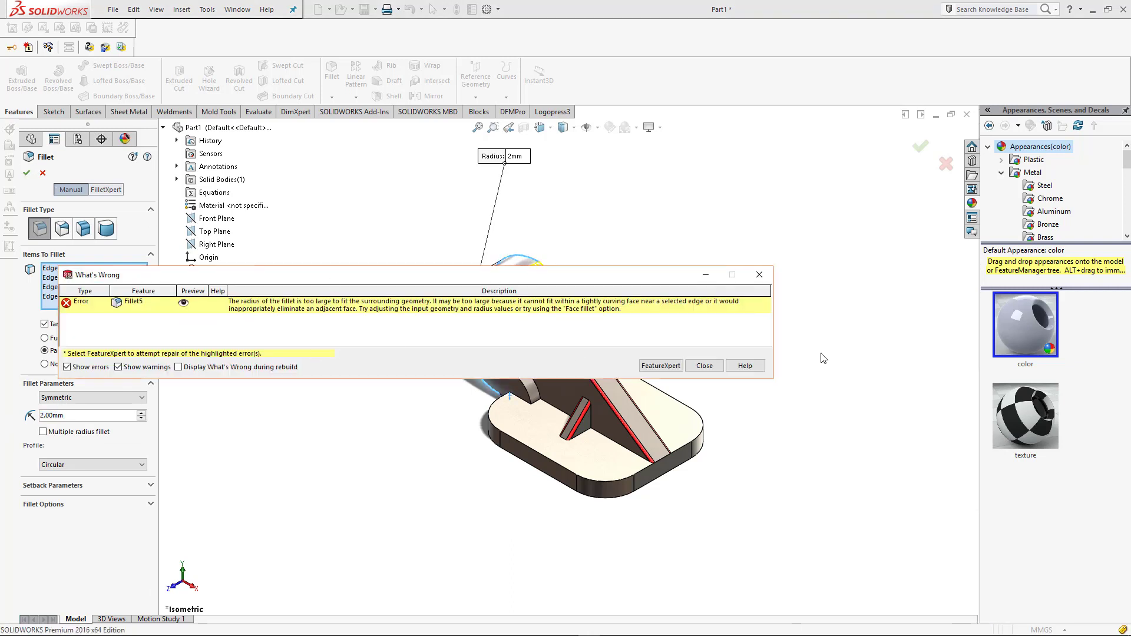
click(707, 366)
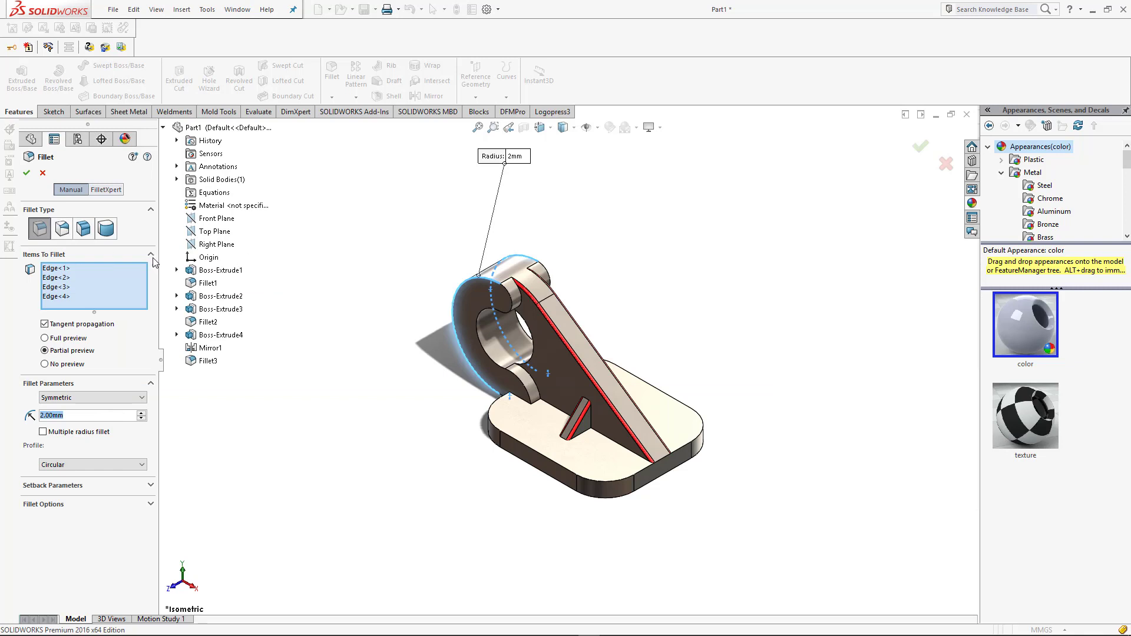
Clear the fillet selection and fillet the outer and inner outline edges of the C-shaped boss's front face with a 2 mm radius.
right_click(54, 289)
click(80, 291)
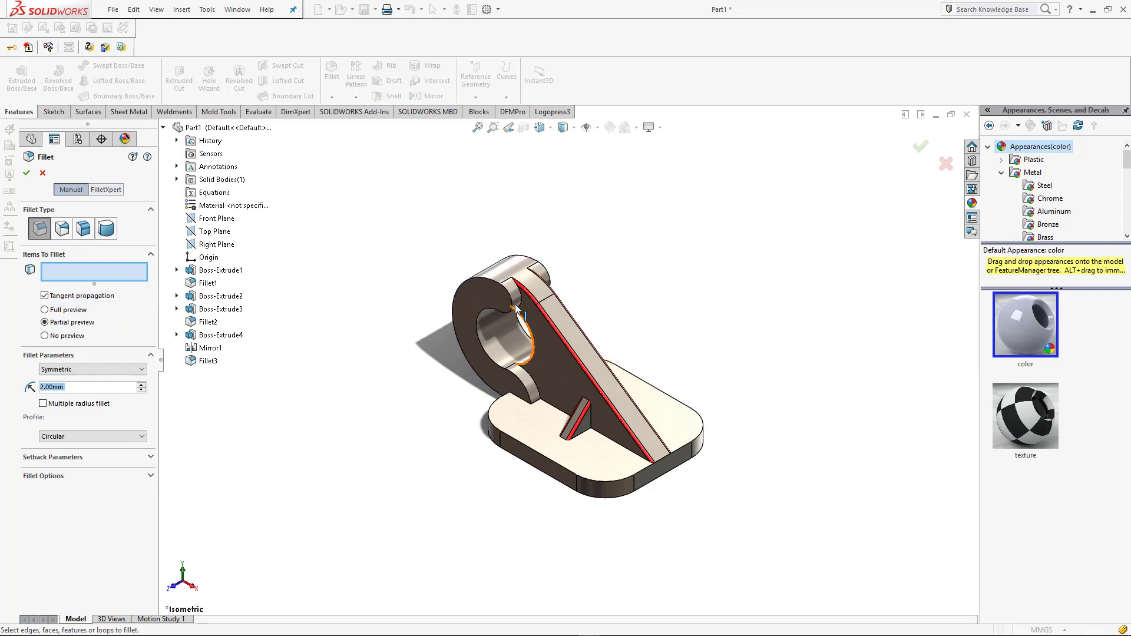
click(497, 285)
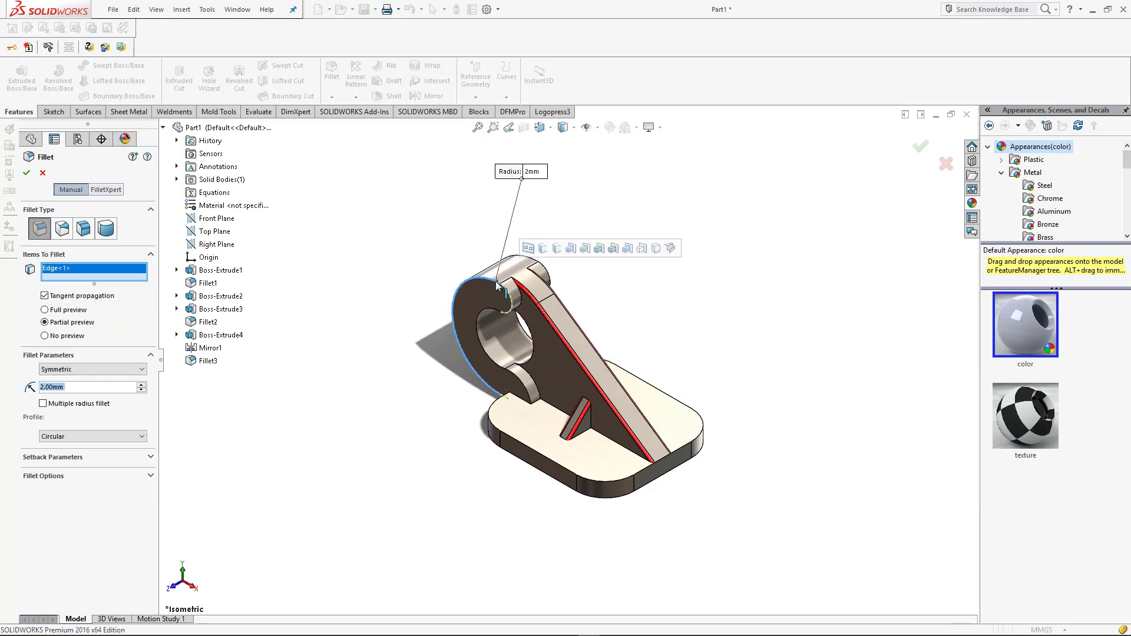
click(482, 318)
click(516, 396)
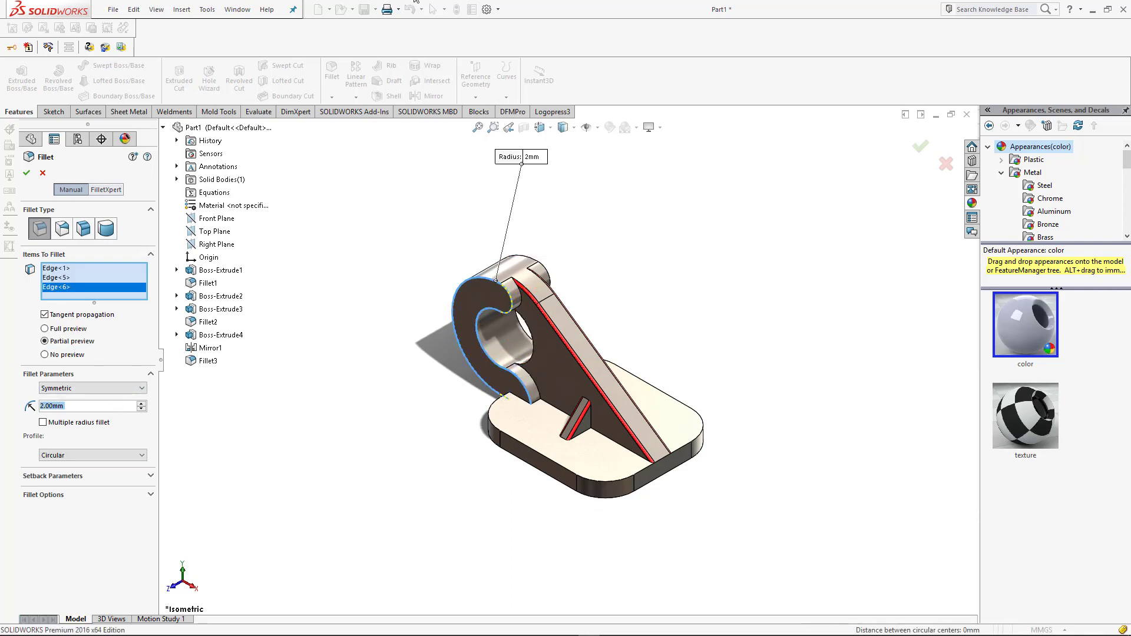
click(27, 173)
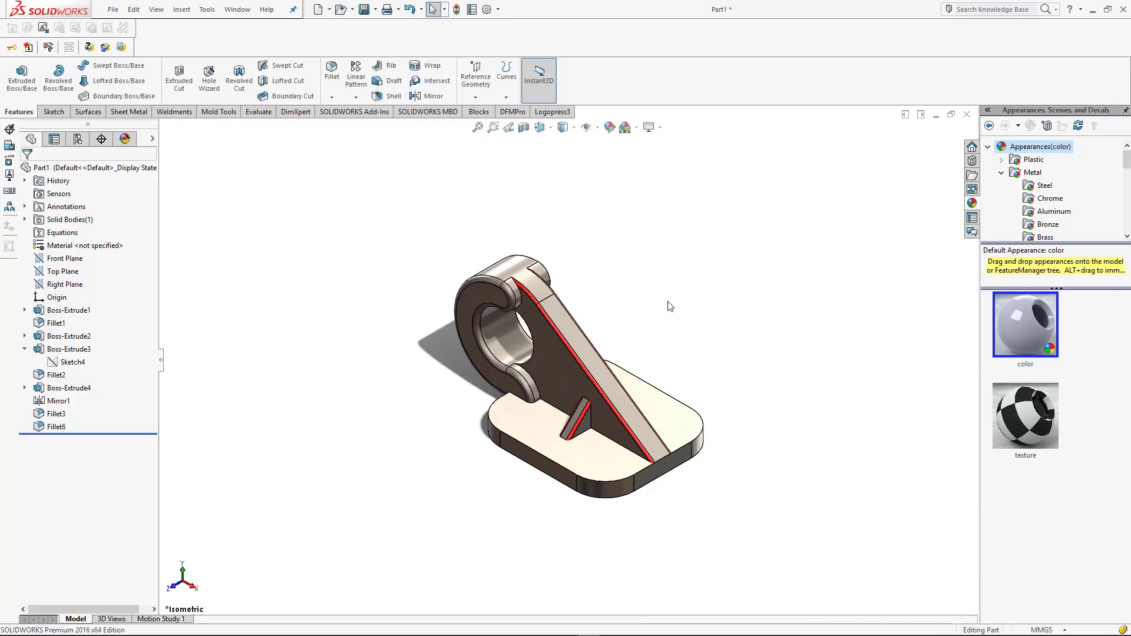
Fillet the outer and inner outline edges of the C-shaped boss's opposite face with a 2 mm radius.
middle_drag(669, 306, 571, 292)
scroll(571, 292, down, 5)
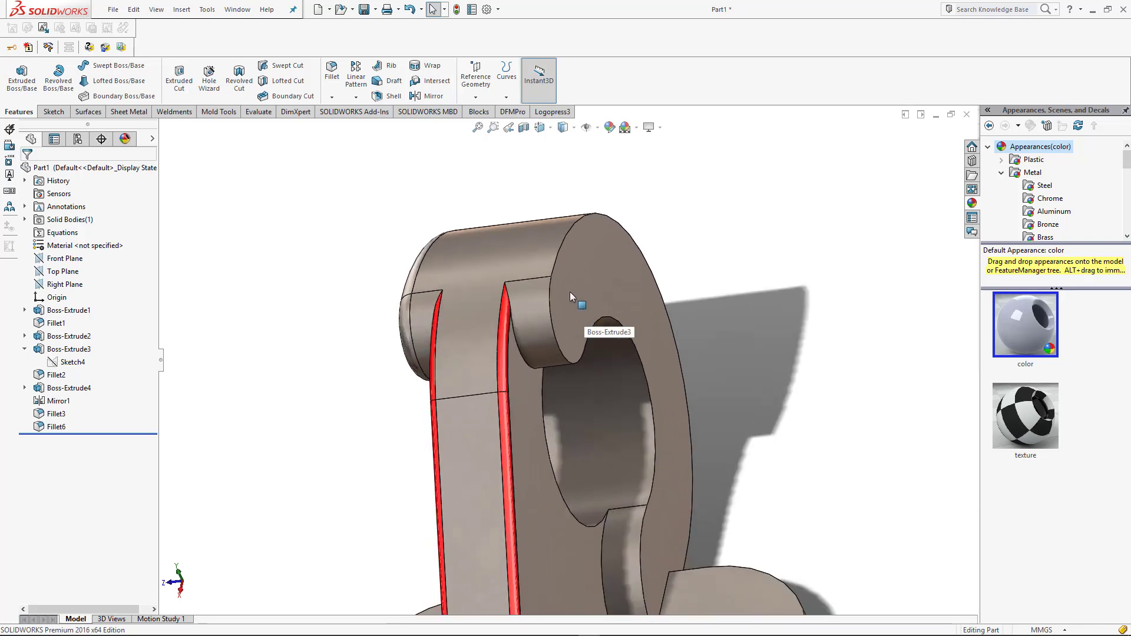
click(332, 72)
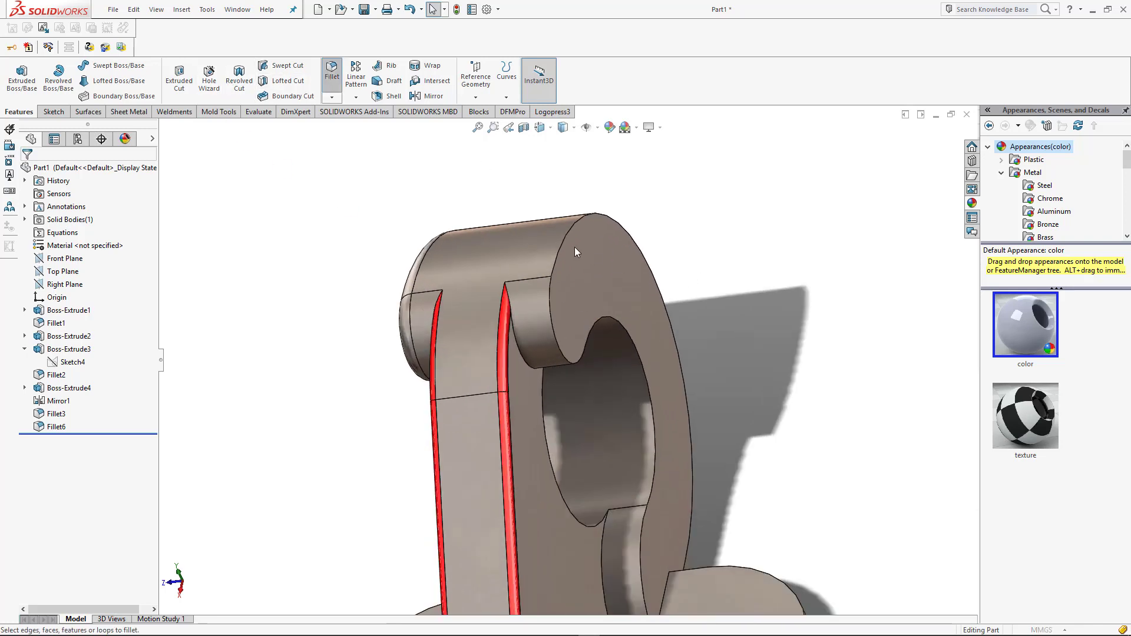
click(566, 239)
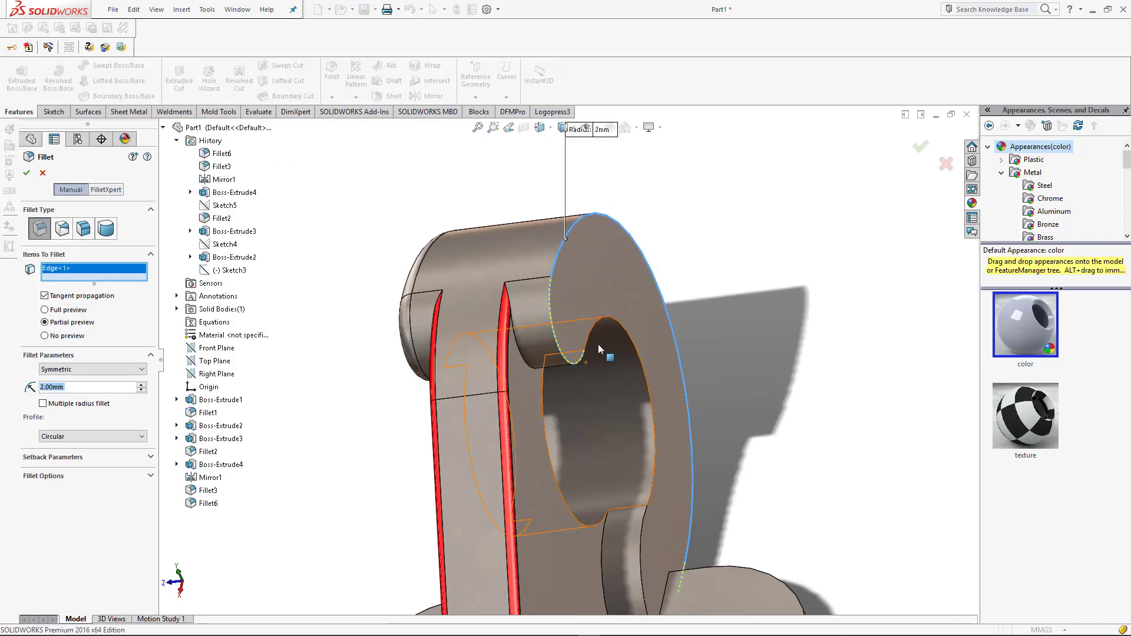
click(615, 326)
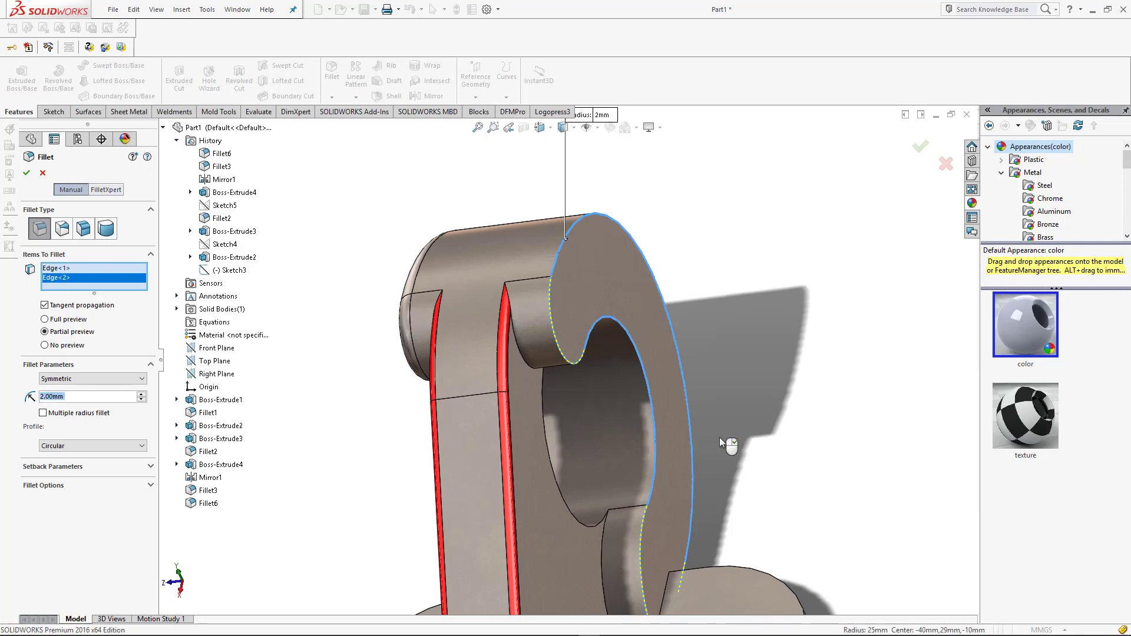
middle_drag(729, 446, 186, 411)
click(27, 173)
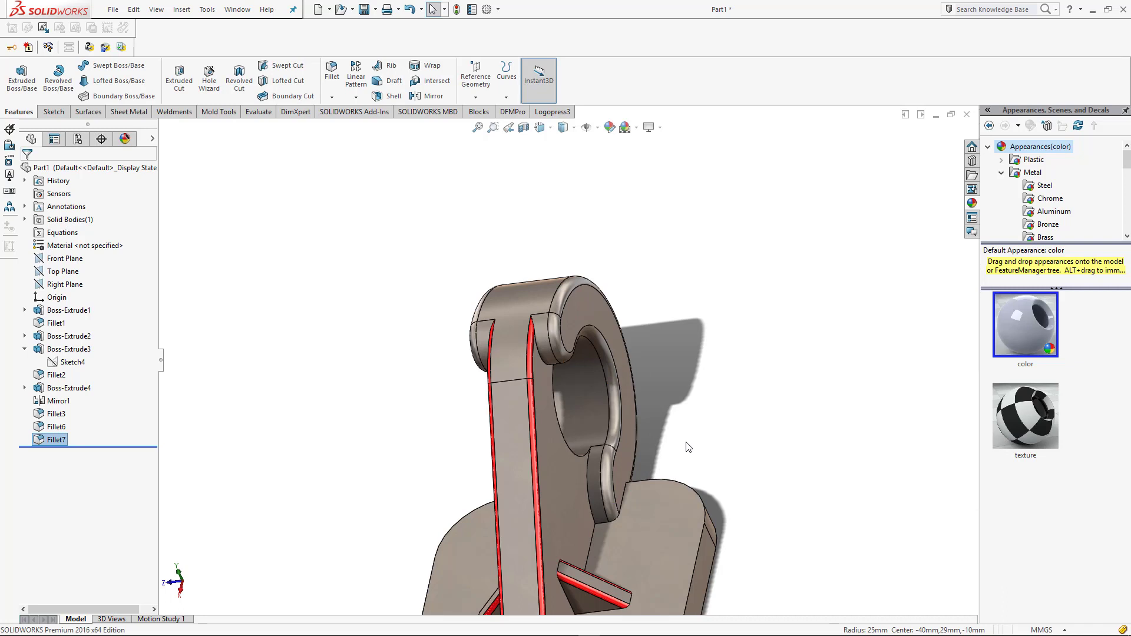
Paste the copied red appearance onto the whole fillet feature on the front side of the C-shaped boss.
scroll(688, 447, up, 5)
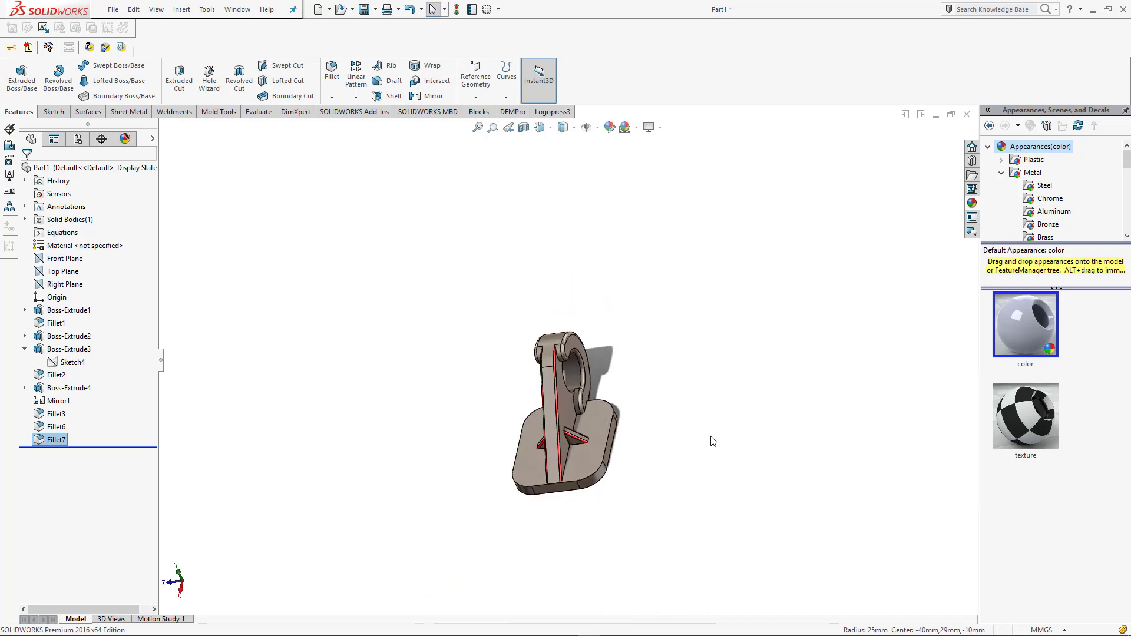
middle_drag(710, 442, 788, 399)
key(ctrl+7)
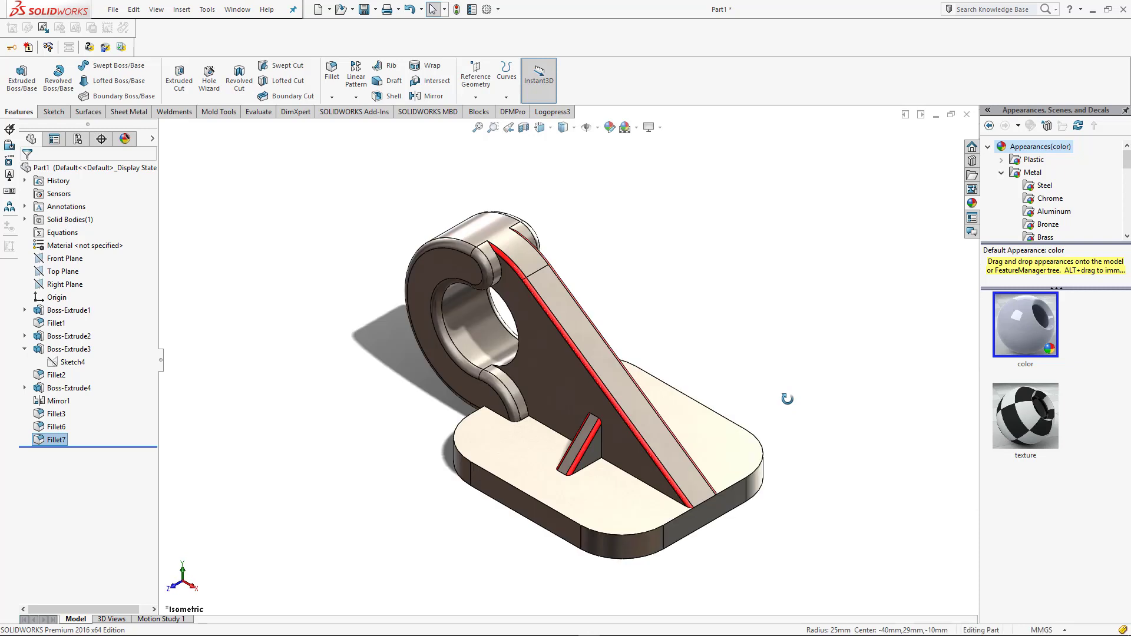
click(507, 398)
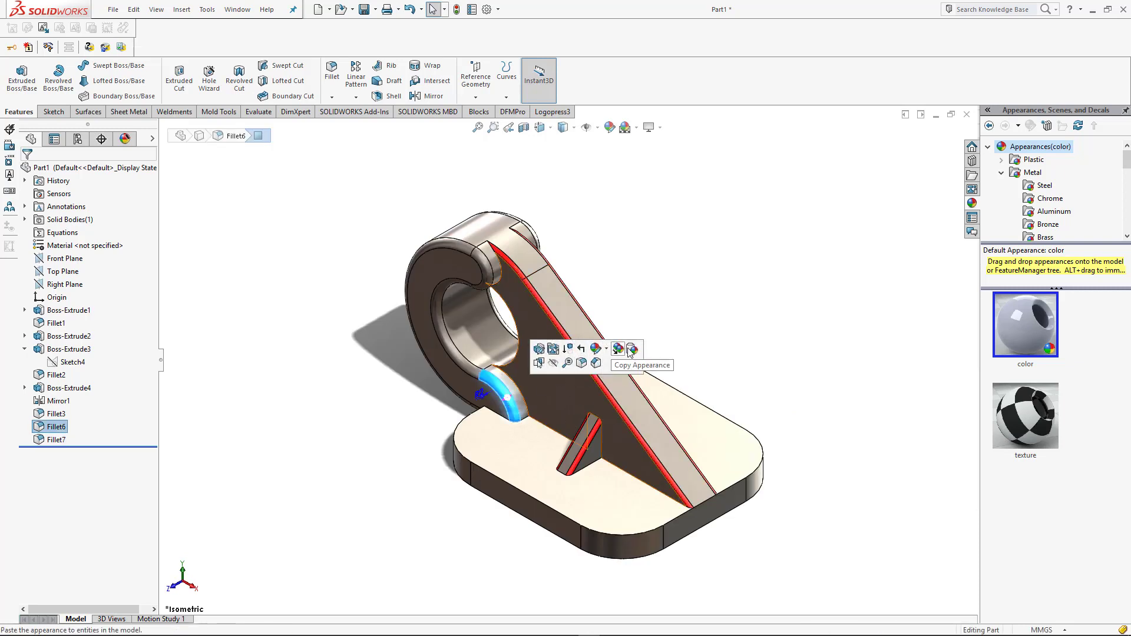
click(596, 348)
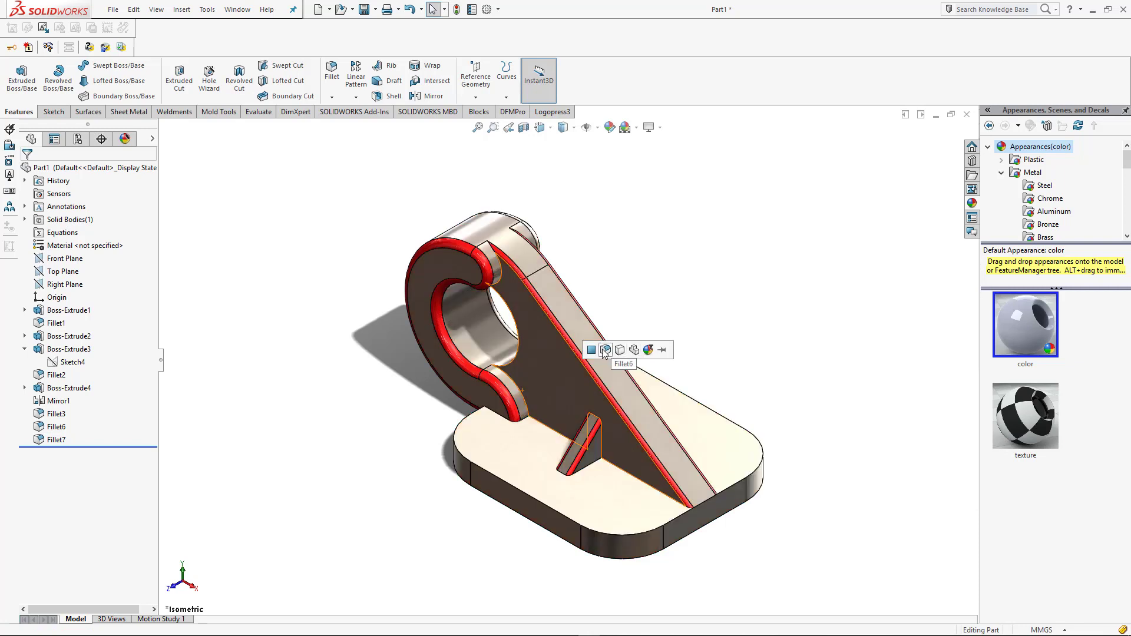
click(605, 351)
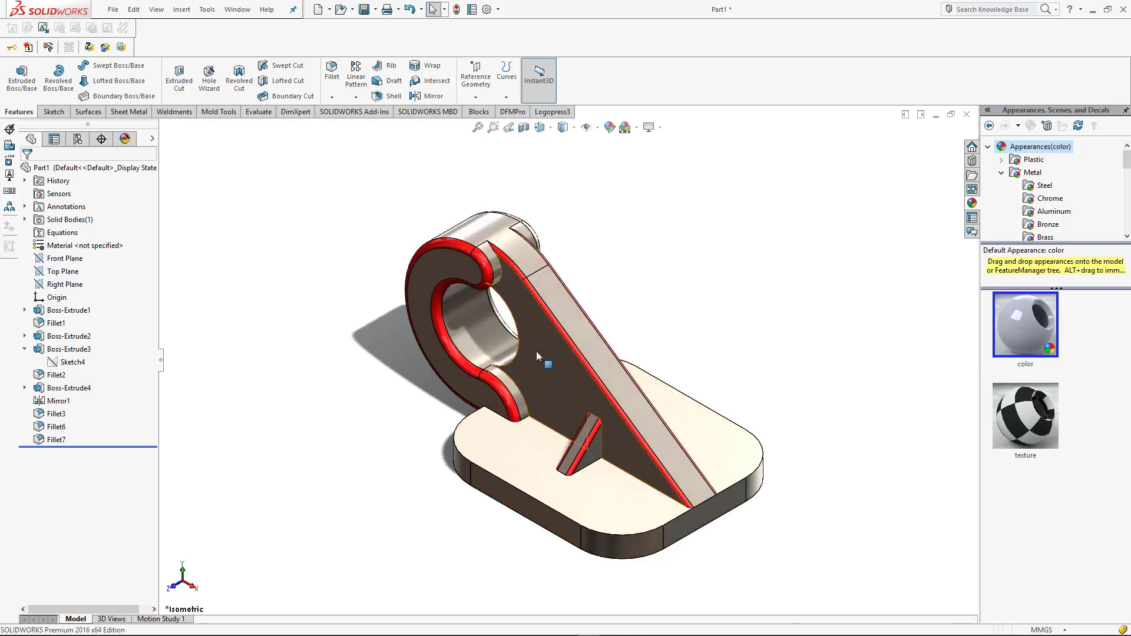
Fillet the exposed circular hole edges on both faces of the rib with a 2 mm radius.
click(510, 349)
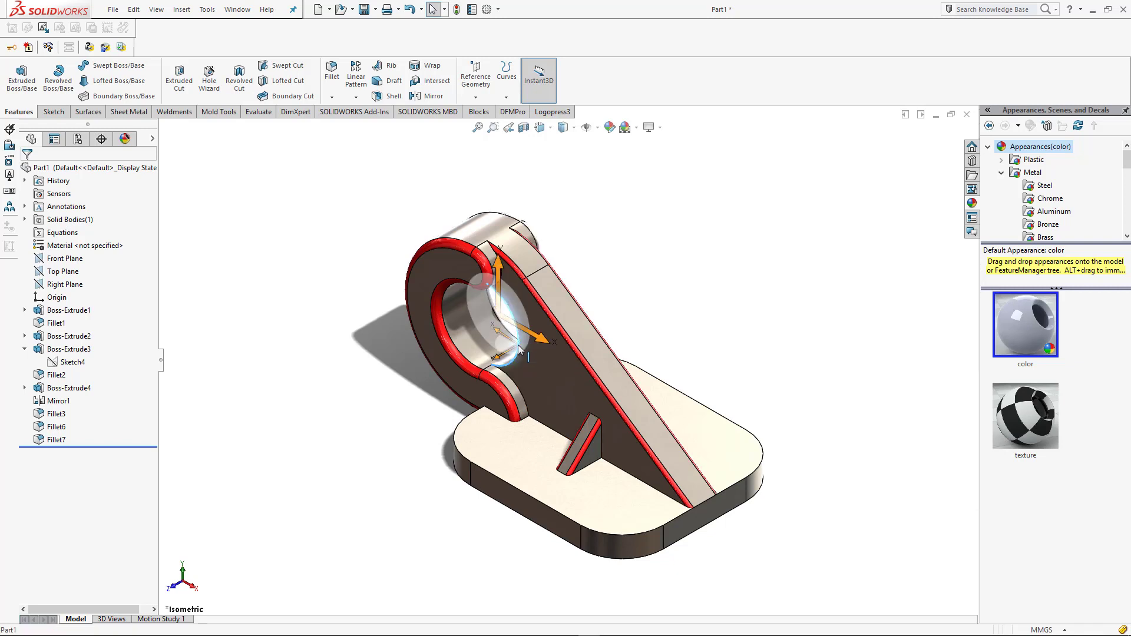
click(332, 72)
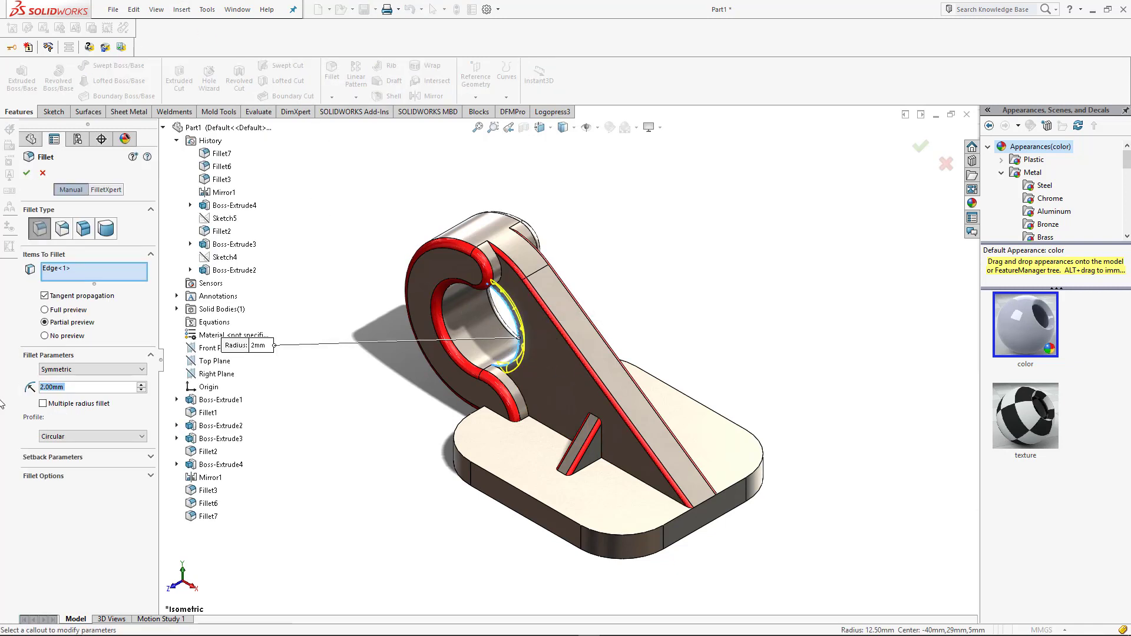
middle_drag(474, 275, 635, 374)
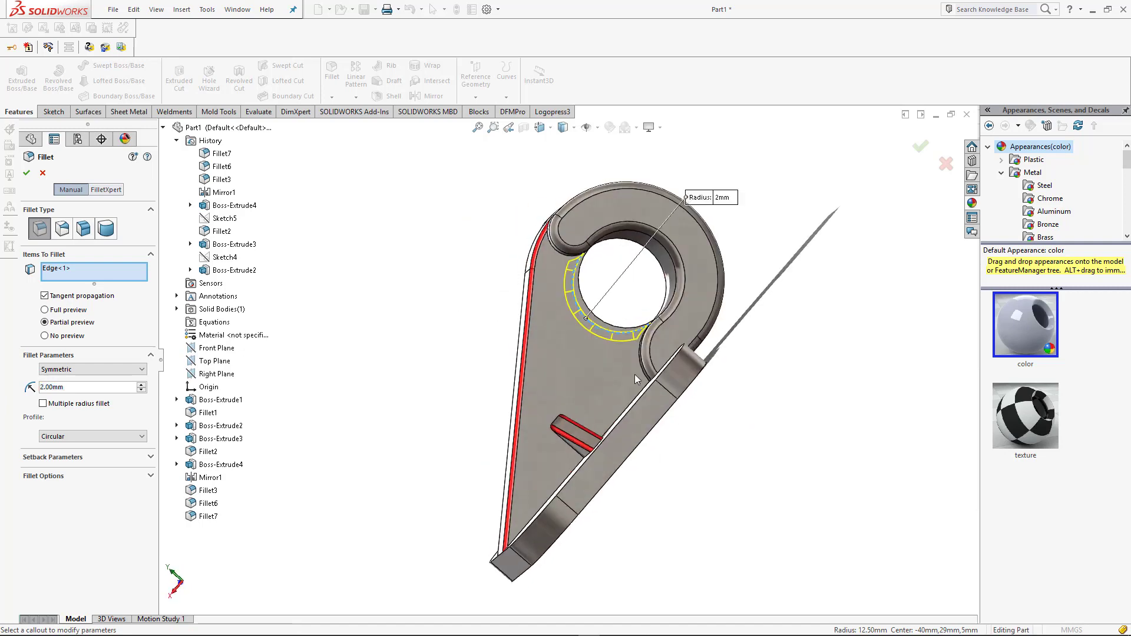
click(602, 322)
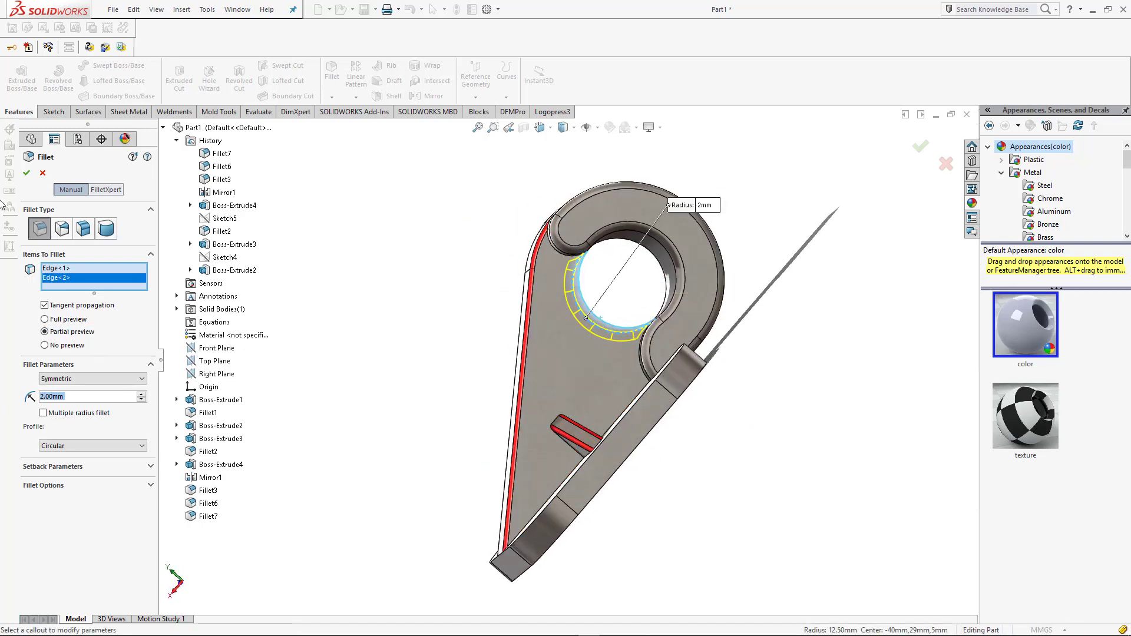
click(29, 172)
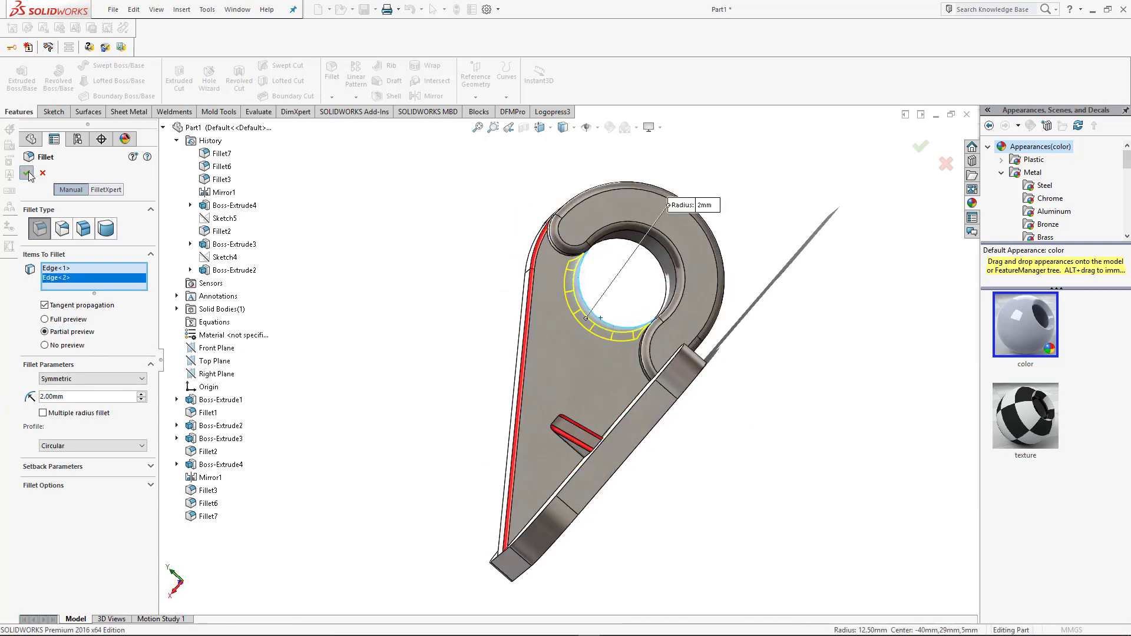
Start a sketch on the base plate's upper face and draw a center rectangle about 44 by 35 mm from the origin.
middle_drag(585, 405, 643, 380)
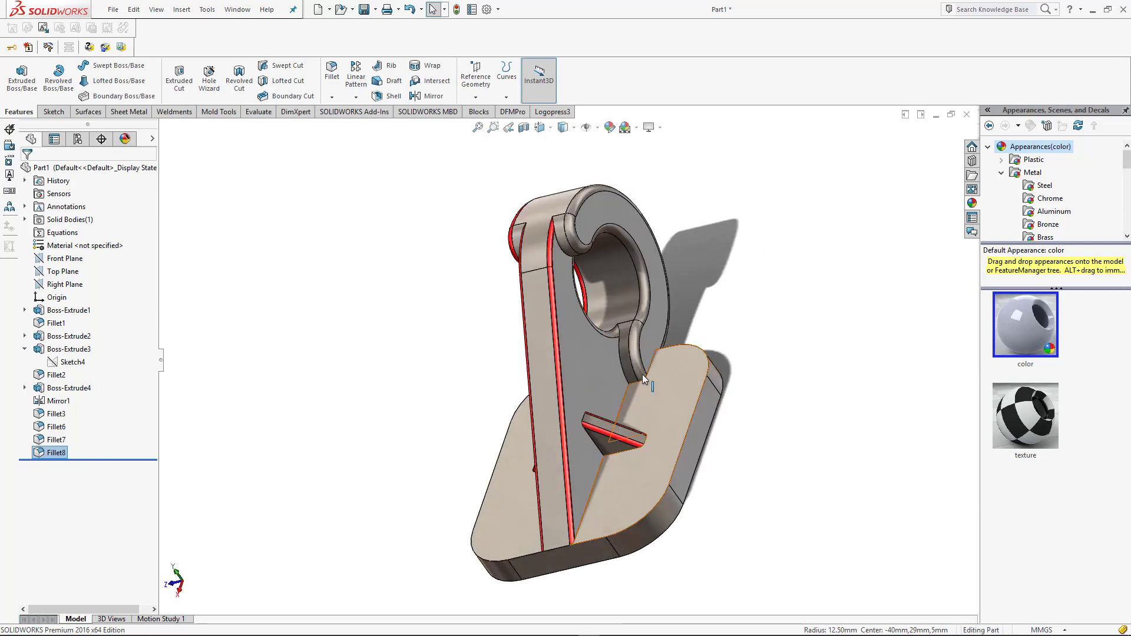
key(ctrl+7)
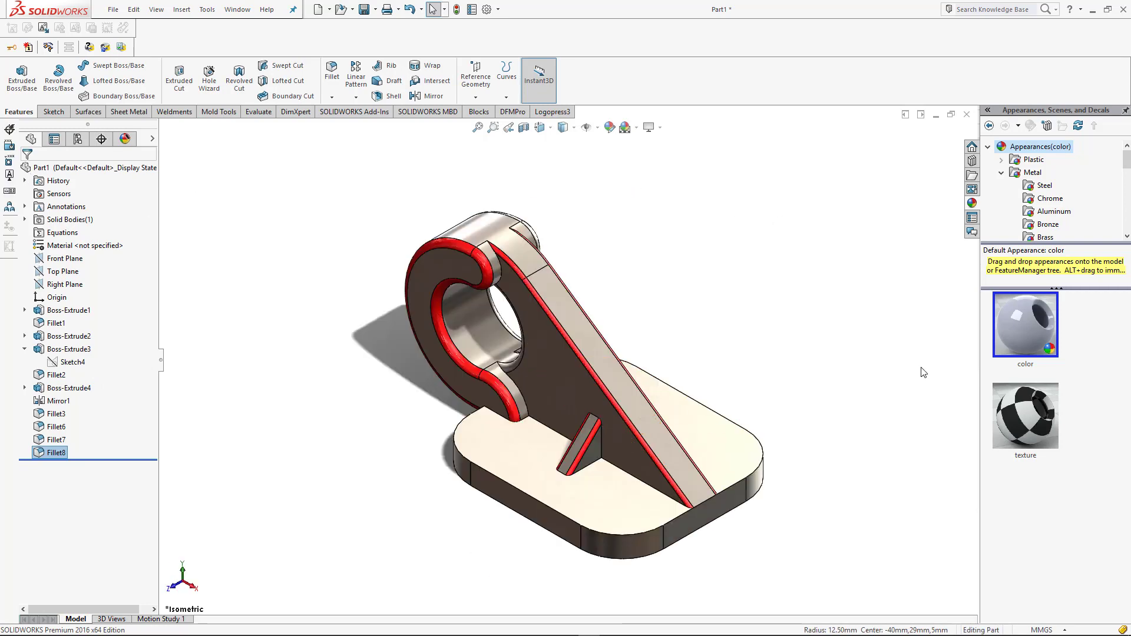
click(904, 371)
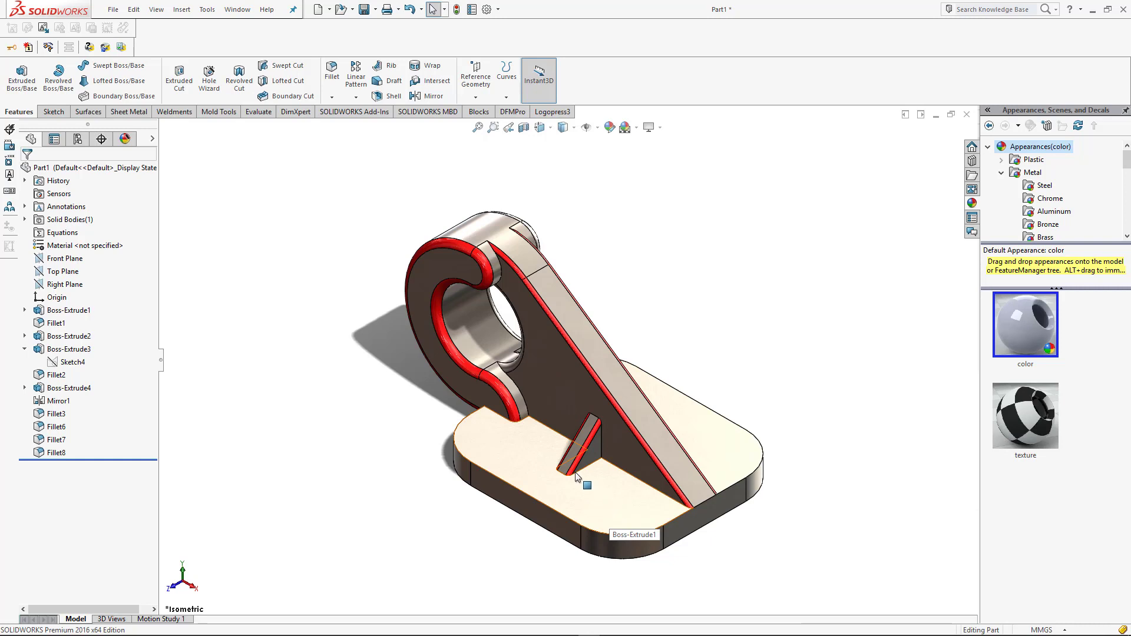
click(526, 455)
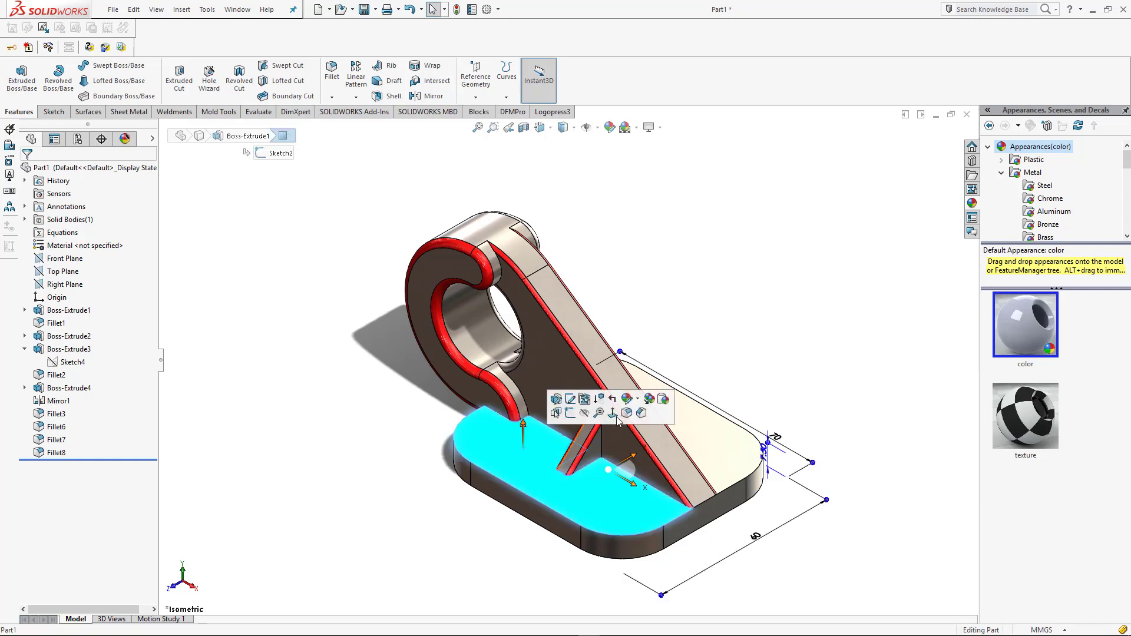
click(570, 414)
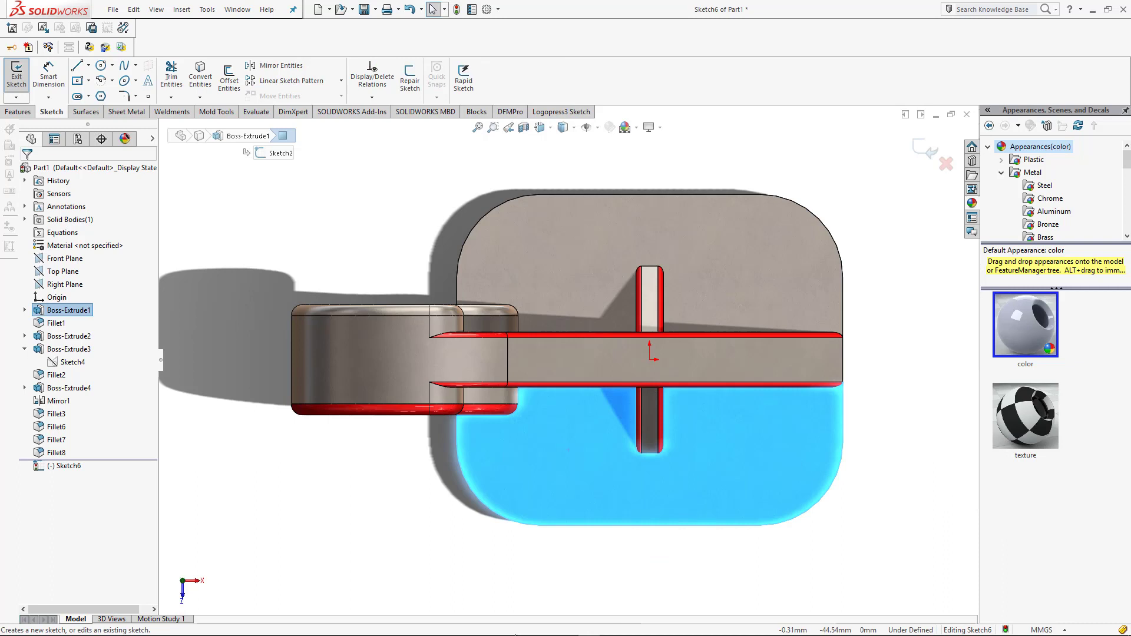
click(377, 586)
click(78, 84)
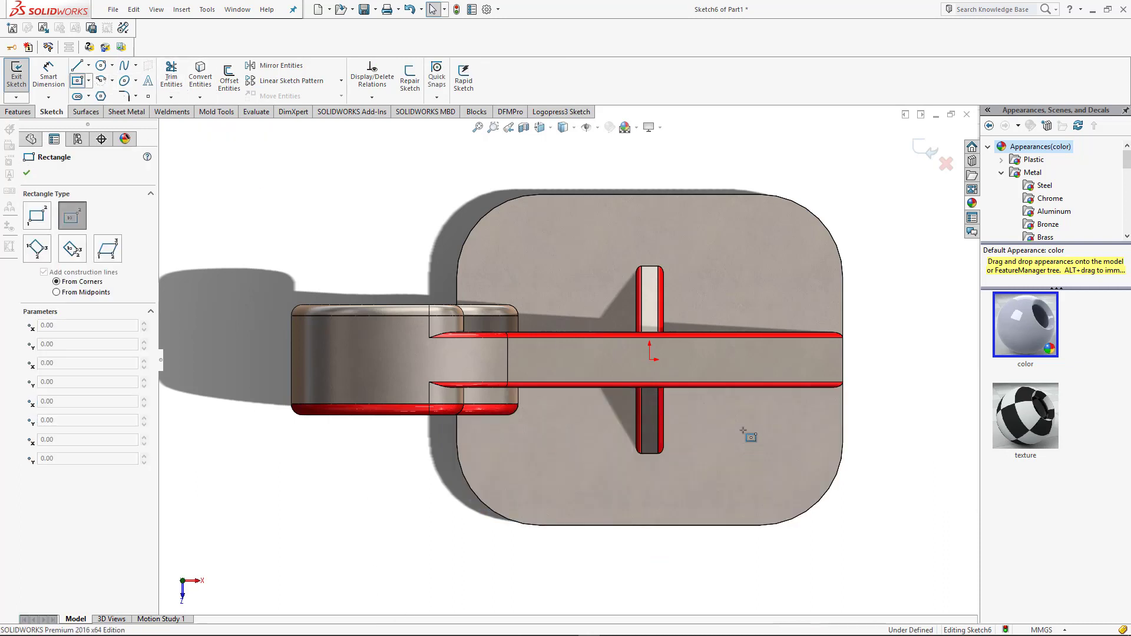
click(650, 359)
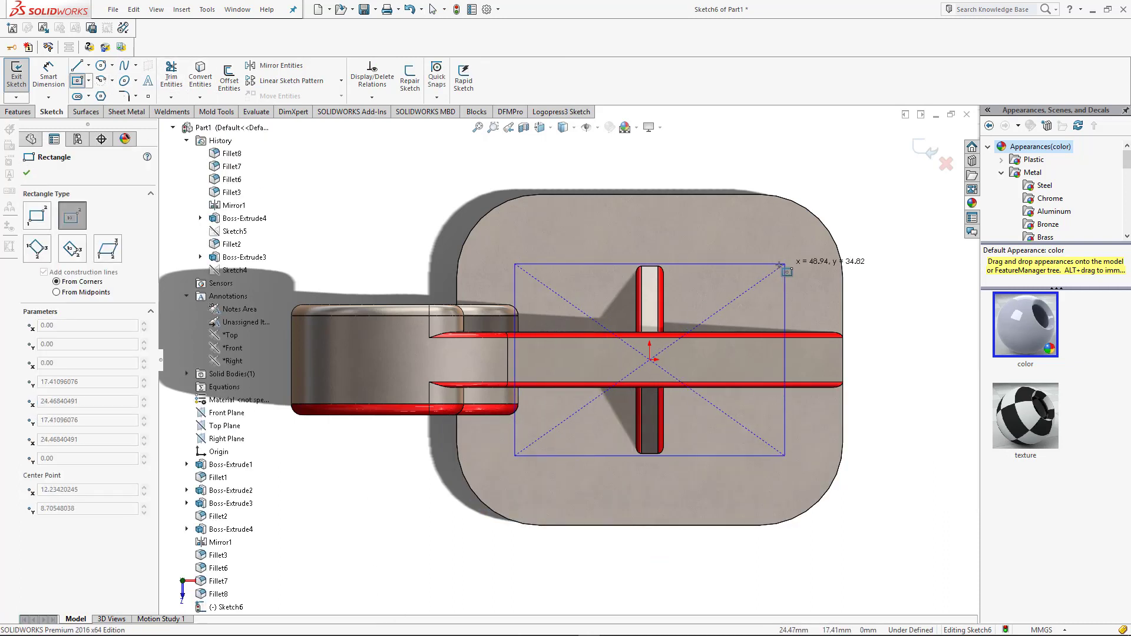
click(772, 264)
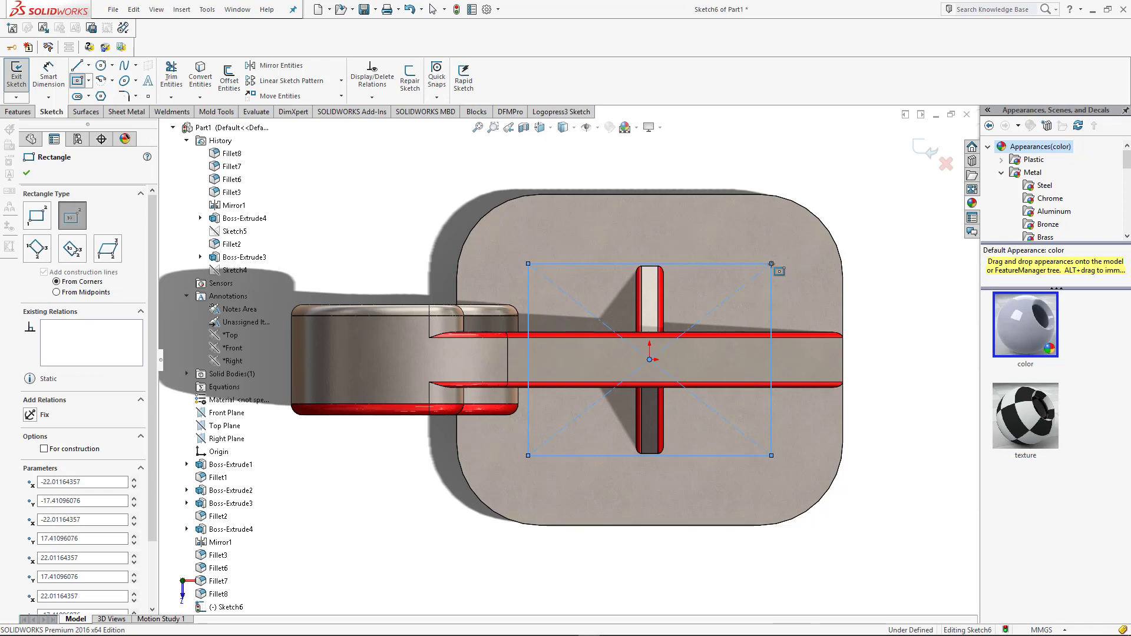
key(Escape)
Dimension the rectangle 30 mm across the rib and 40 mm along the rib.
key(d)
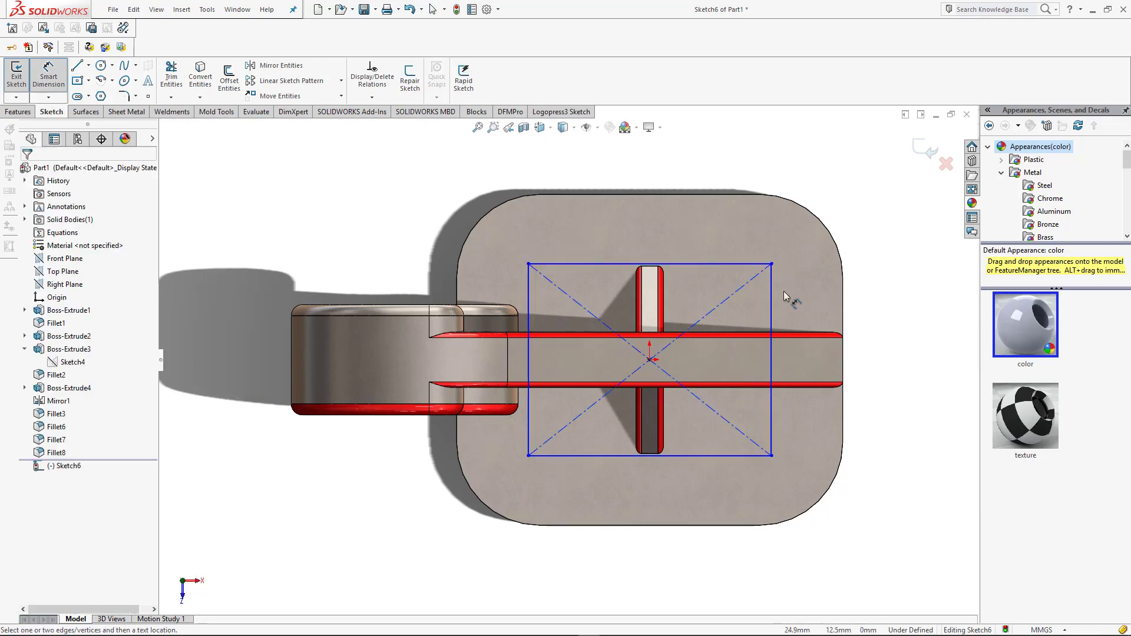
click(771, 330)
click(894, 324)
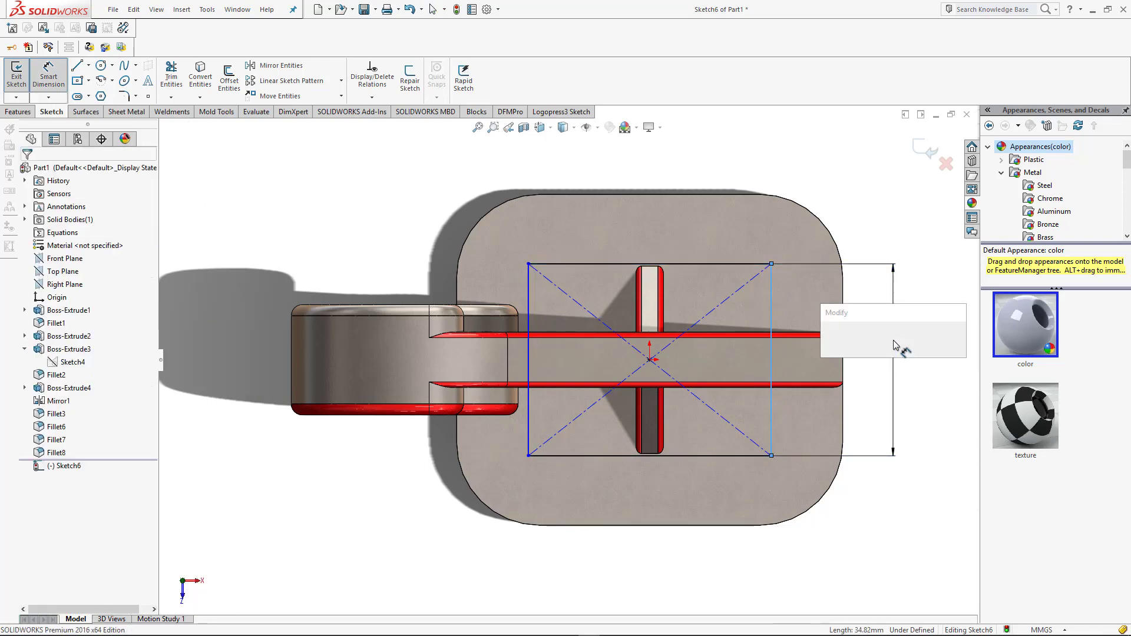
text(30)
key(Return)
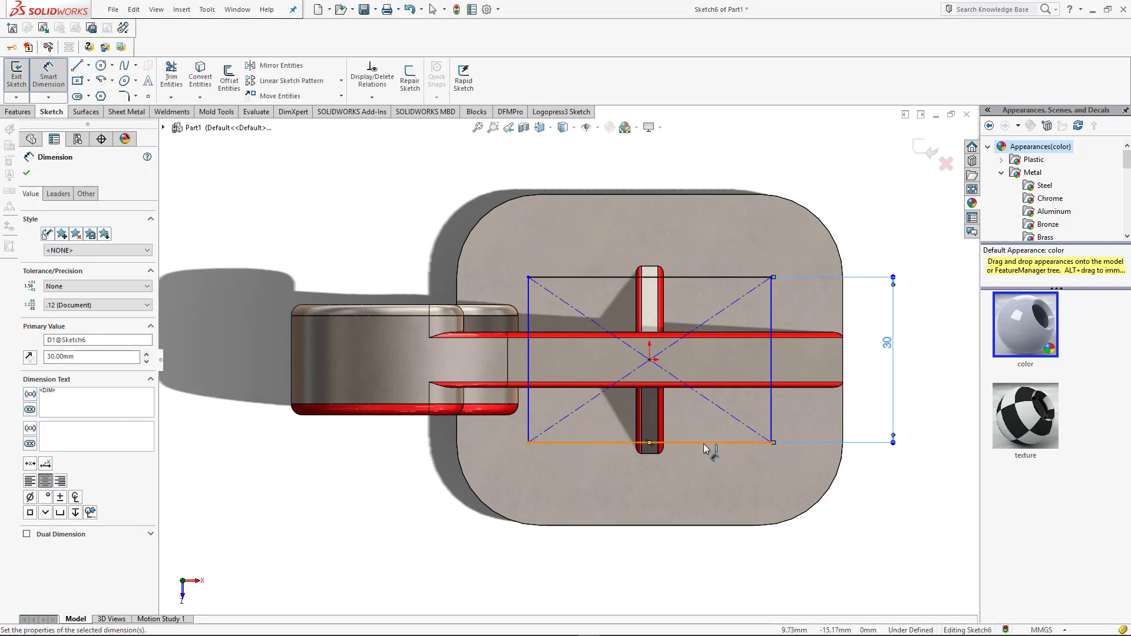
click(704, 441)
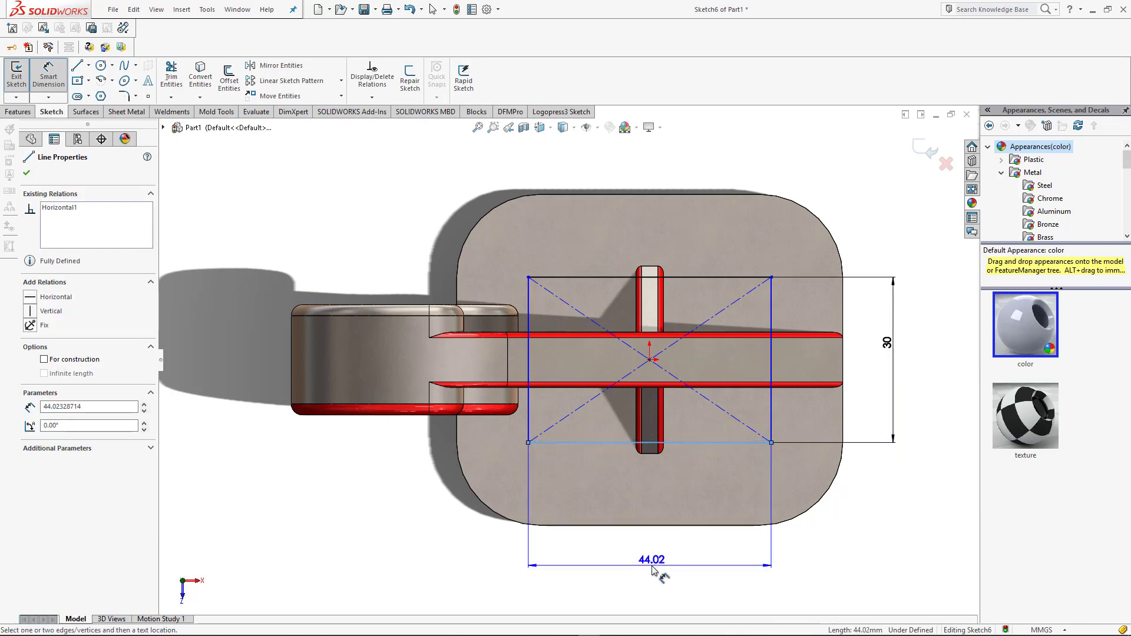
click(652, 569)
text(40)
key(Return)
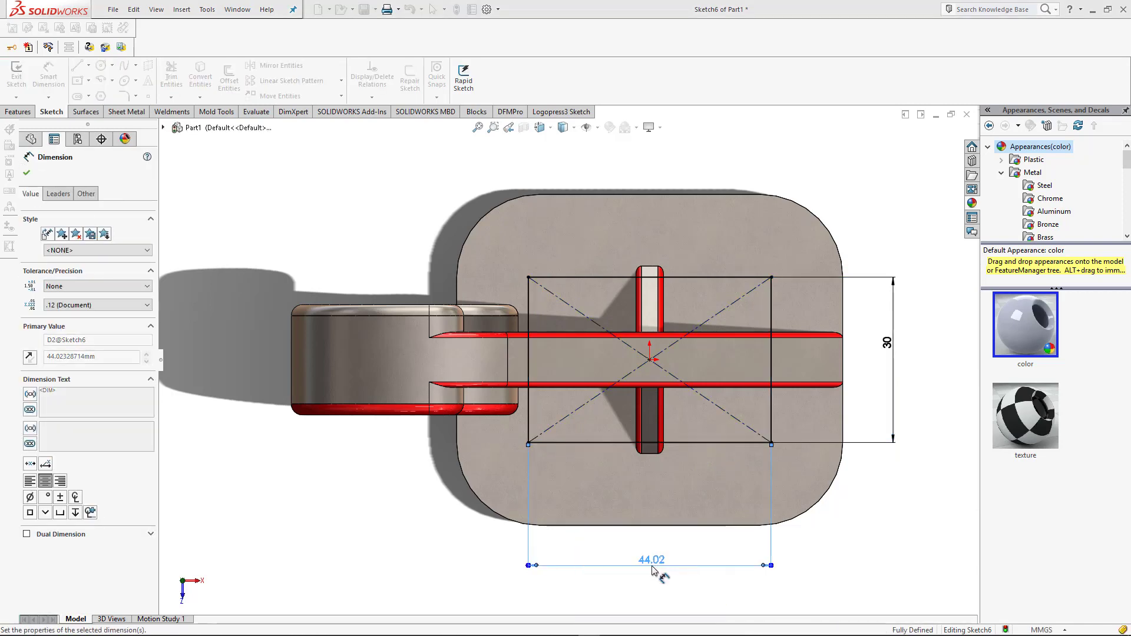
key(Escape)
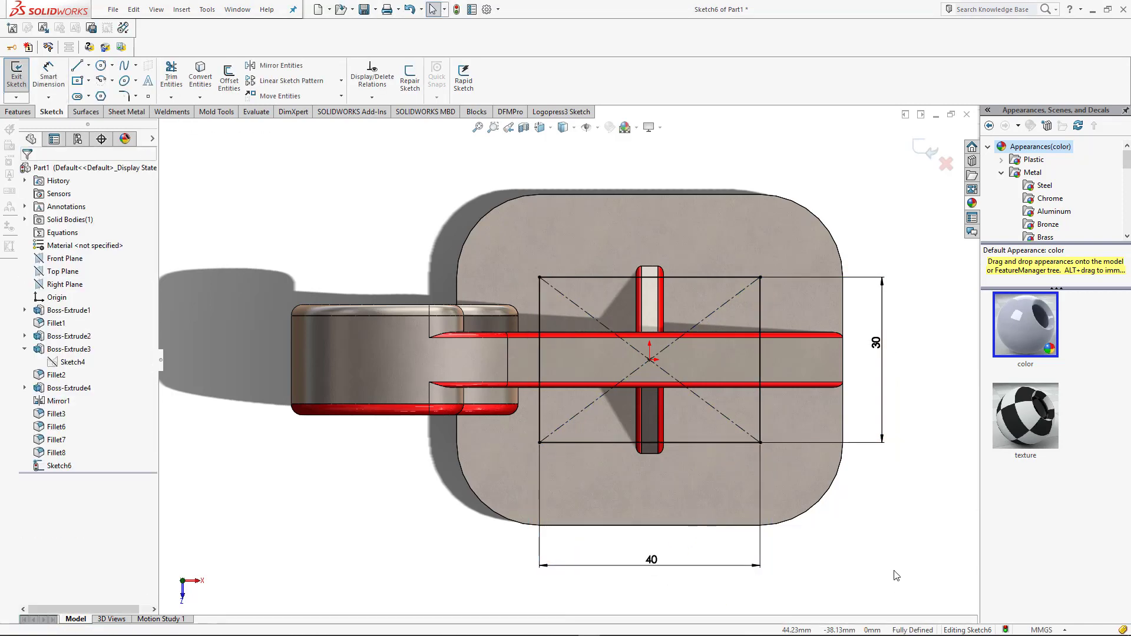
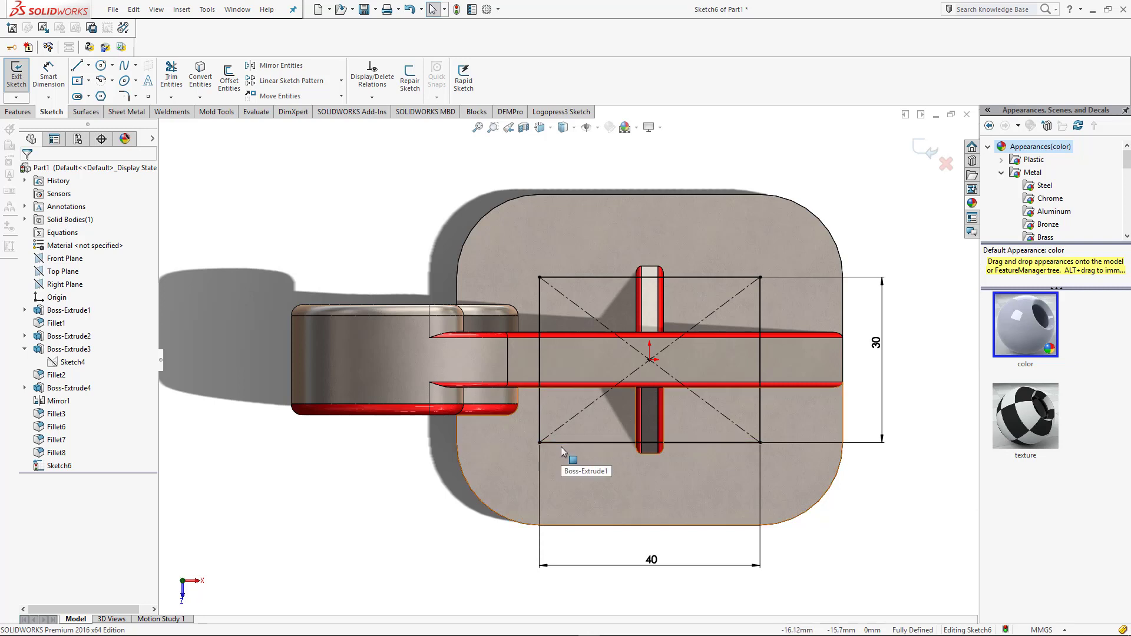
Convert all four sides of the rectangle to construction geometry.
click(551, 442)
ctrl+click(539, 416)
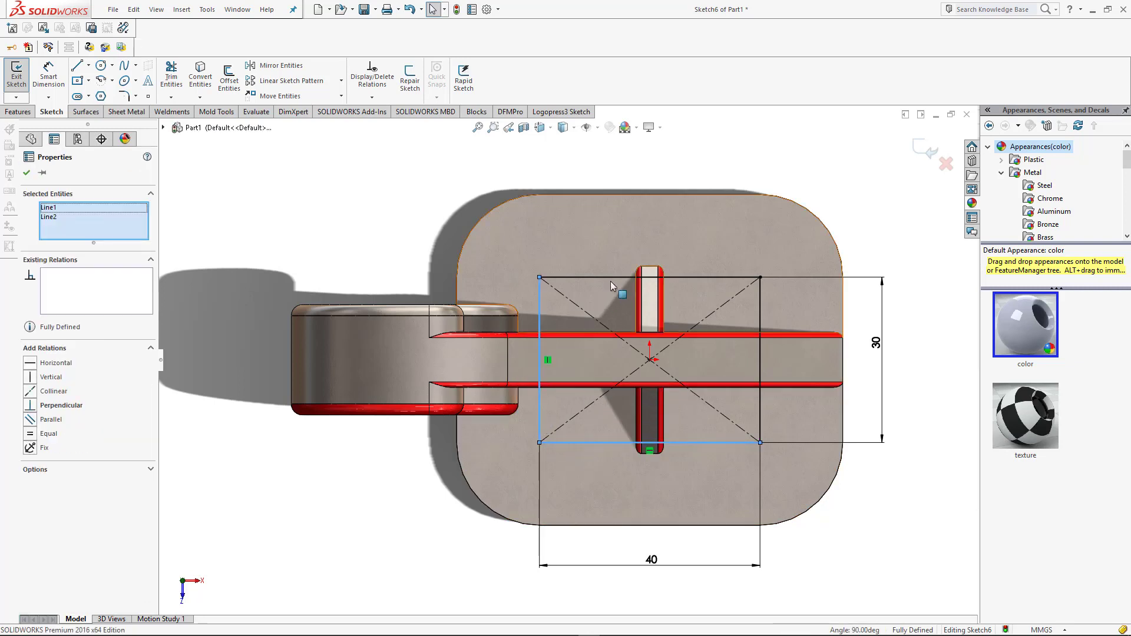
ctrl+click(649, 277)
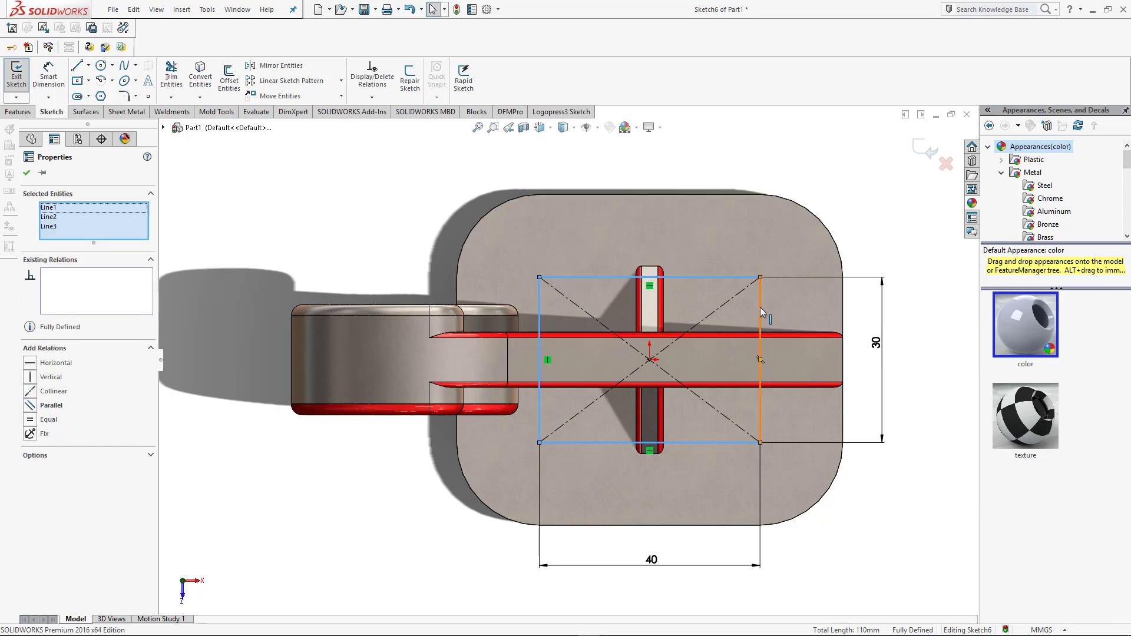
ctrl+click(760, 348)
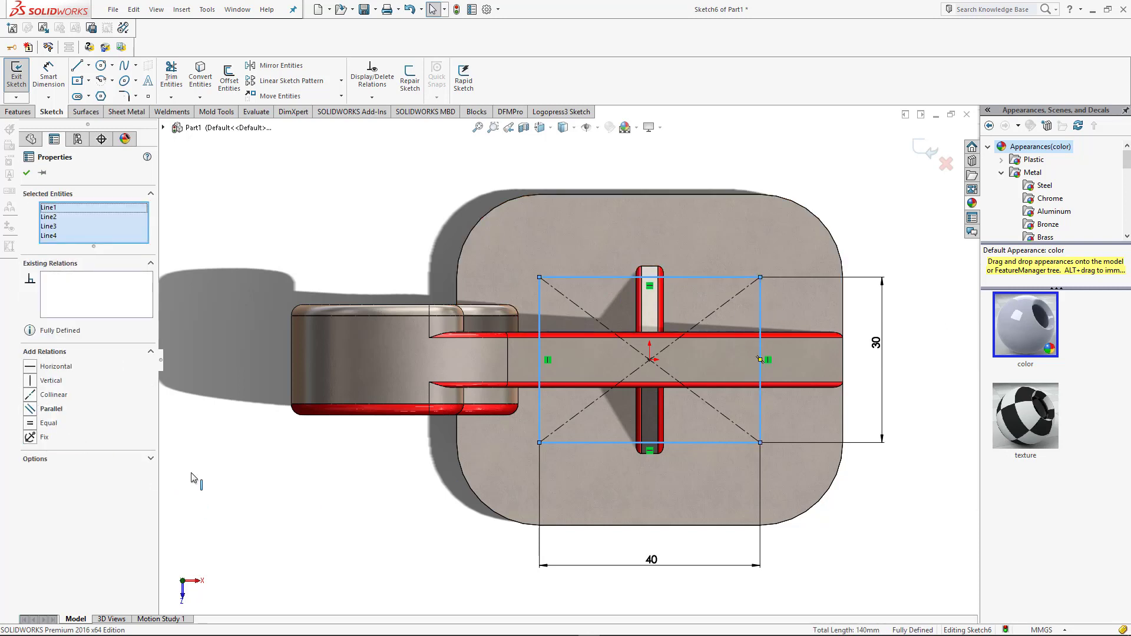
right_click(248, 503)
click(273, 366)
click(899, 533)
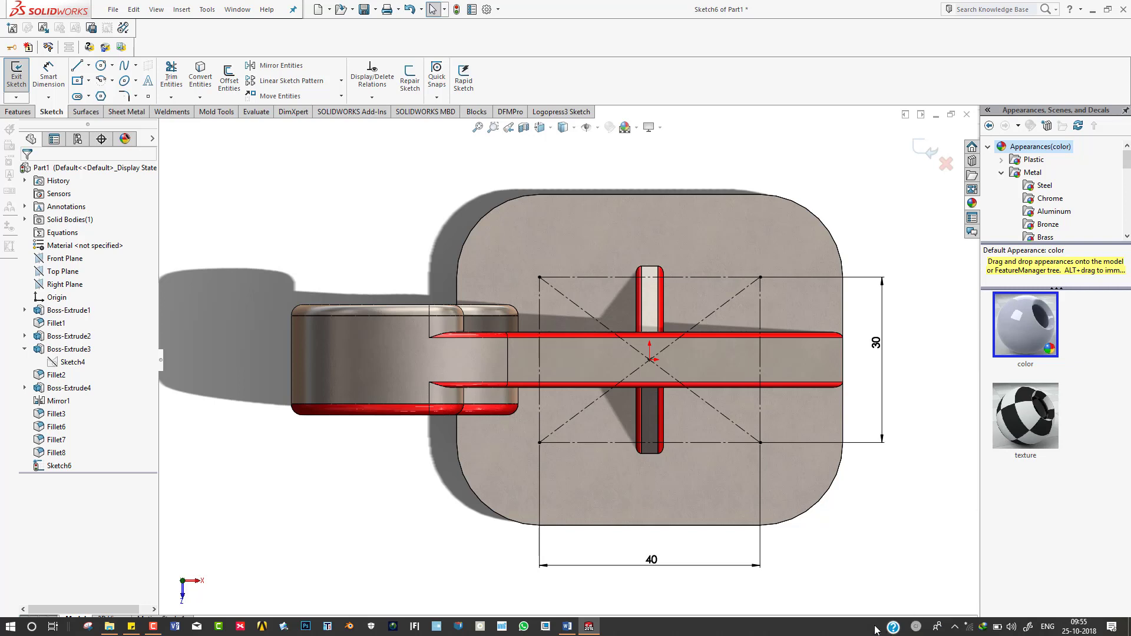
Try a 40 mm value for the rectangle's dimension across the rib.
double_click(876, 344)
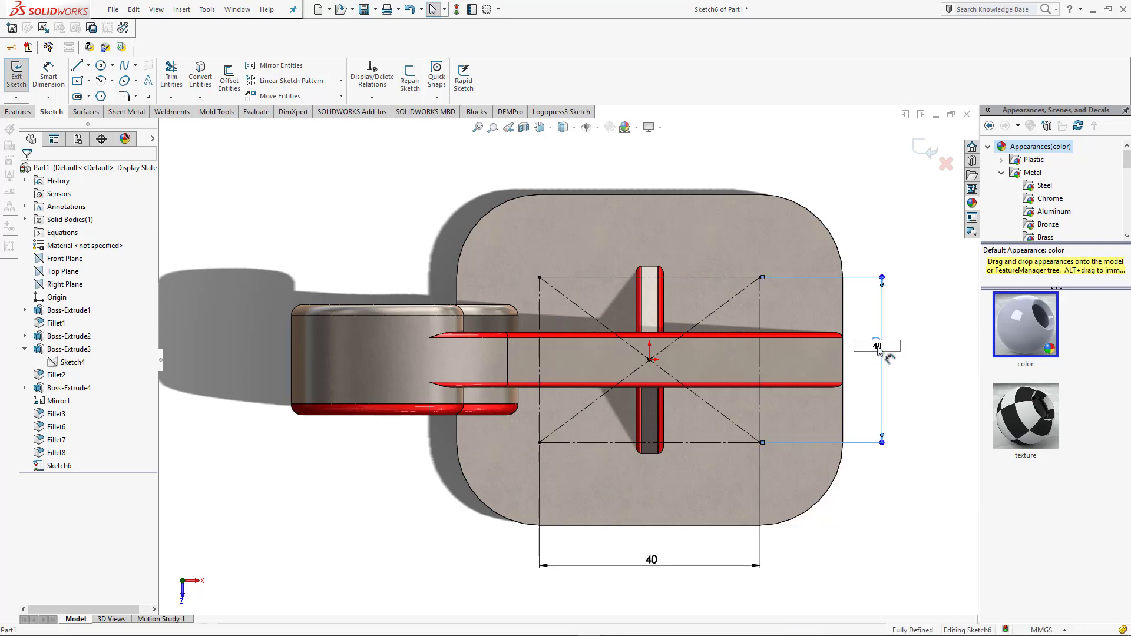
text(40)
key(Return)
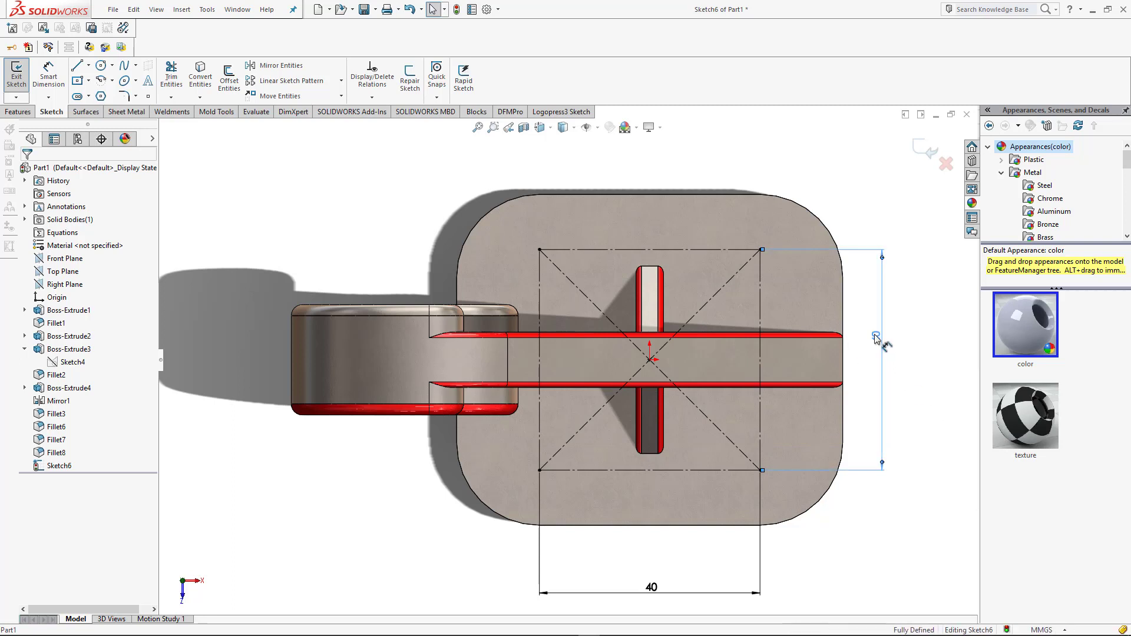
Set the rectangle's dimension across the rib to 35 mm and exit the sketch.
double_click(876, 337)
text(35)
key(Return)
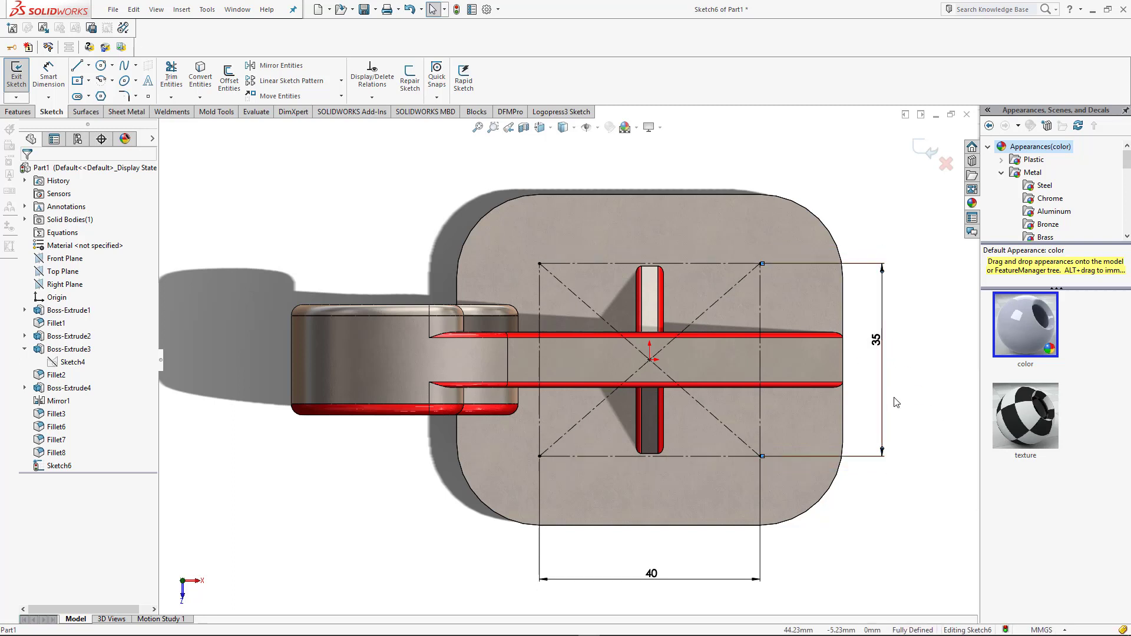
key(ctrl+7)
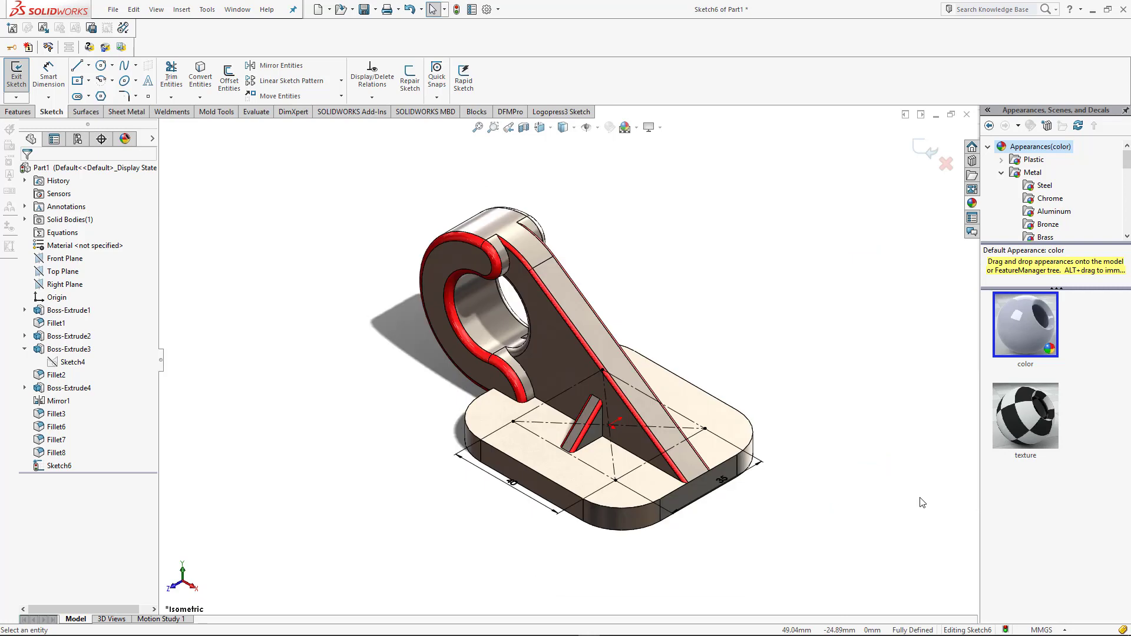
click(926, 150)
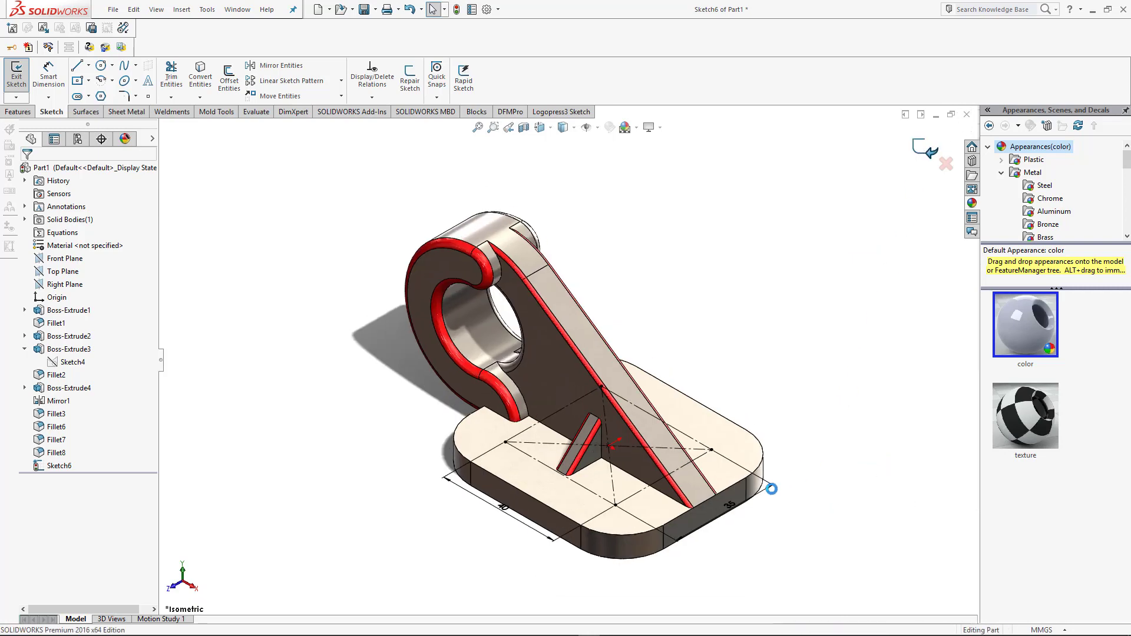
Start the Hole Wizard and place hole positions on the base plate at all four corners of the construction rectangle.
click(254, 260)
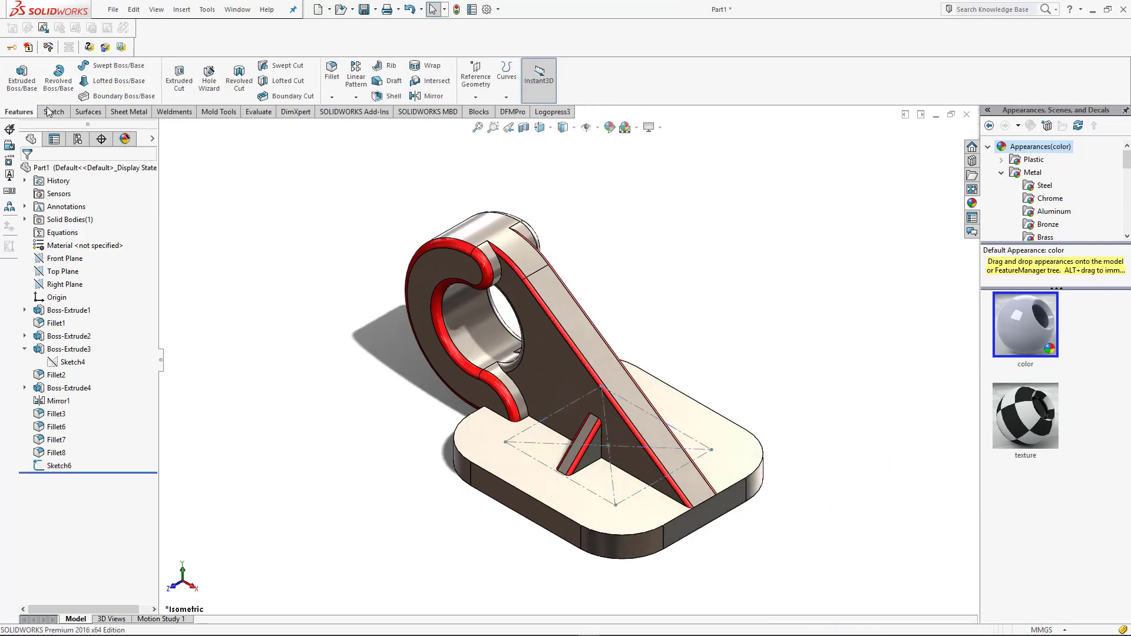
click(207, 84)
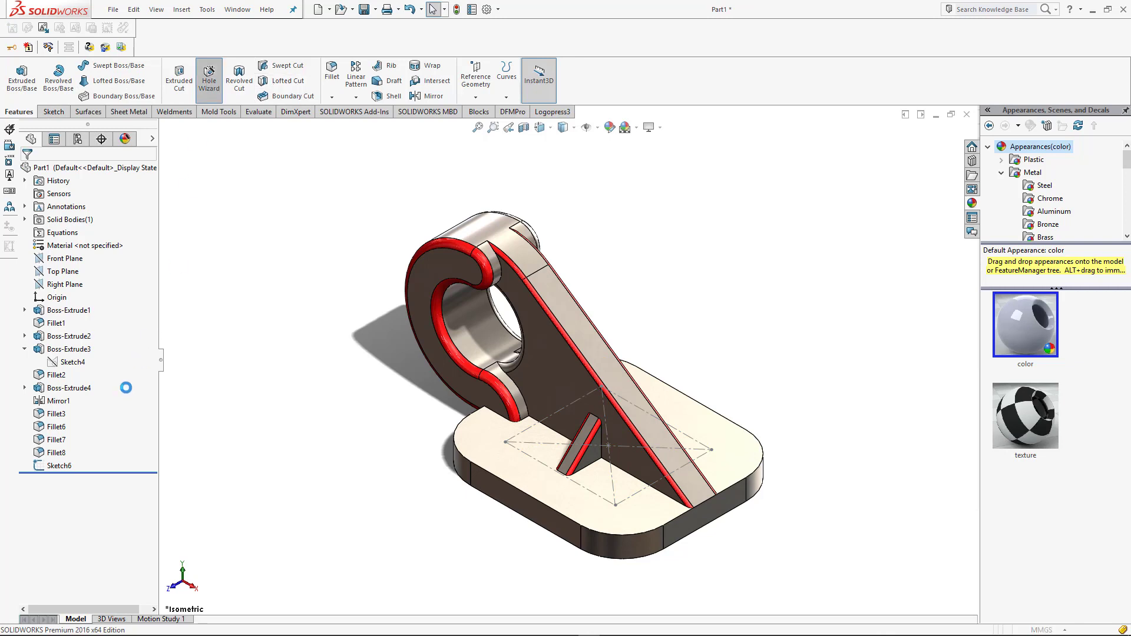
click(90, 194)
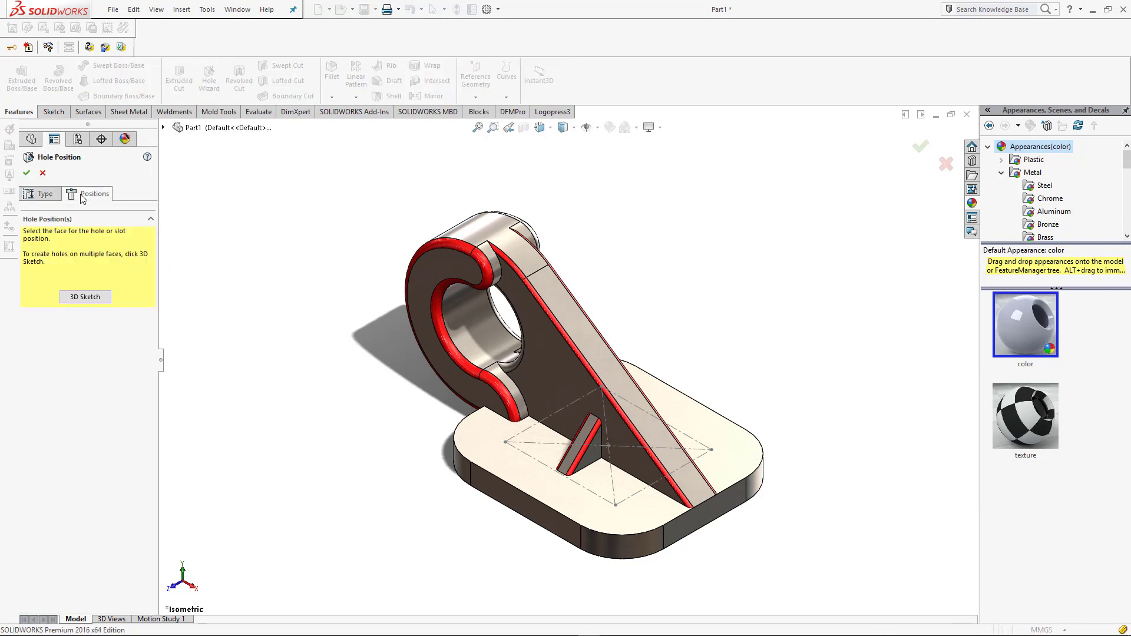
scroll(627, 510, down, 4)
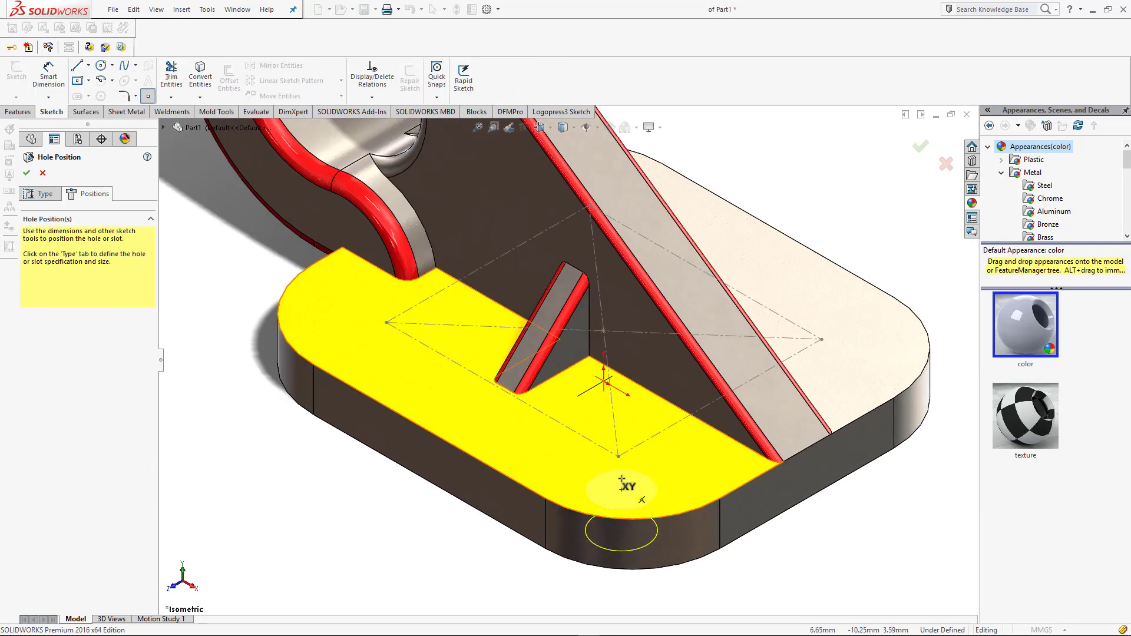
click(618, 456)
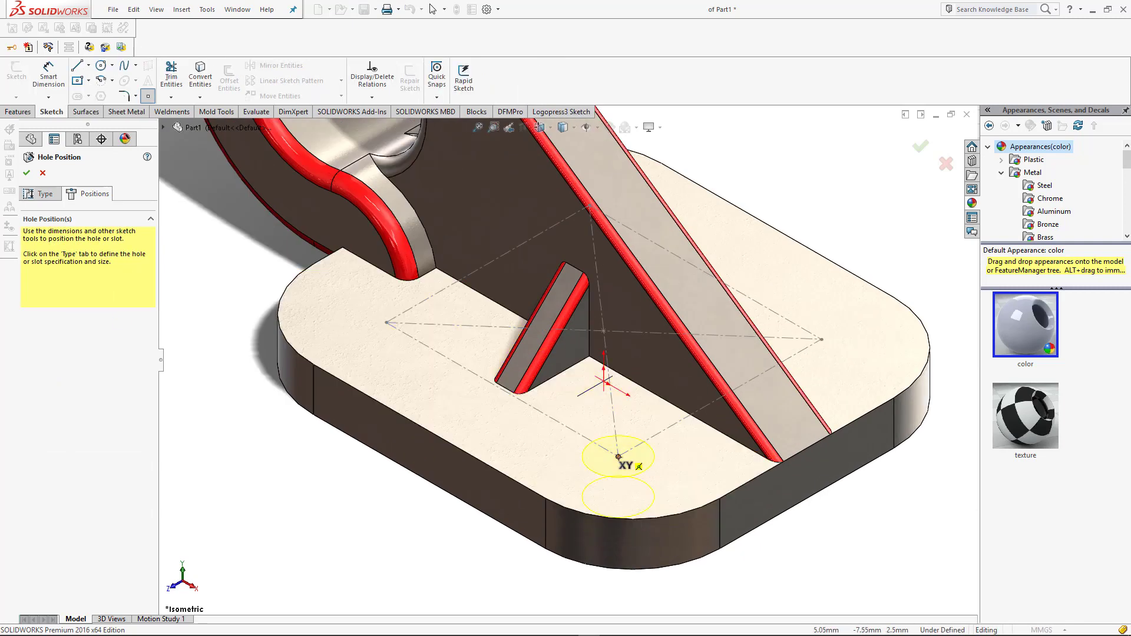
click(386, 323)
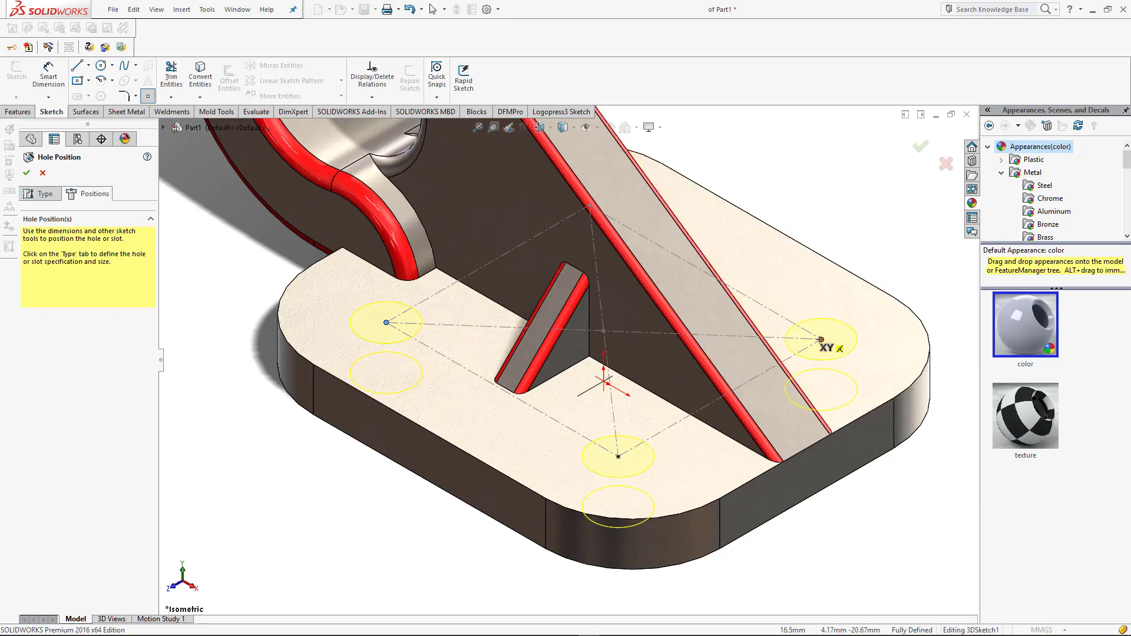
click(825, 340)
scroll(893, 390, up, 3)
middle_drag(818, 468, 720, 273)
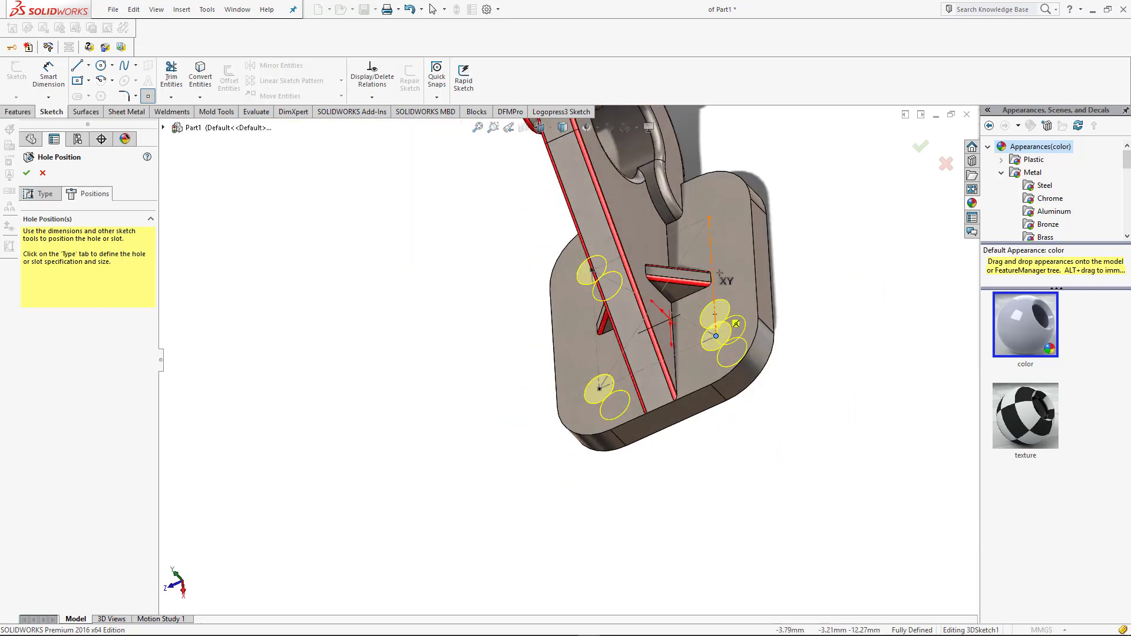
click(709, 218)
Keep the IS tap drill specification at size M10x1.25 with the Up To Next end condition and create the four holes.
click(42, 198)
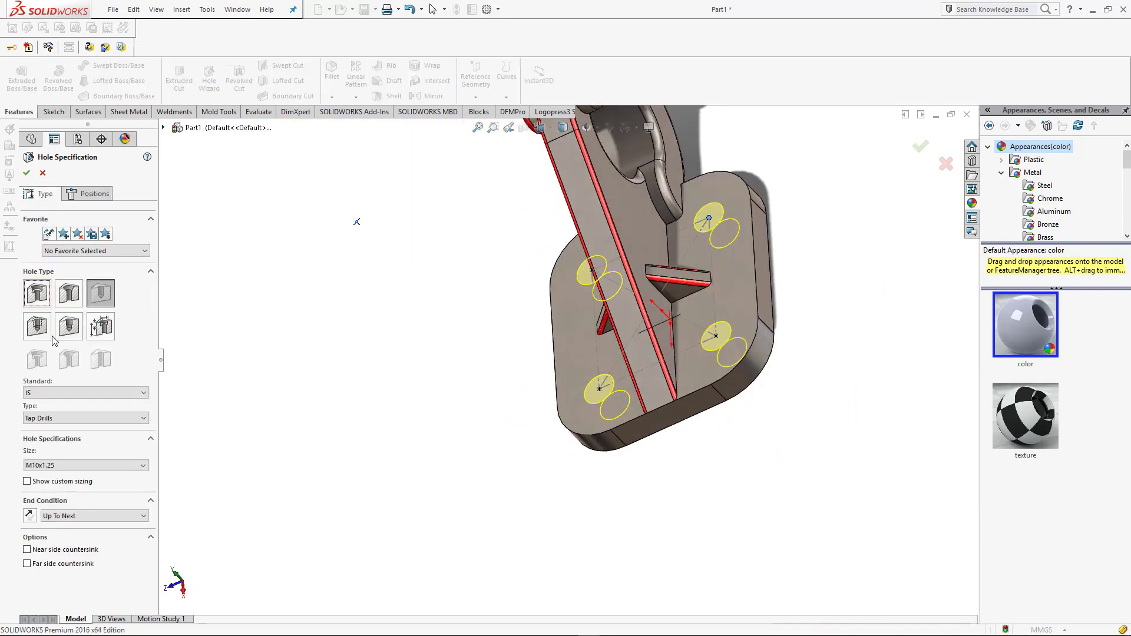
click(68, 466)
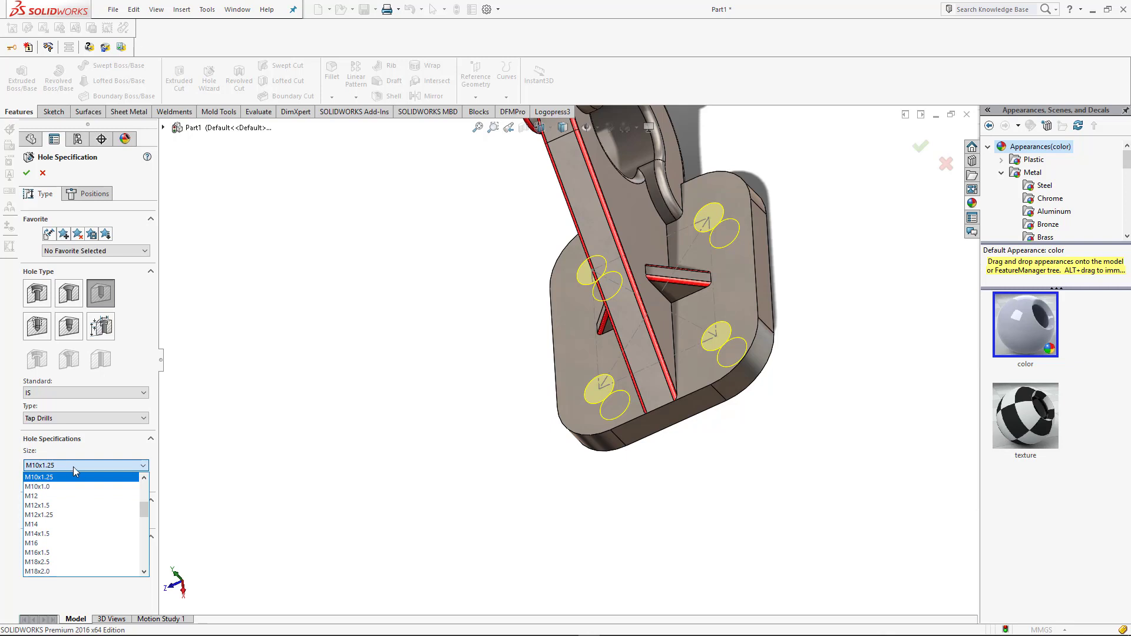
click(34, 340)
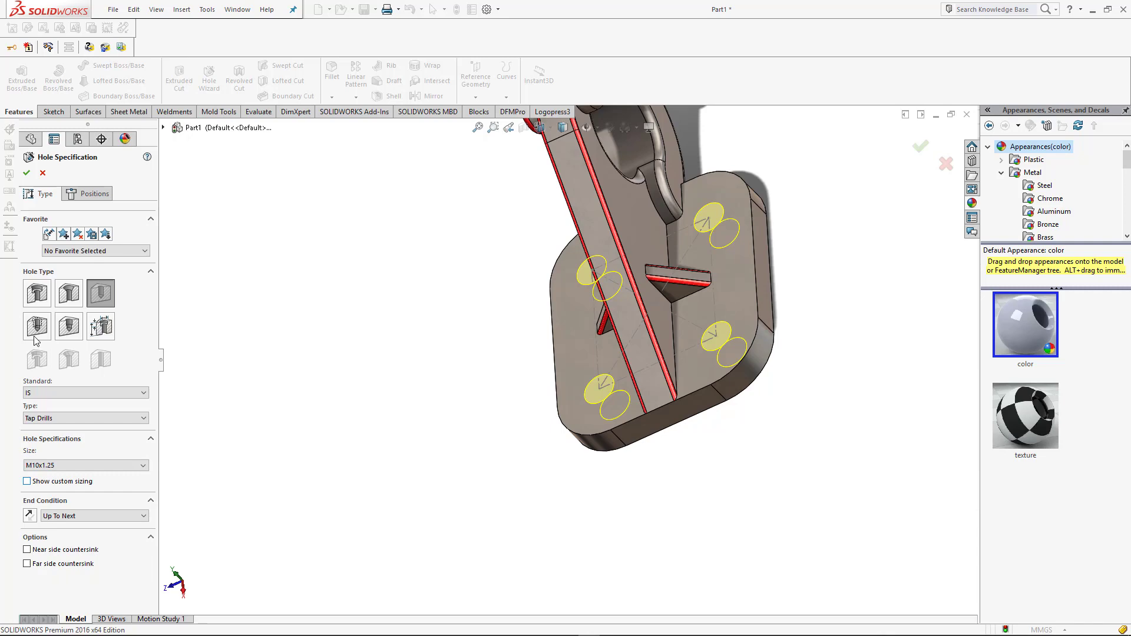
click(27, 174)
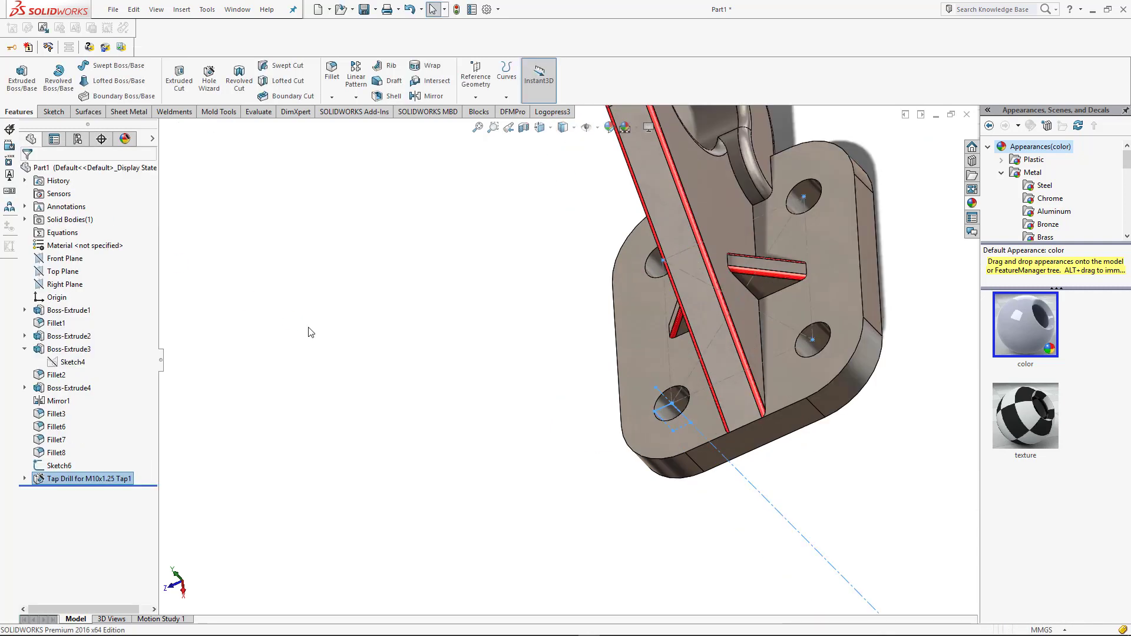
Return to the isometric view and hide the construction rectangle sketch on the base plate.
key(ctrl+7)
click(766, 239)
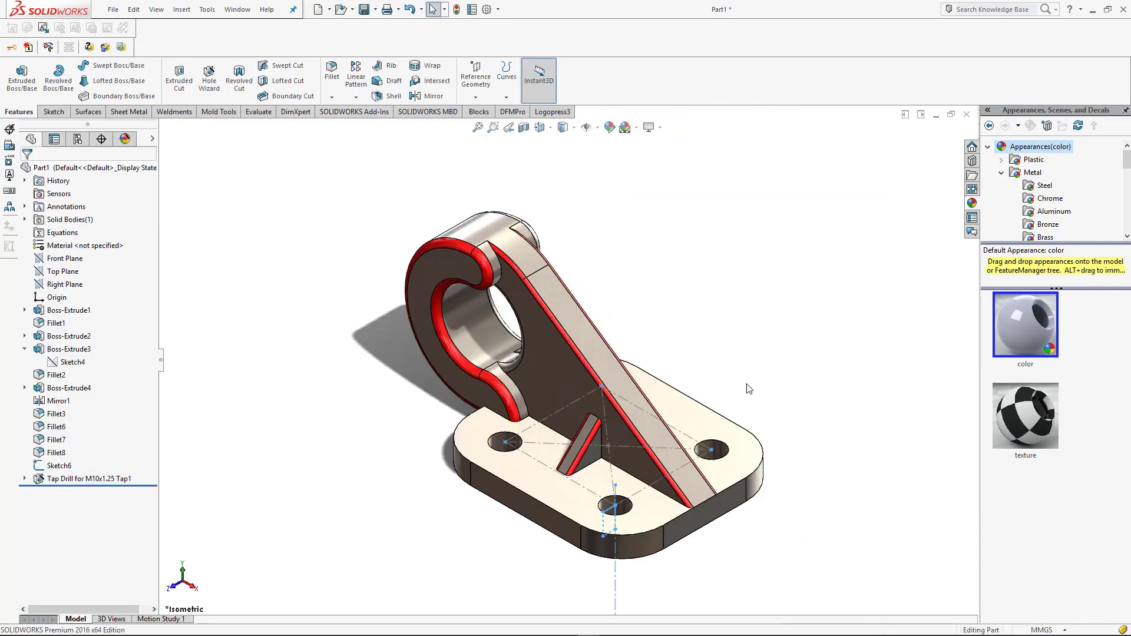
click(648, 491)
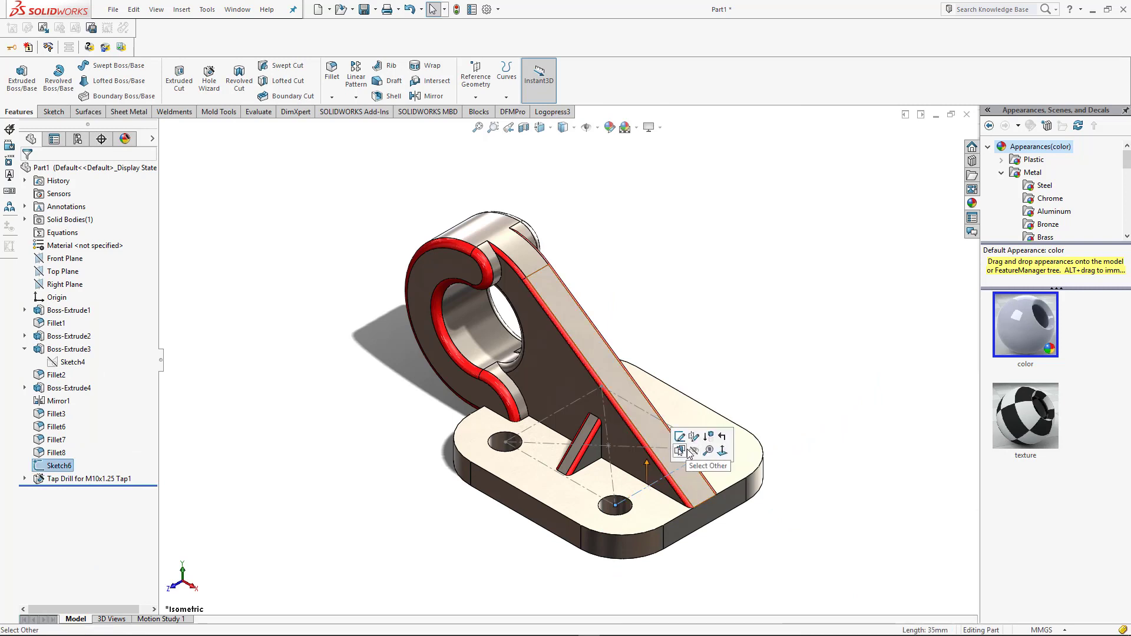
click(699, 451)
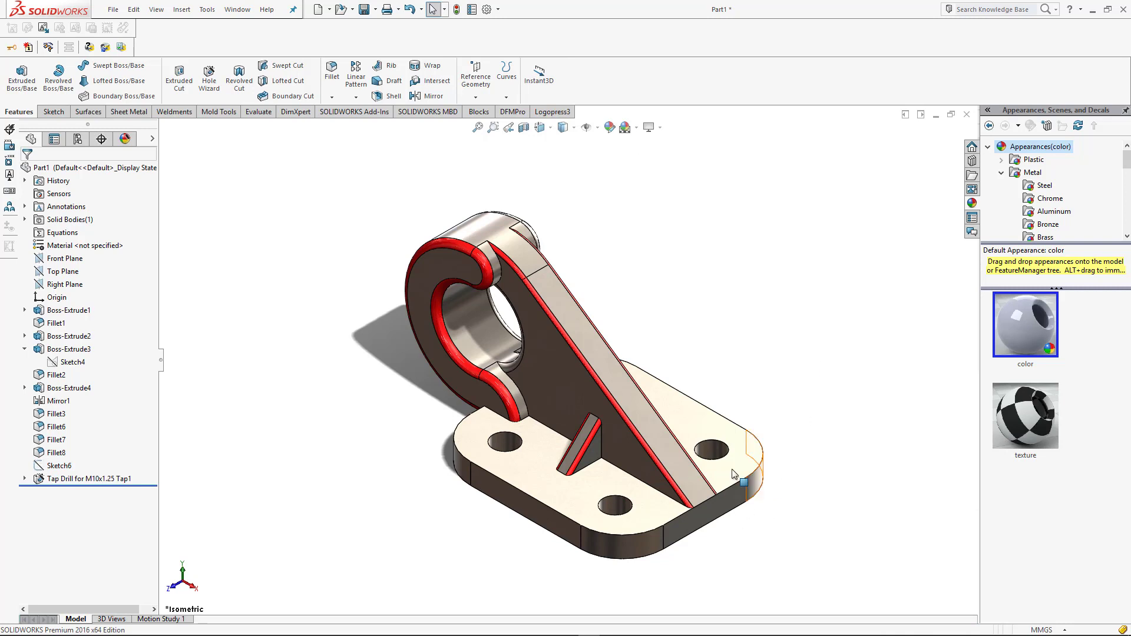
Try to fillet the base plate's top outer edge with a 1 mm radius, using tangent propagation.
click(759, 472)
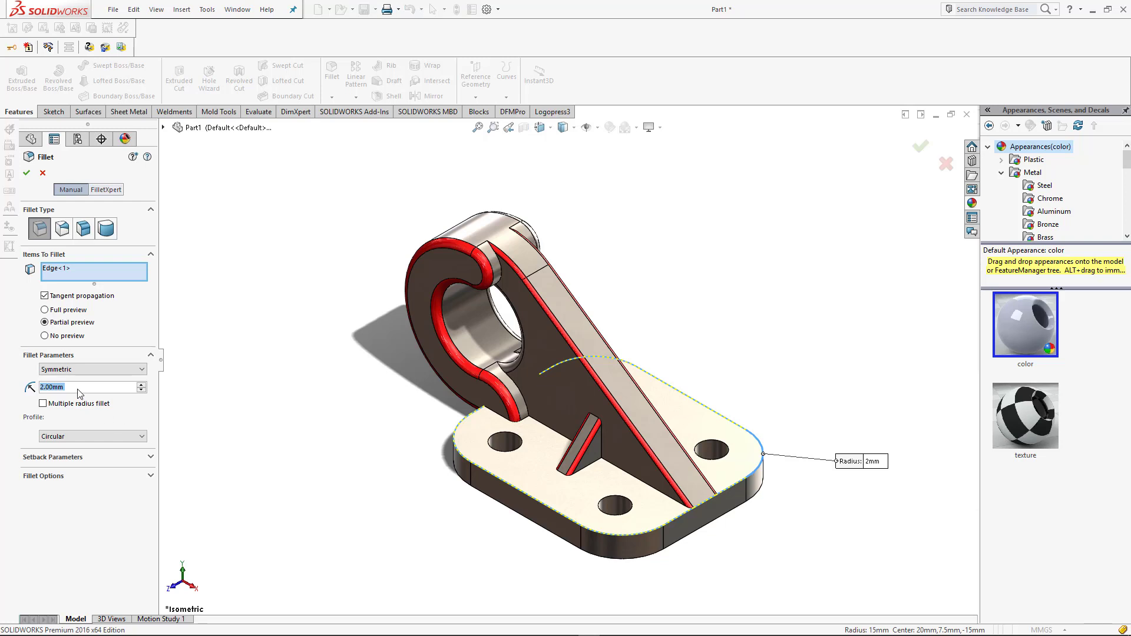
text(1)
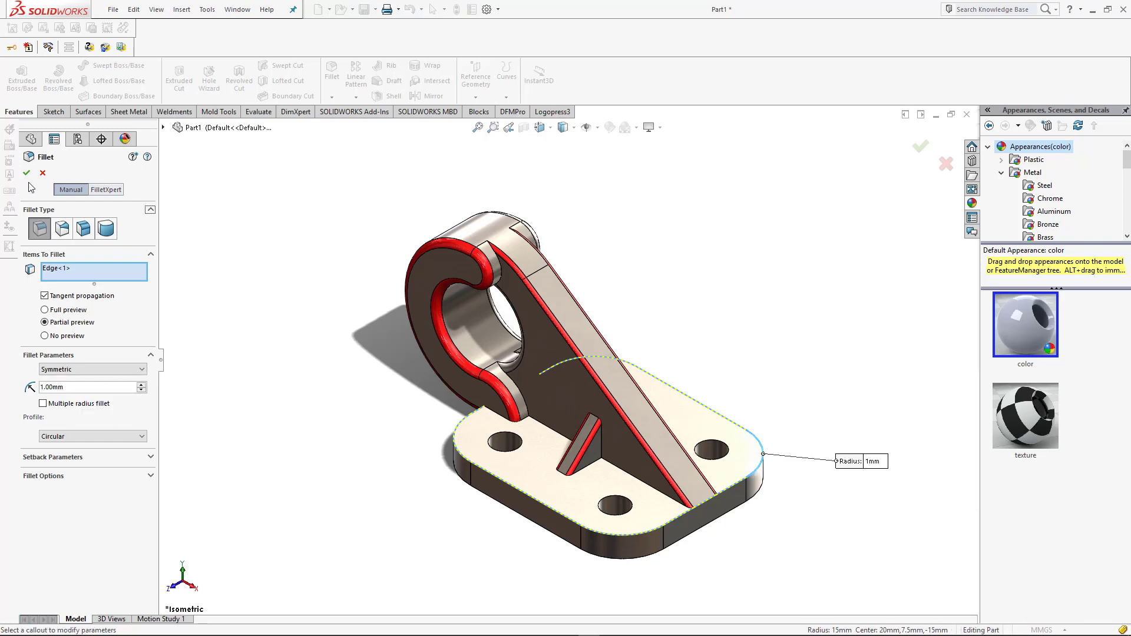
click(26, 172)
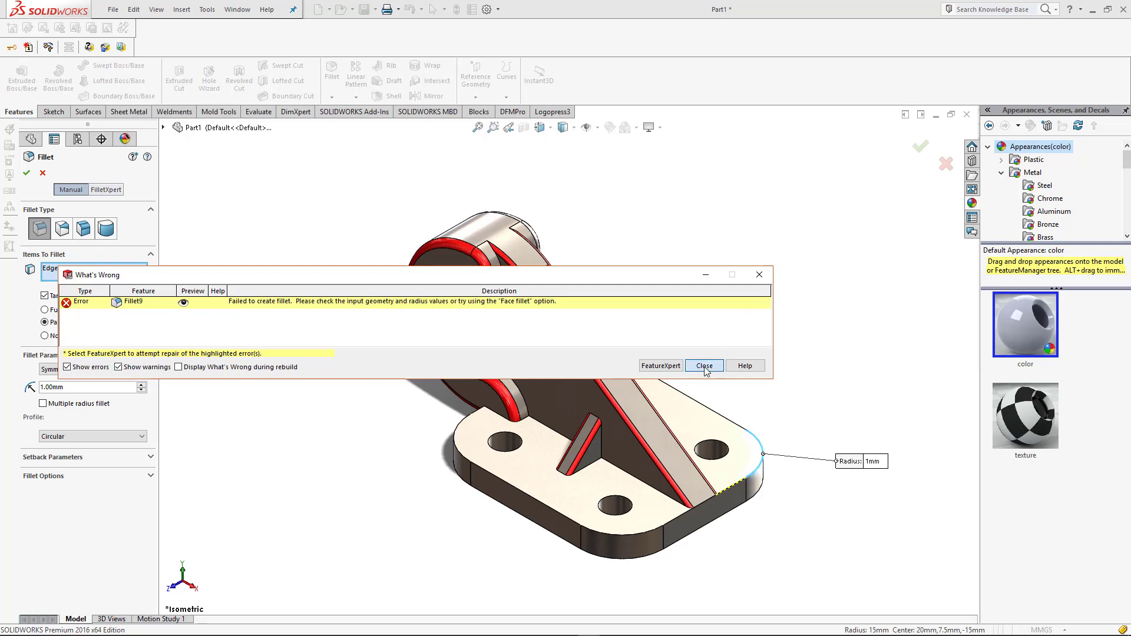
click(702, 366)
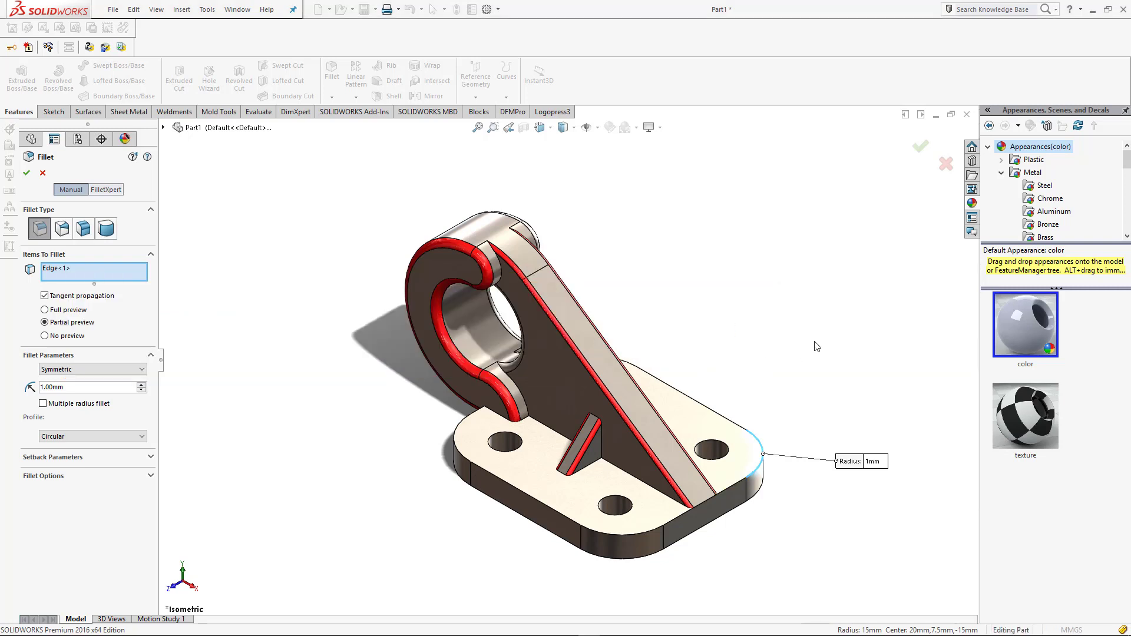
click(27, 173)
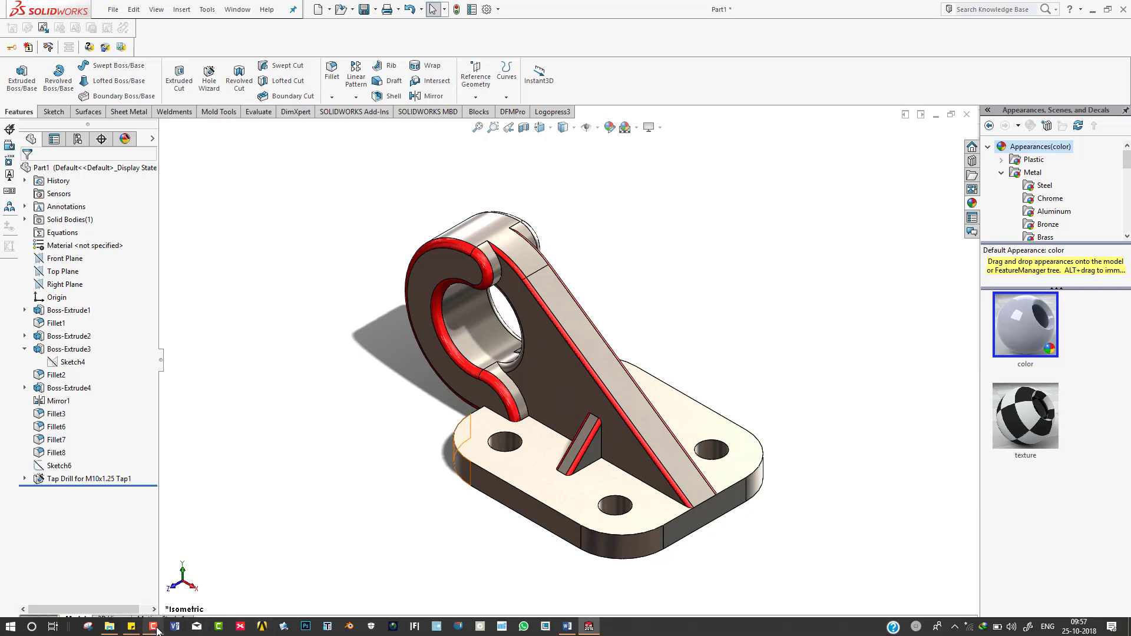
click(154, 627)
click(1070, 605)
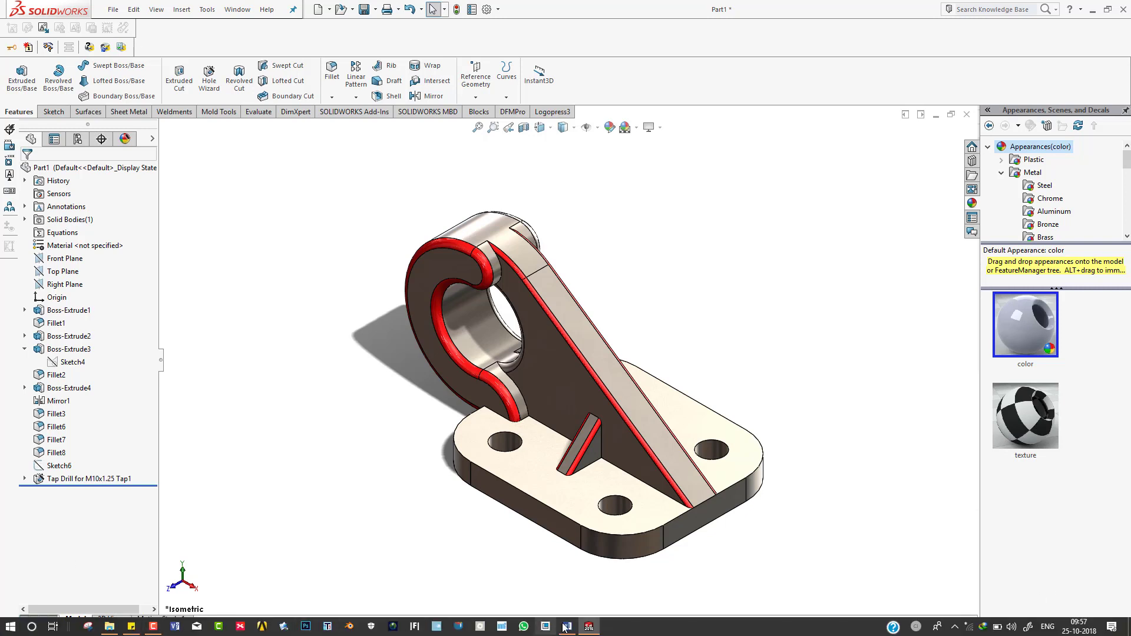
key(ctrl+s)
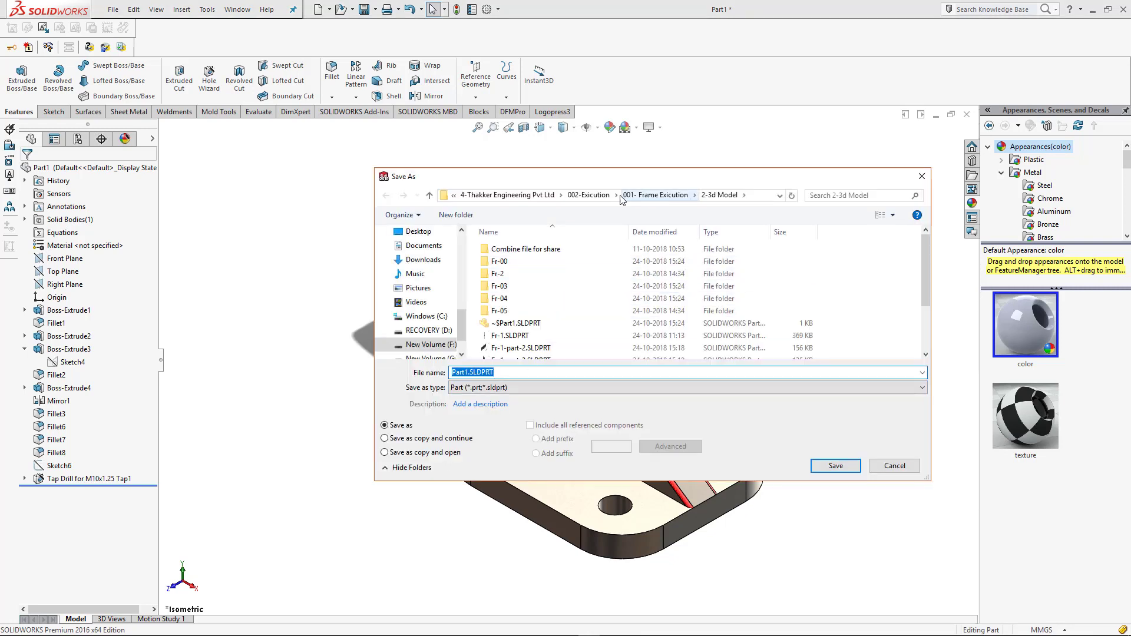
click(589, 197)
click(588, 196)
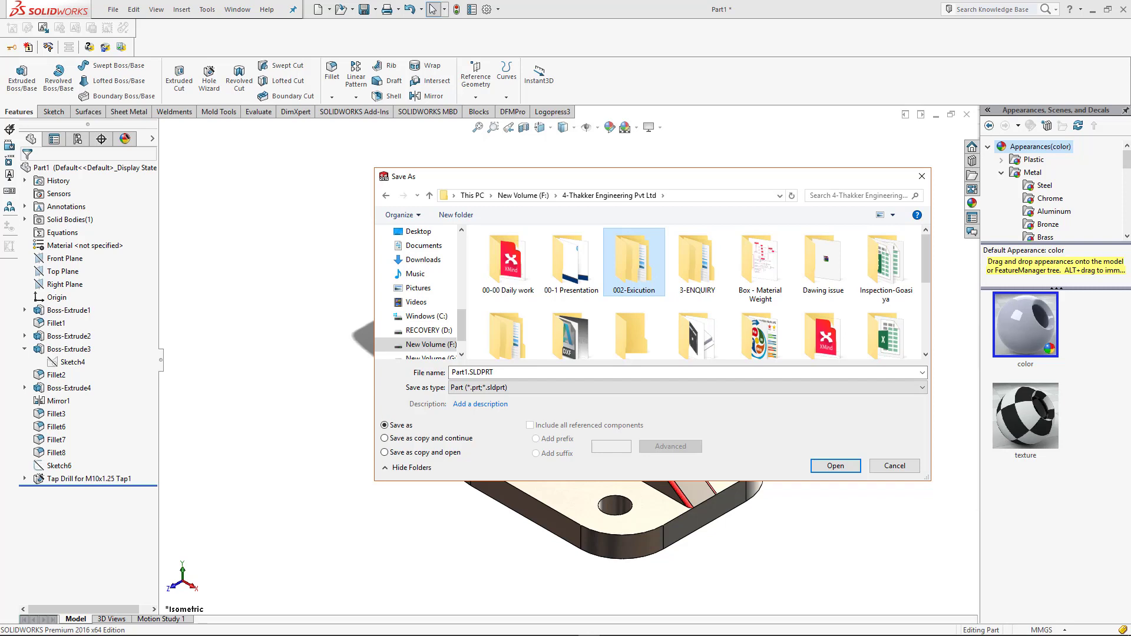
double_click(701, 270)
click(633, 199)
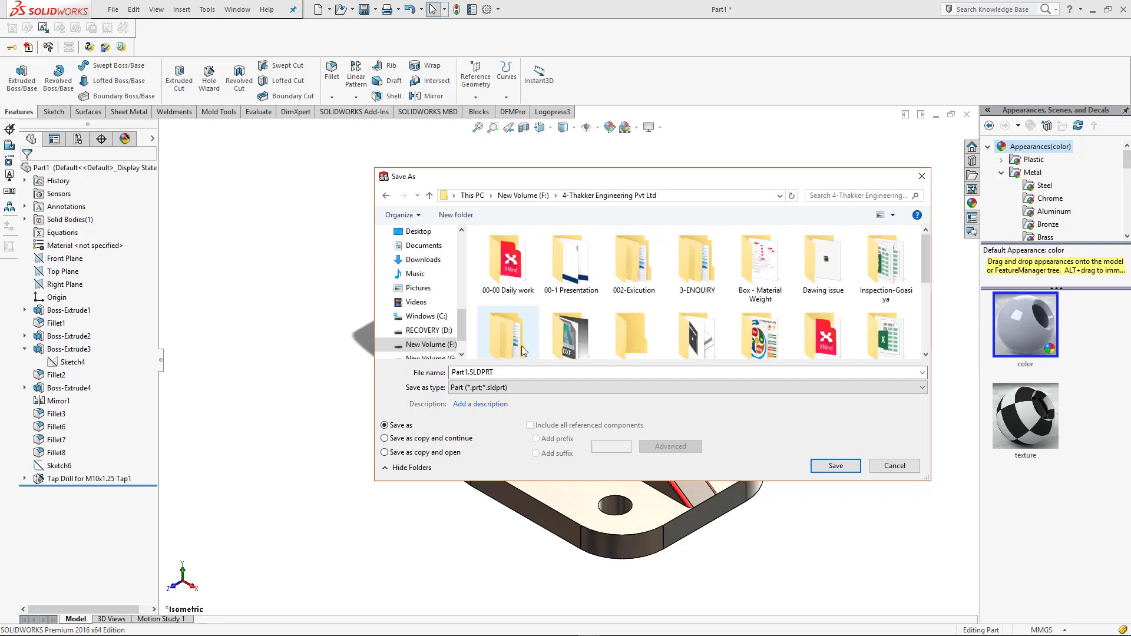
double_click(634, 254)
double_click(534, 300)
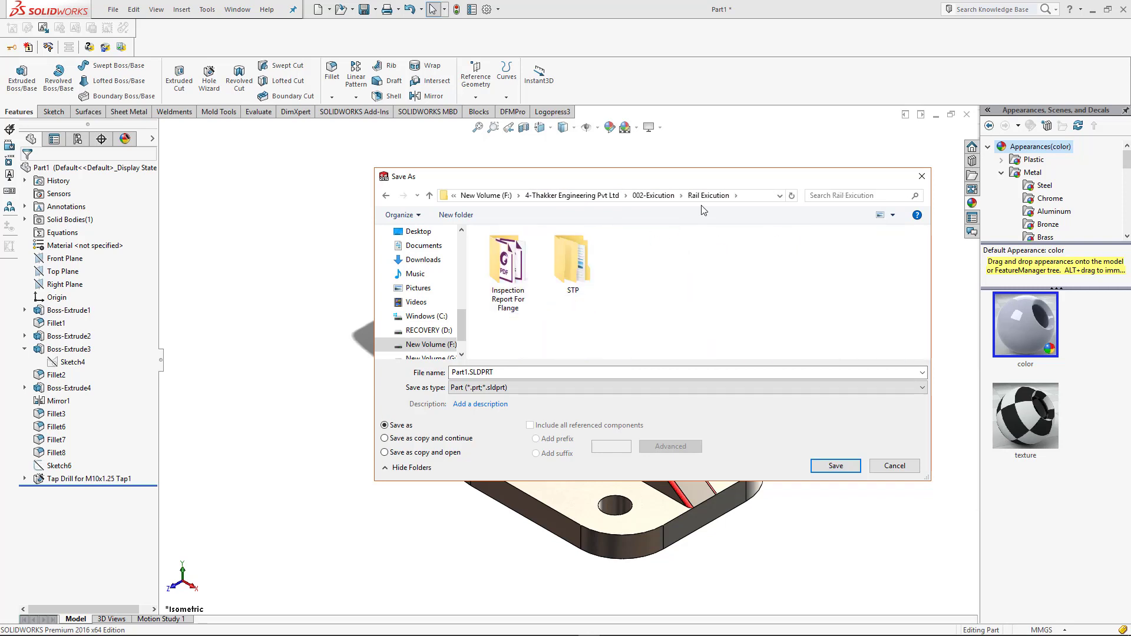
click(654, 195)
click(610, 196)
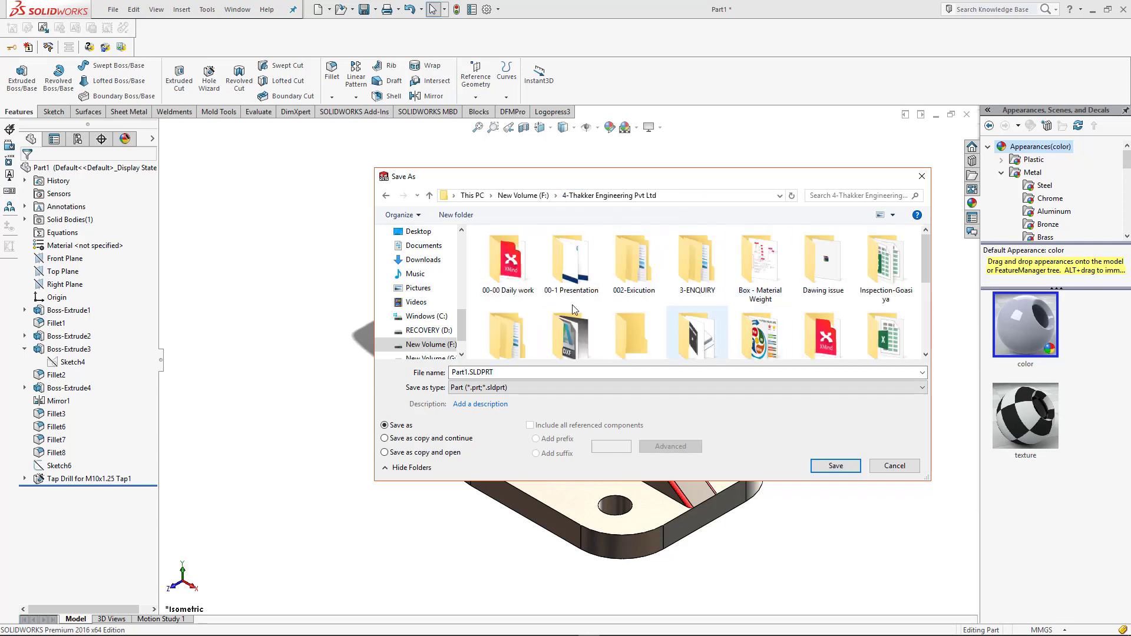
double_click(570, 265)
click(610, 195)
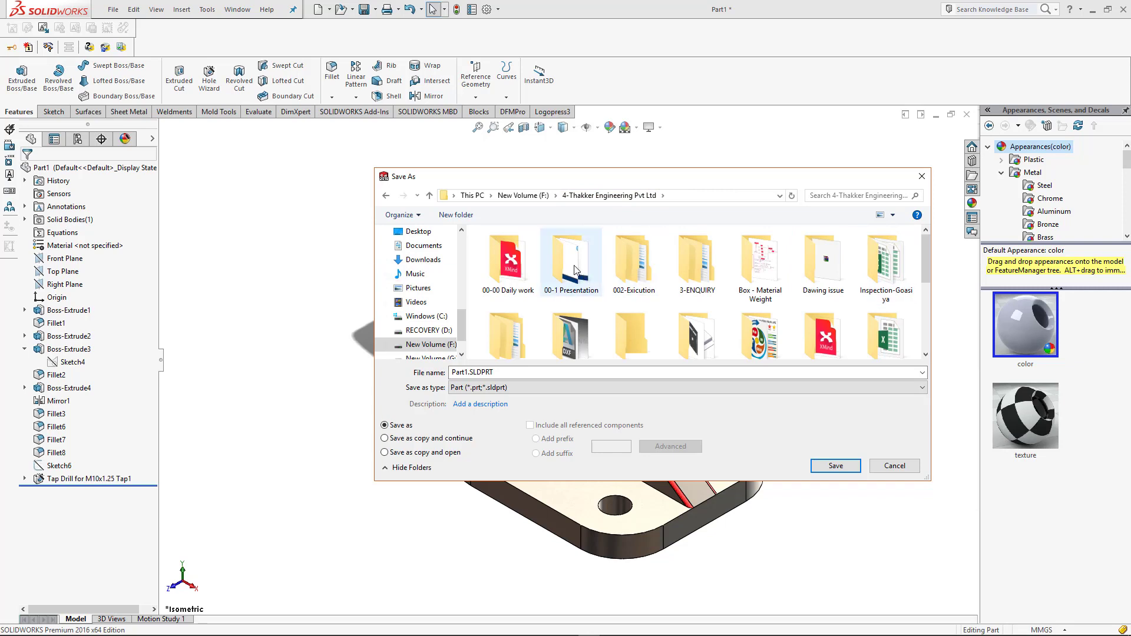
click(523, 195)
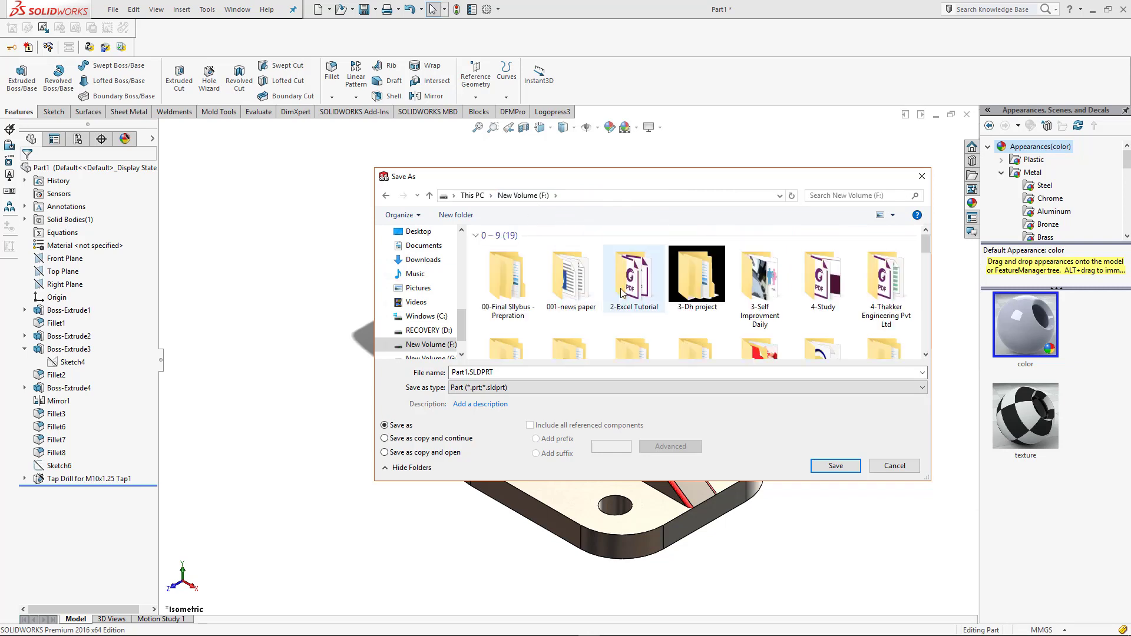
double_click(697, 276)
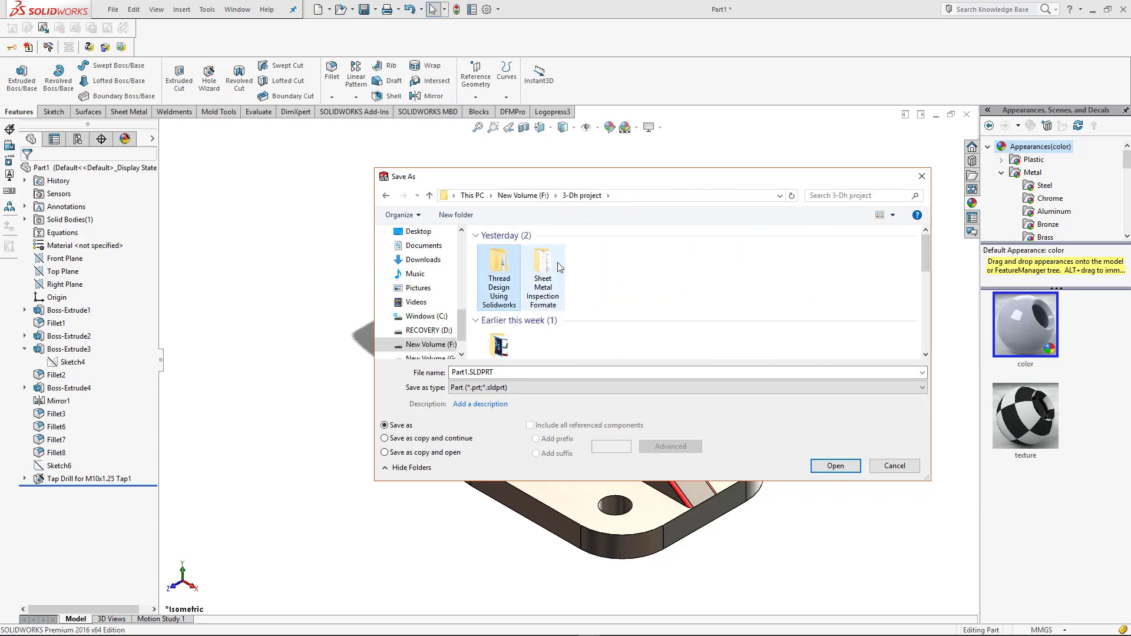
scroll(552, 304, down, 2)
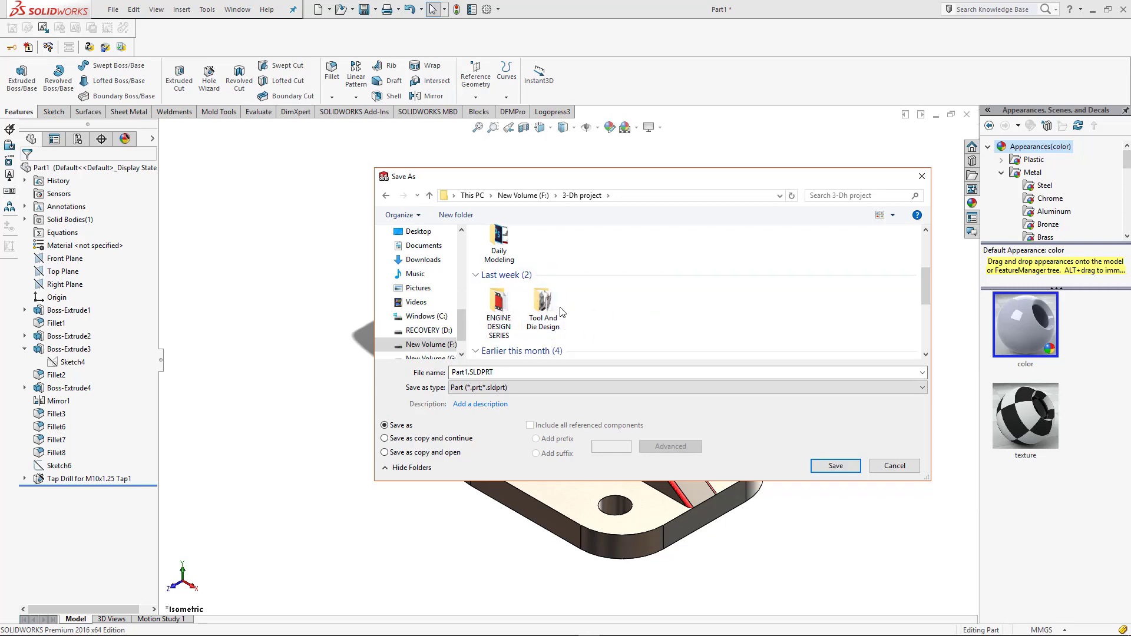
click(836, 465)
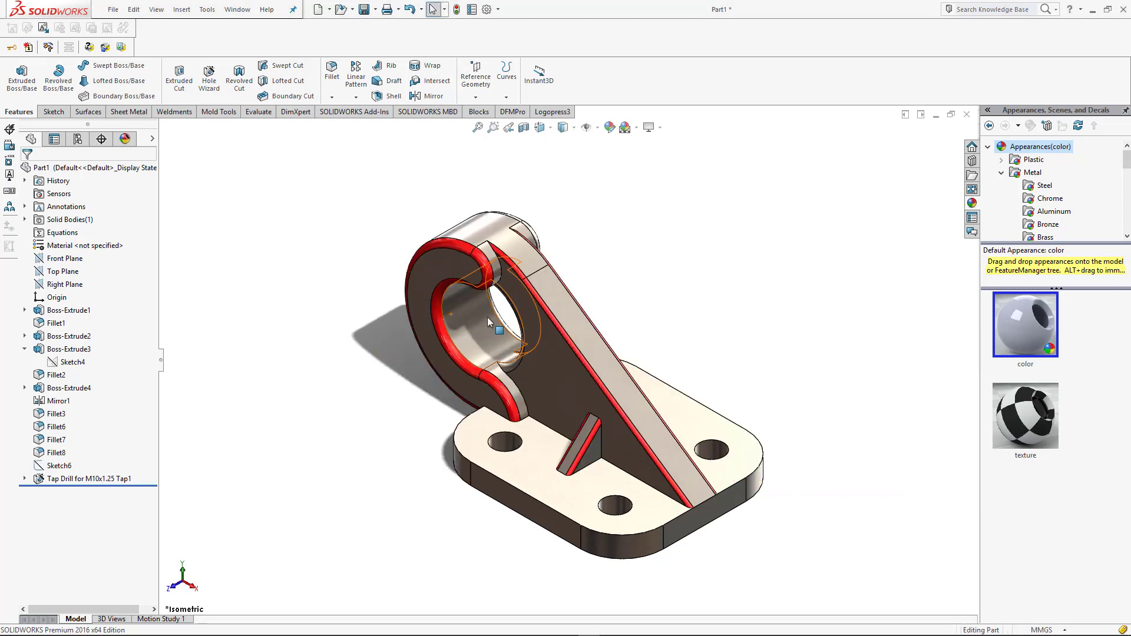
Apply a dark grey standard colour to the inner cylindrical face of the C-shaped boss.
click(490, 327)
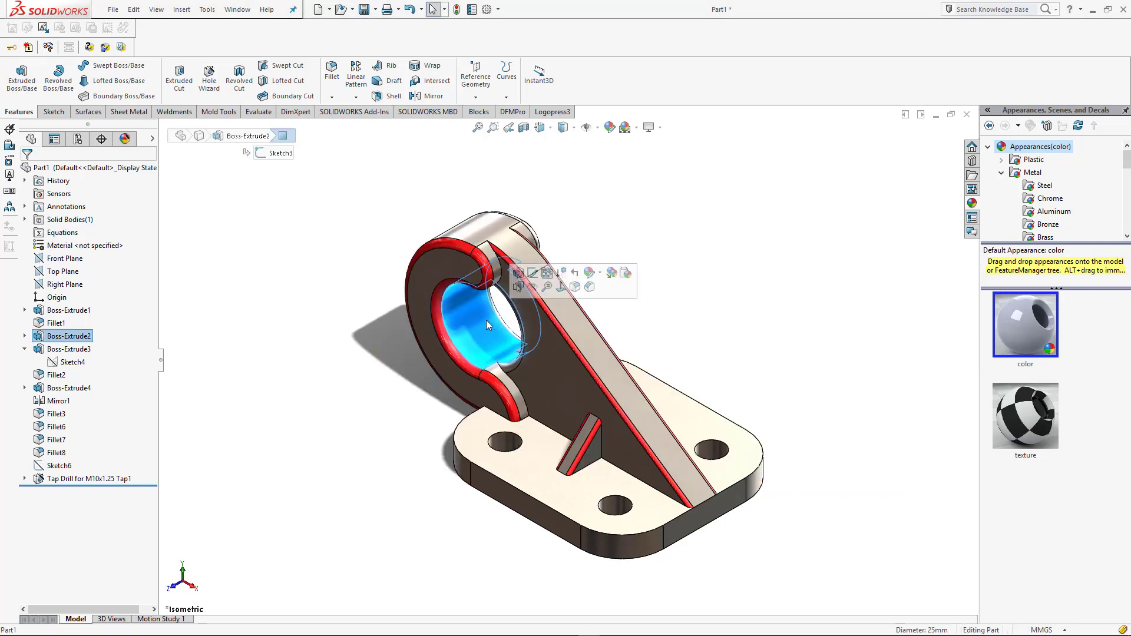
click(601, 275)
click(608, 304)
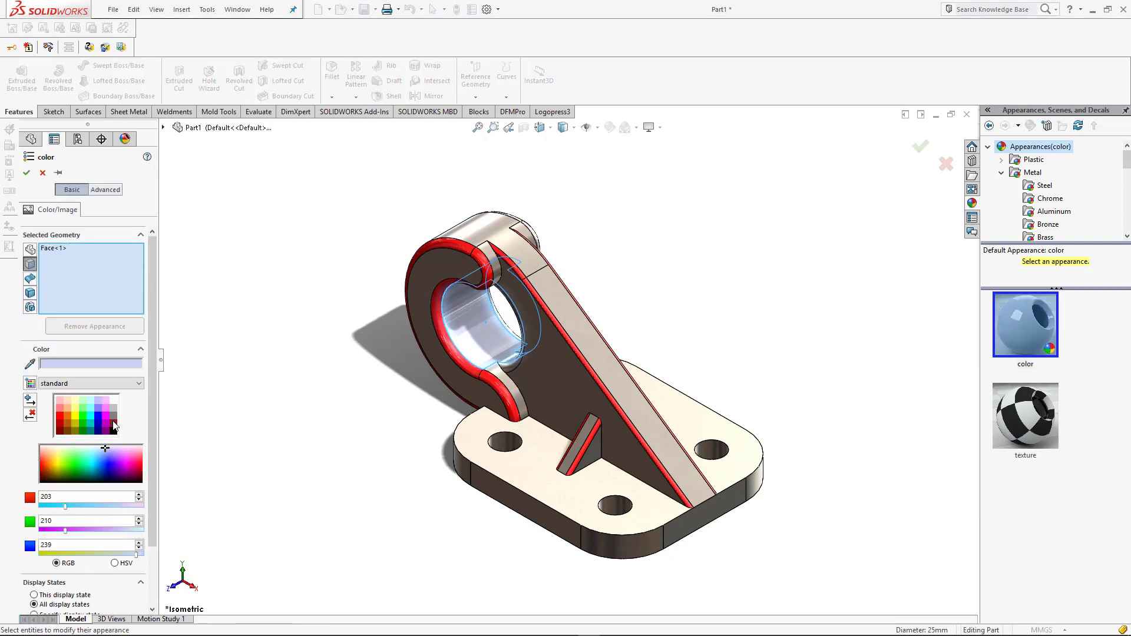
click(114, 425)
click(28, 173)
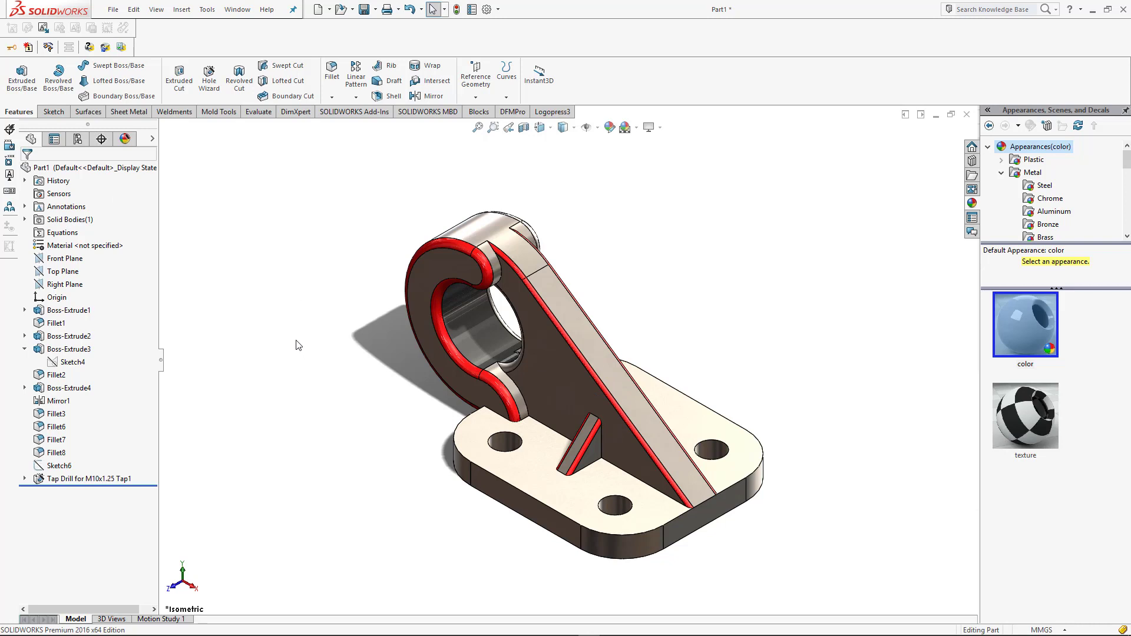
Start saving the part and choose folder 23 inside 3-Dh project > Daily Modeling on New Volume (F:).
key(ctrl+s)
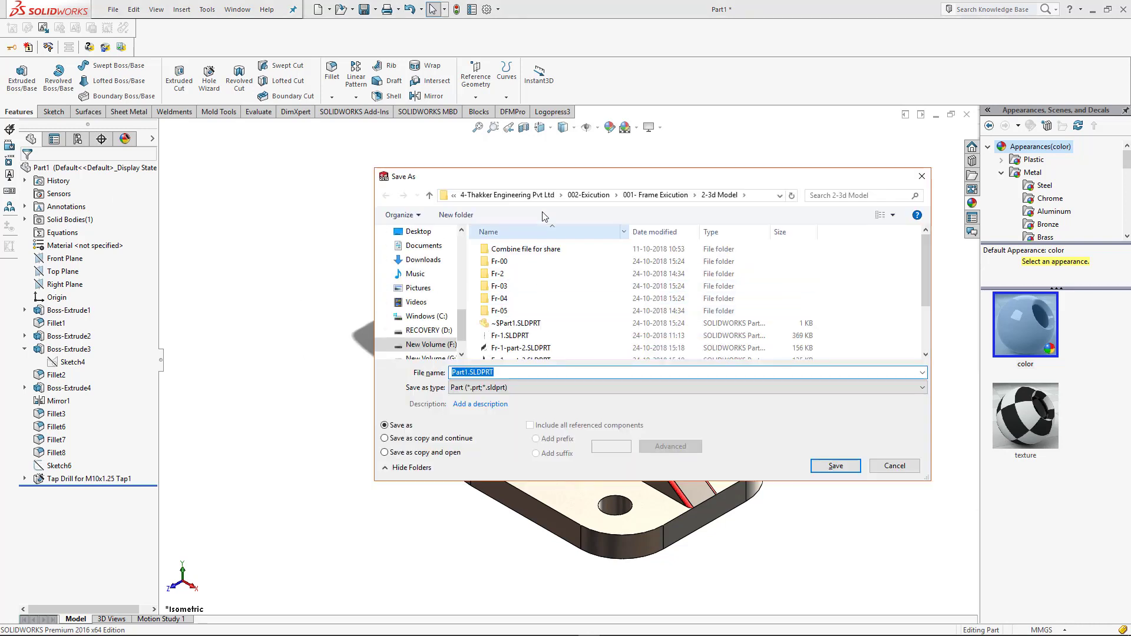
click(507, 195)
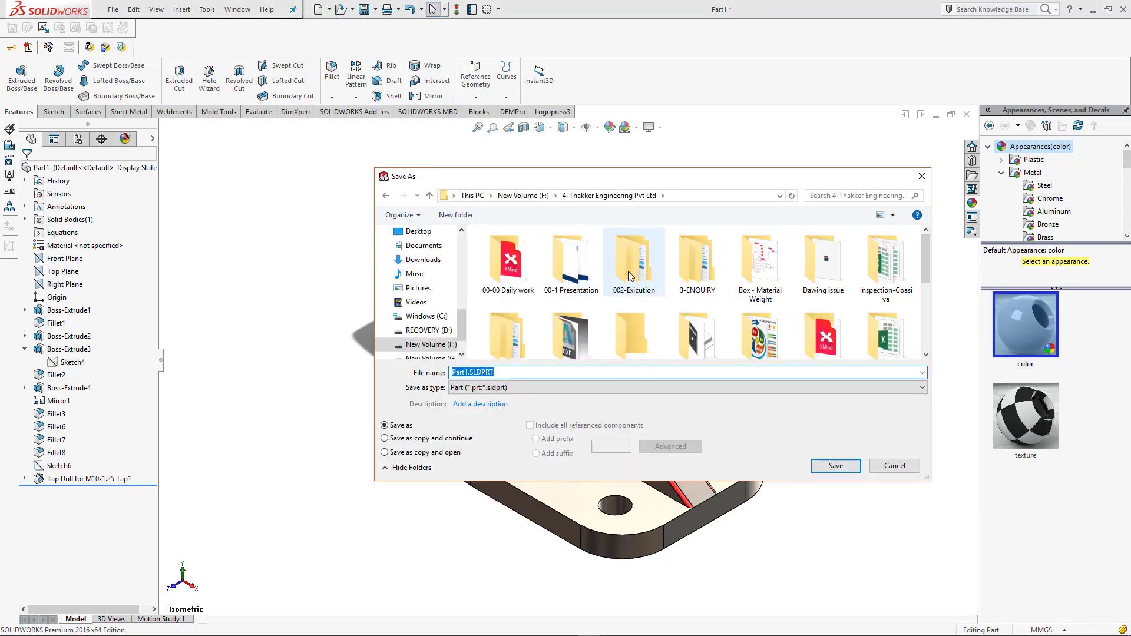
click(523, 195)
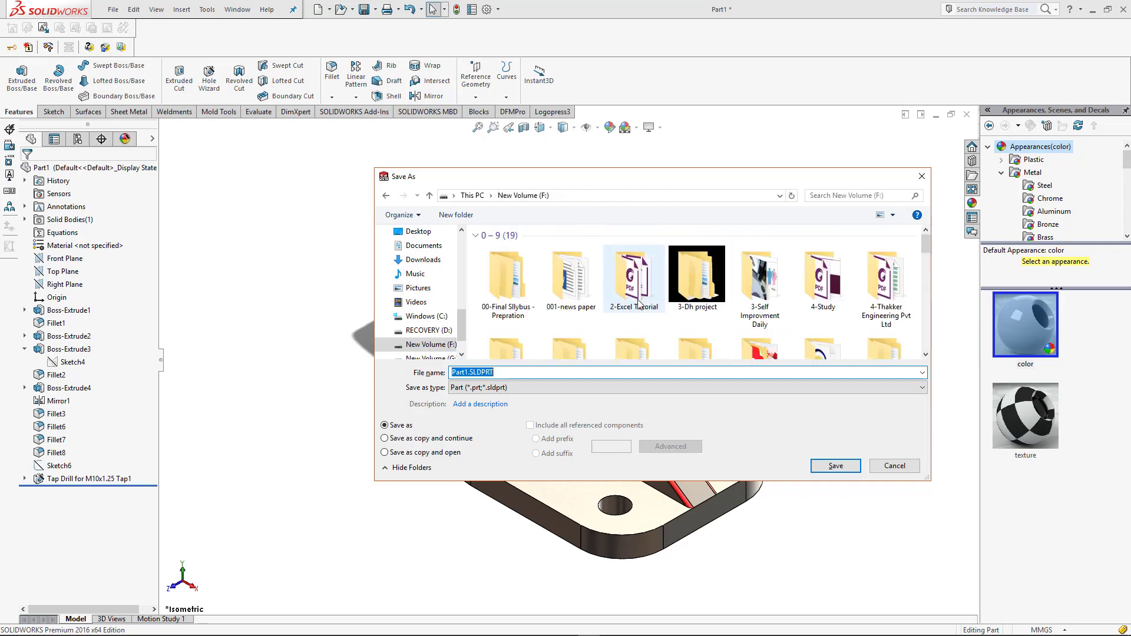
double_click(707, 293)
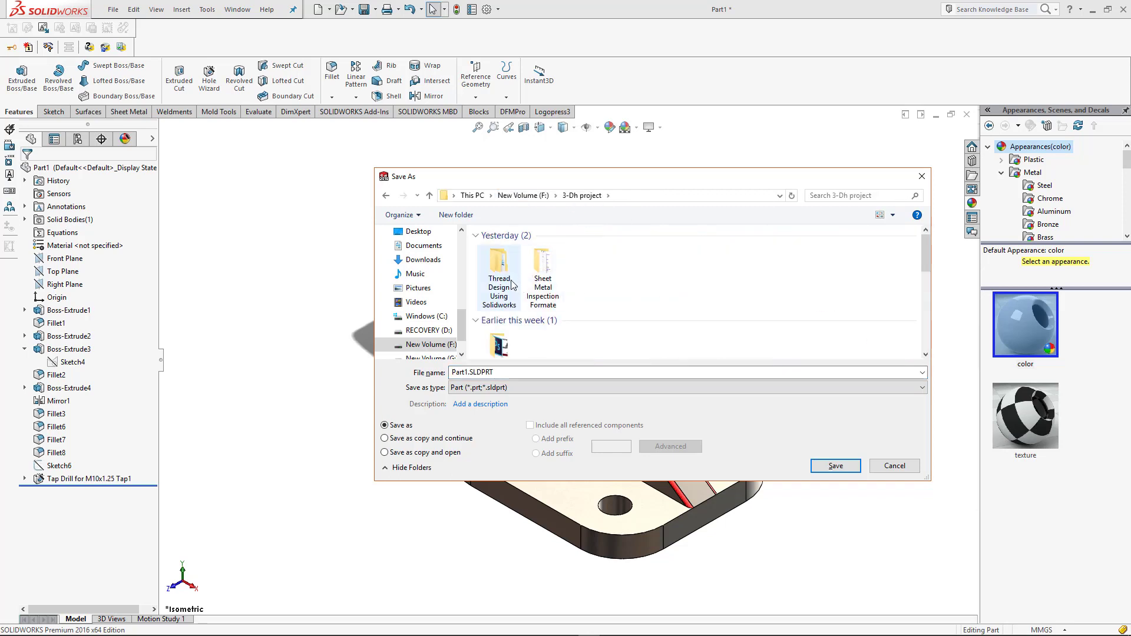
scroll(513, 285, down, 2)
scroll(513, 286, down, 2)
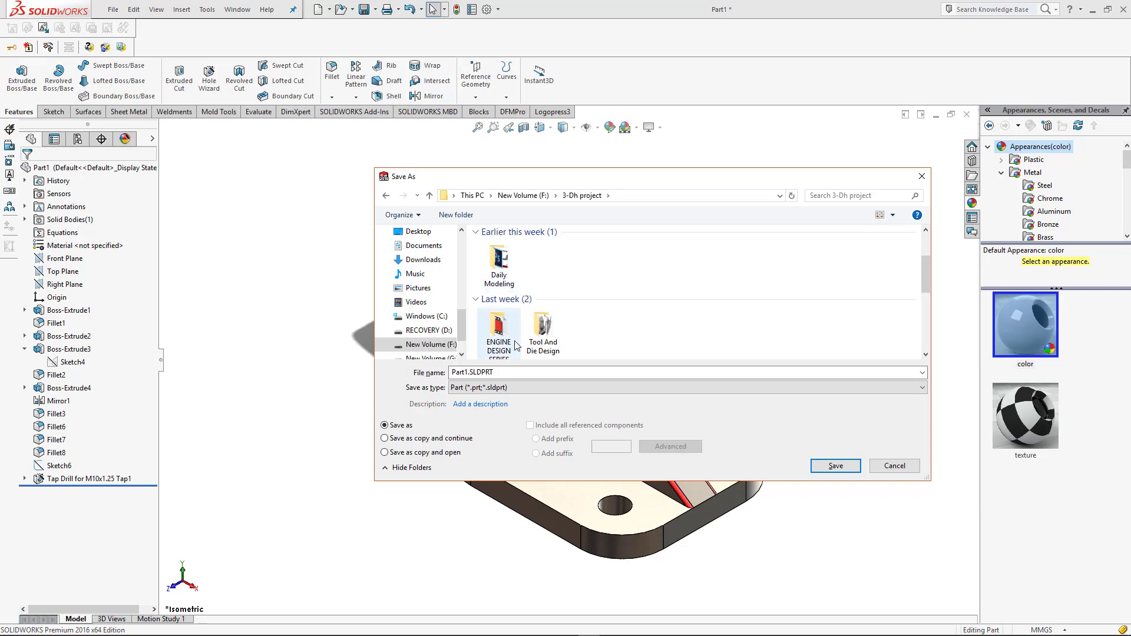
click(511, 273)
double_click(511, 272)
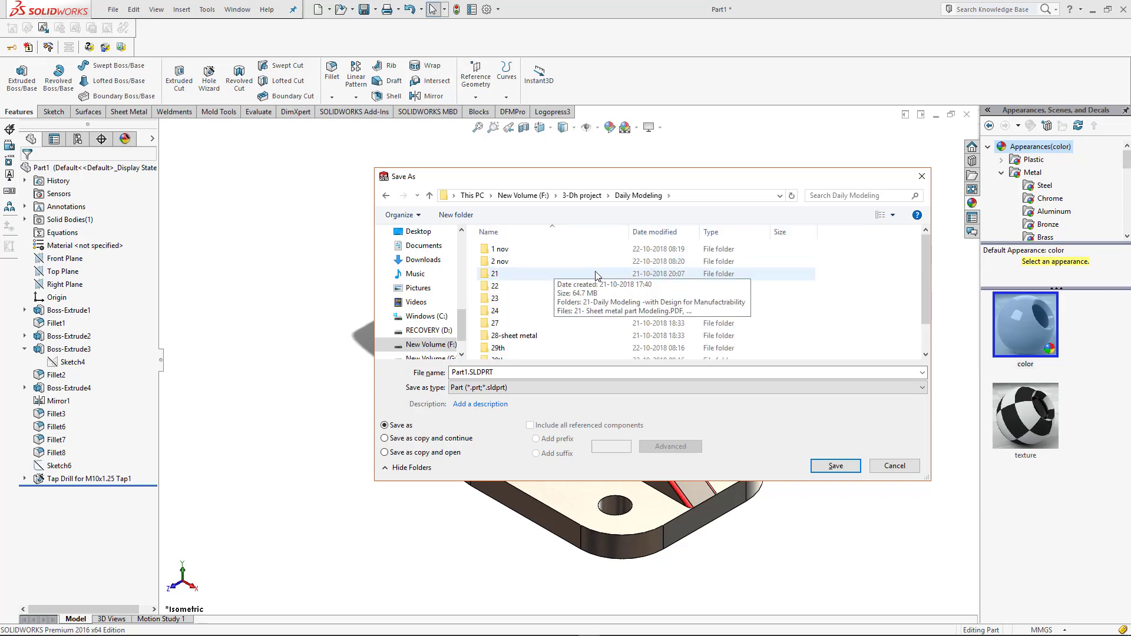
double_click(522, 299)
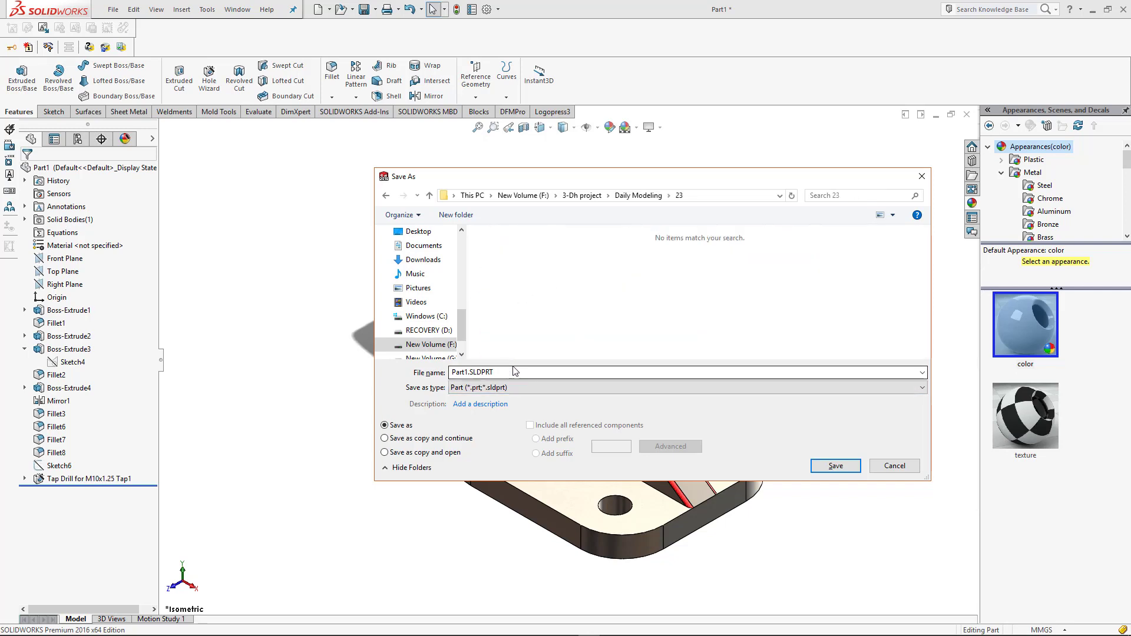
Name the part file "23 Part No." and save it.
text(23)
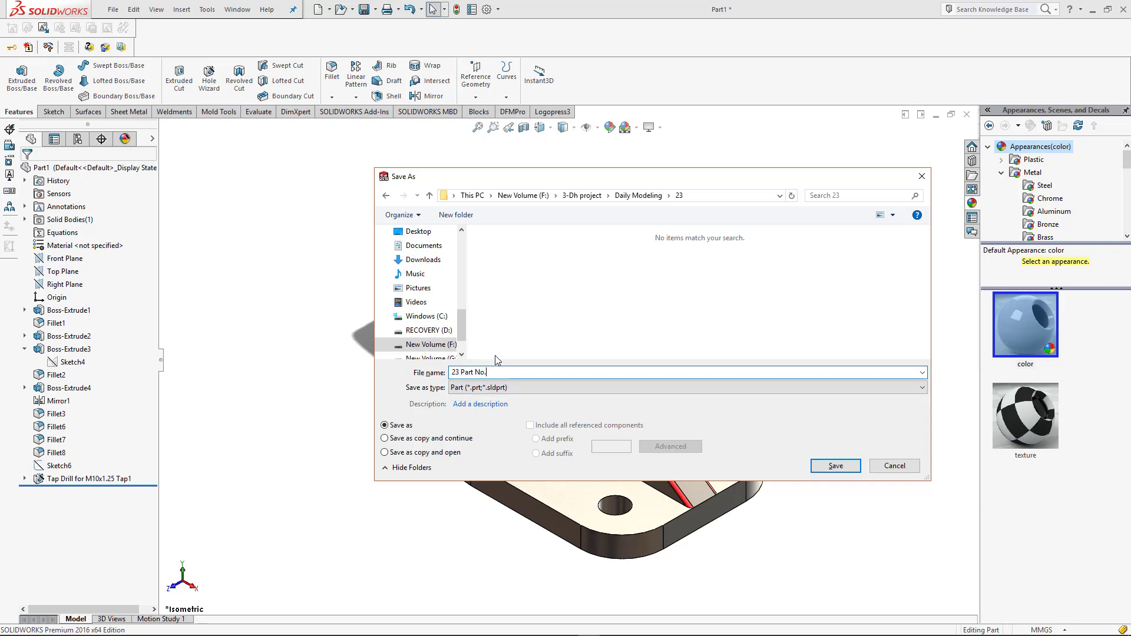
text( Part No.)
key(Return)
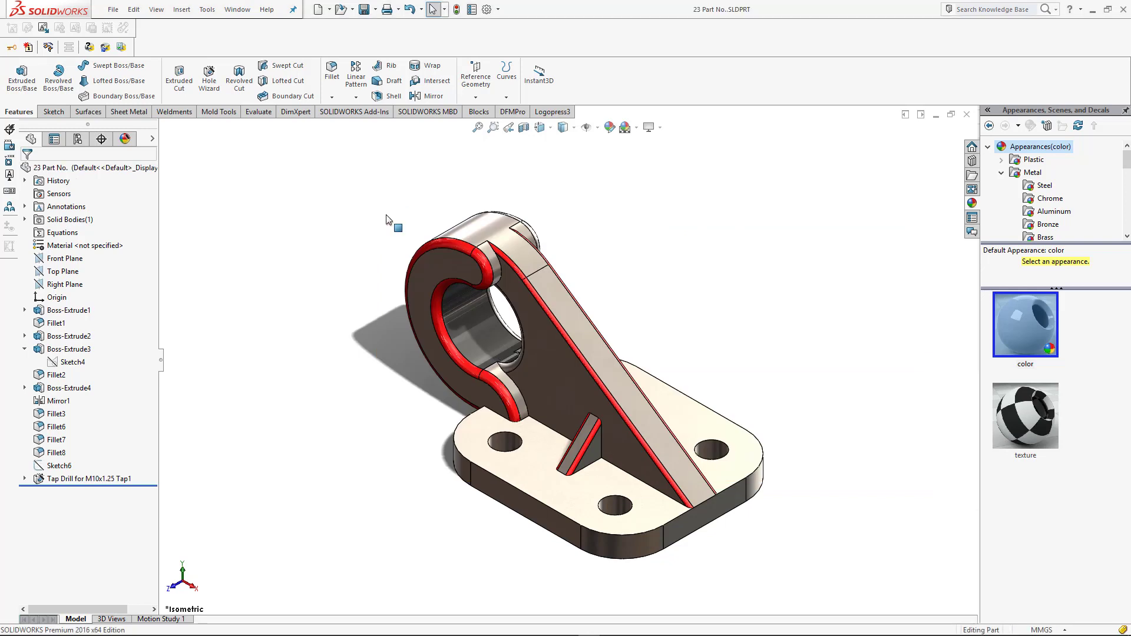
mouse_move(147, 617)
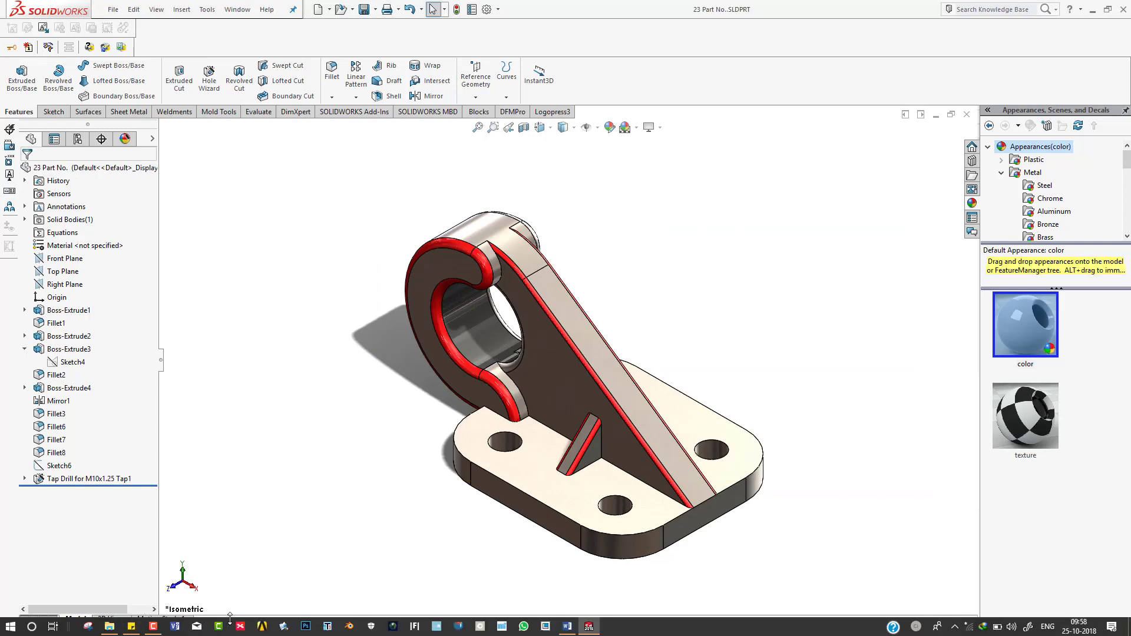
click(154, 625)
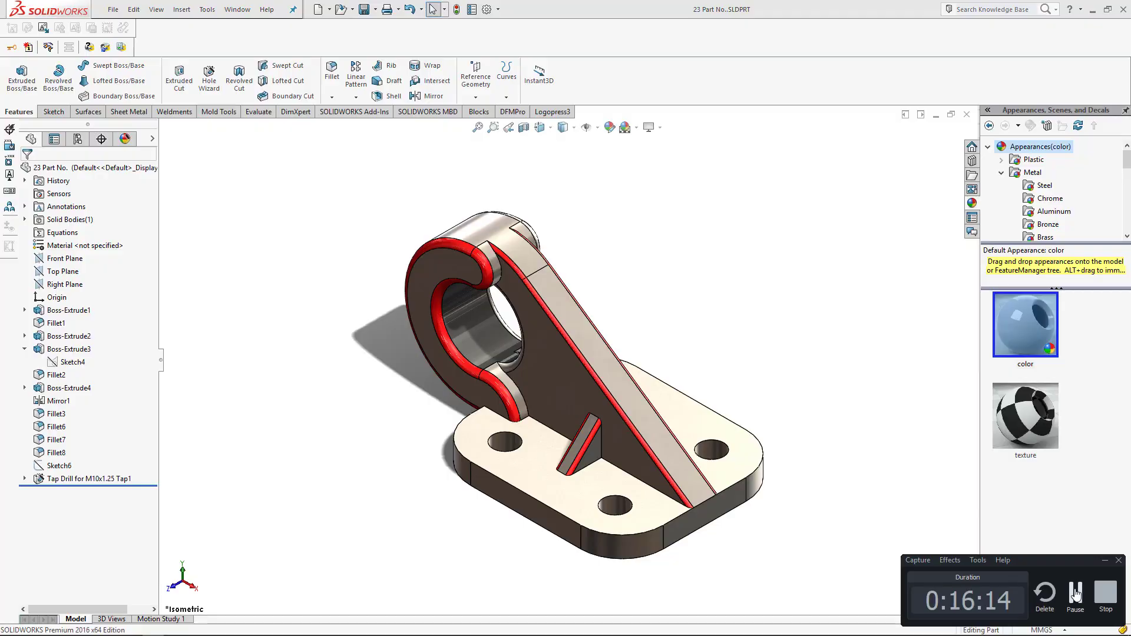
click(1076, 594)
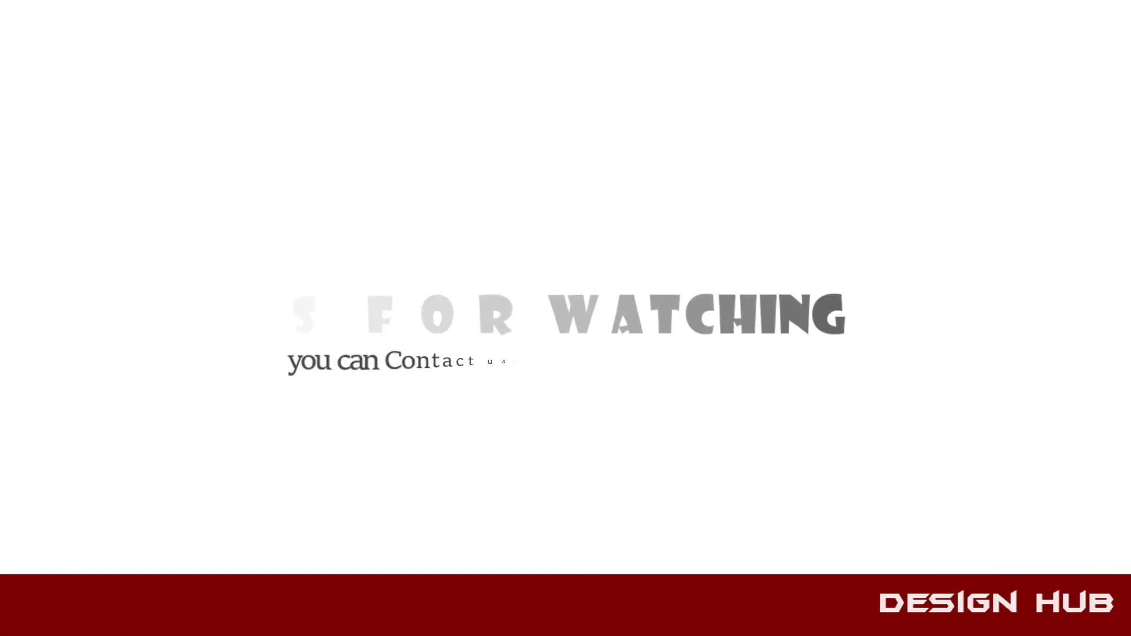